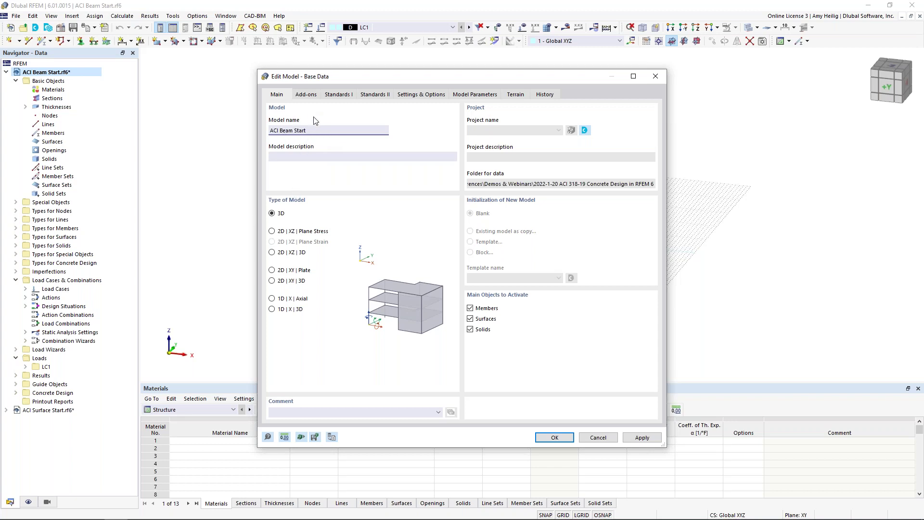
- Review the model's base data, covering the active add-ons, the concrete design and load standard choices, and the axis orientation settings
left_click(307, 95)
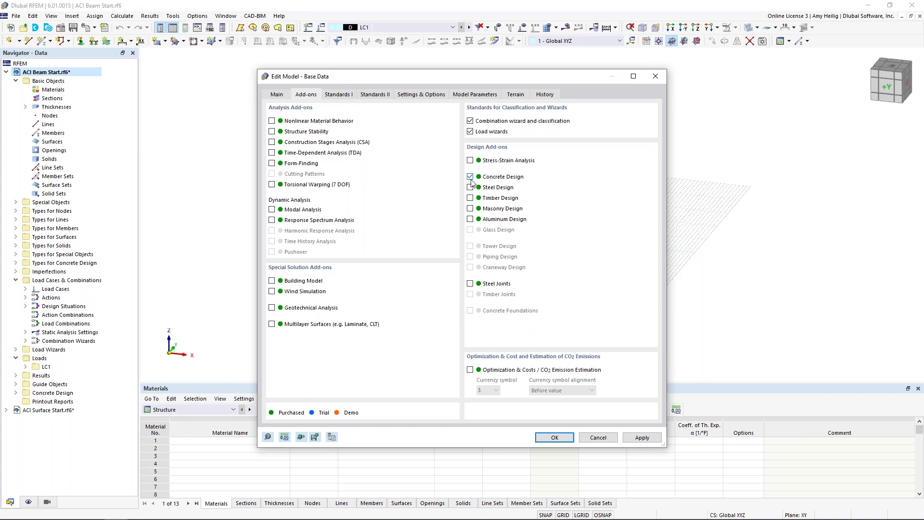
left_click(341, 96)
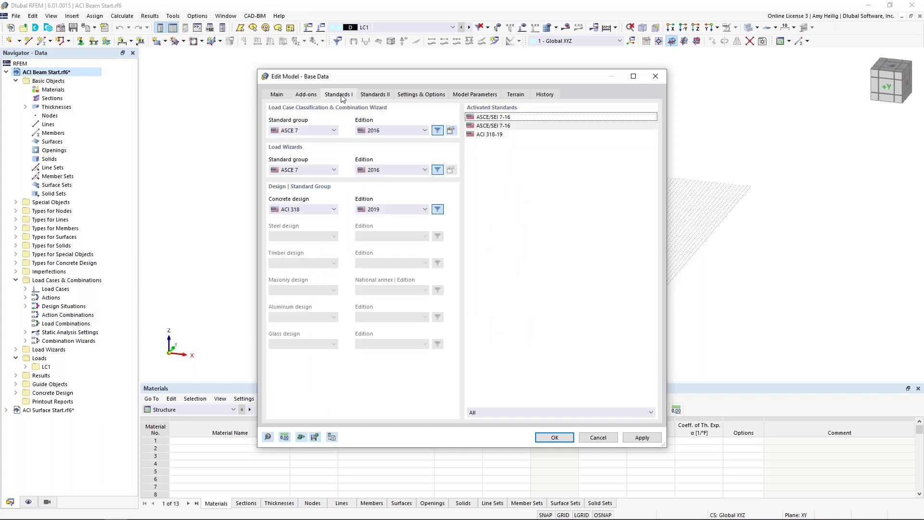
left_click(328, 211)
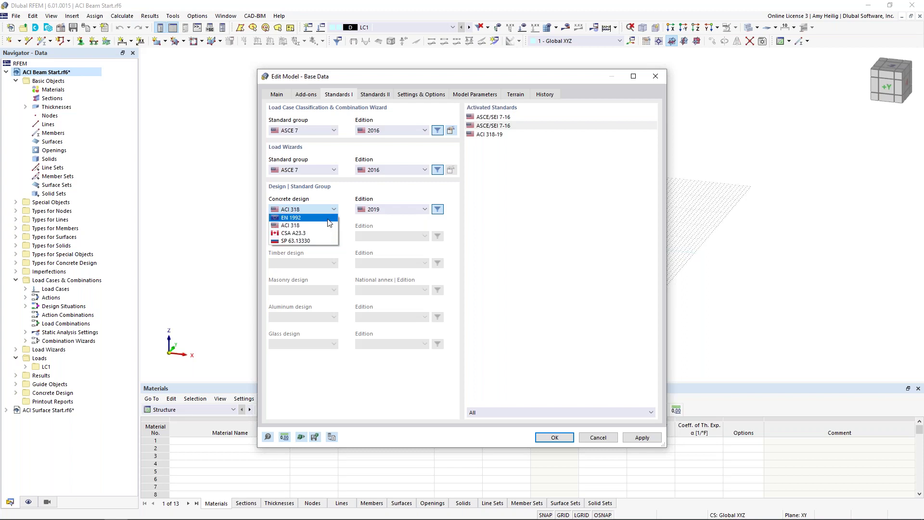
left_click(345, 202)
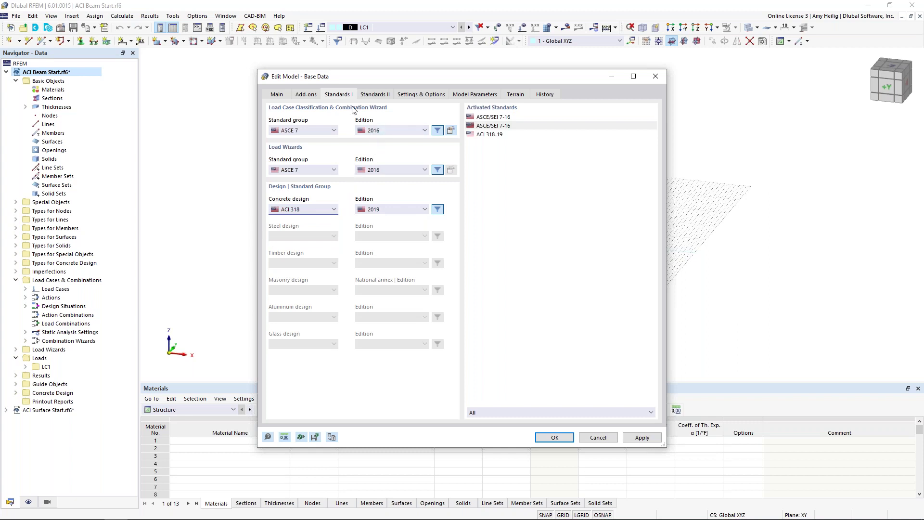
left_click(333, 131)
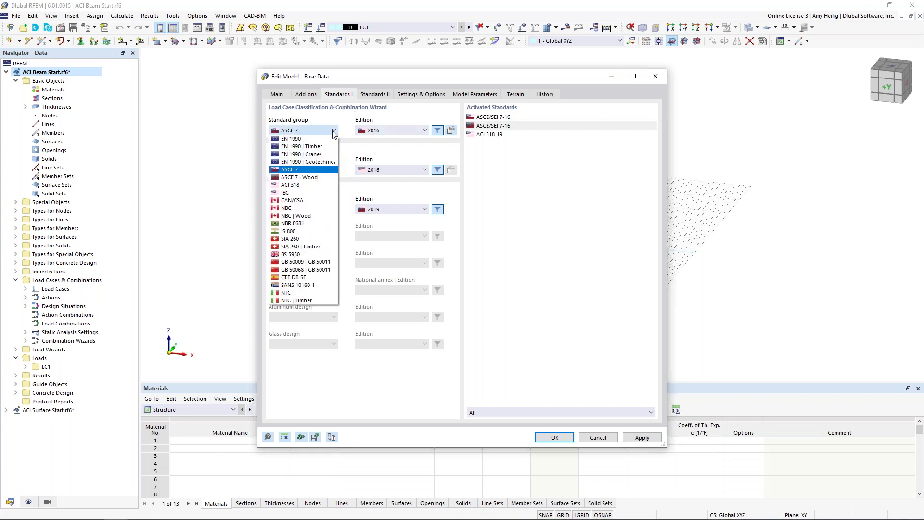
left_click(344, 130)
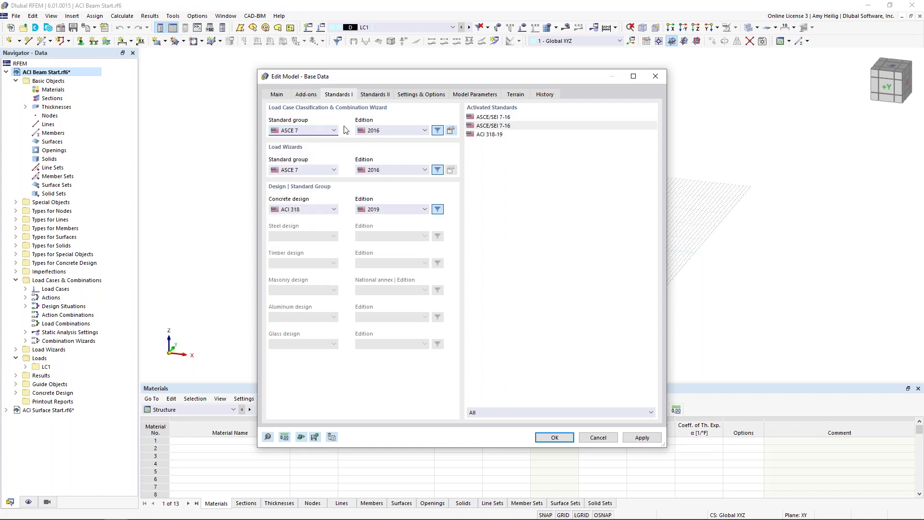
left_click(413, 98)
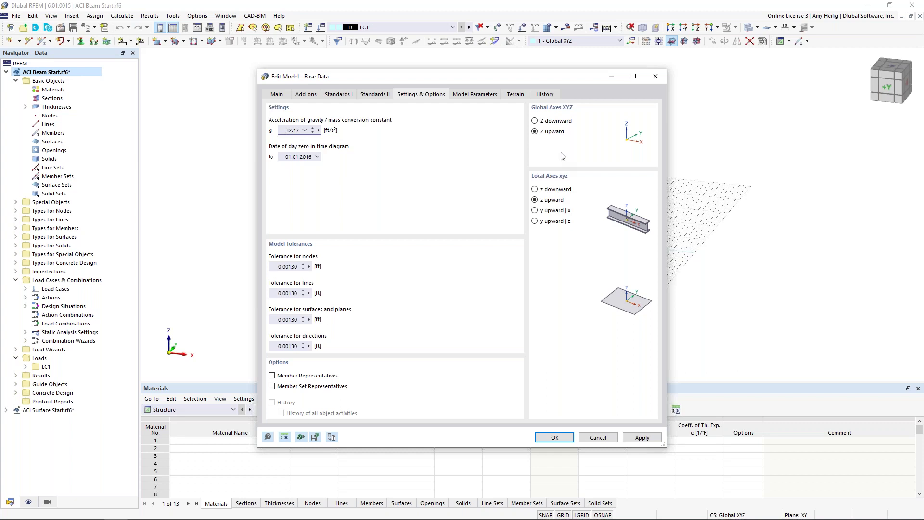
left_click(598, 437)
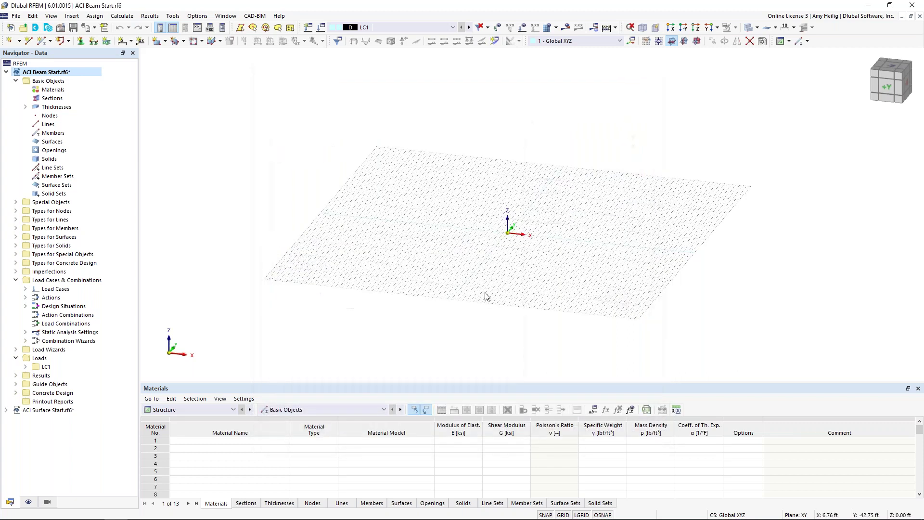
- Examine the work plane's grid and snap settings, including grid point spacing and number of grid points
scroll(508, 259, "up", 3)
middle_click_drag(533, 254, 502, 264)
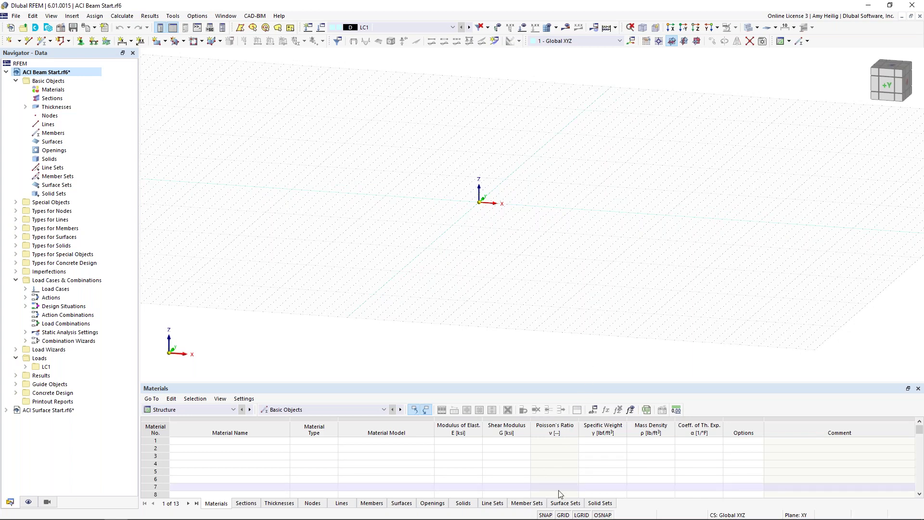
right_click(563, 516)
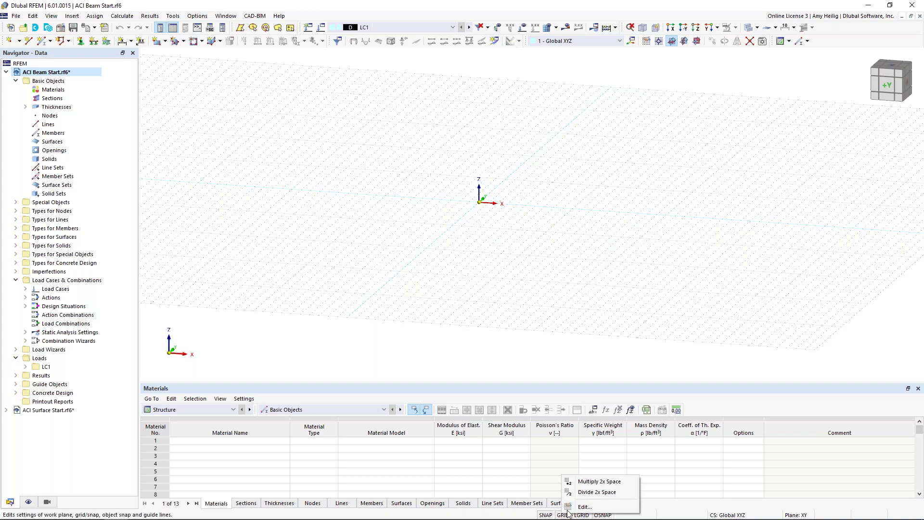
left_click(573, 509)
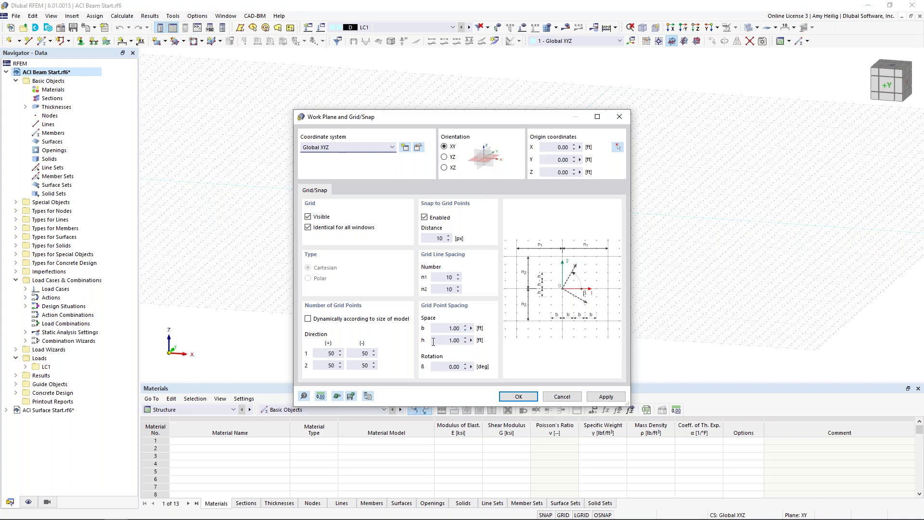
left_click(368, 397)
left_click(562, 396)
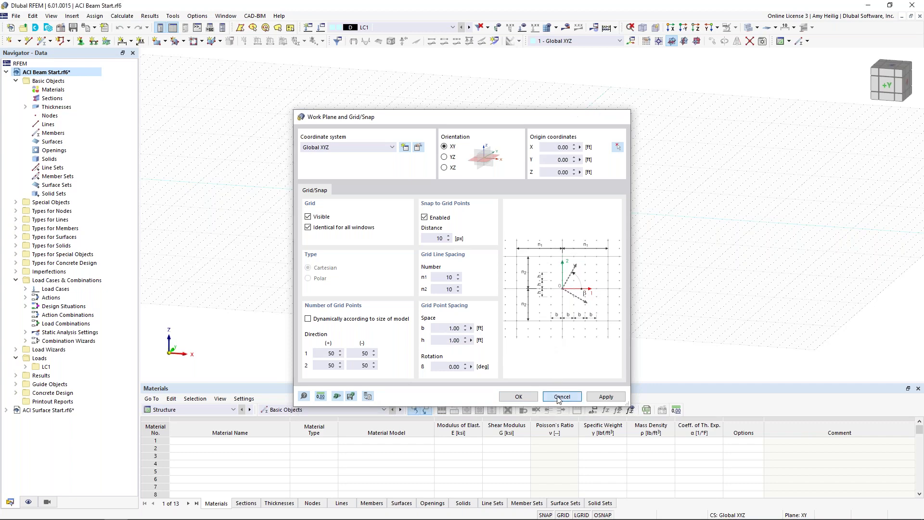
scroll(540, 279, "down", 2)
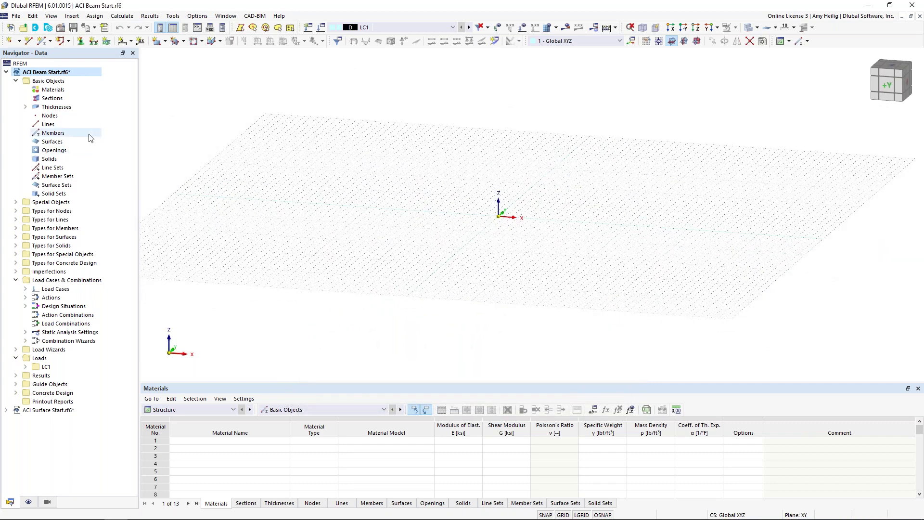
- Create a new material from the library, filtered to ACI 318-19 concrete, choosing Concrete f'c = 4000 psi
right_click(51, 91)
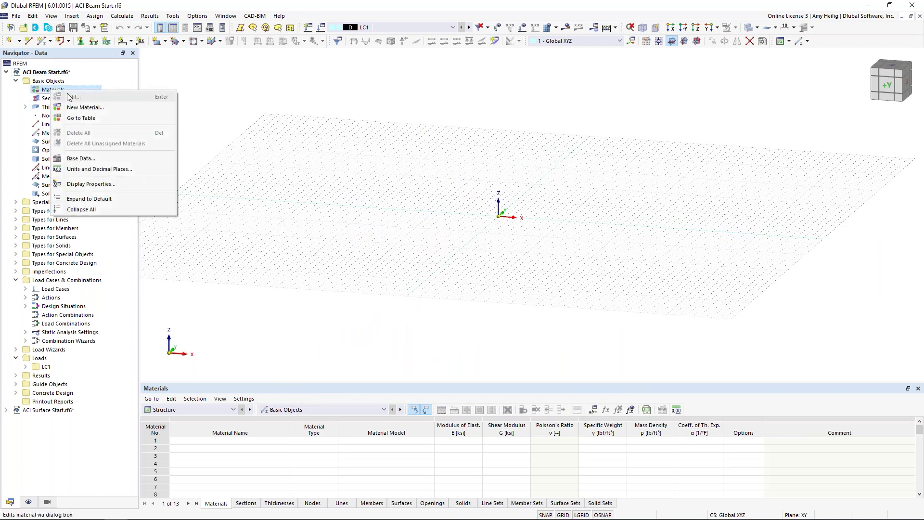
left_click(77, 108)
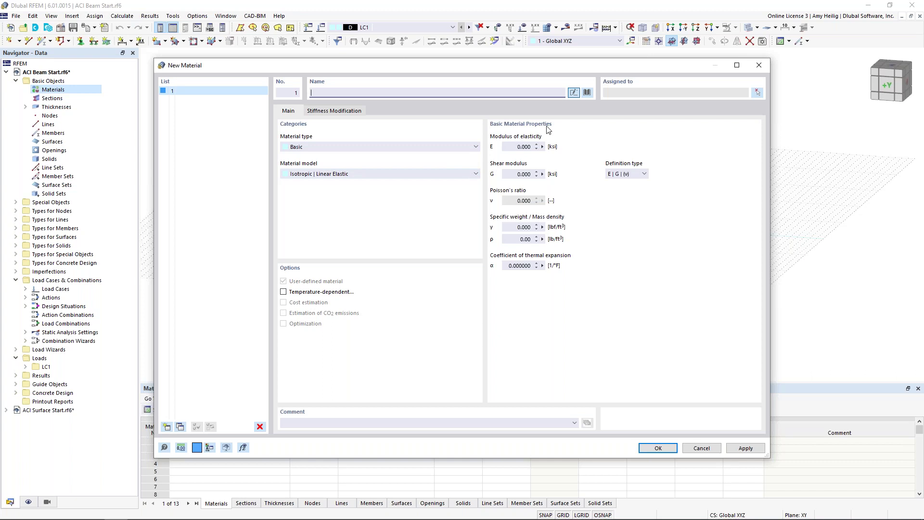
left_click(588, 93)
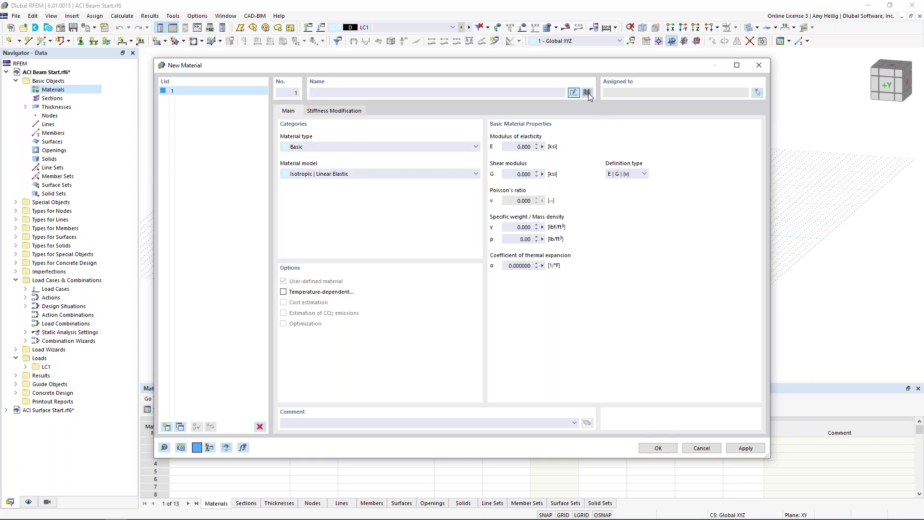
left_click(198, 129)
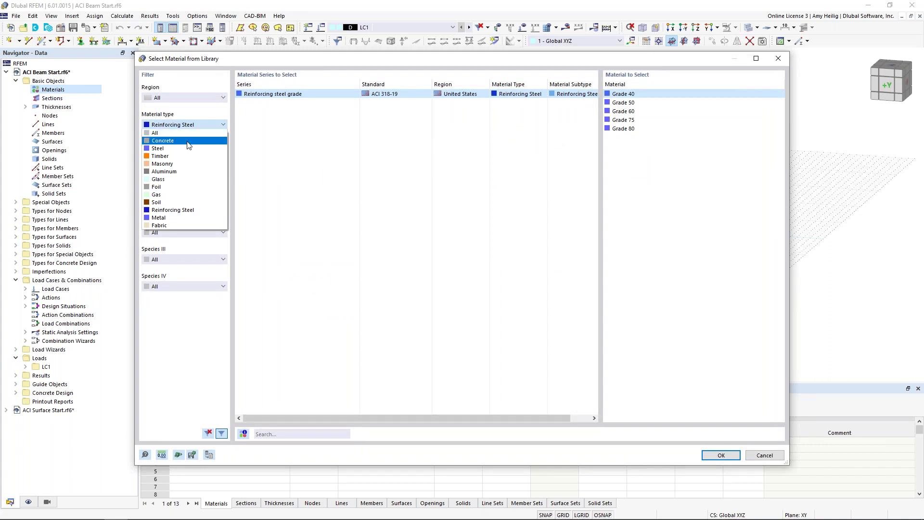
left_click(187, 141)
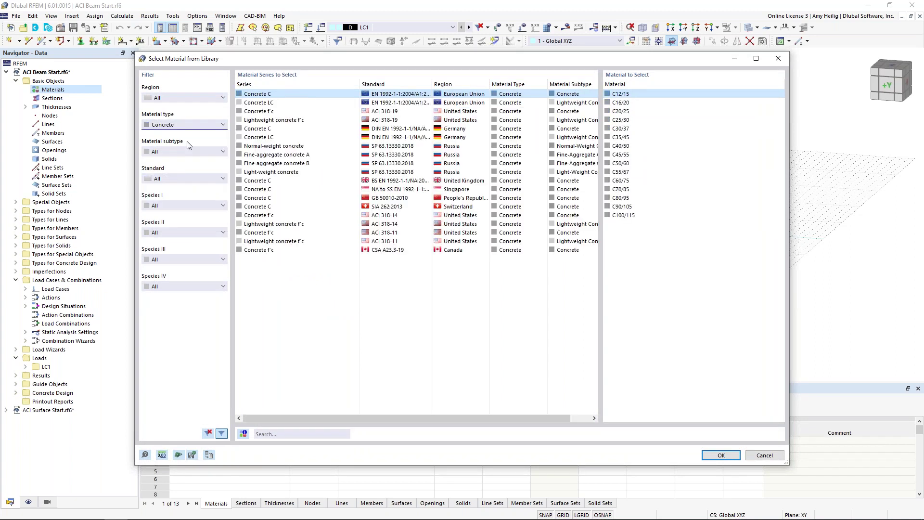
left_click(177, 177)
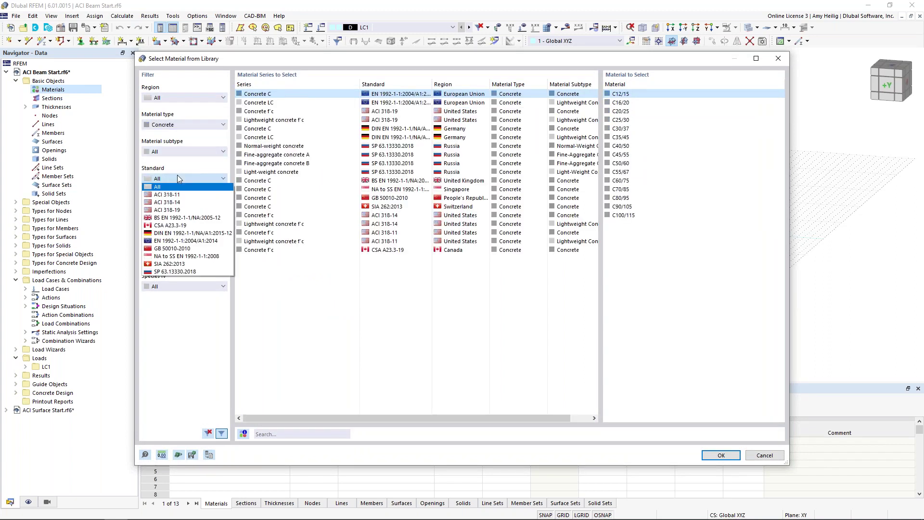
left_click(175, 211)
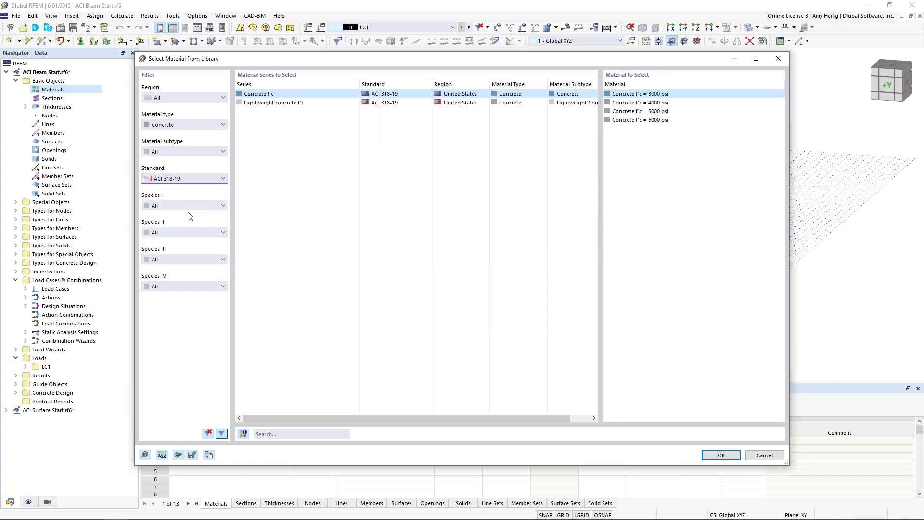
left_click(616, 102)
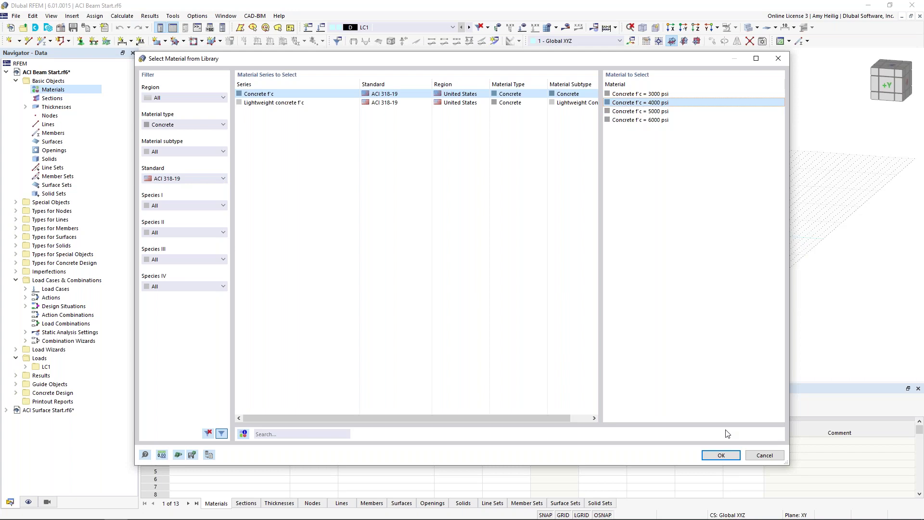
left_click(719, 456)
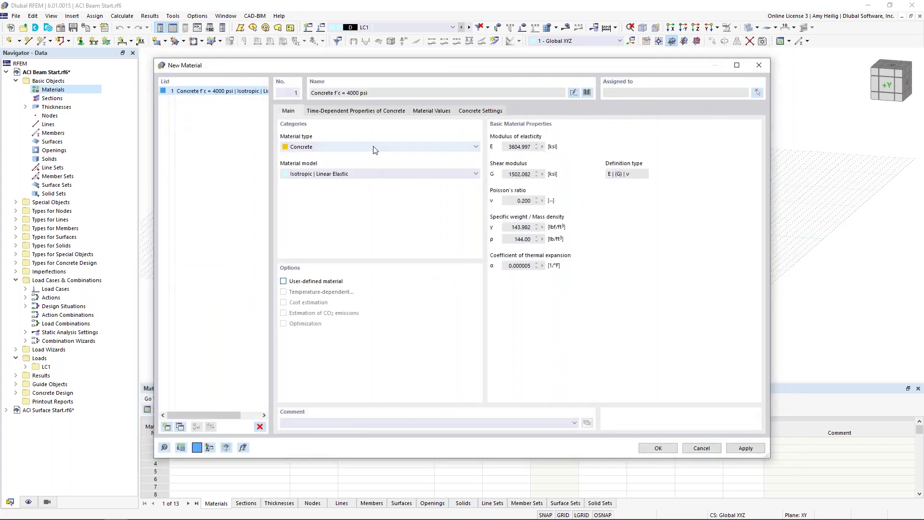
- Try the creep and shrinkage options in the concrete's time-dependent properties, and switch both off again
left_click(356, 111)
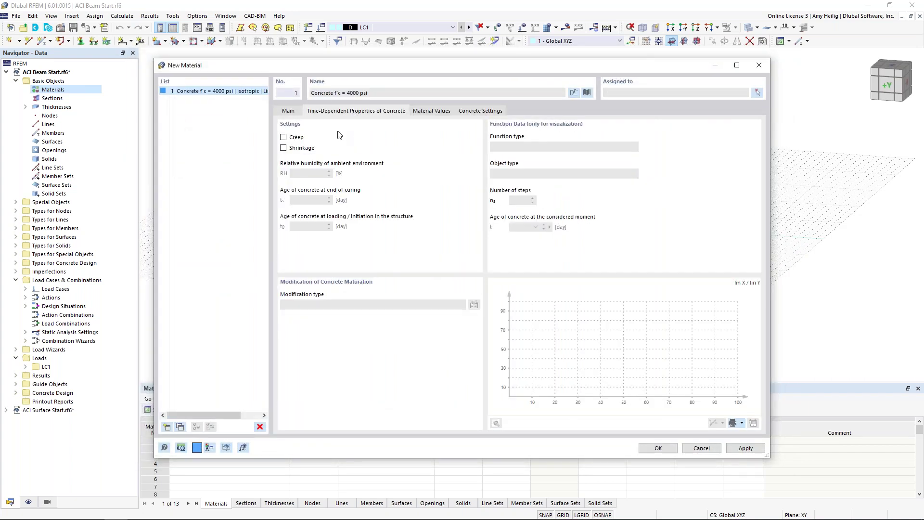
left_click(284, 139)
left_click(284, 148)
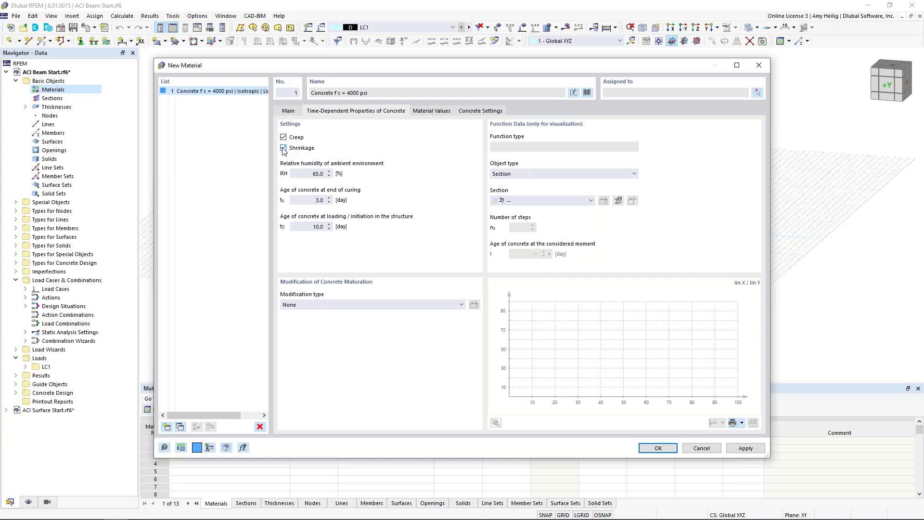
left_click(283, 148)
left_click(284, 138)
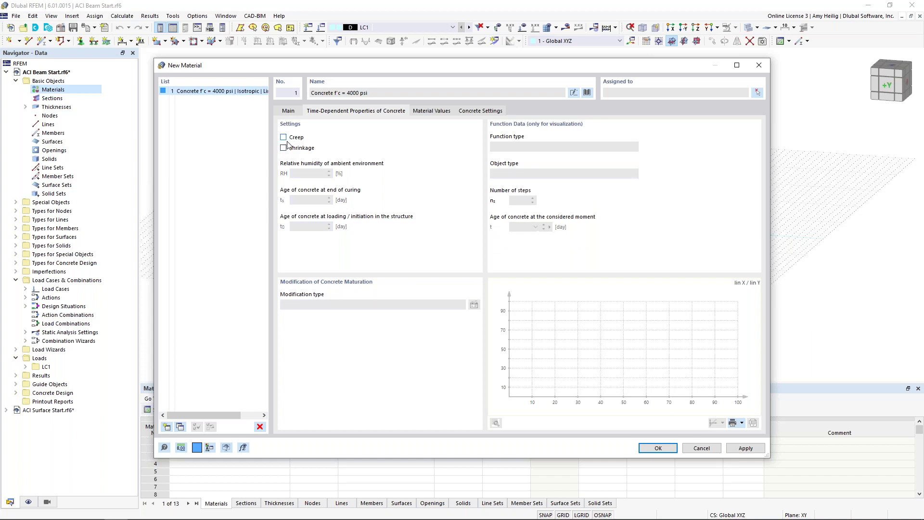
left_click(294, 114)
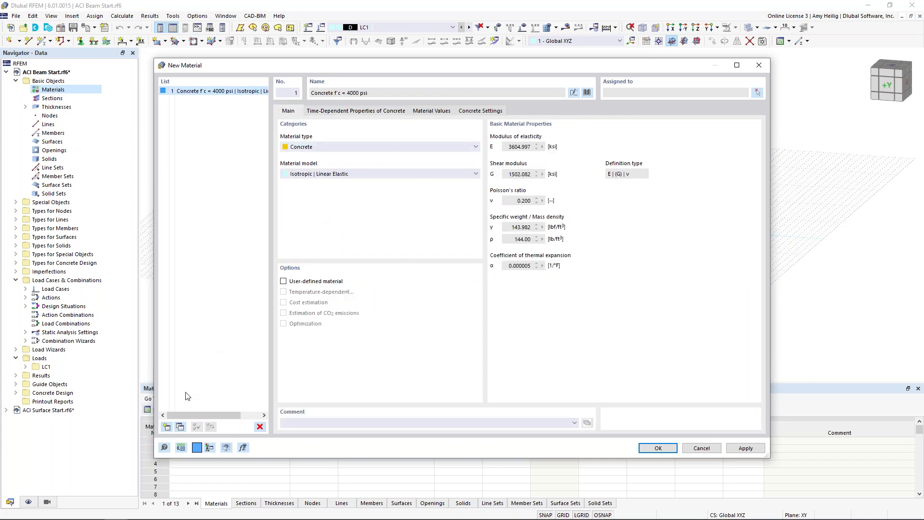
- Add a second material from the library, the ACI 318-19 reinforcing steel Grade 60, and save both materials
left_click(167, 426)
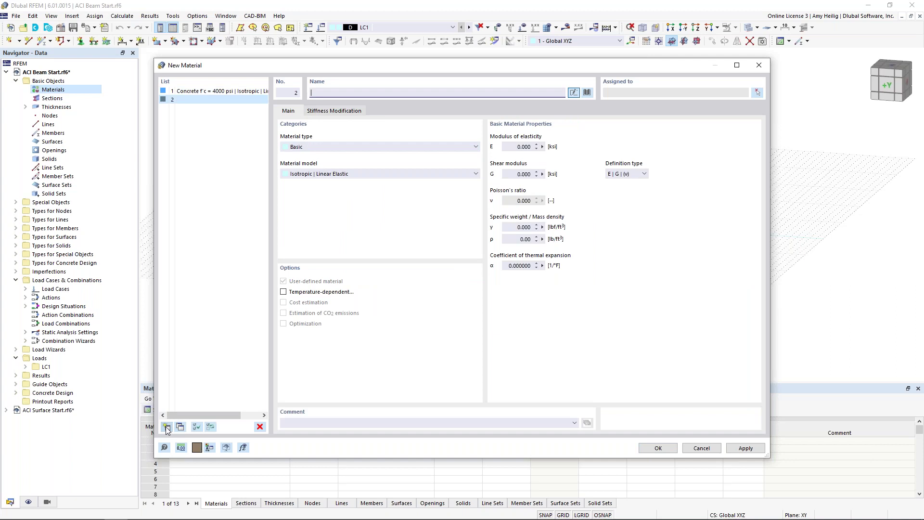
left_click(587, 92)
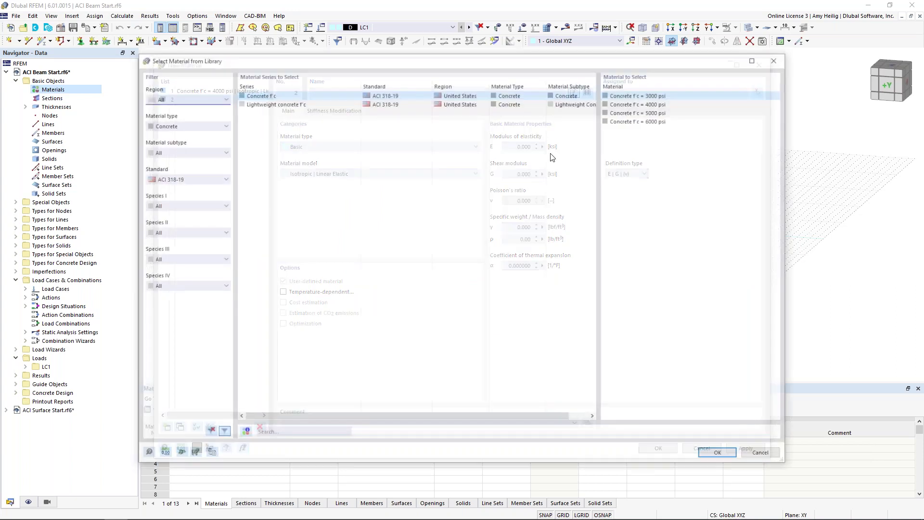
left_click(215, 125)
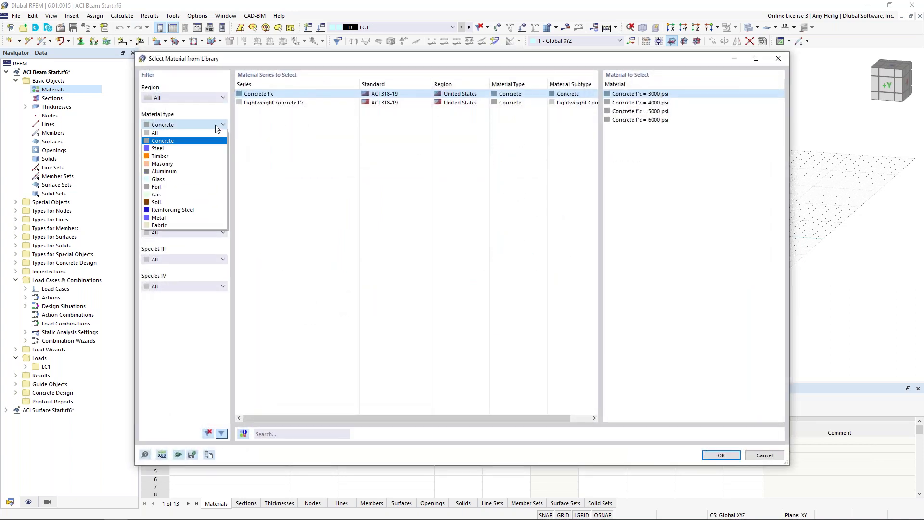
left_click(191, 211)
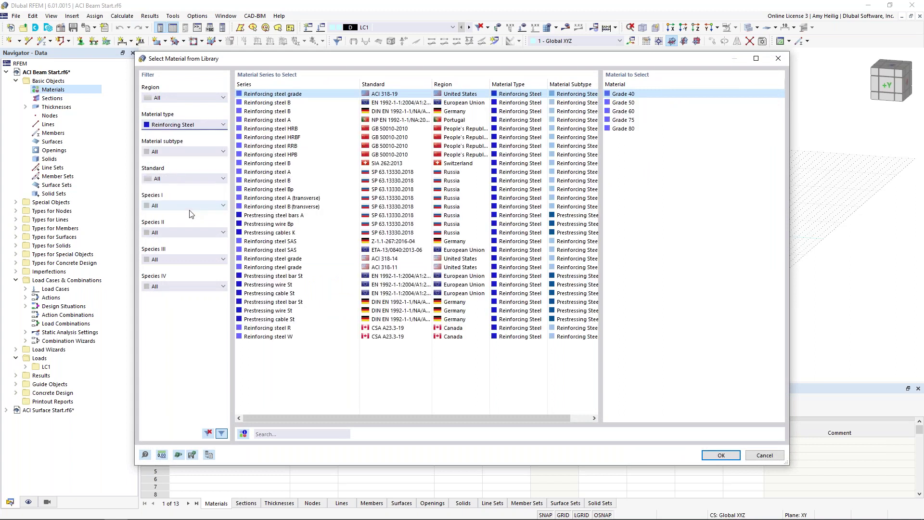
left_click(197, 178)
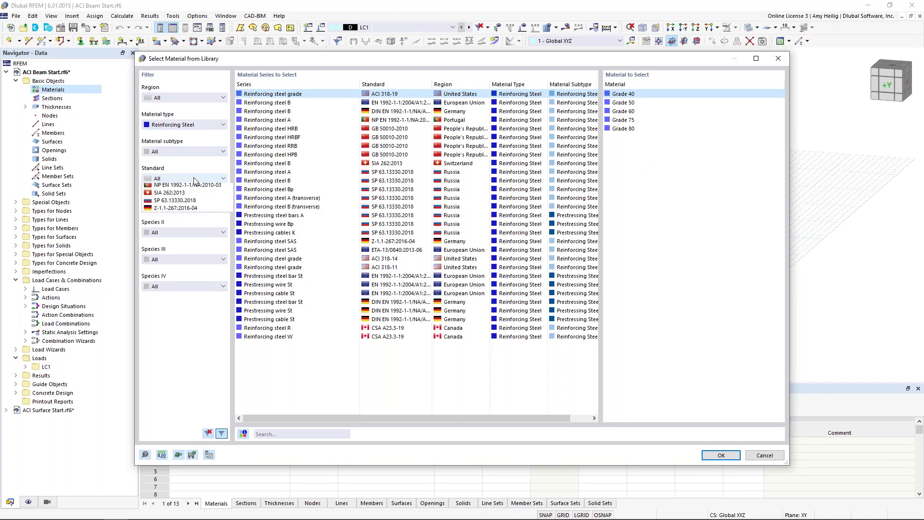
left_click(193, 211)
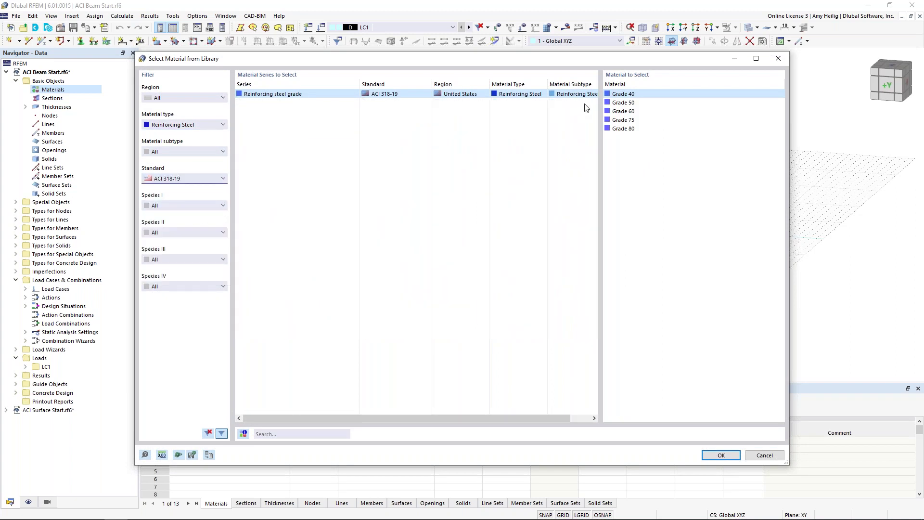
left_click(620, 112)
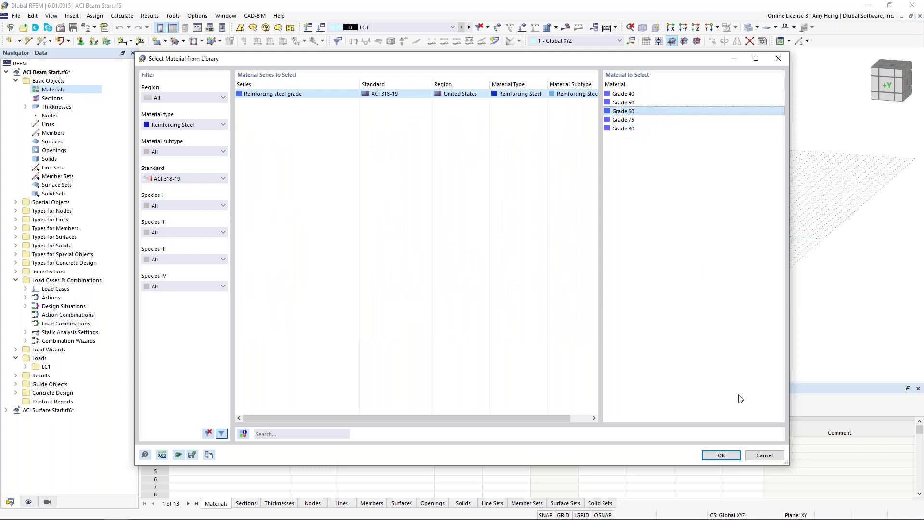
left_click(721, 455)
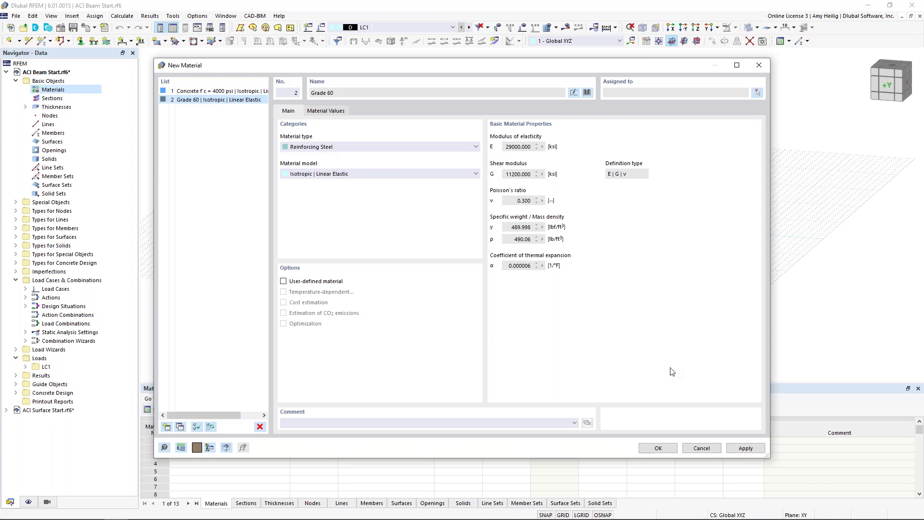
left_click(658, 448)
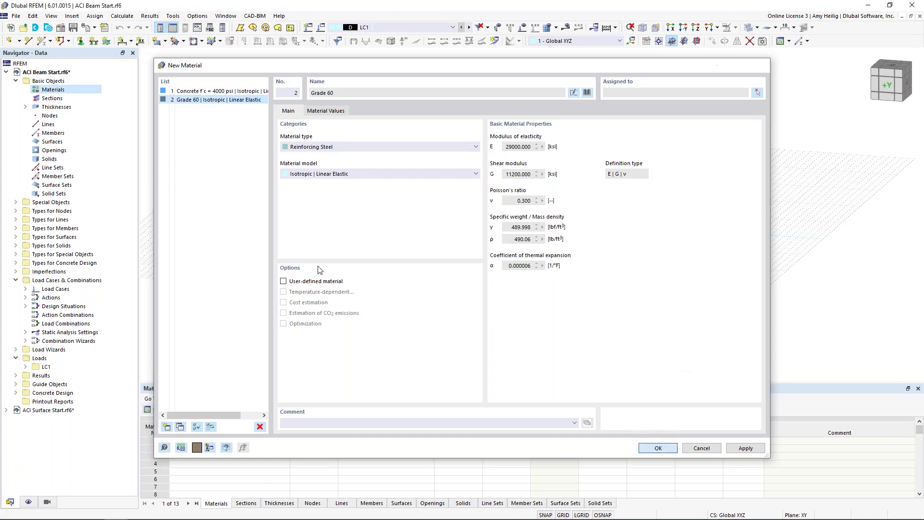
- Create a rectangular Massive I section 12 in wide and 18 in deep using the Concrete f'c = 4000 psi material
left_click(26, 90)
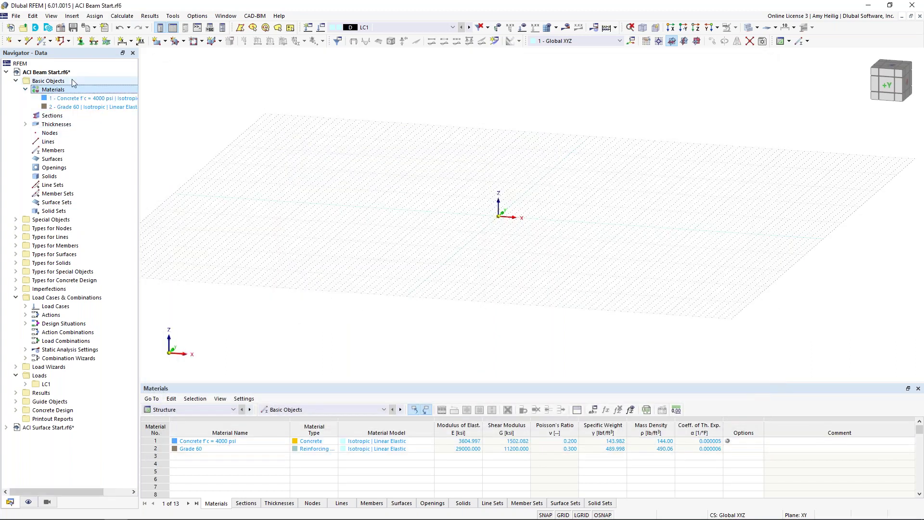
right_click(63, 118)
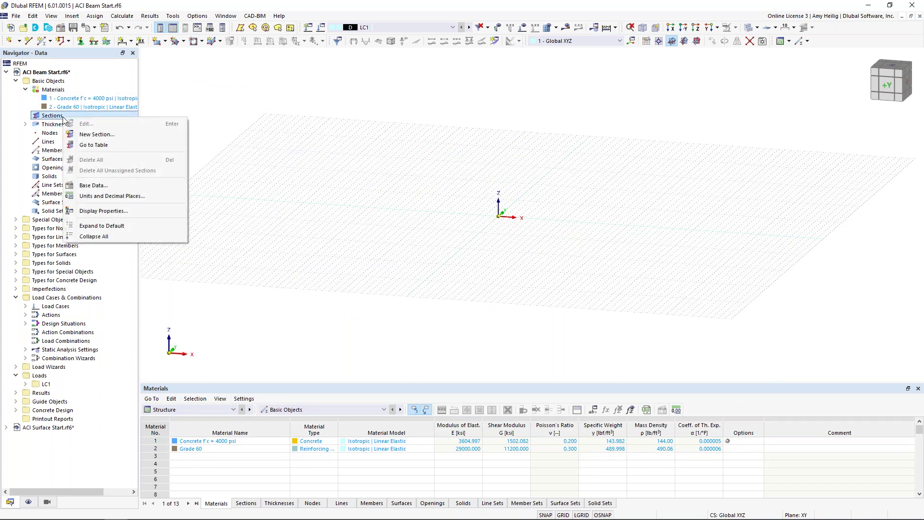
left_click(94, 135)
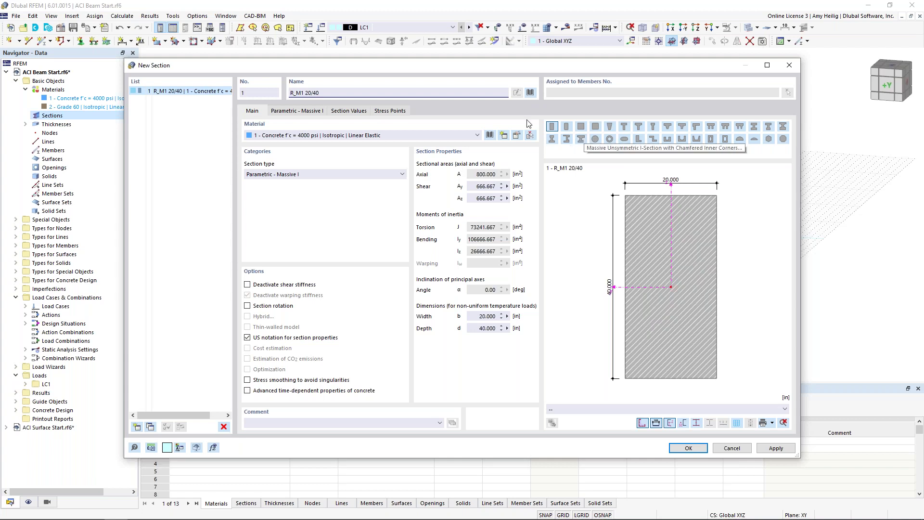
left_click(530, 93)
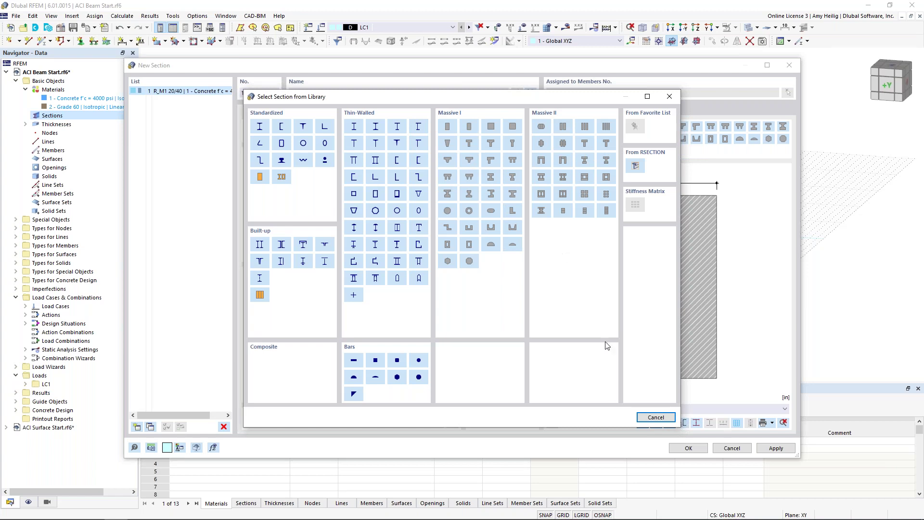
left_click(655, 417)
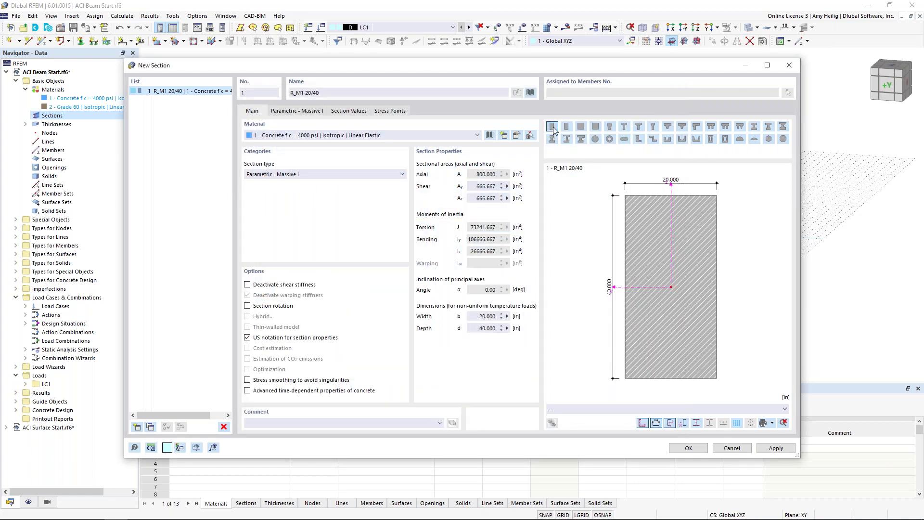
left_click(295, 114)
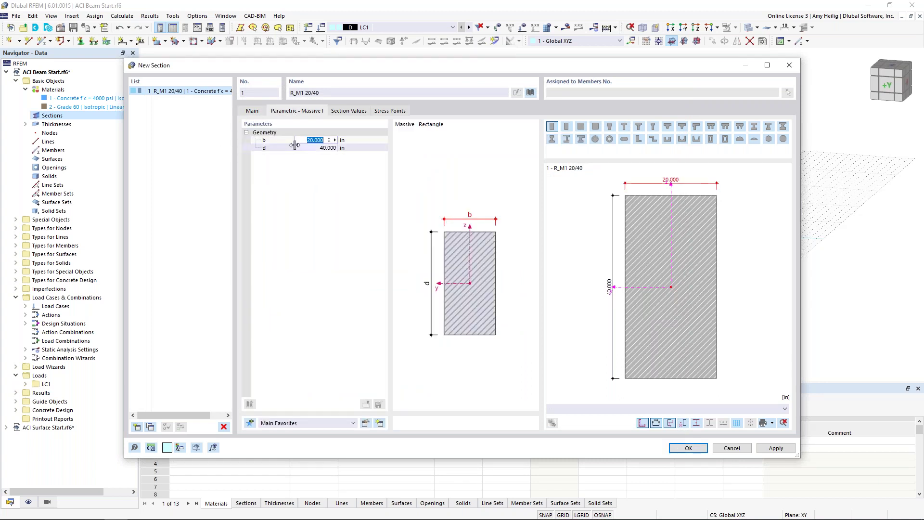
type("12")
key("Tab")
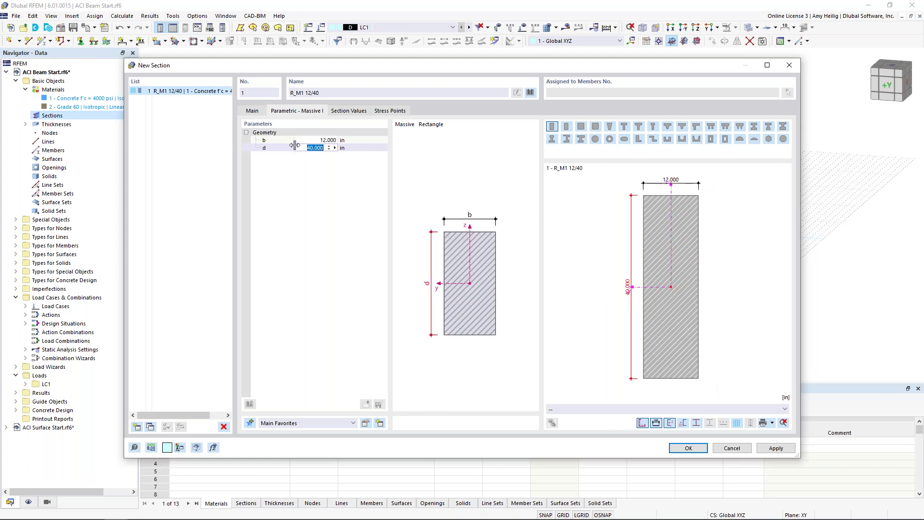
type("18")
left_click(344, 113)
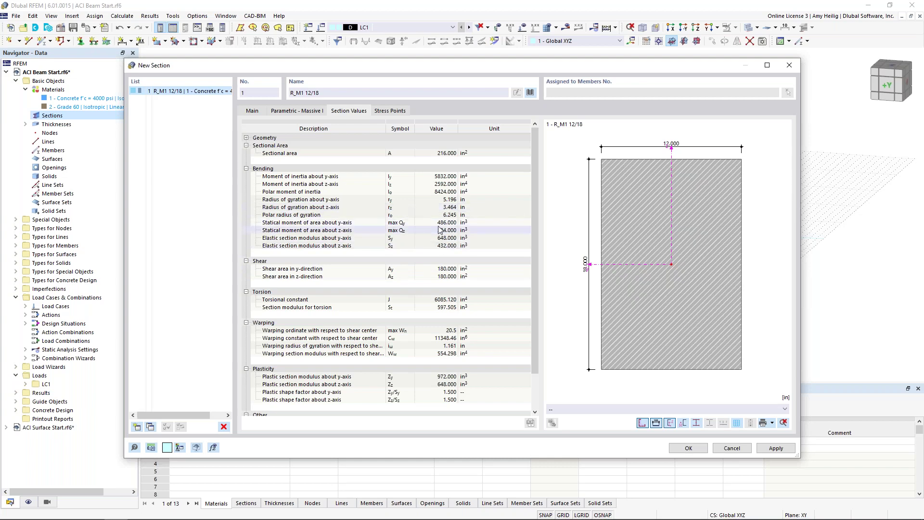
left_click(689, 448)
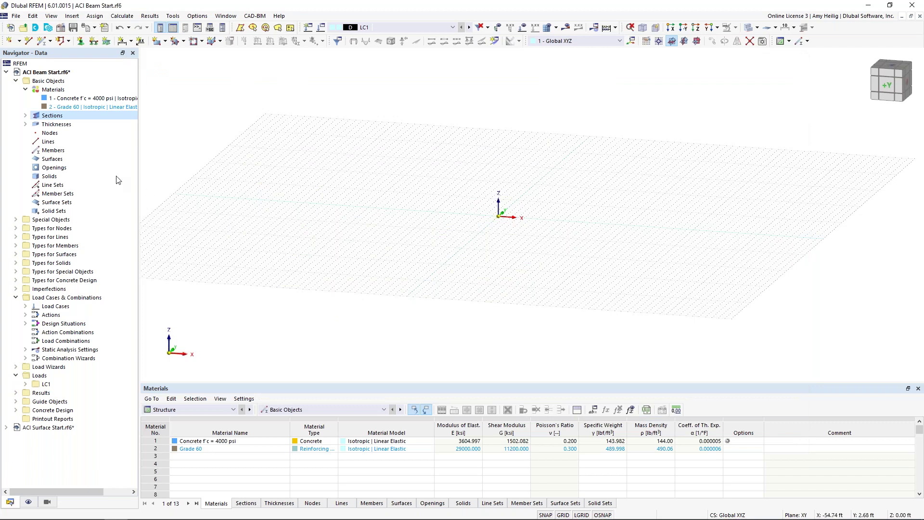
left_click(25, 115)
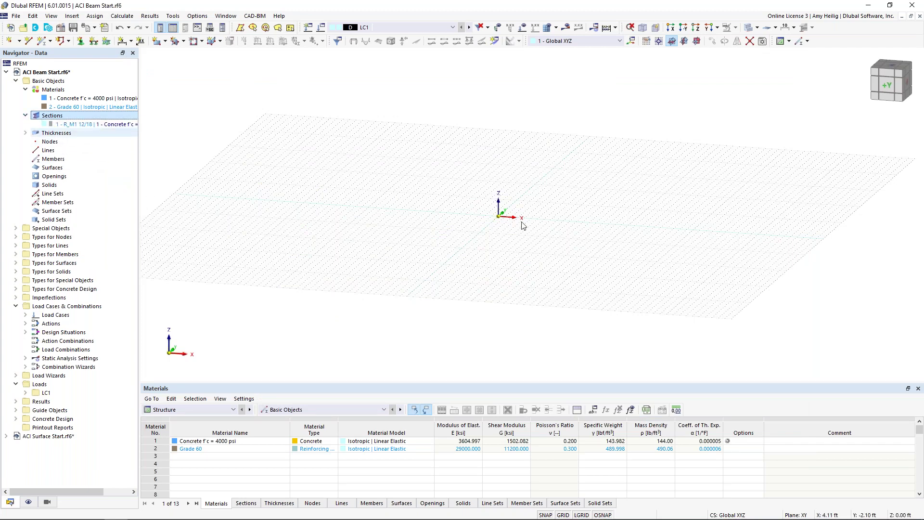
- Draw a single beam member with design properties enabled, running 26 ft along the X axis from the origin
left_click(42, 42)
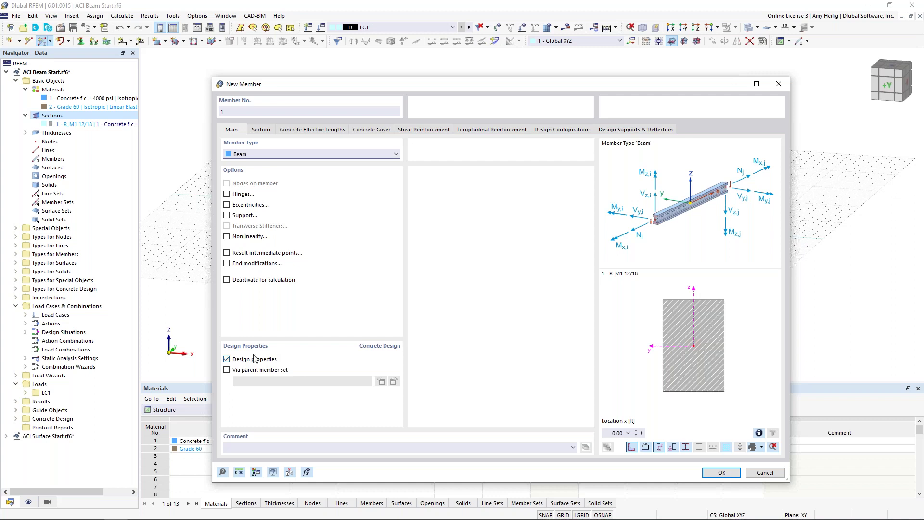
left_click(227, 359)
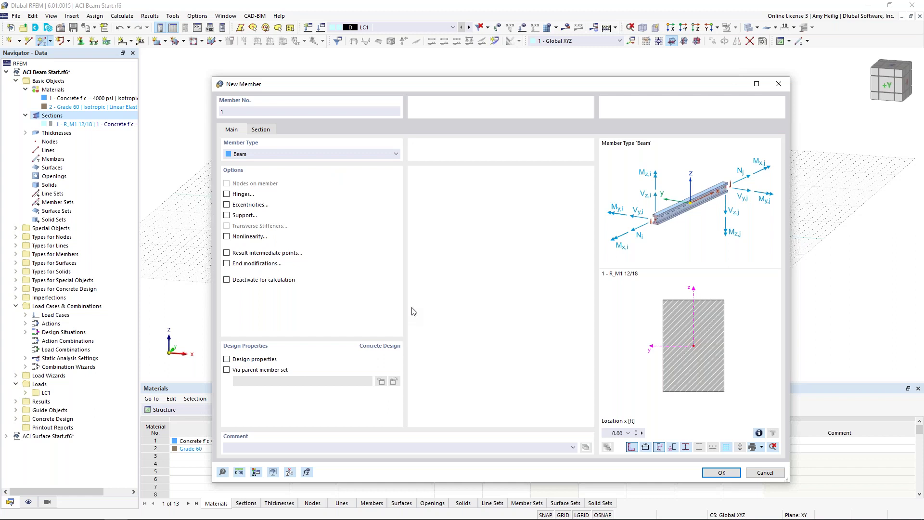
left_click(227, 359)
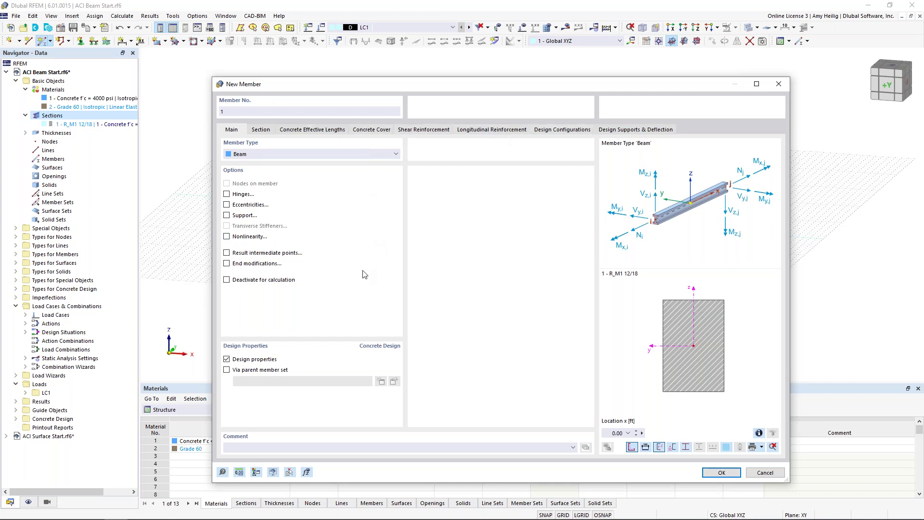
left_click(712, 473)
middle_click_drag(573, 247, 471, 262)
scroll(434, 241, "up", 2)
left_click(380, 228)
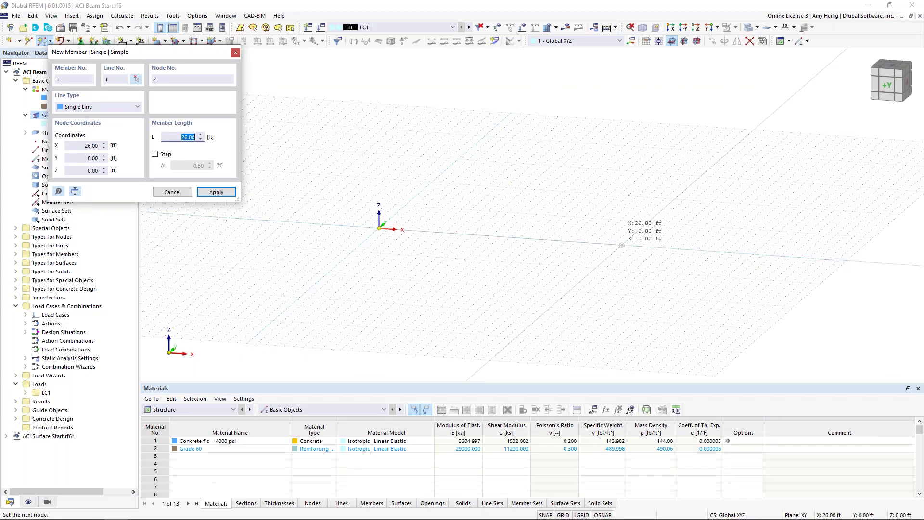
left_click(622, 245)
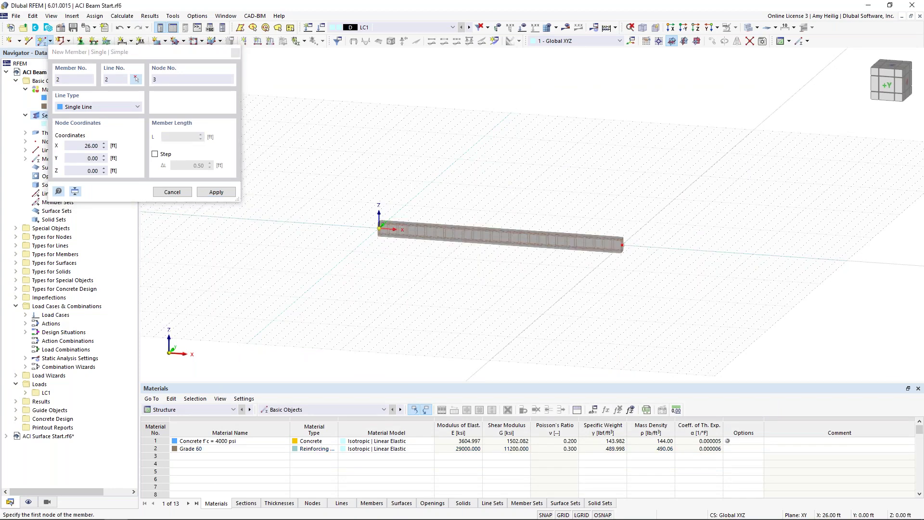
key("Escape")
- Add an 'On Member' node 20 ft from the beam's start without dividing the member
scroll(581, 270, "up", 3)
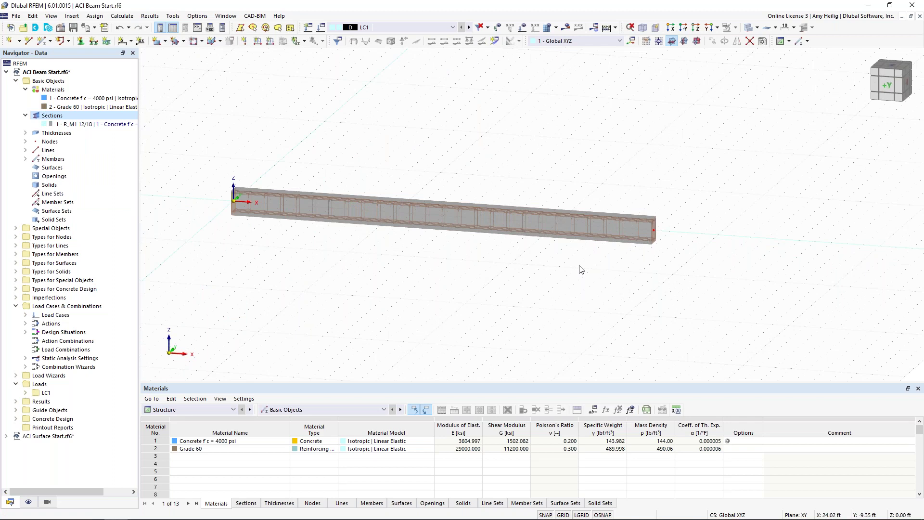
right_click(537, 222)
mouse_move(635, 254)
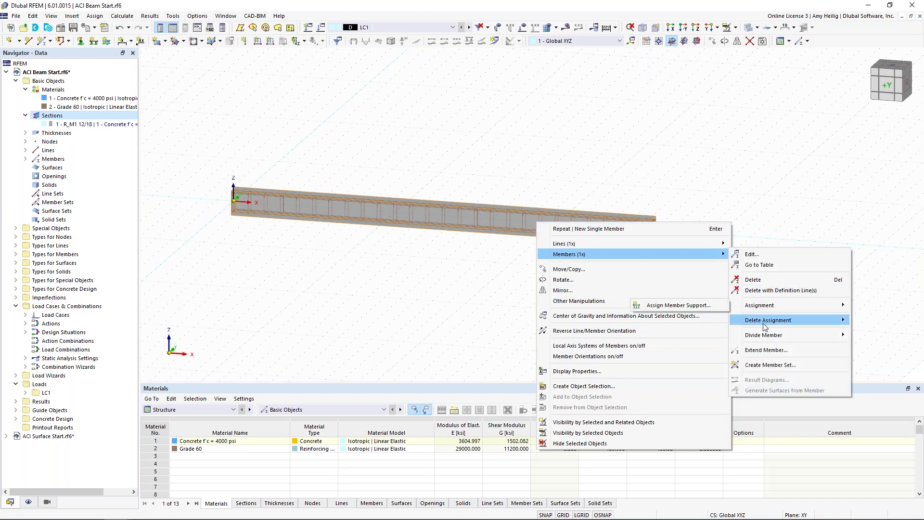
mouse_move(737, 338)
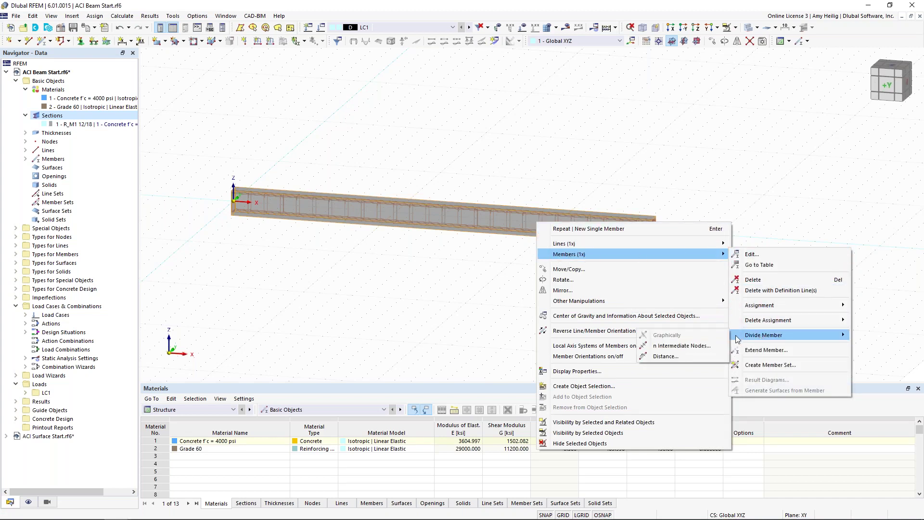
left_click(685, 356)
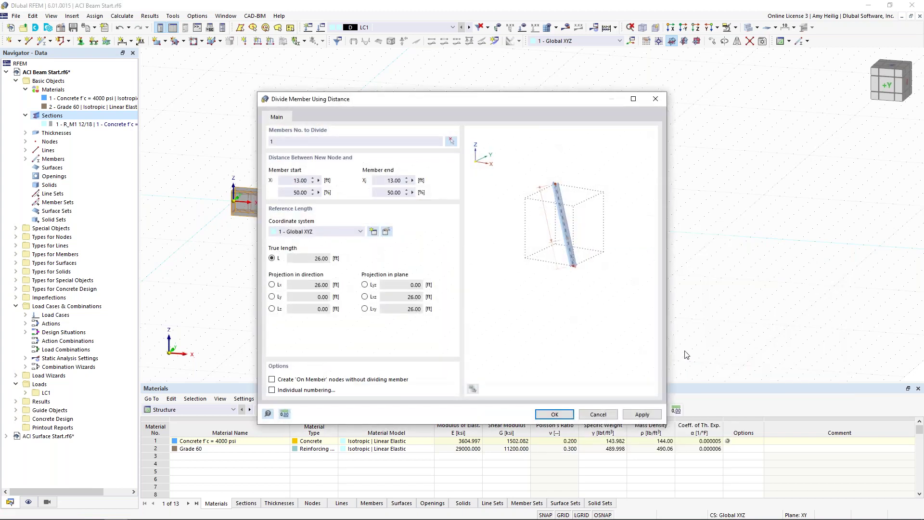
left_click(287, 180)
type("20")
left_click(272, 379)
left_click(554, 415)
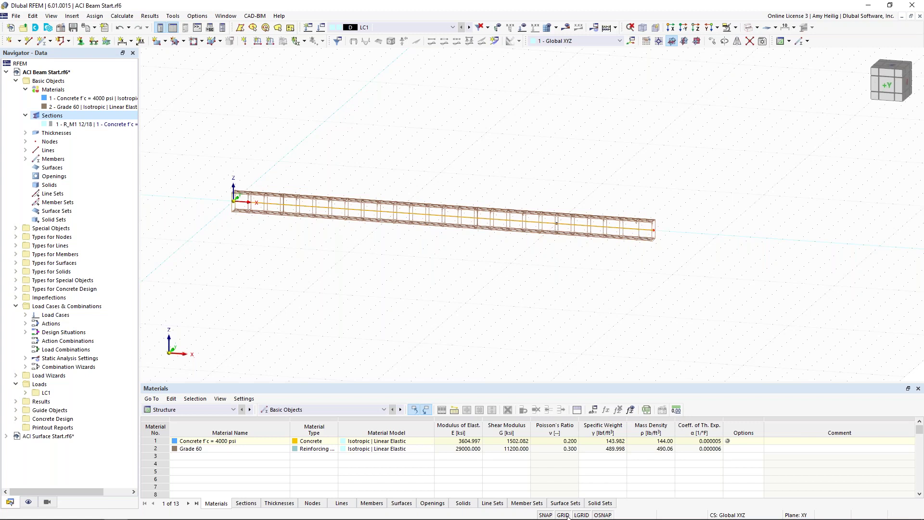
scroll(553, 228, "up", 5)
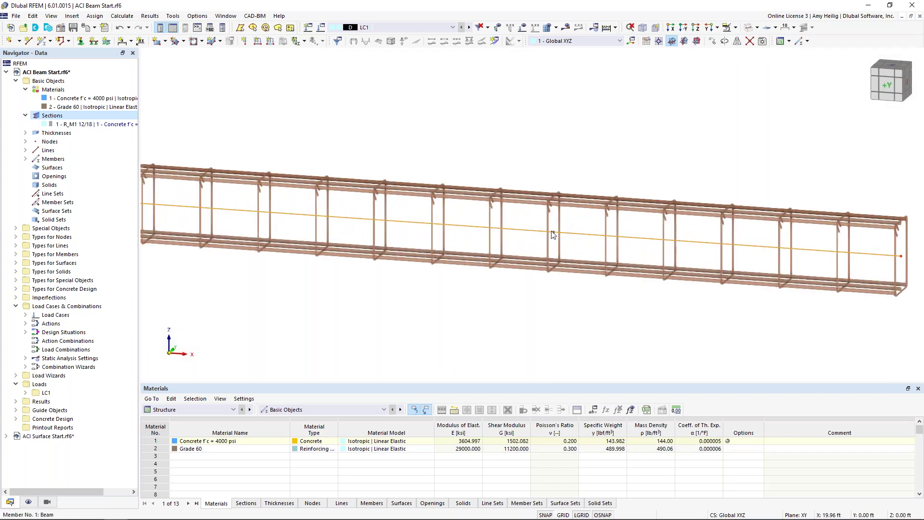
scroll(554, 235, "down", 5)
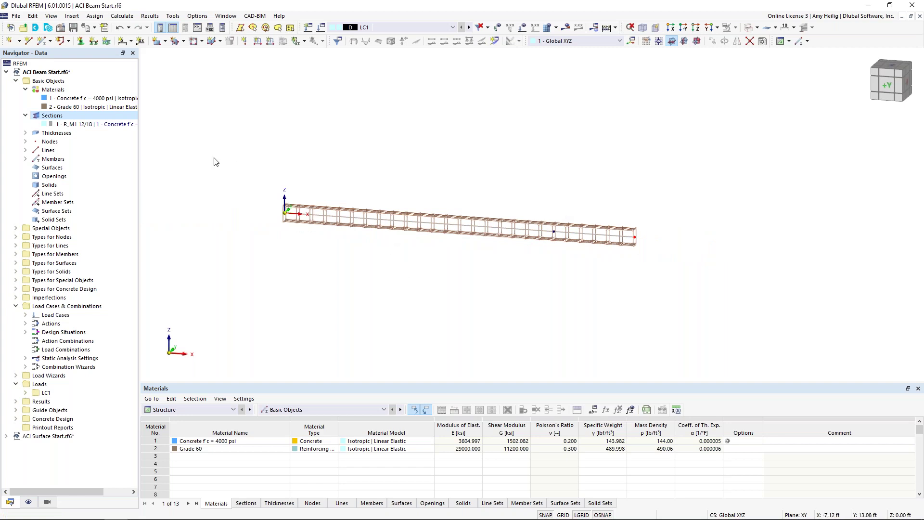
- Define a new nodal support restraining all three translations and rotation about X, with rotations about Y and Z free
left_click(81, 43)
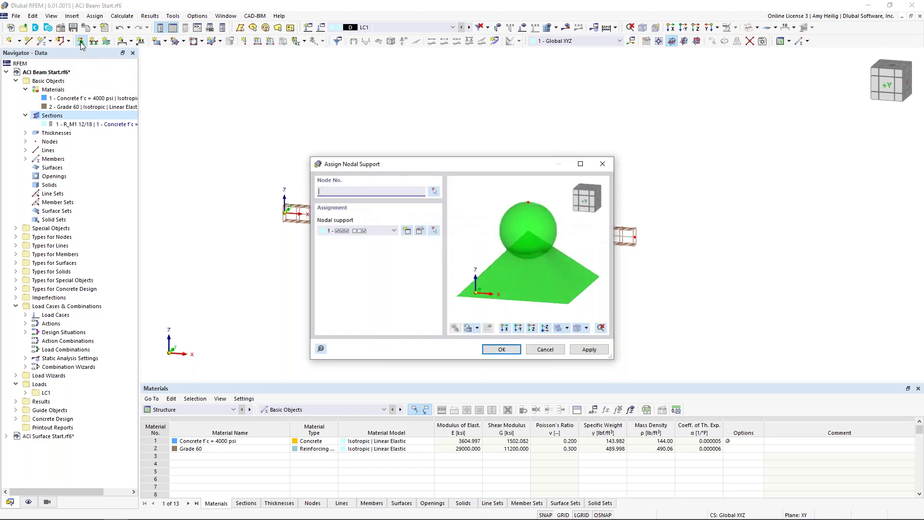
left_click(389, 232)
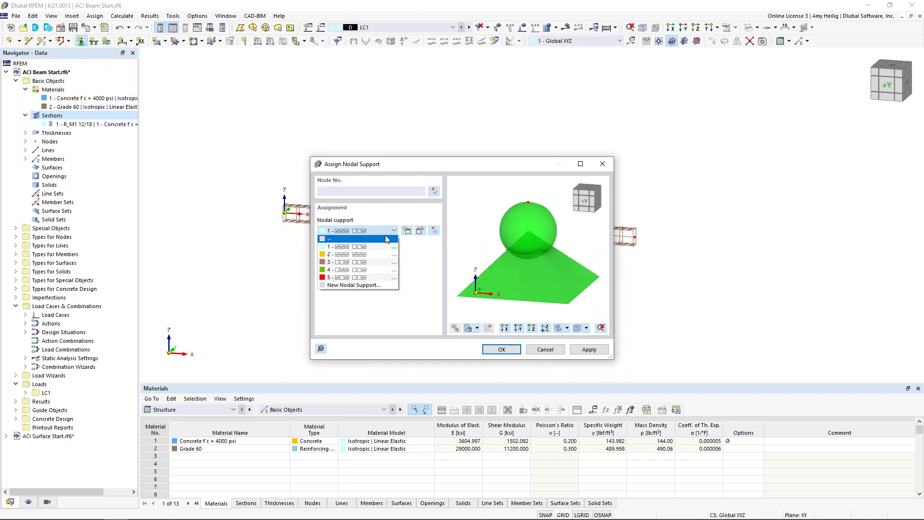
left_click(377, 255)
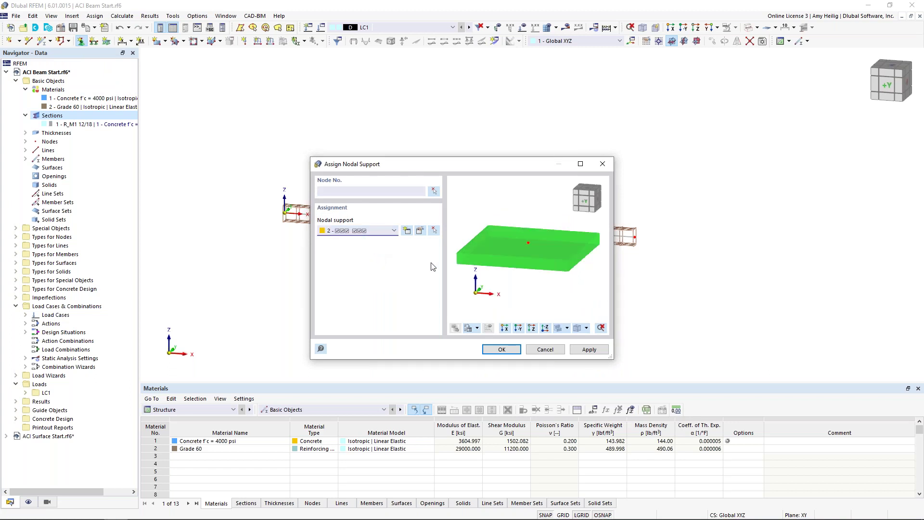
left_click(395, 231)
left_click(377, 284)
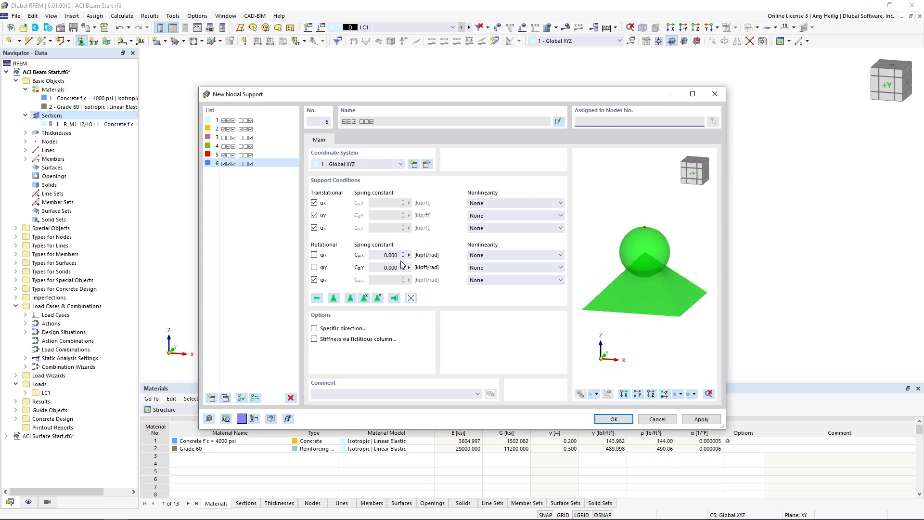
left_click(492, 230)
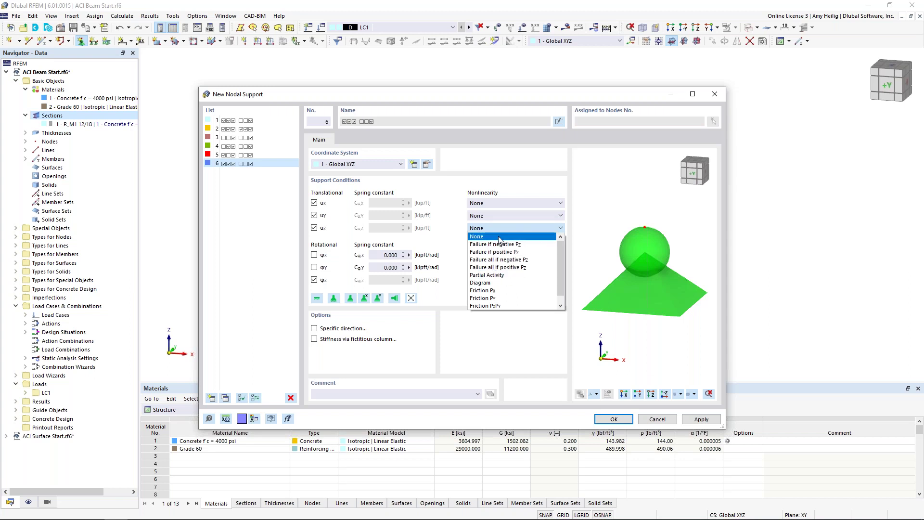
left_click(458, 238)
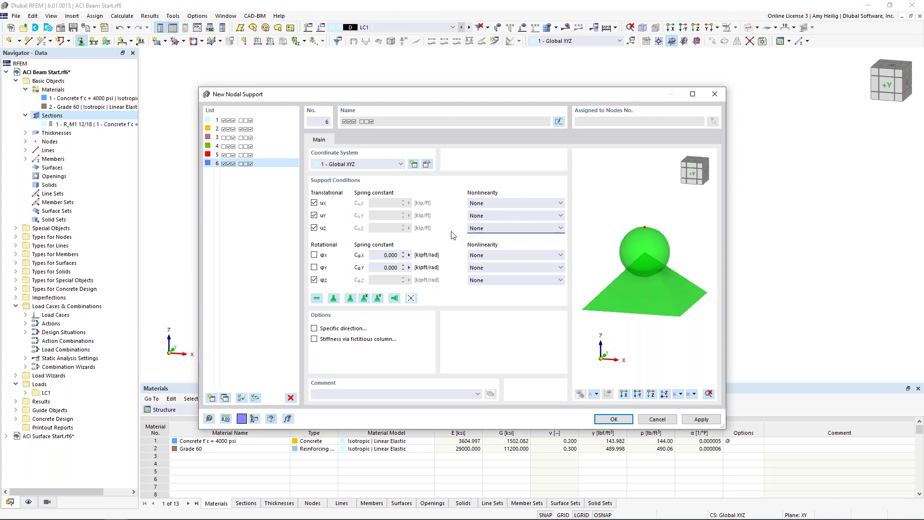
left_click(315, 255)
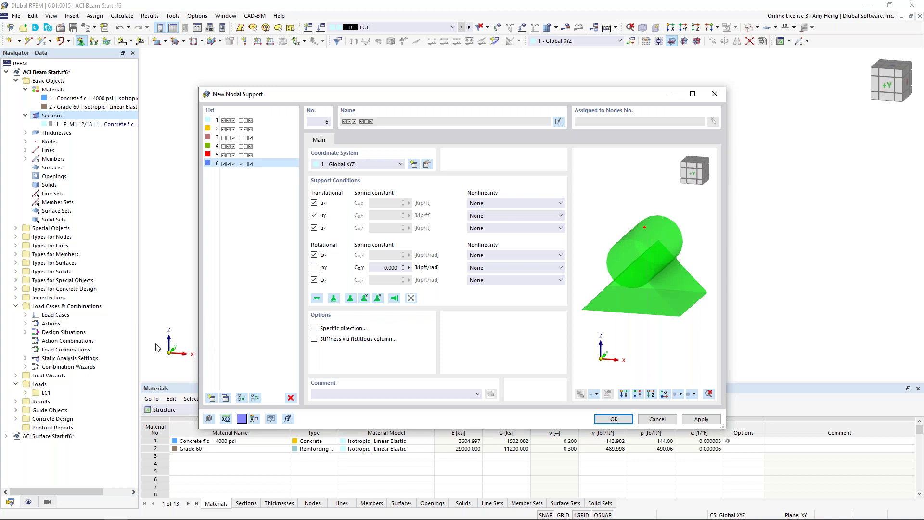
left_click(314, 280)
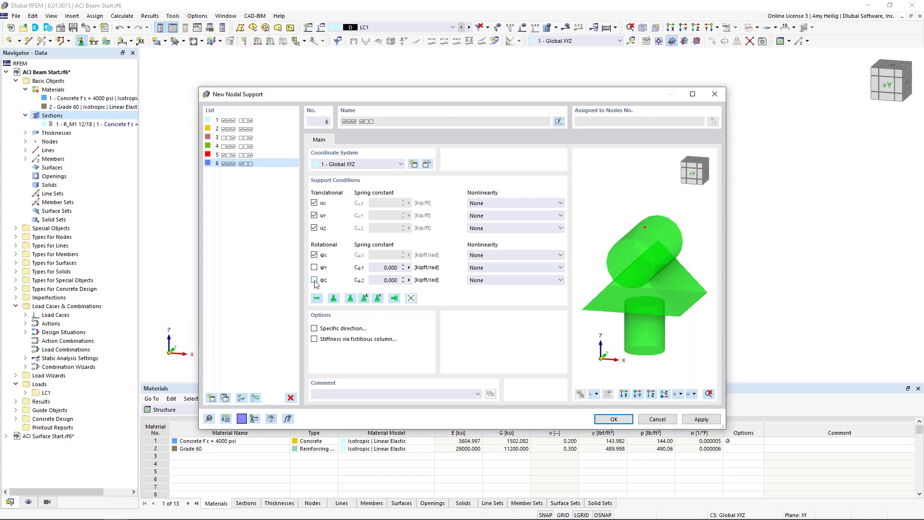
left_click(614, 419)
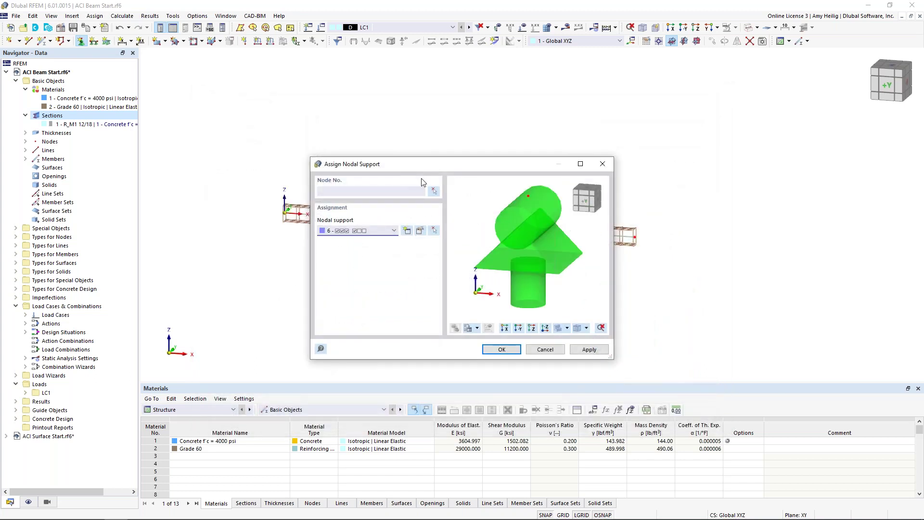
- Assign the new nodal support to the beam's start node at the origin
left_click(435, 191)
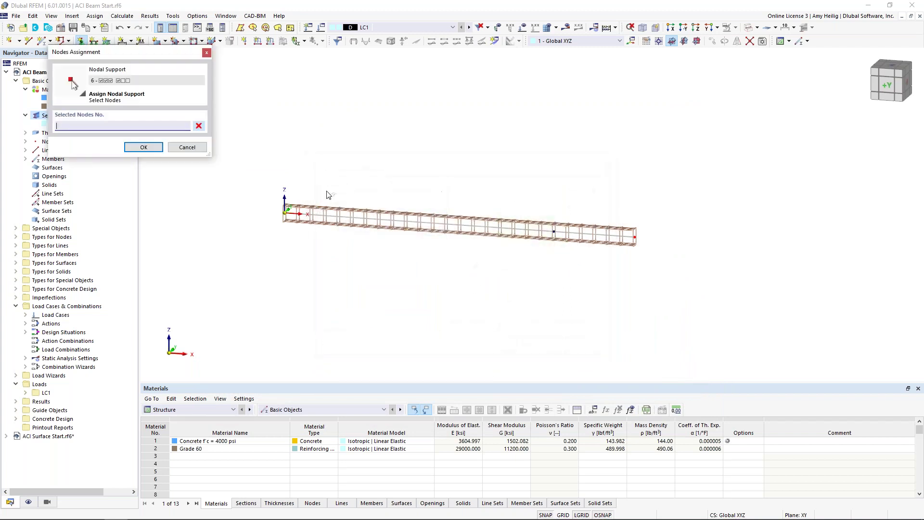
left_click(285, 211)
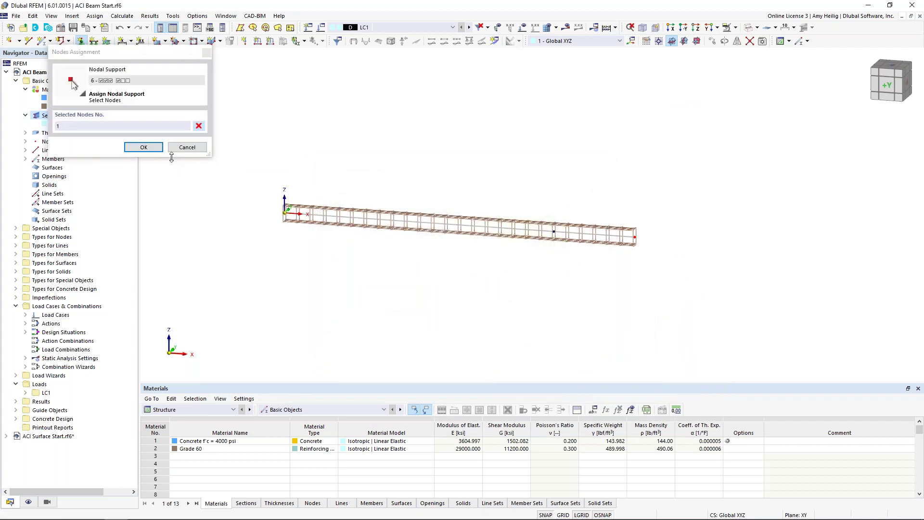
left_click(155, 148)
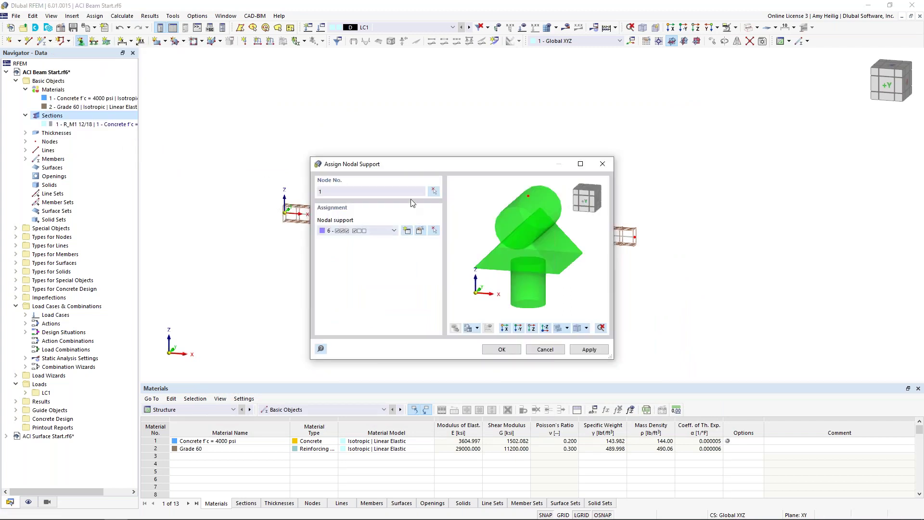
left_click(588, 350)
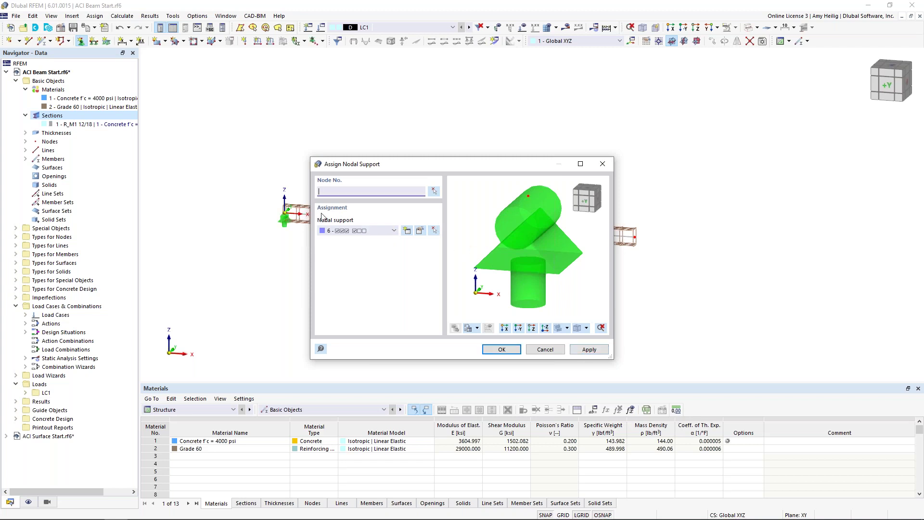
- Define another nodal support with translation in X and rotations about X and Y free, restraining translations in Y and Z and rotation about Z
left_click(407, 232)
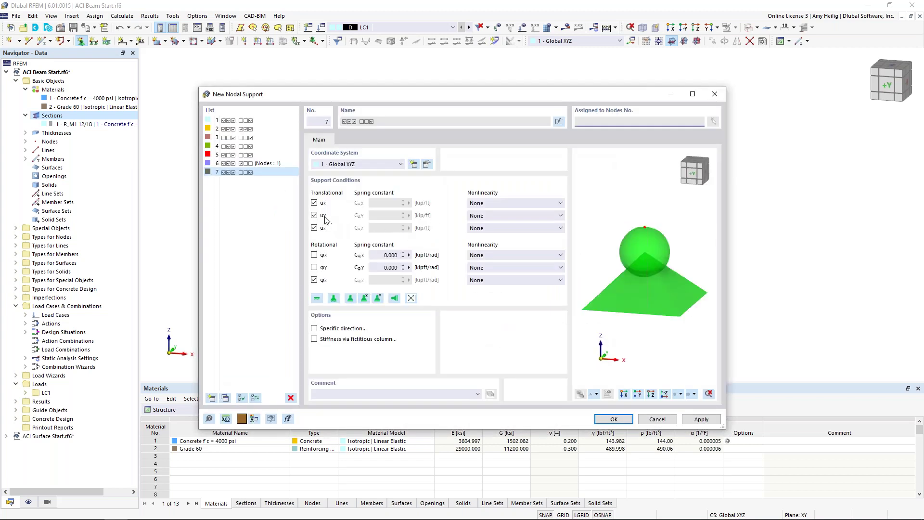
left_click(314, 203)
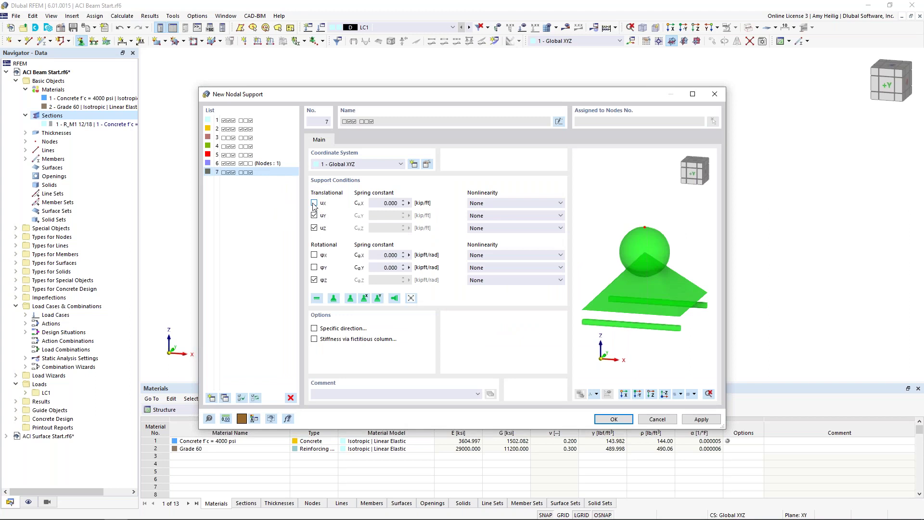
left_click(620, 419)
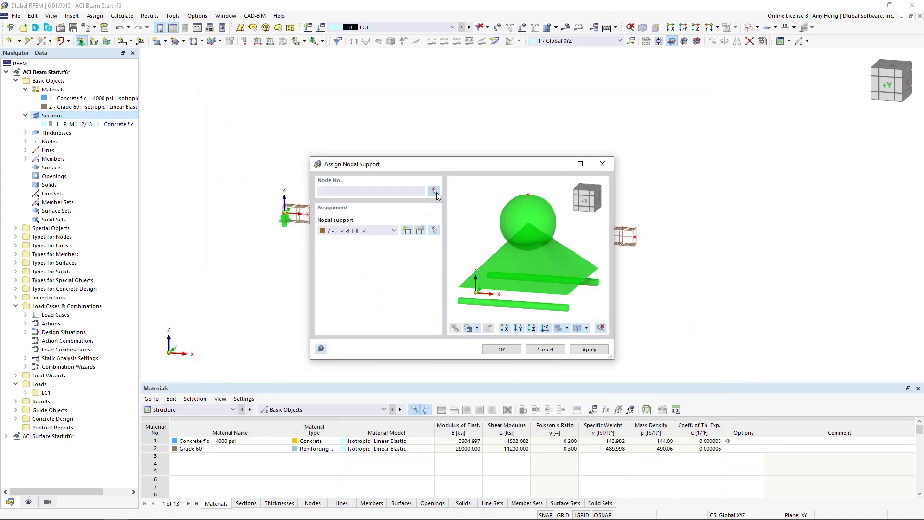
- Assign the new roller-type nodal support to the on-member node 20 ft from the beam's start
left_click(438, 192)
left_click(554, 231)
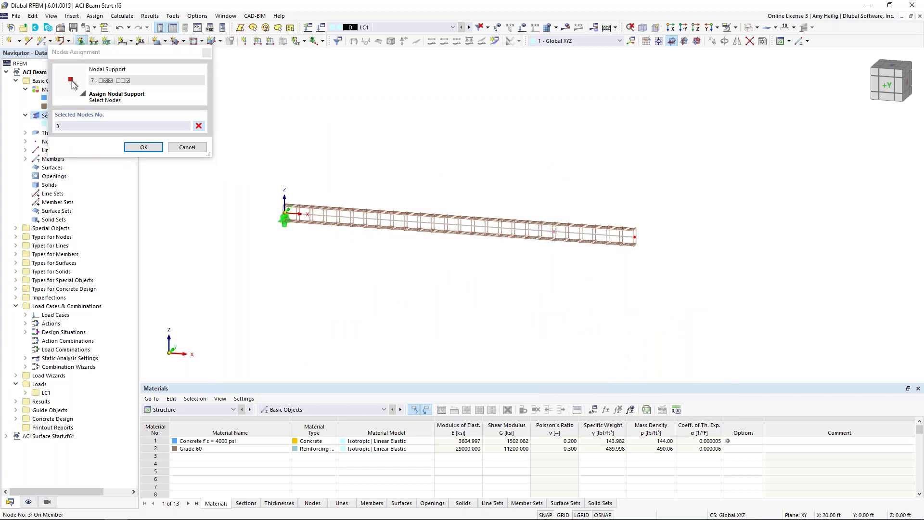
left_click(144, 148)
left_click(501, 350)
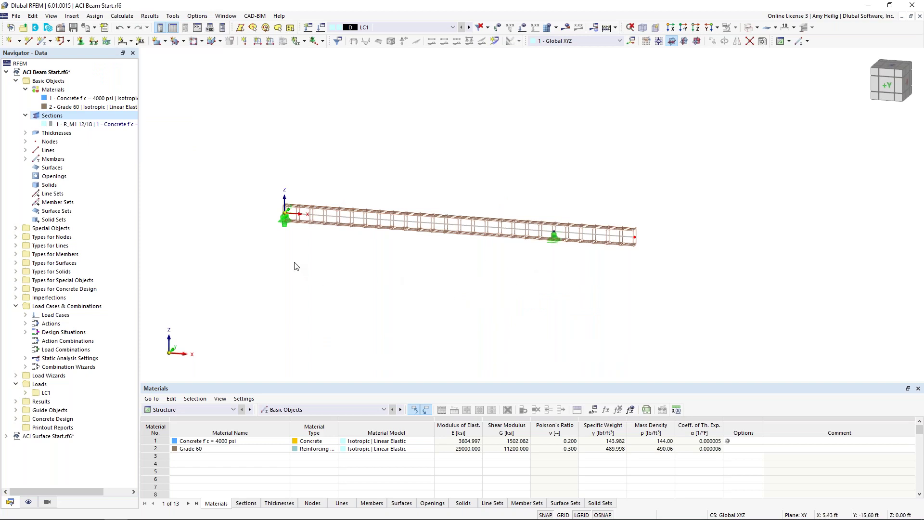
- Enlarge the display size of the nodal support symbols on the beam
right_click(284, 227)
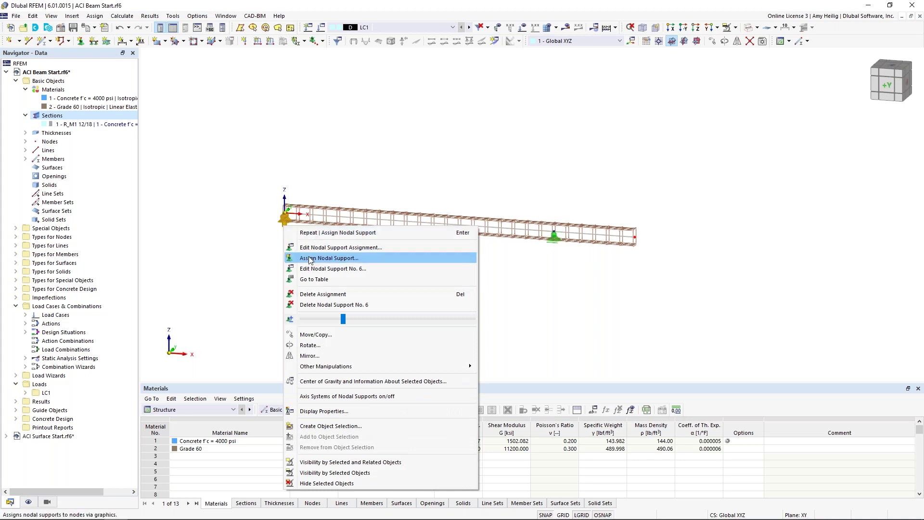
left_click_drag(344, 319, 365, 321)
left_click(526, 308)
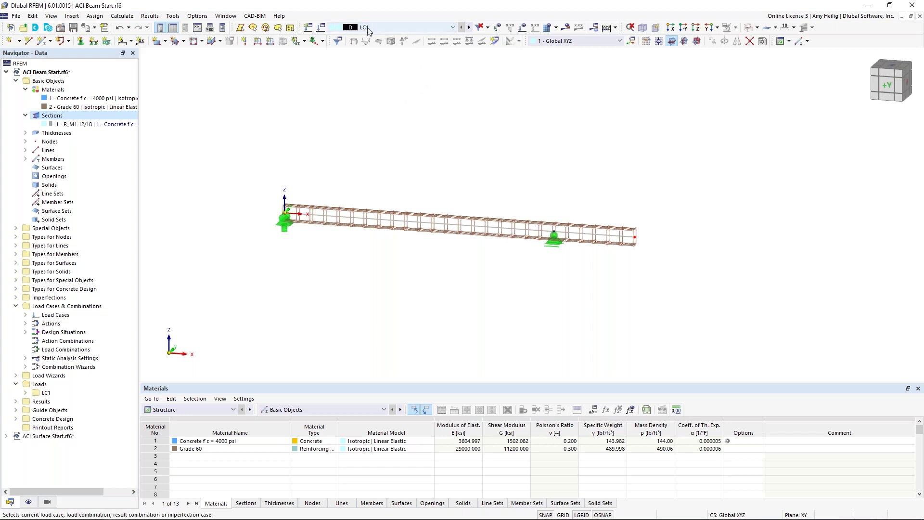
- Name load case LC1 "Dead" and assign it the Dead load action category
left_click(321, 29)
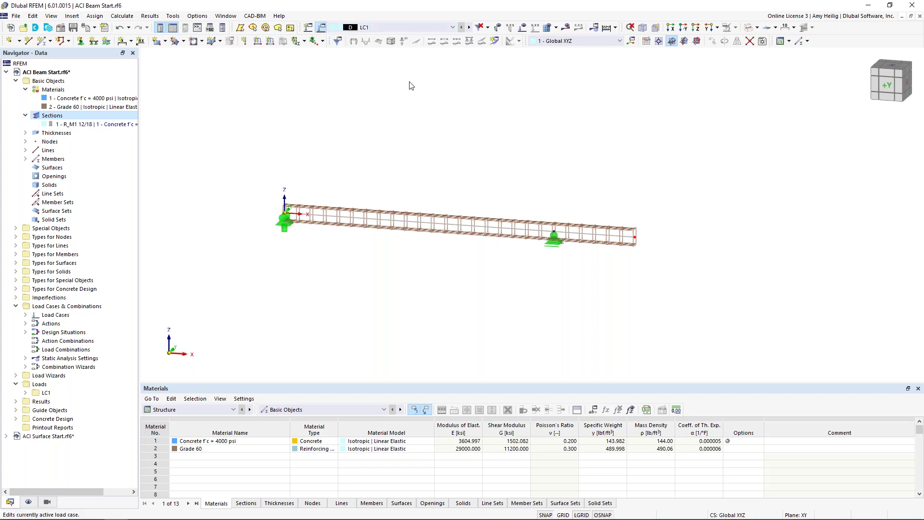
left_click(387, 95)
type("Dead")
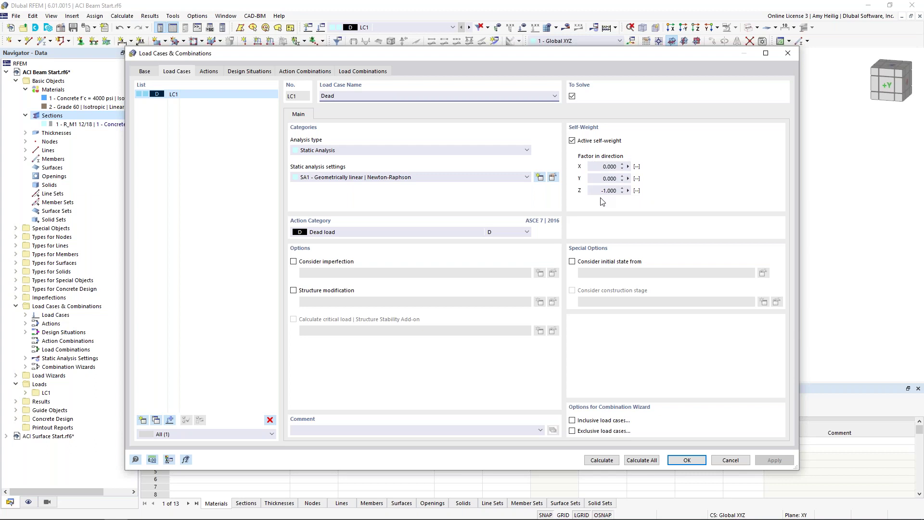
left_click(410, 232)
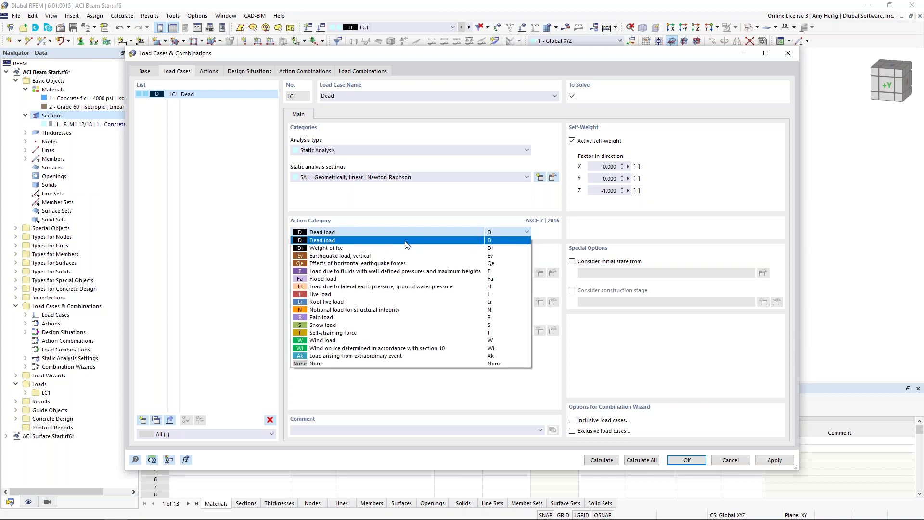
left_click(406, 241)
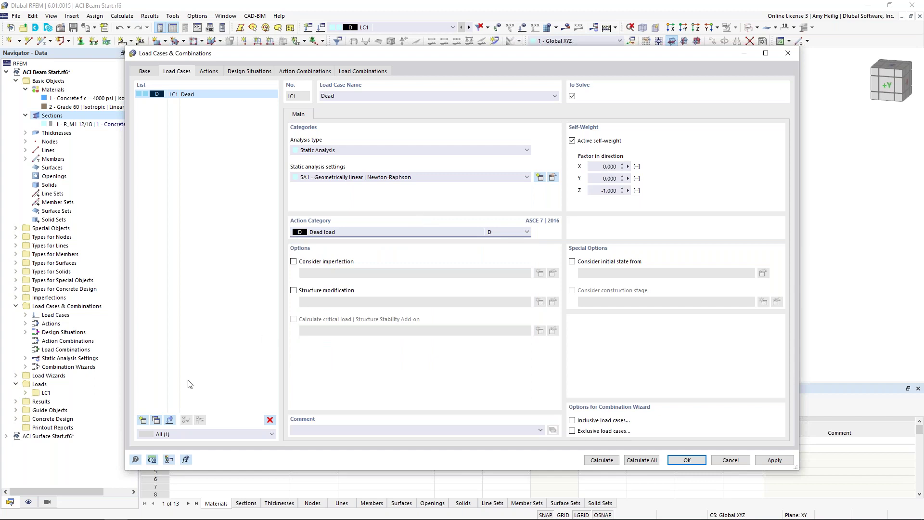
- Add load case LC2 named "Live 1" with the Live load action category
left_click(142, 420)
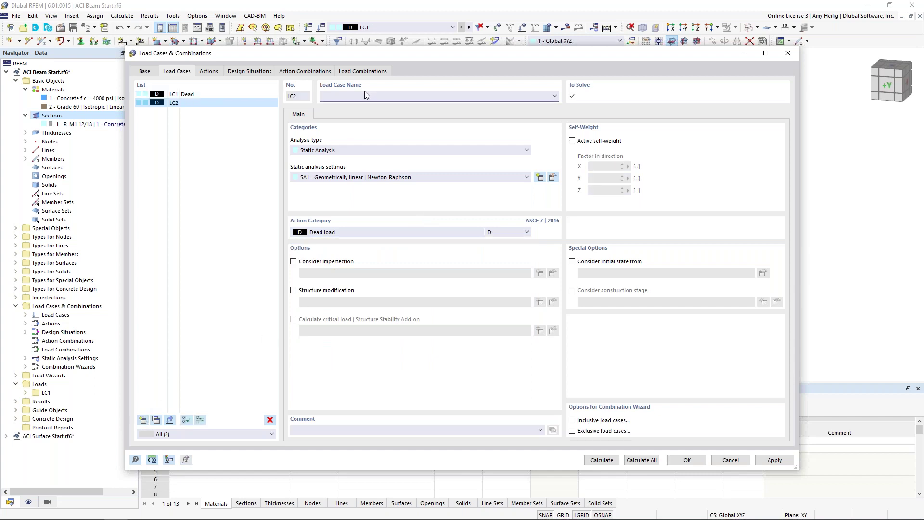
type("Live 1")
left_click(346, 233)
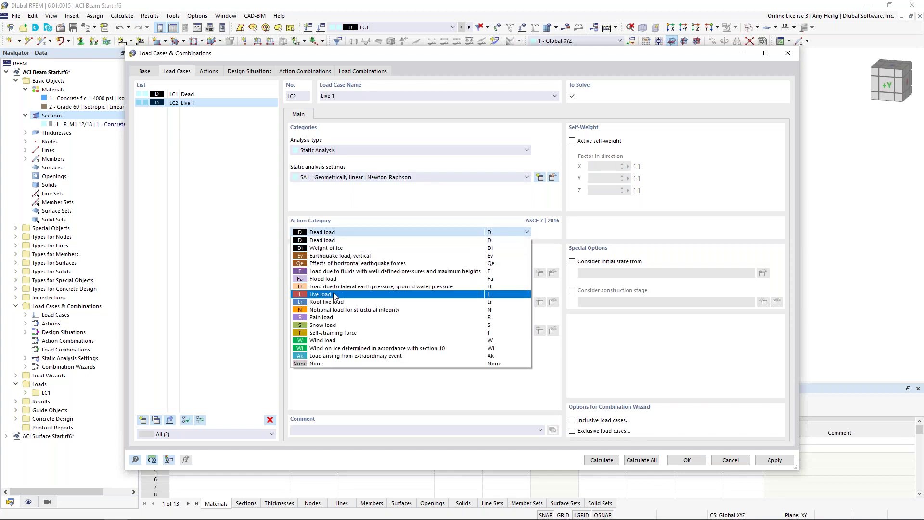
left_click(331, 294)
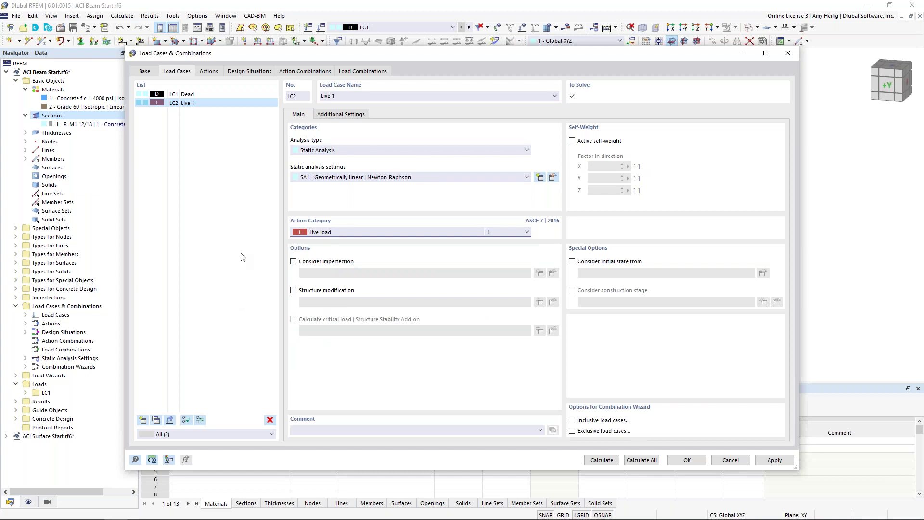
- Copy the Live 1 load case and rename the copy "Live 2"
left_click(156, 420)
left_click(337, 96)
key("BackSpace")
type("2")
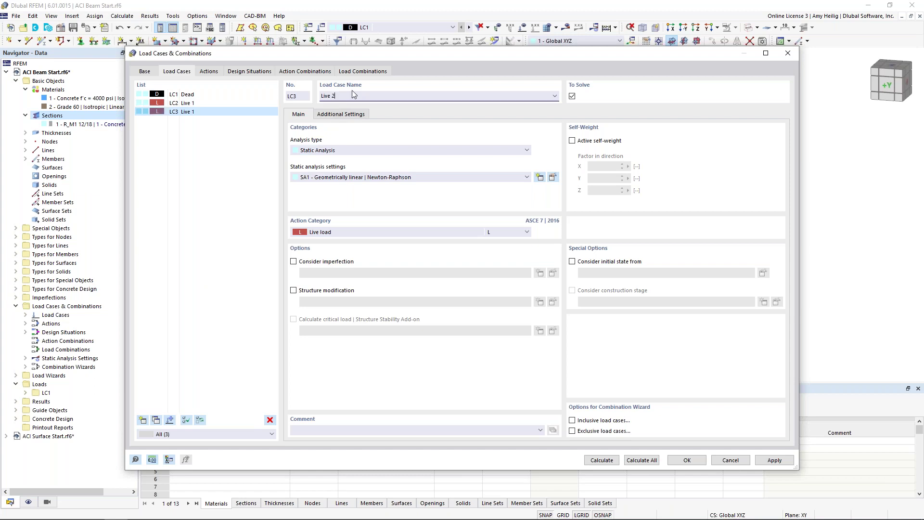
left_click(241, 102)
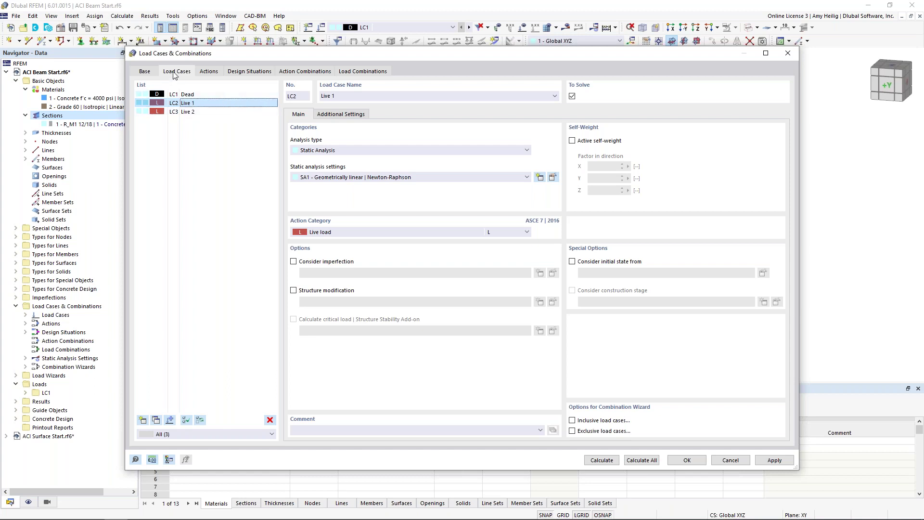
- Keep ASCE 7 as the combination standard and turn on combination names according to action category, saving the changes
left_click(145, 73)
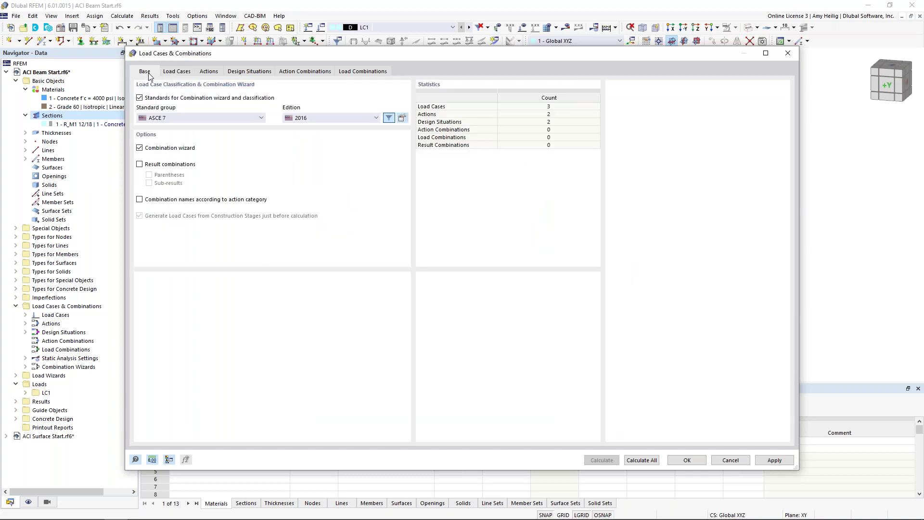
left_click(174, 120)
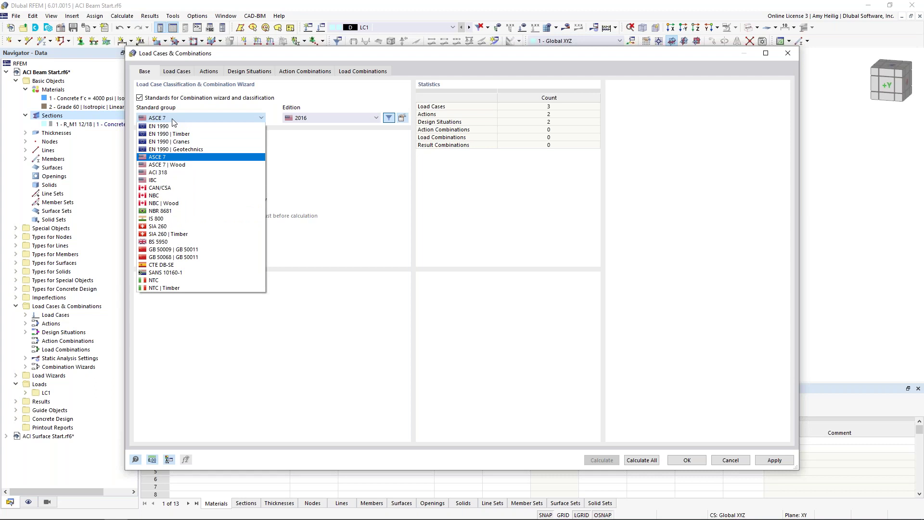
left_click(174, 120)
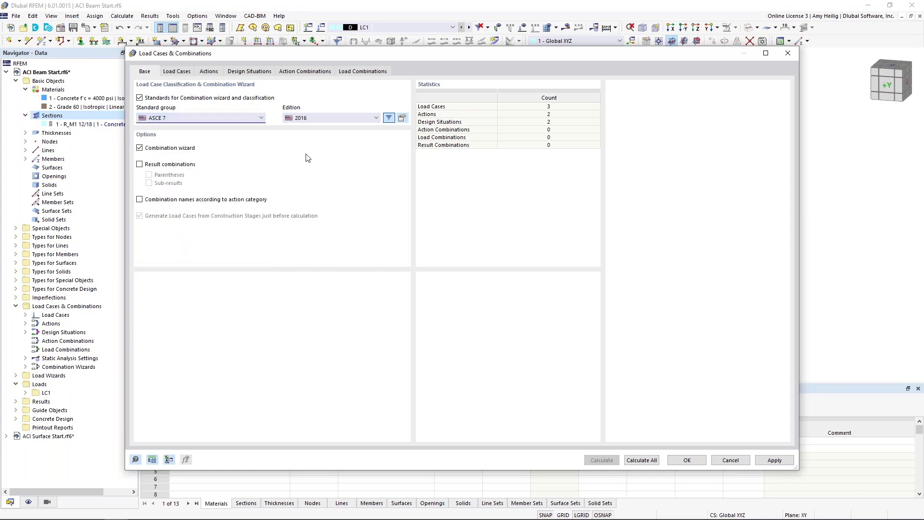
left_click(139, 199)
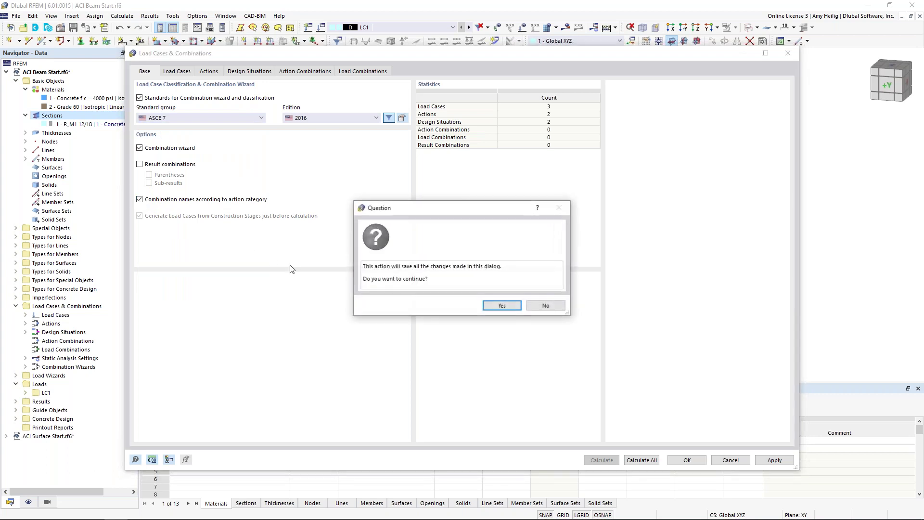
left_click(502, 307)
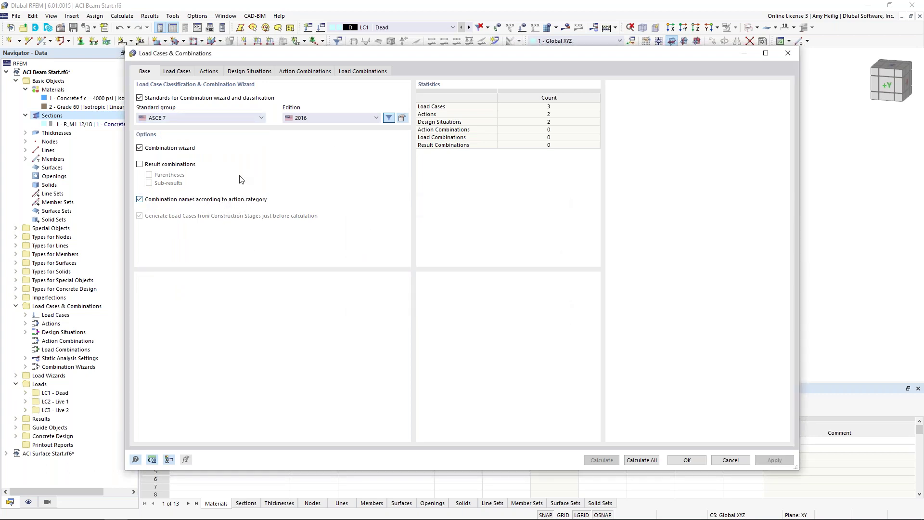
- Review the live load's action type options and the combination rules for the Section 2.4 (ASD) design situation
left_click(209, 73)
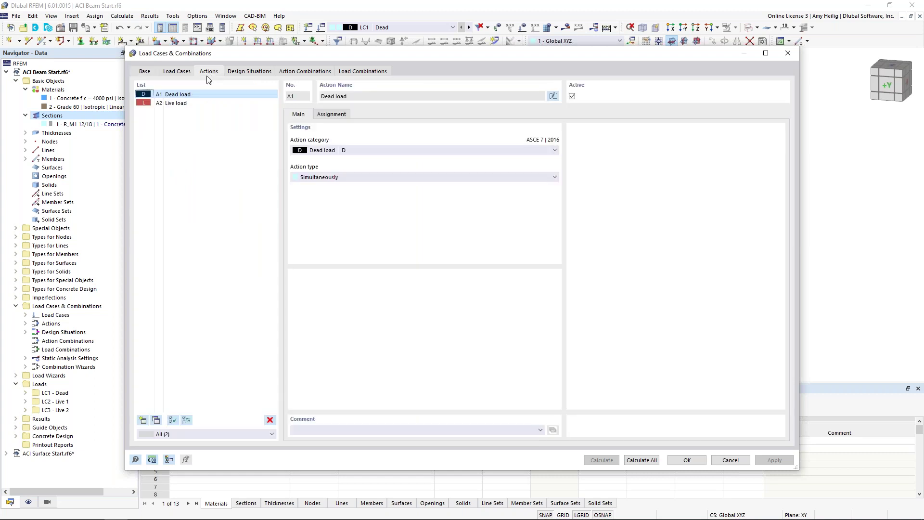
left_click(187, 103)
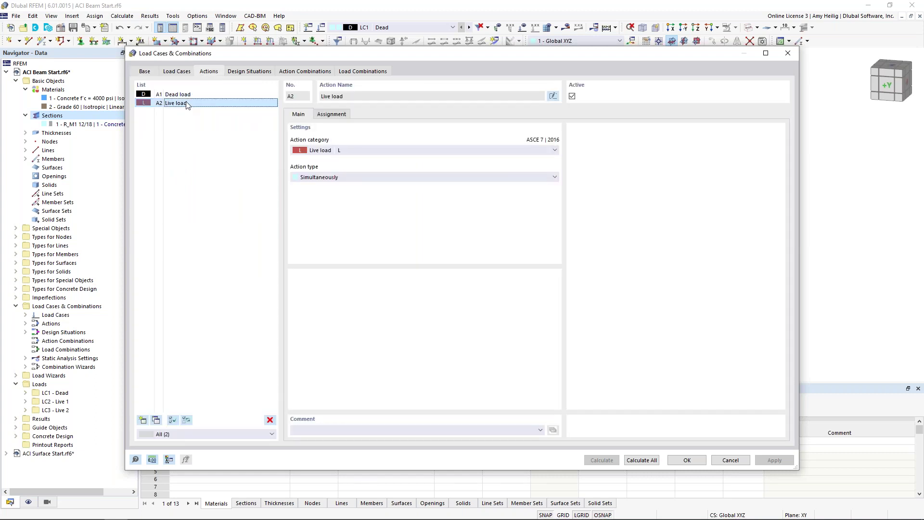
left_click(377, 177)
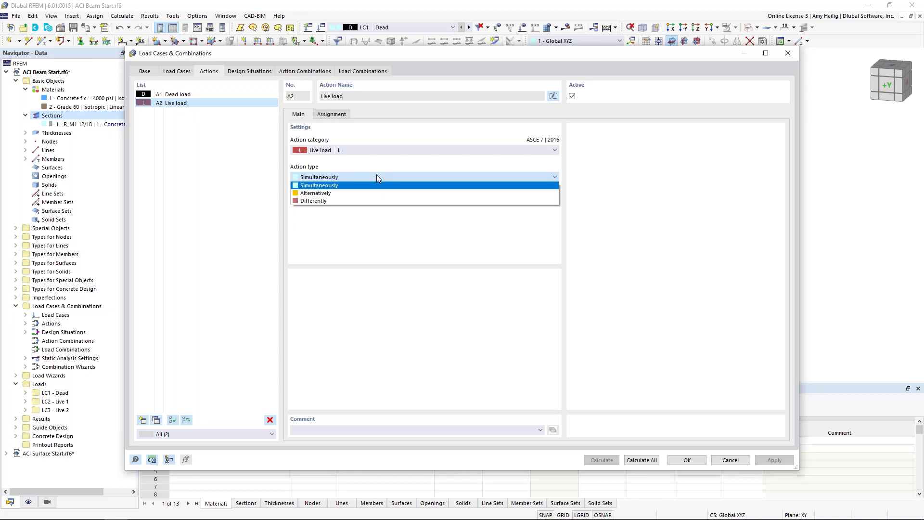
left_click(376, 175)
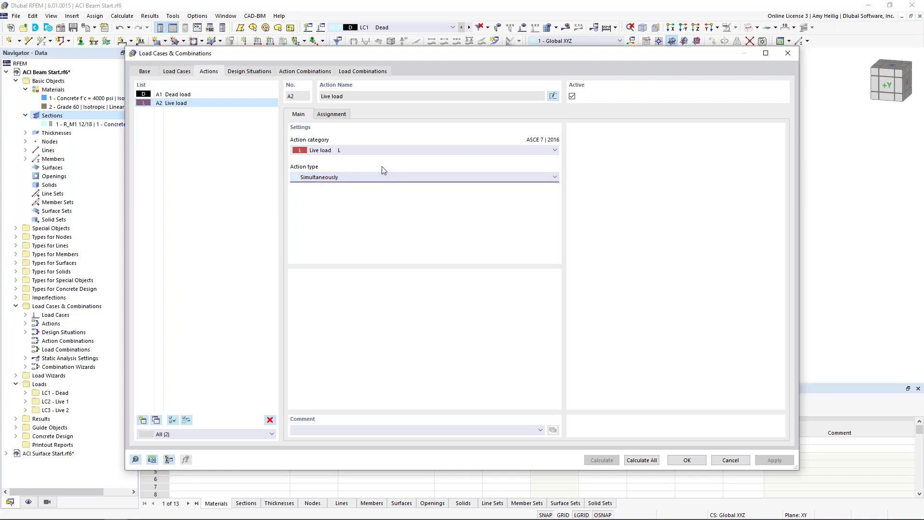
left_click(254, 72)
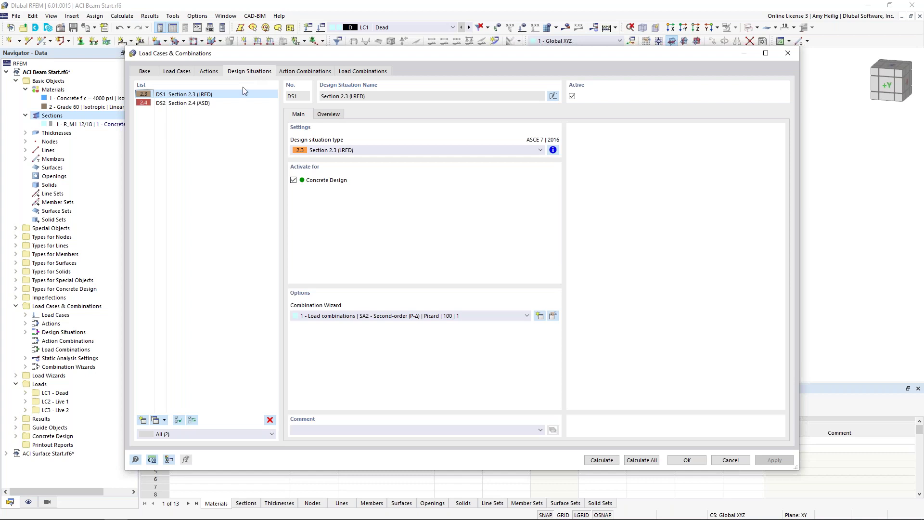
left_click(215, 104)
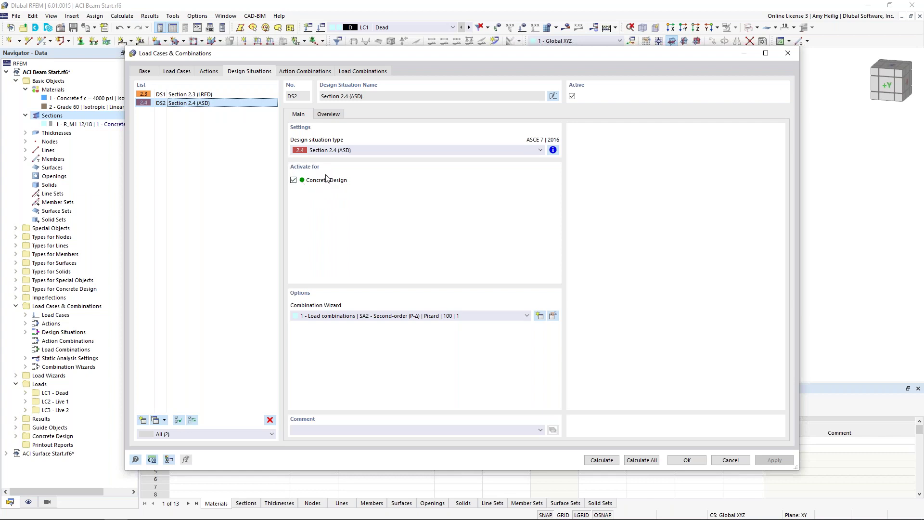
left_click(553, 150)
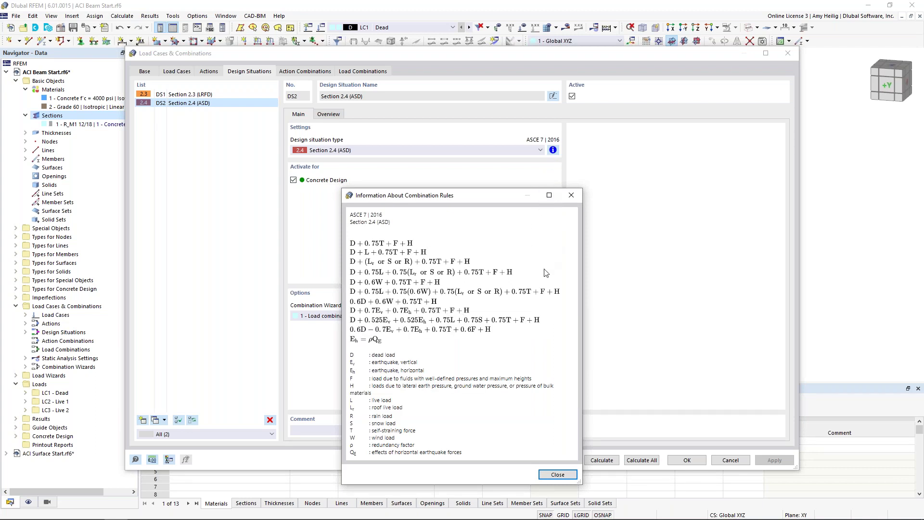
left_click(571, 195)
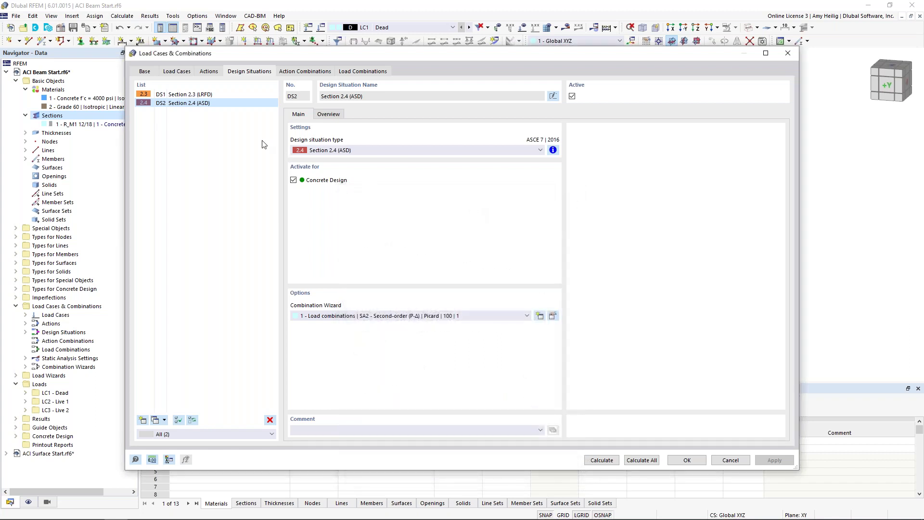
- Edit the combination wizard of the Section 2.3 (LRFD) design situation, keeping SA2 second-order (P-Δ) as the static analysis setting
left_click(215, 95)
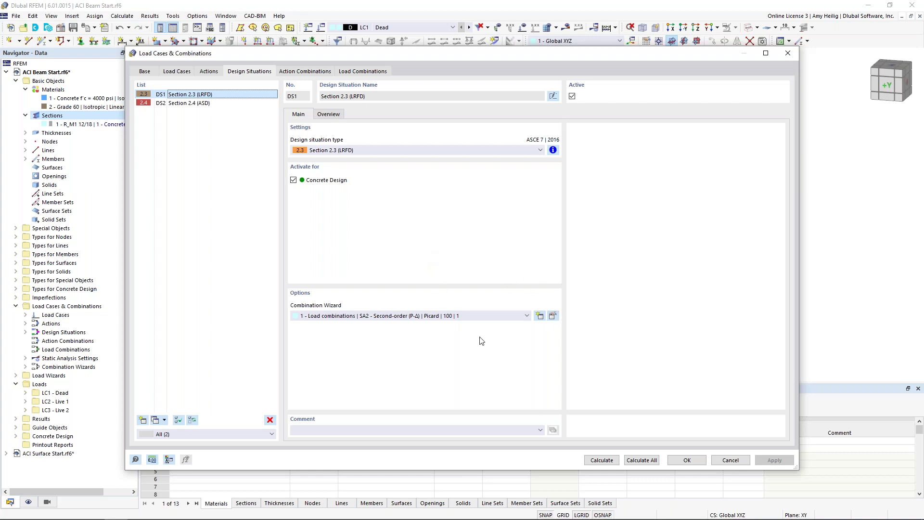
left_click(553, 317)
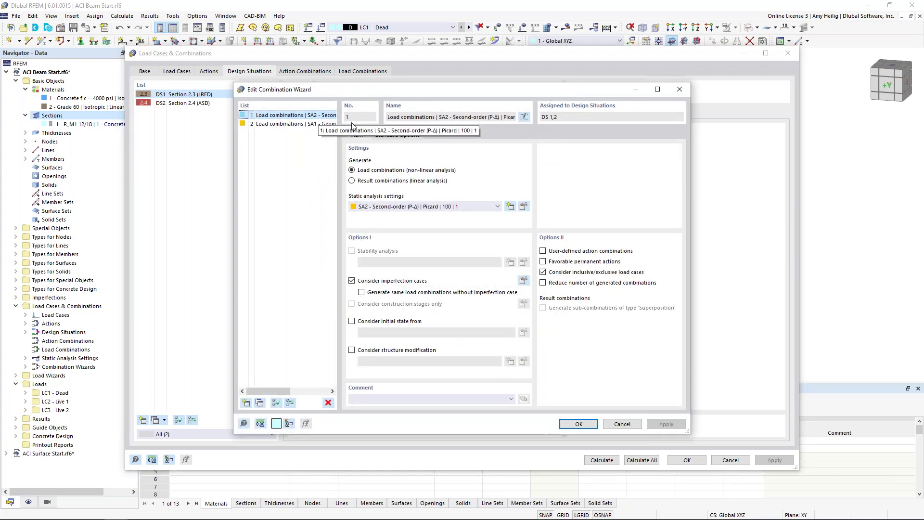
left_click(388, 208)
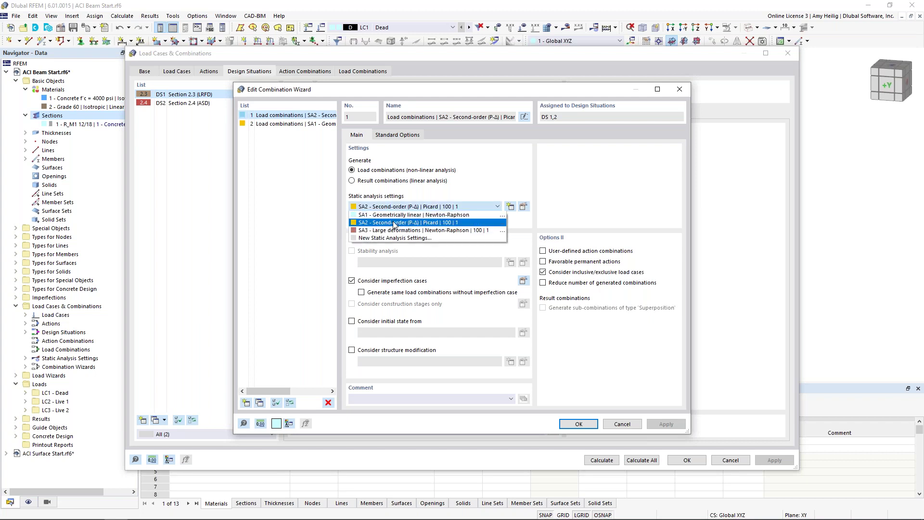
left_click(394, 223)
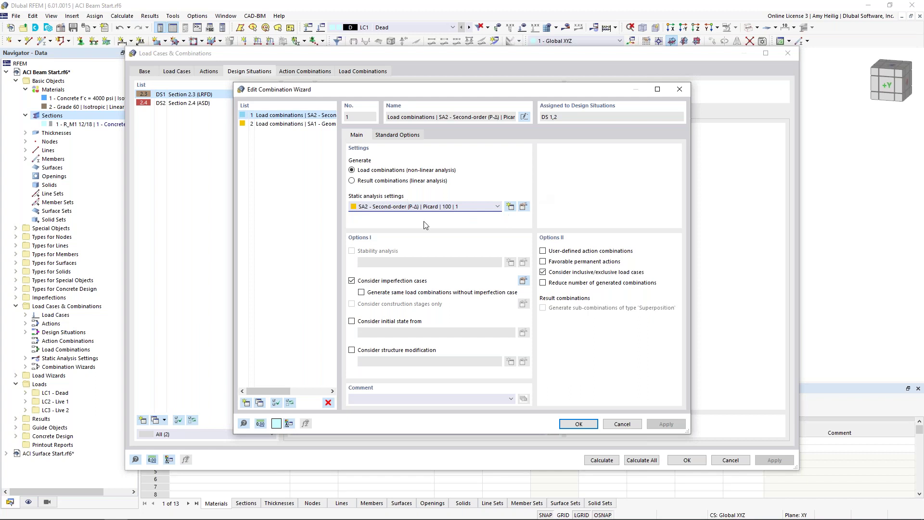
- Turn on structure modification in the LRFD combination wizard and create a new structure modification that modifies member stiffnesses
left_click(353, 350)
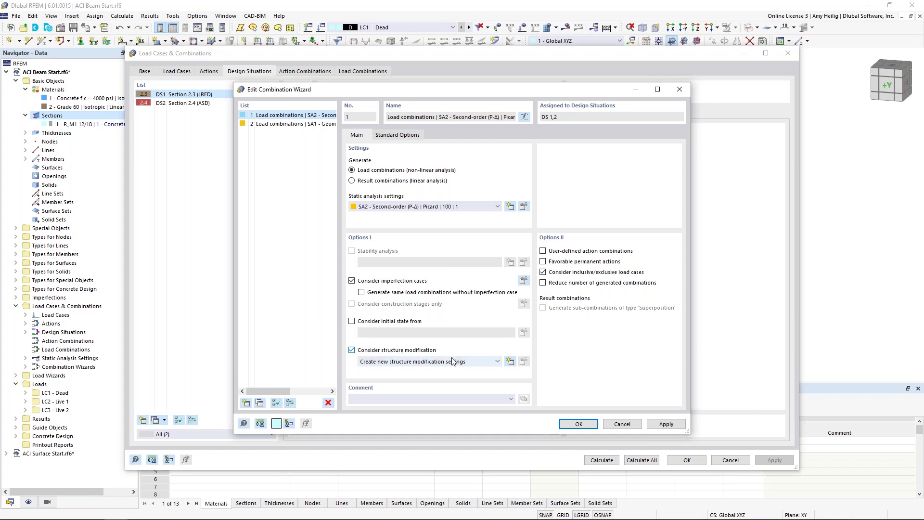
left_click(510, 361)
left_click(338, 176)
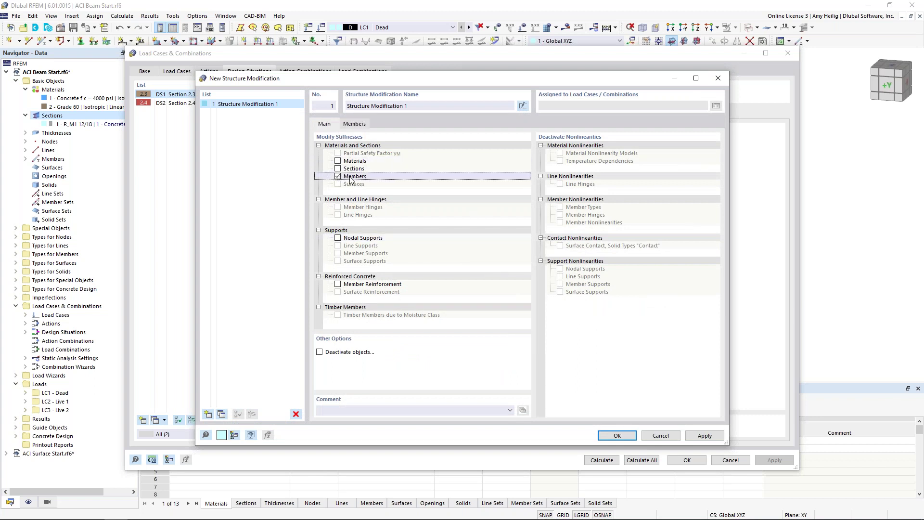
left_click(355, 124)
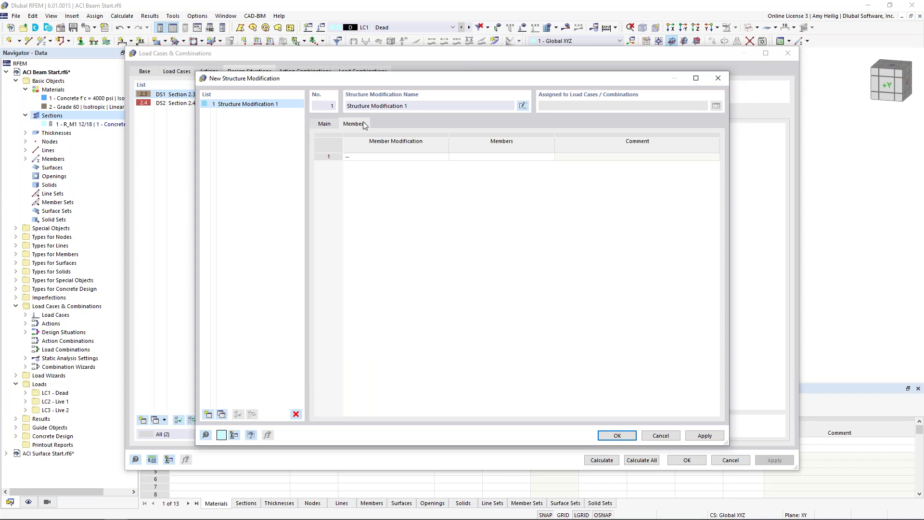
left_click(411, 161)
left_click(446, 158)
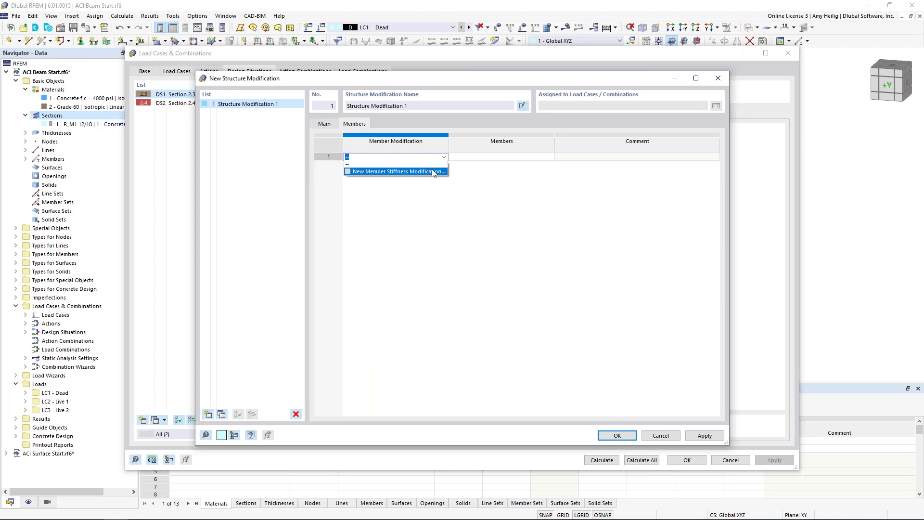
- Create a member stiffness modification of type ACI 318-19 Table 6.6.3.1.1(a) with component type Beams
left_click(432, 172)
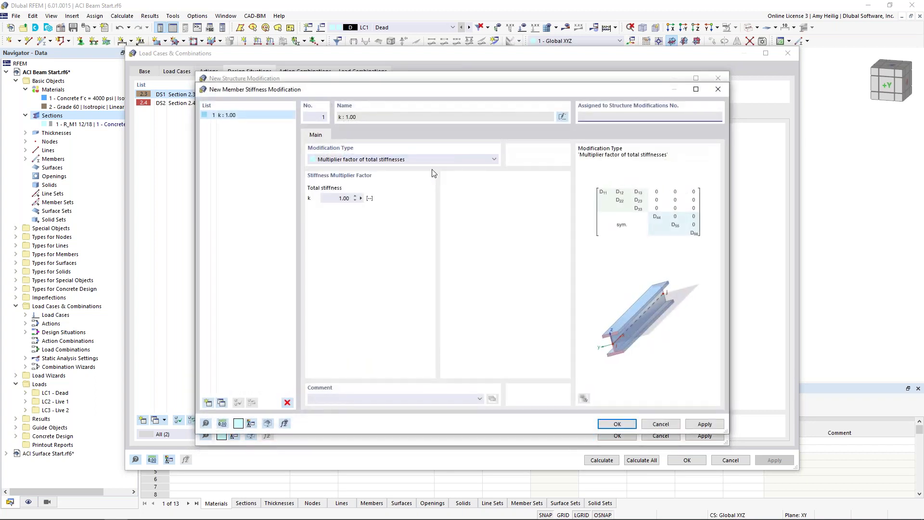
left_click(434, 159)
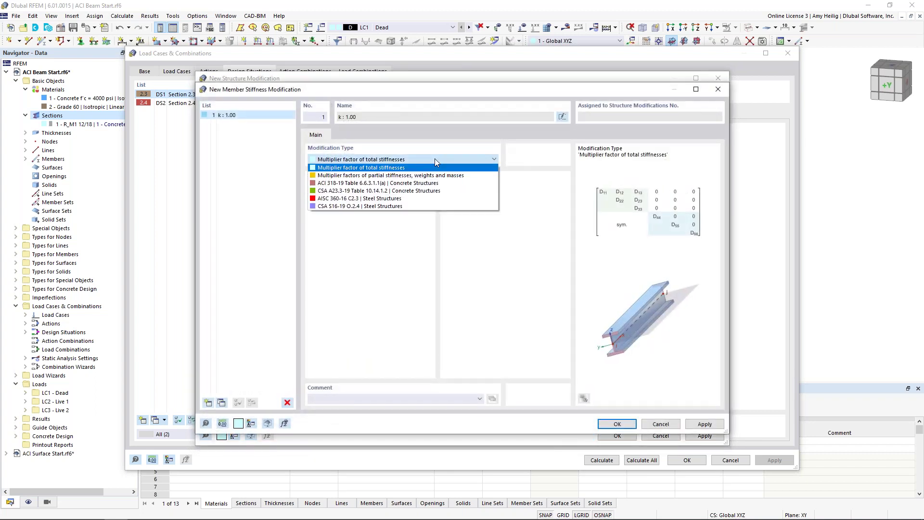
left_click(423, 184)
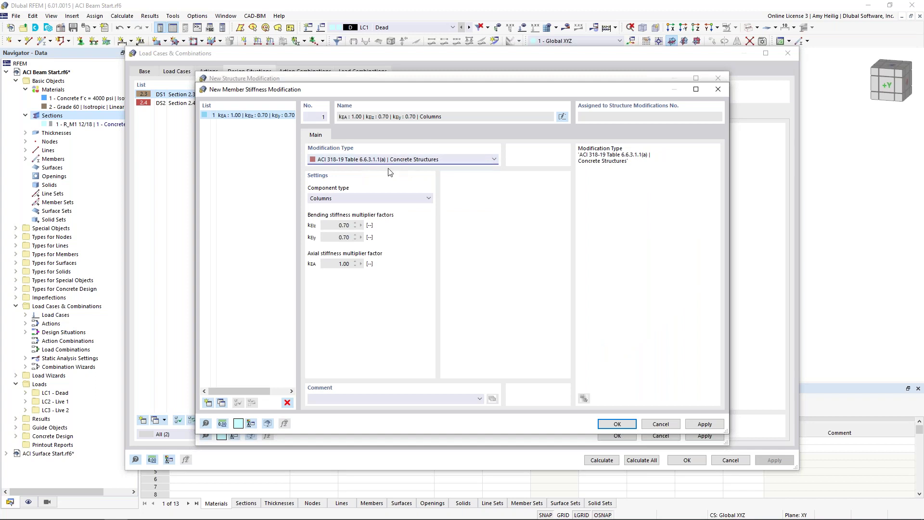
left_click(402, 197)
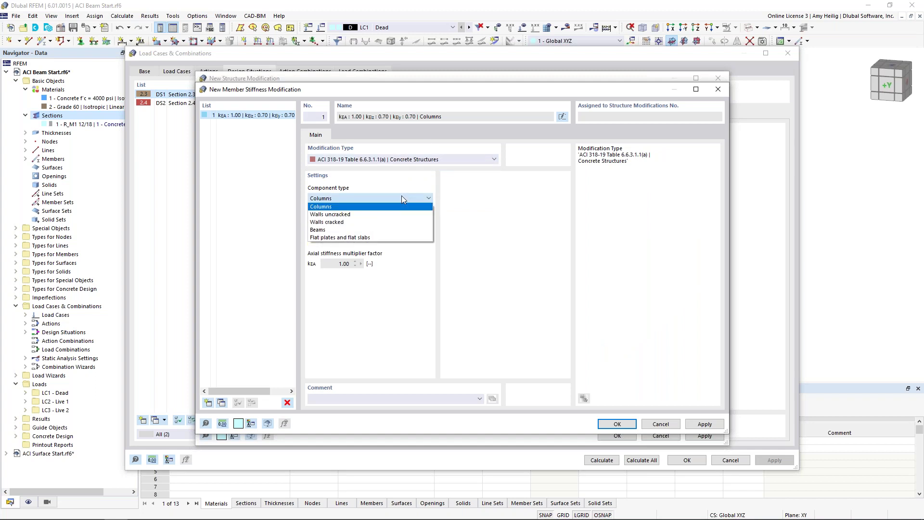
left_click(389, 234)
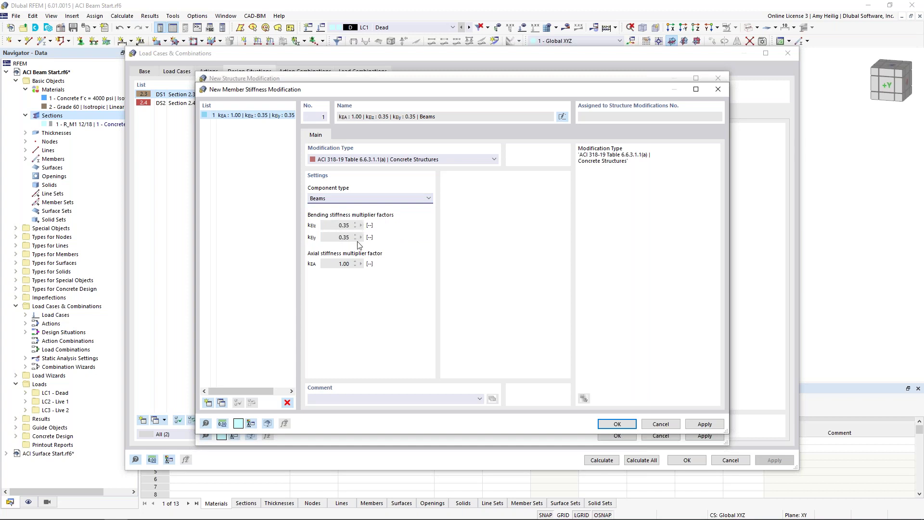
left_click(623, 425)
- Assign the beam stiffness modification to the beam member and save the structure modification and combination wizard
left_click(515, 158)
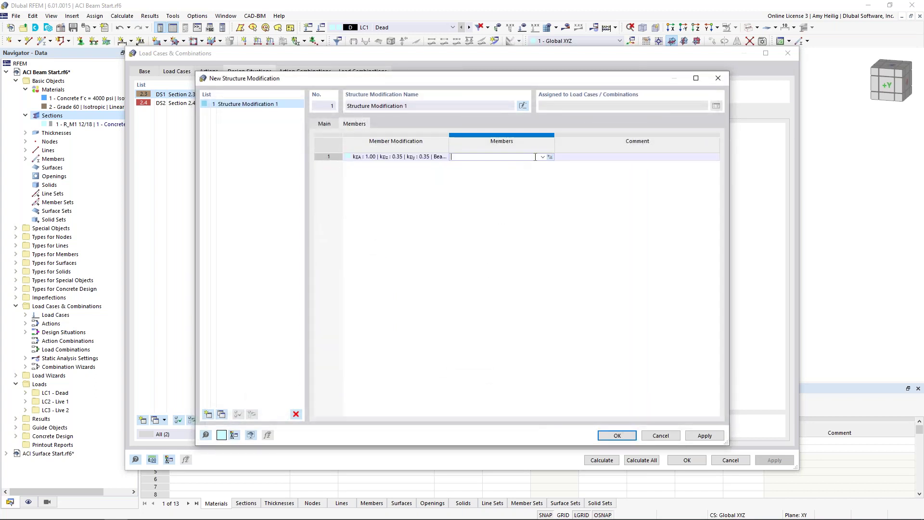
left_click(550, 157)
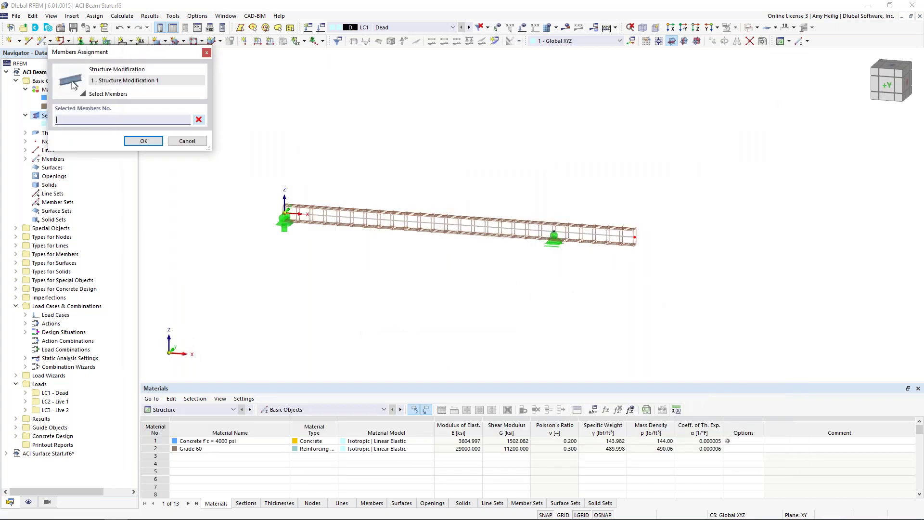
left_click(472, 225)
left_click(144, 141)
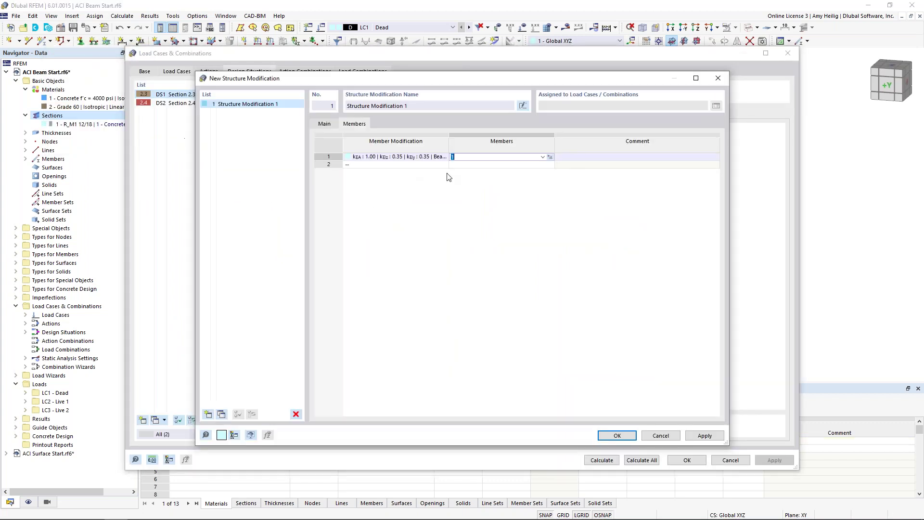
left_click(617, 435)
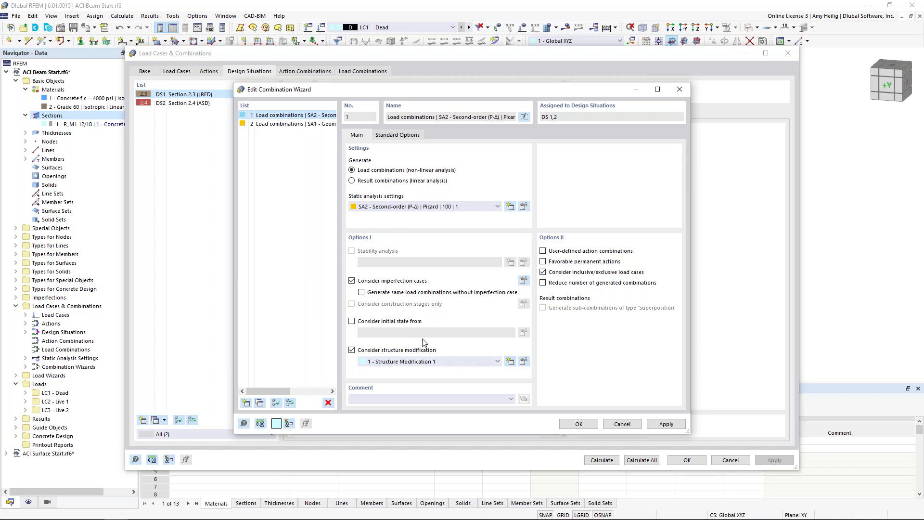
left_click(579, 424)
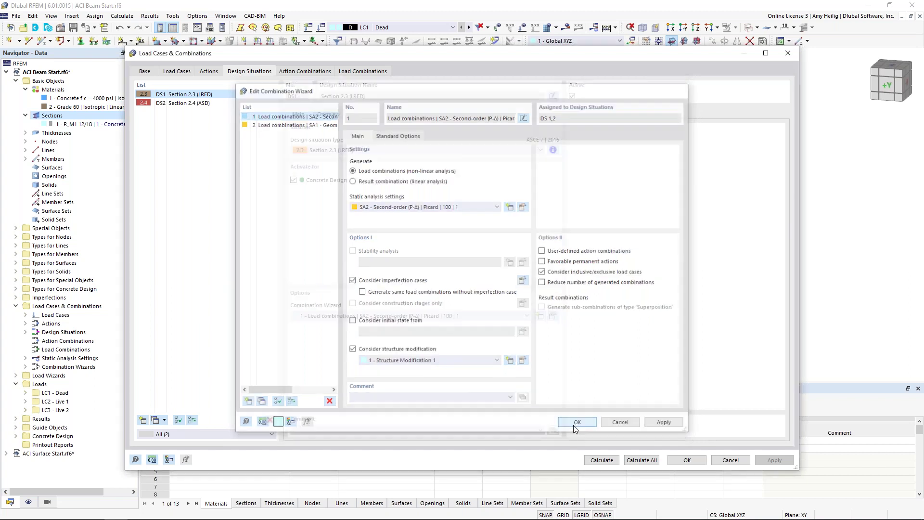
- Create a separate combination wizard for the Section 2.4 (ASD) design situation with SA2 second-order (P-Δ) analysis and no structure modification
left_click(241, 104)
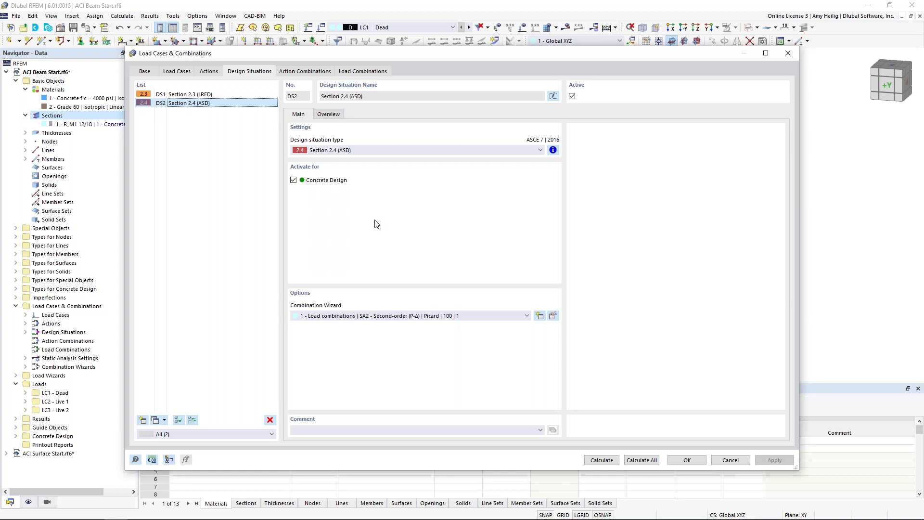
left_click(540, 316)
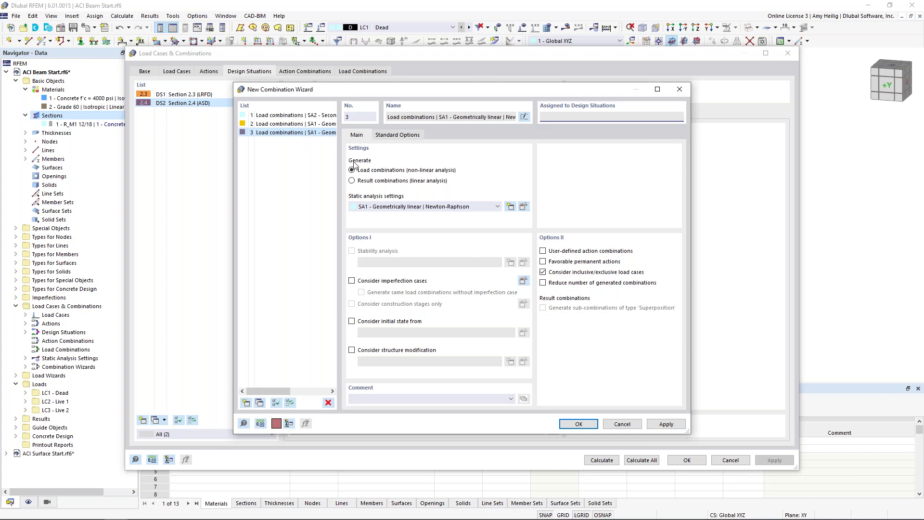
left_click(317, 115)
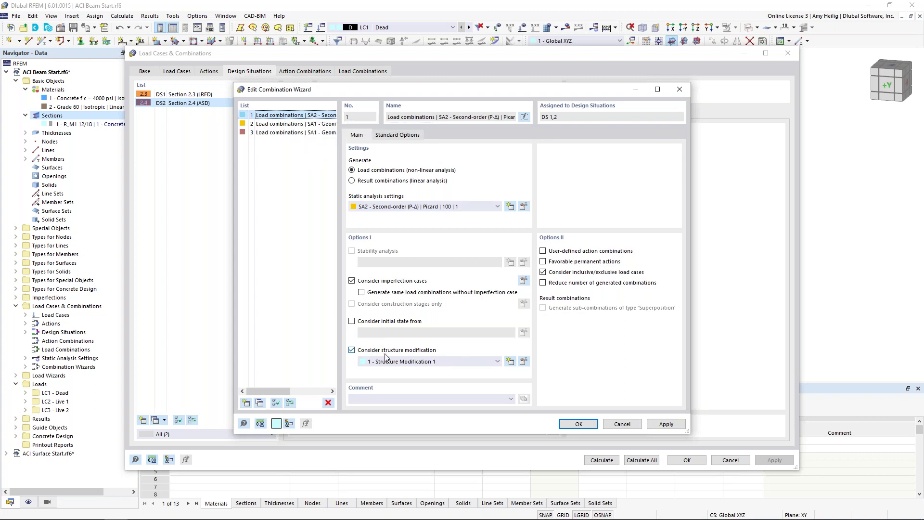
left_click(290, 134)
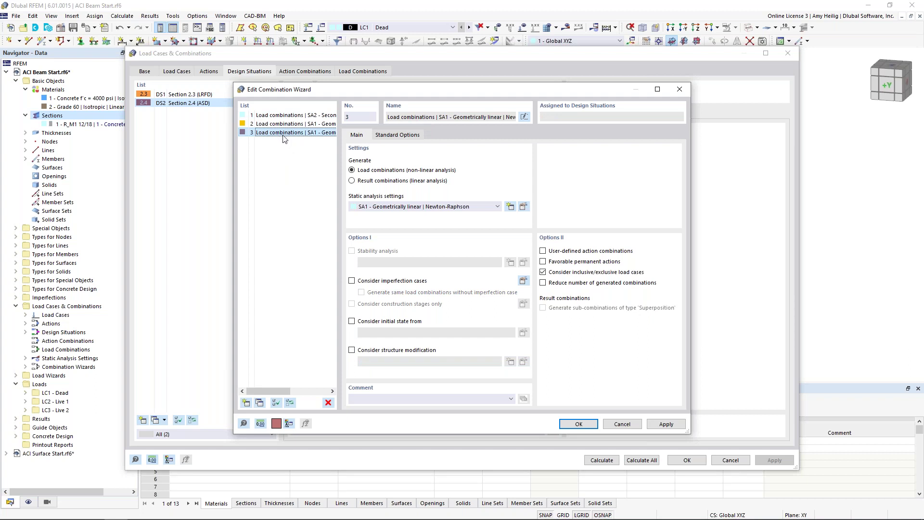
left_click(393, 206)
left_click(390, 223)
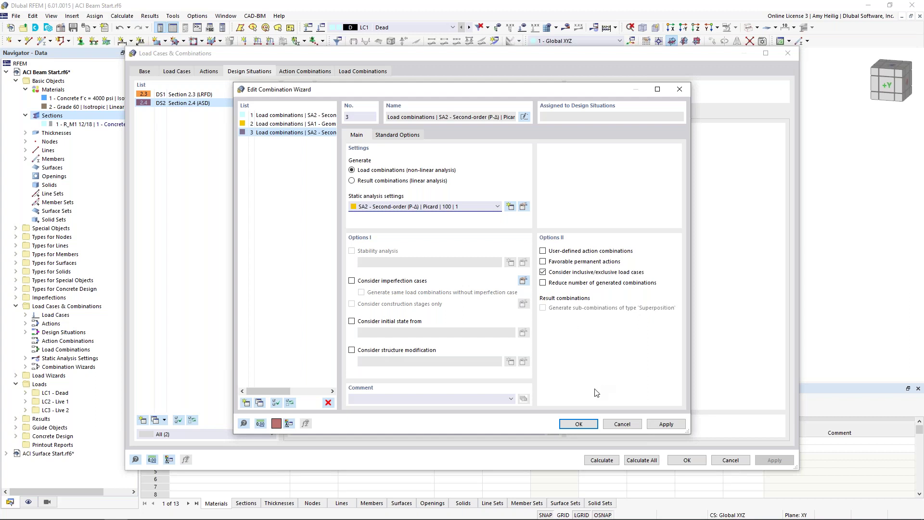
left_click(582, 427)
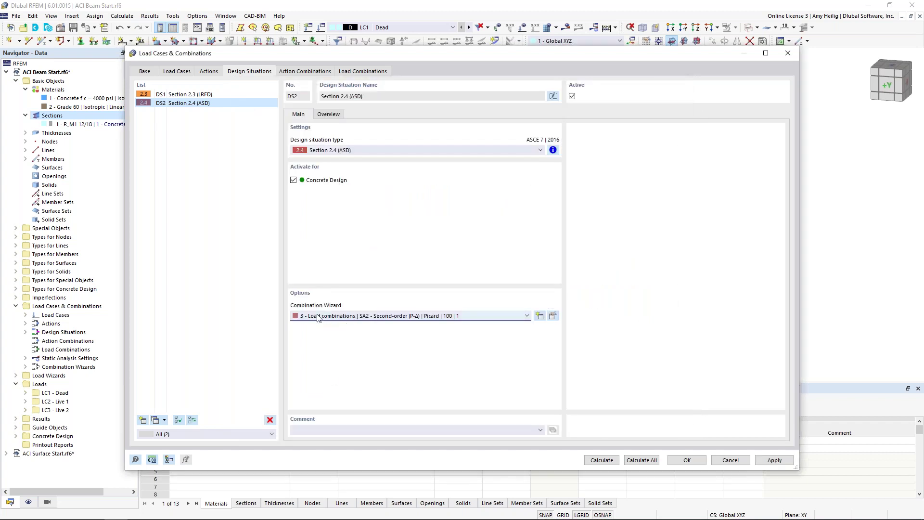
- Check the structure modification setting of the generated LRFD and ASD load combinations, and save the load cases and combinations
left_click(354, 75)
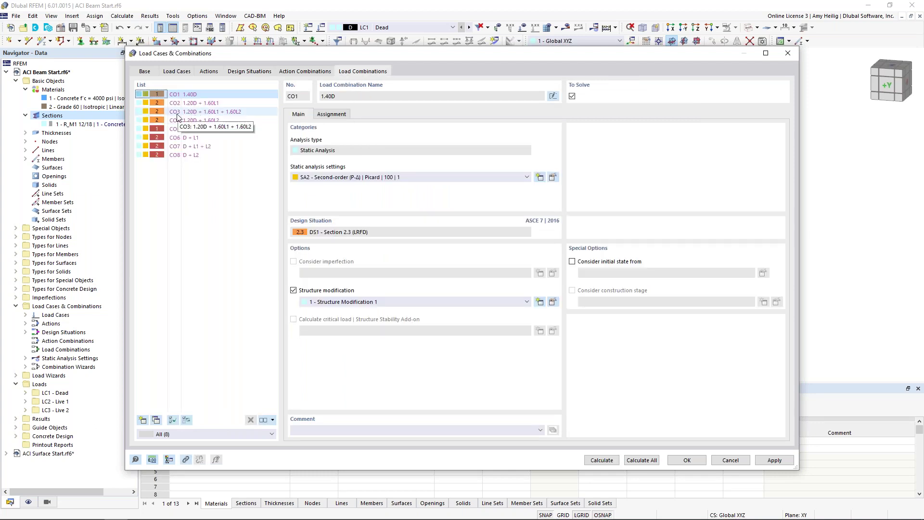
left_click(187, 114)
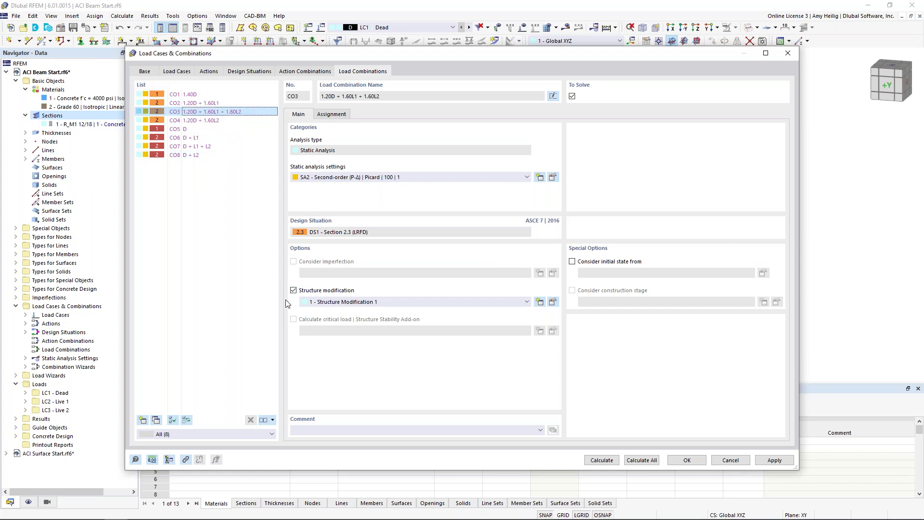
left_click(212, 121)
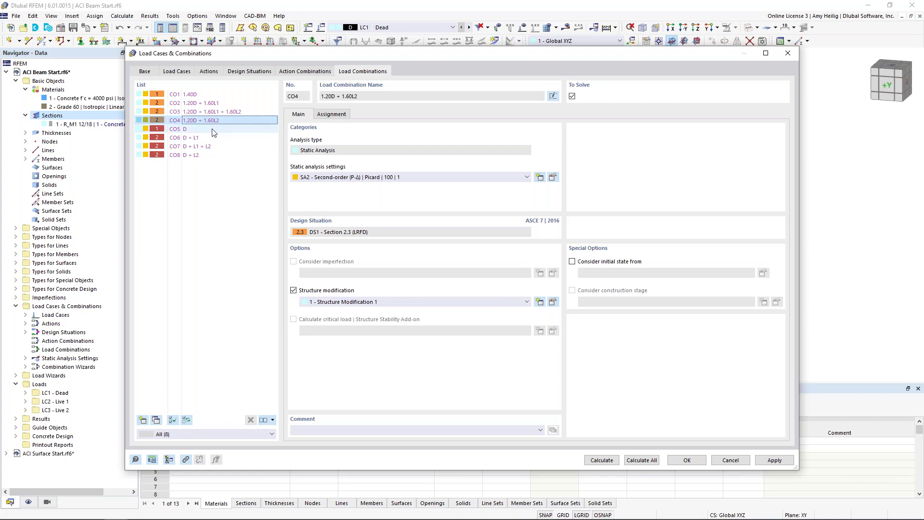
left_click(212, 129)
left_click(211, 138)
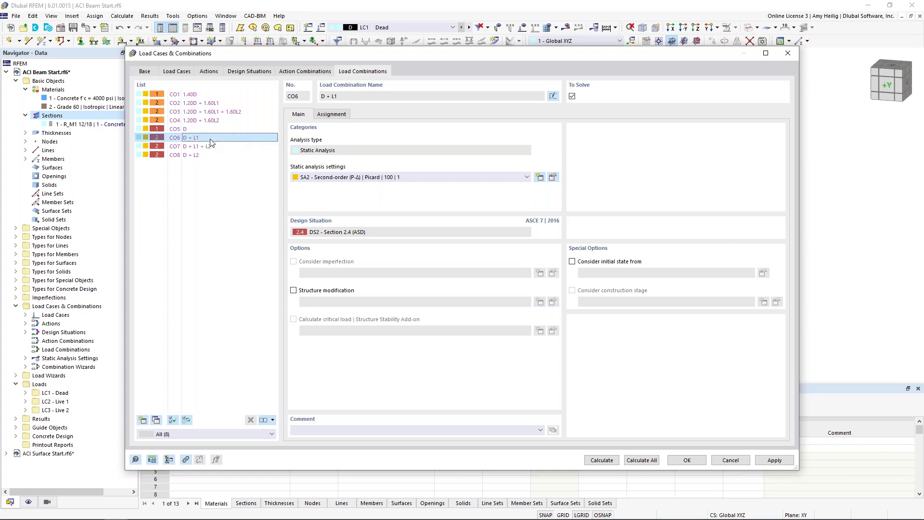
left_click(211, 146)
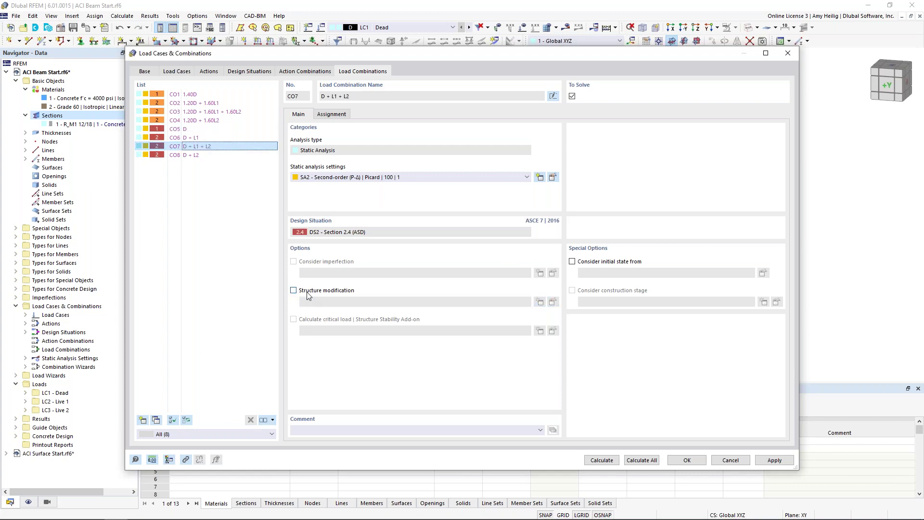
left_click(682, 462)
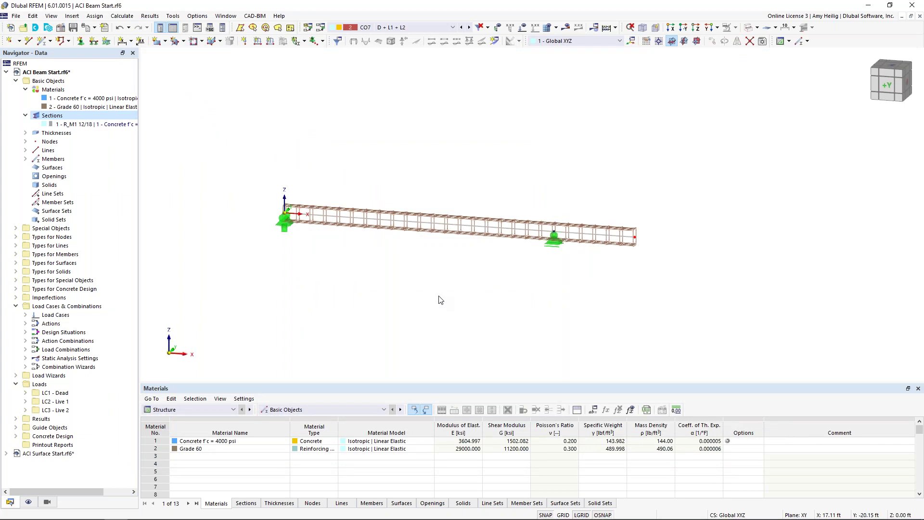
- Add a uniform member load of -1.0 kip/ft in the global Z direction to the beam in load case LC1 - Dead
left_click(271, 46)
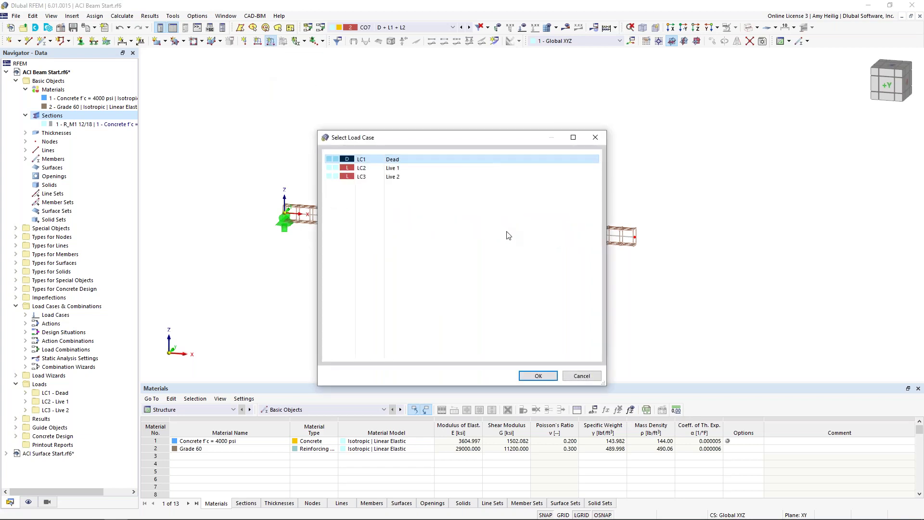
left_click(537, 375)
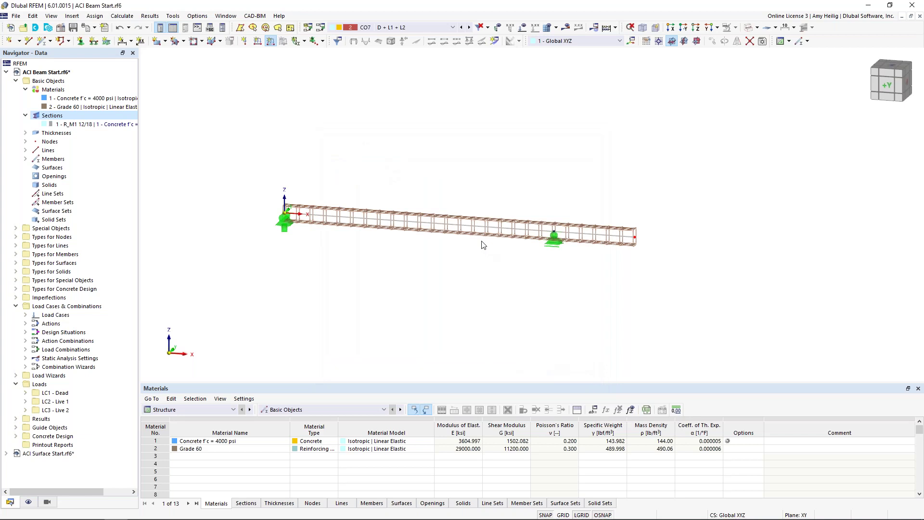
left_click(385, 170)
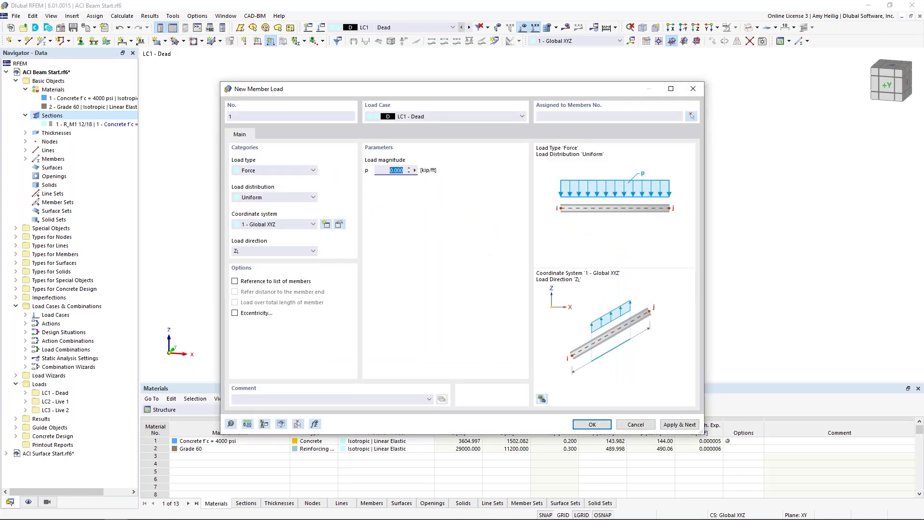
key("BackSpace")
type("-1.0")
left_click(692, 119)
left_click(480, 228)
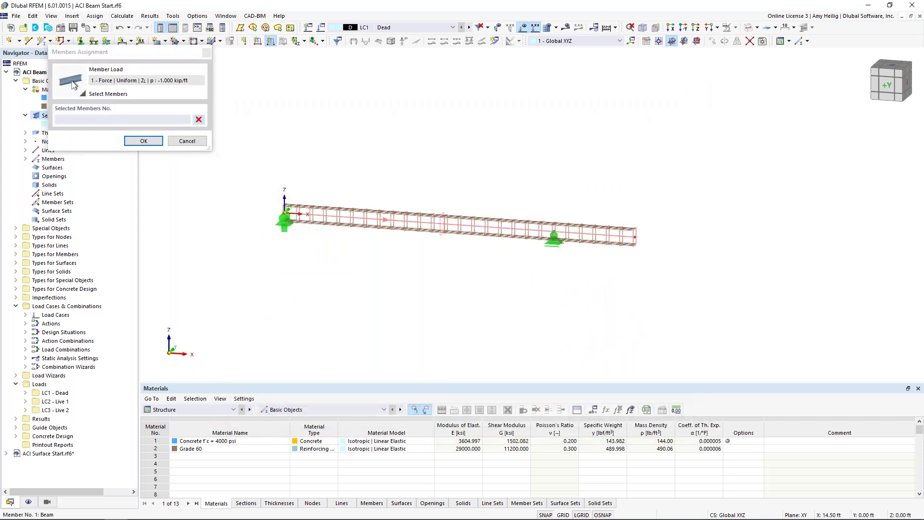
left_click(143, 141)
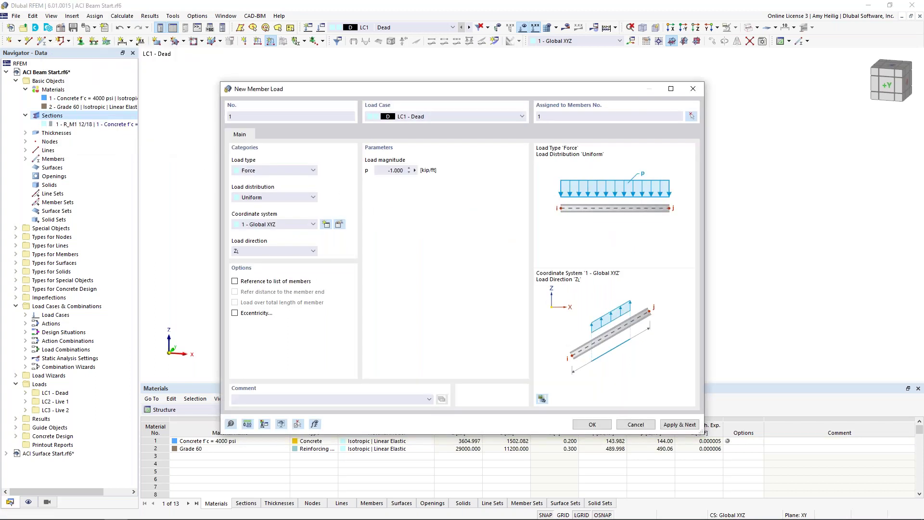
left_click(679, 424)
- Set up a new member force load with trapezoidal distribution in load case LC2 - Live 1
left_click_drag(570, 86, 565, 235)
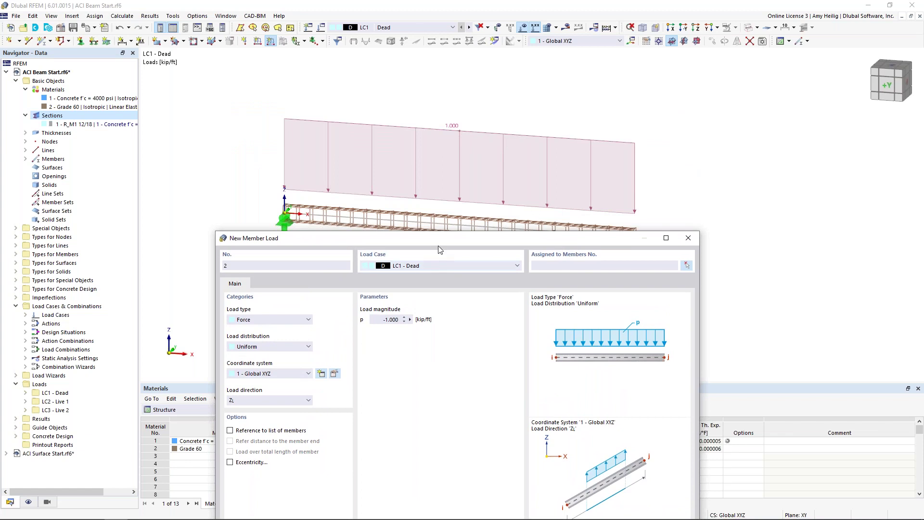
left_click_drag(442, 238, 482, 77)
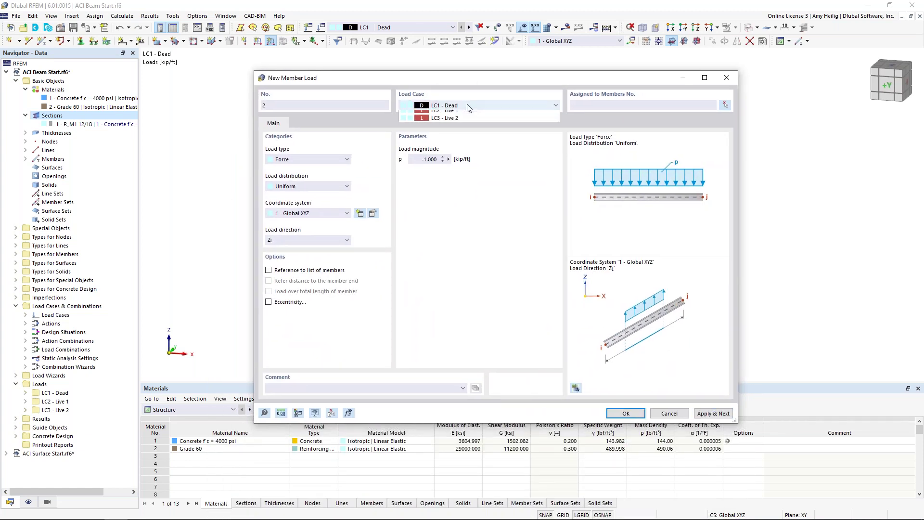
left_click(467, 105)
left_click(464, 122)
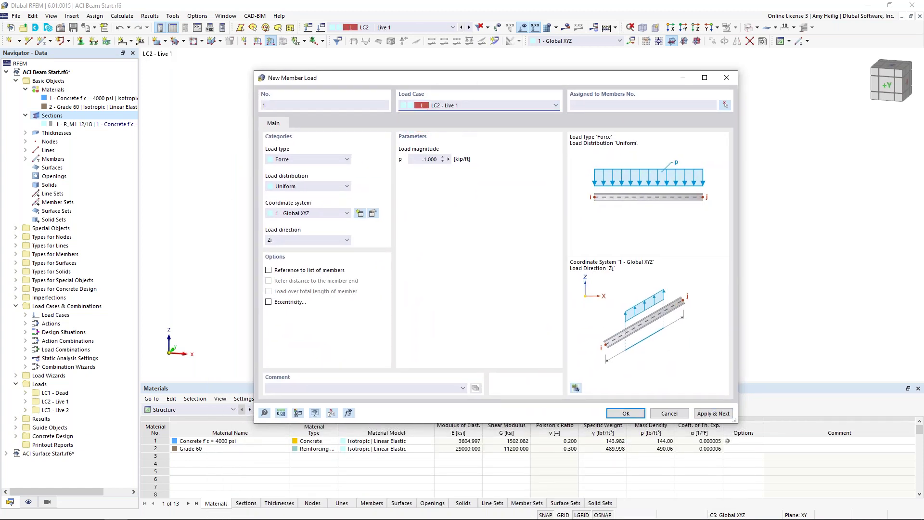
left_click(321, 187)
left_click(309, 248)
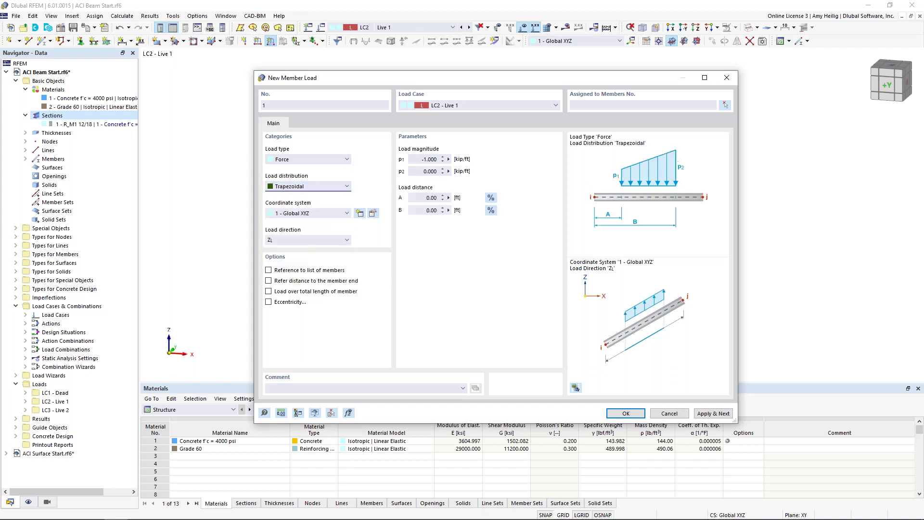
- Set both live load magnitudes to -0.2 kip/ft, end the load at distance B of 20 ft, and apply it to member 1
left_click(430, 159)
type("-0.2")
key("Tab")
type("-0.2")
left_click(426, 210)
type("20")
left_click(702, 105)
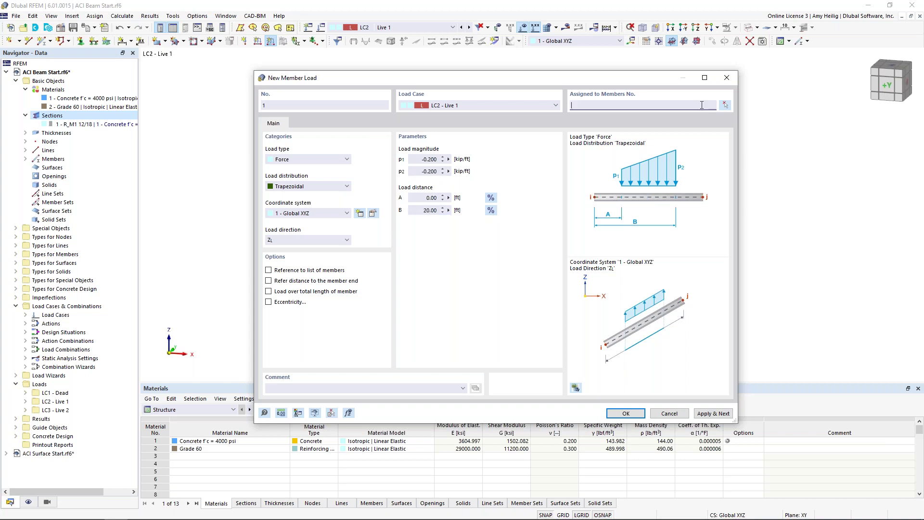
type("1")
left_click(729, 413)
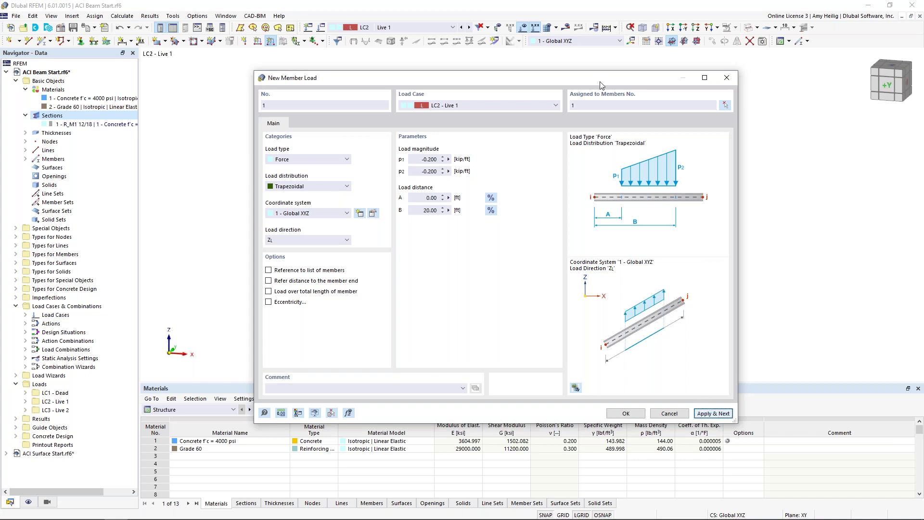
- Add a trapezoidal member load of -0.2 kip/ft from 20 ft to 26 ft on member 1 in load case LC3 - Live 2
left_click_drag(591, 77, 565, 276)
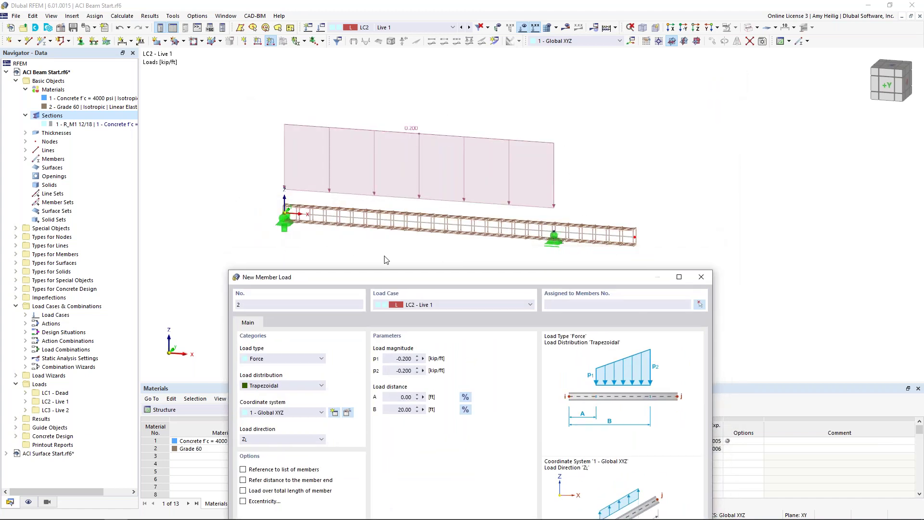
left_click_drag(547, 279, 577, 89)
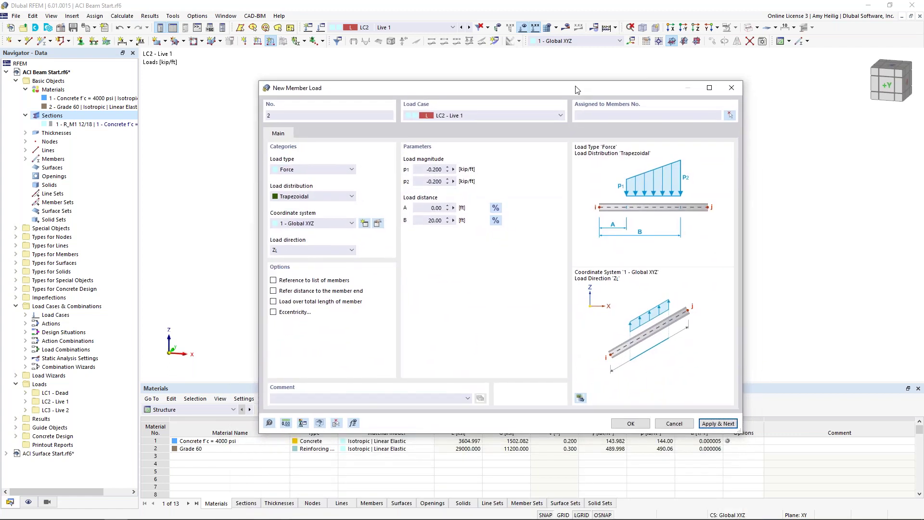
left_click(521, 120)
left_click(513, 137)
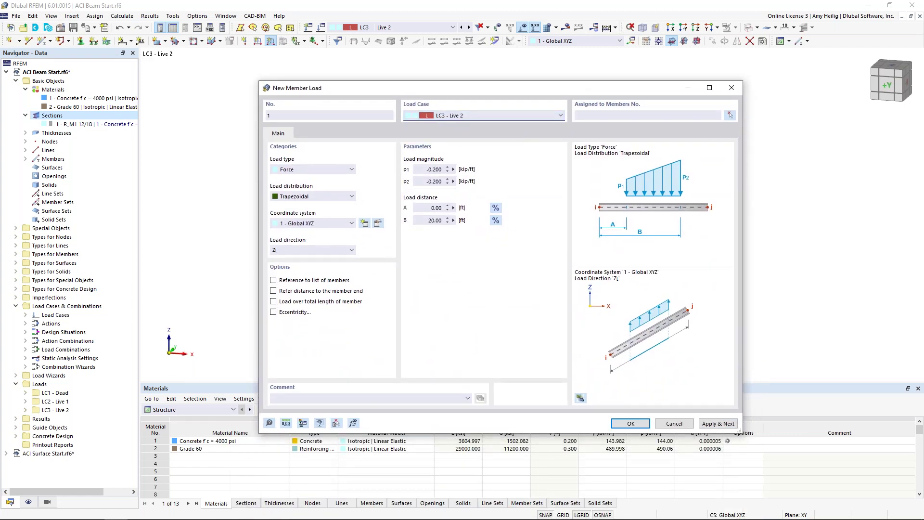
left_click(431, 208)
type("2")
key("Tab")
type("2")
left_click(449, 207)
left_click(593, 115)
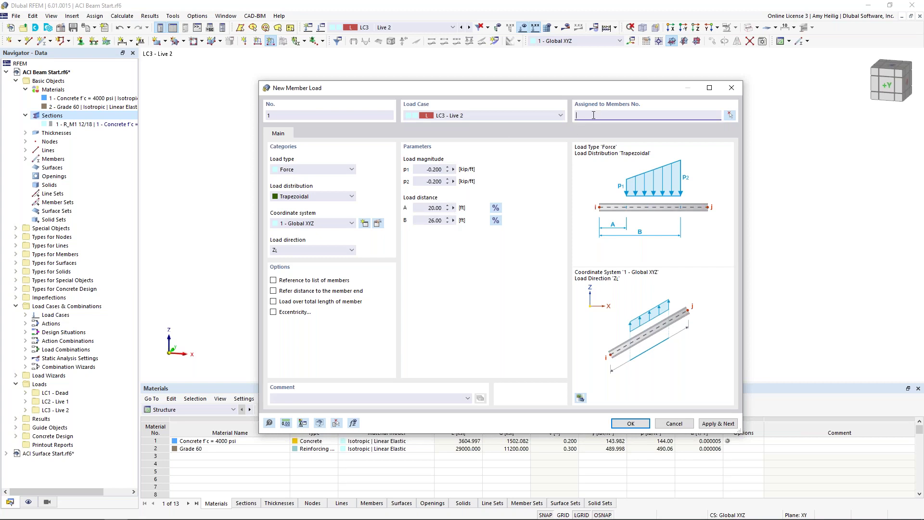
type("1")
left_click(630, 423)
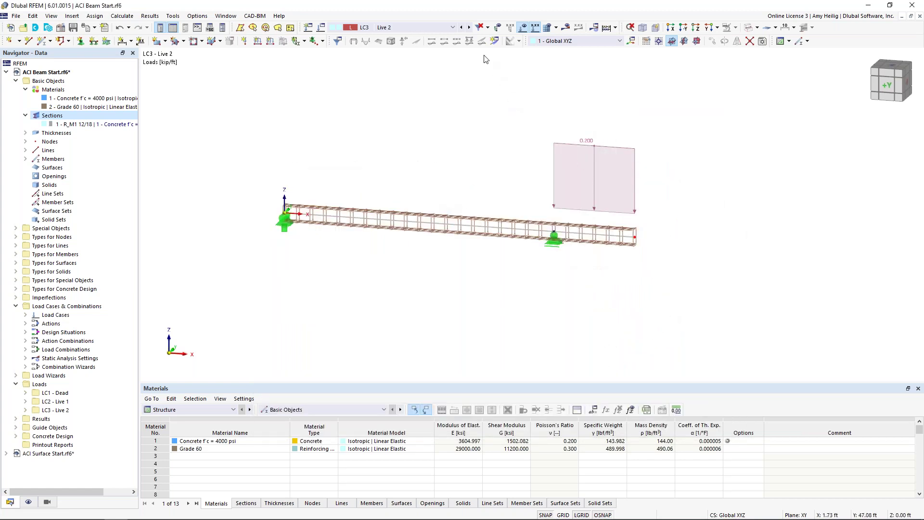
- Look through the factored member loads of the load combinations from CO1 to CO7
left_click(453, 28)
left_click(432, 77)
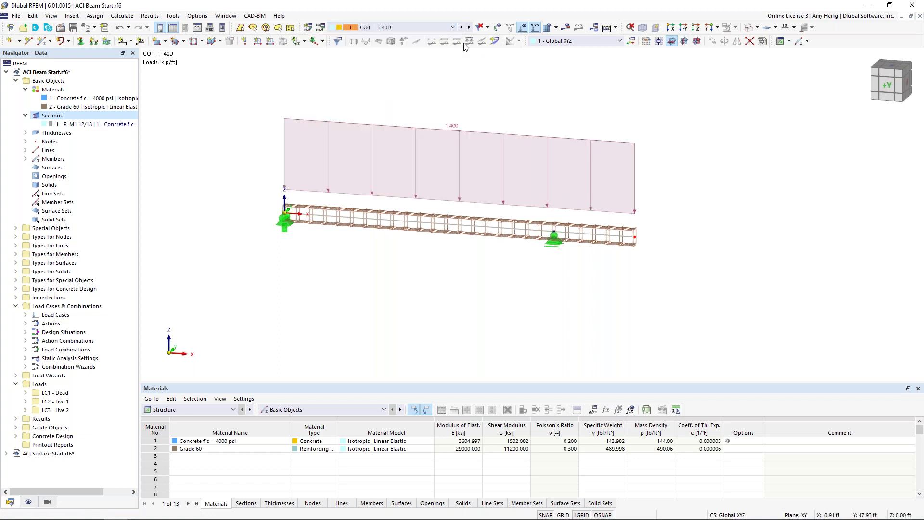
left_click(470, 28)
left_click(470, 28)
left_click(469, 28)
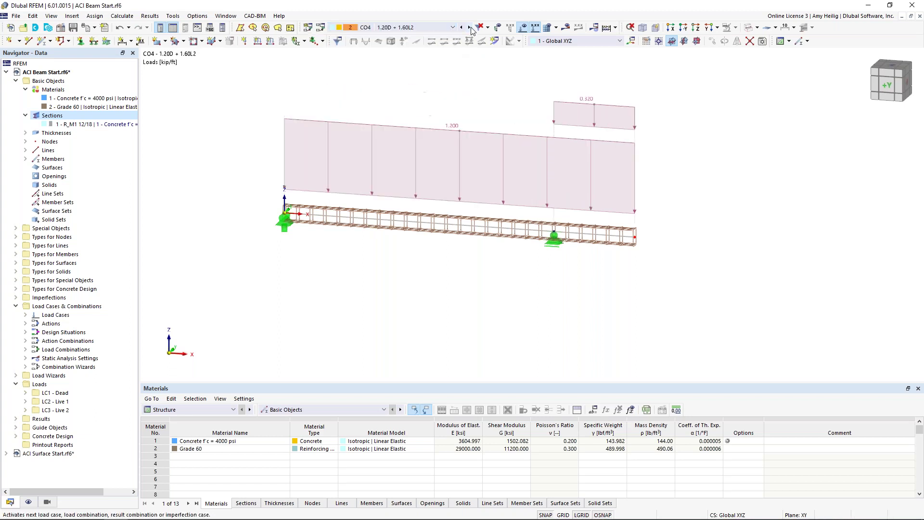
left_click(470, 28)
left_click(470, 28)
left_click(470, 27)
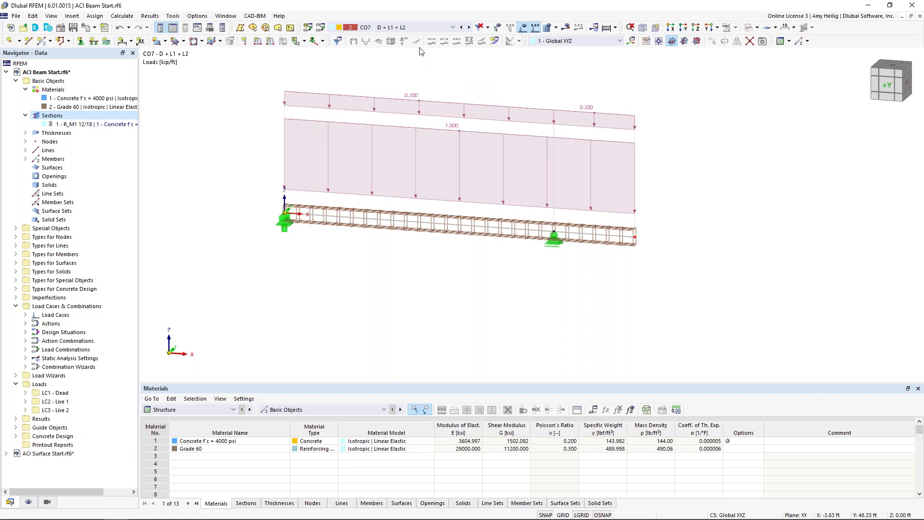
- Calculate the static analysis results for design situation DS1 - Section 2.3 (LRFD)
left_click(420, 28)
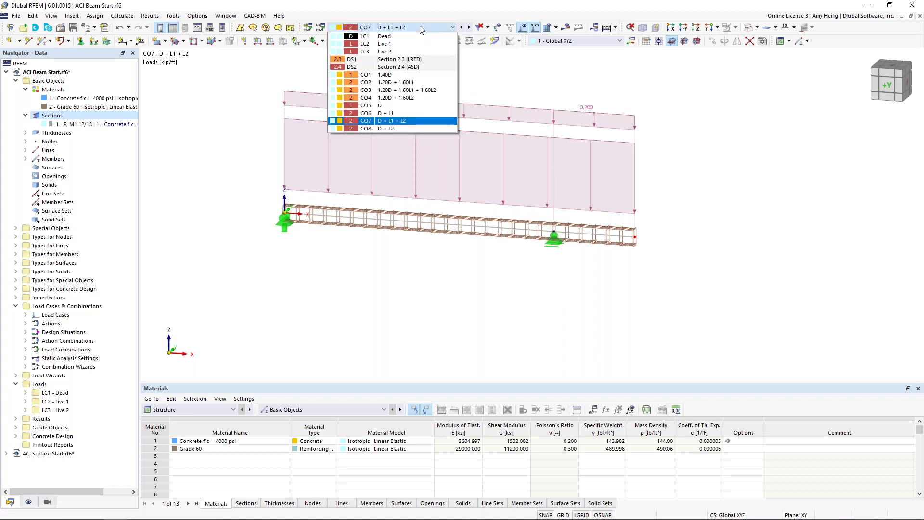
left_click(417, 60)
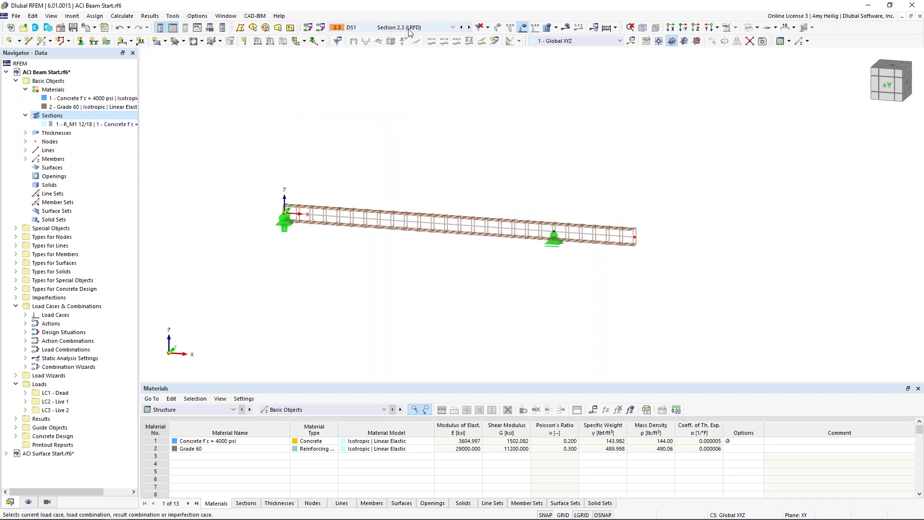
left_click(566, 27)
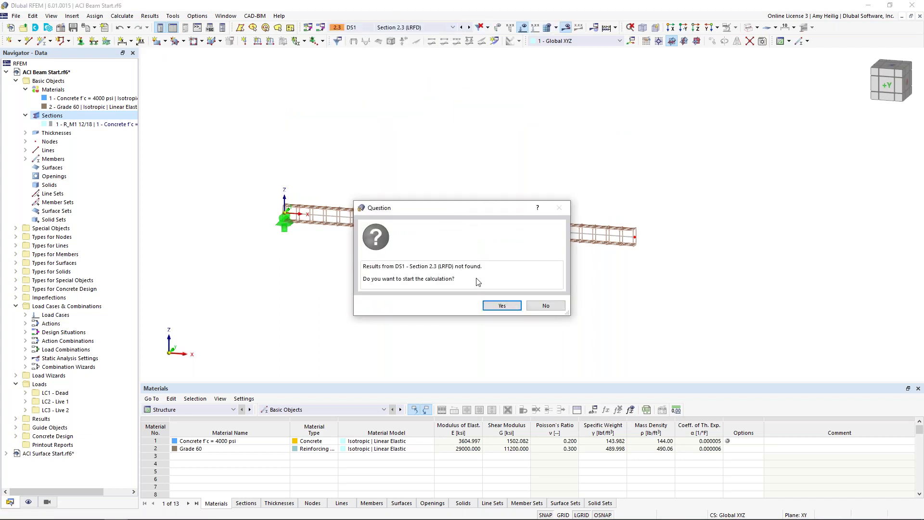
left_click(502, 305)
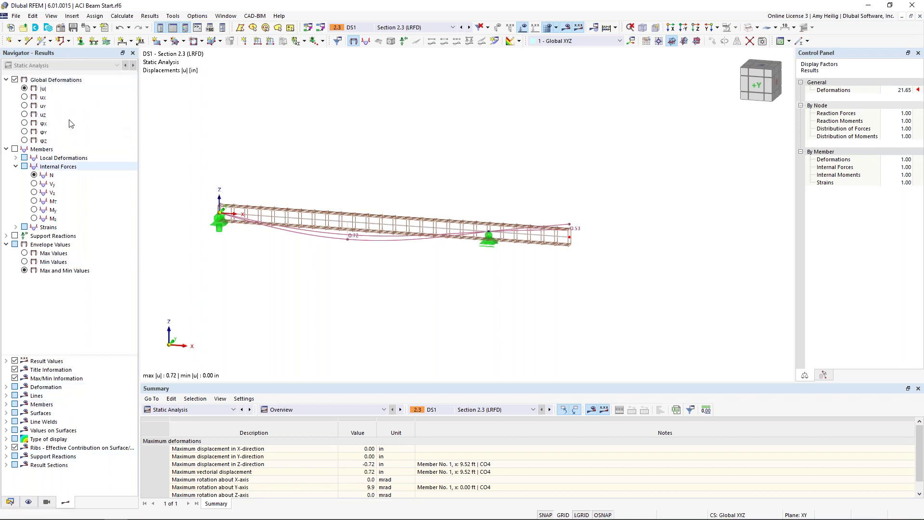
- Review the global deformations and the axial force N diagram of the beam for the LRFD design situation
left_click(24, 70)
left_click(50, 92)
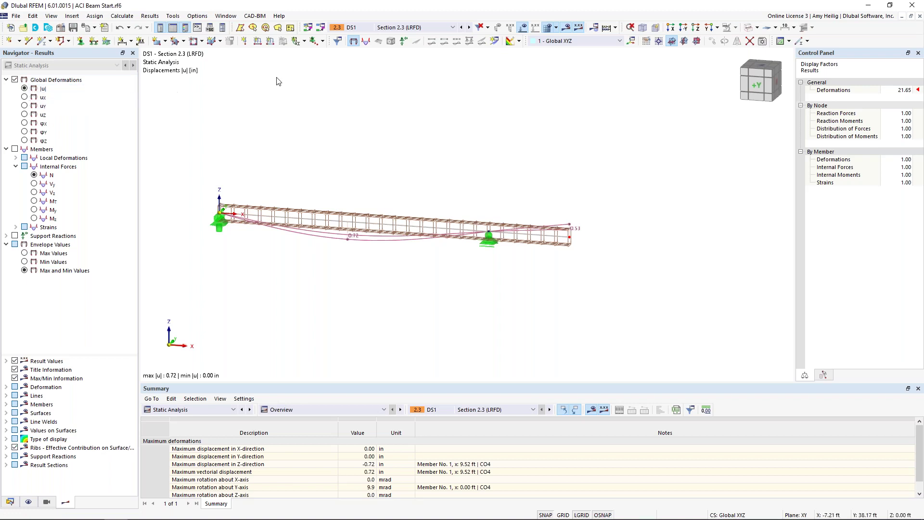
left_click(15, 149)
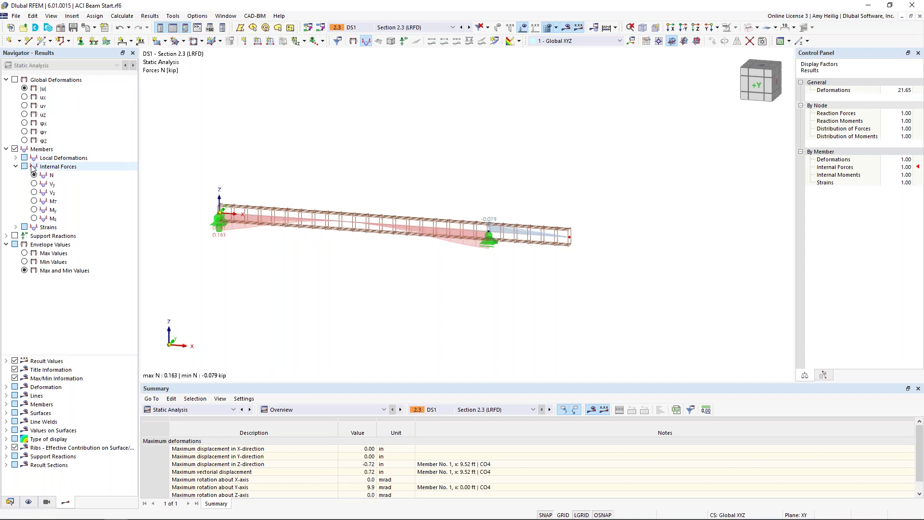
scroll(390, 268, "up", 4)
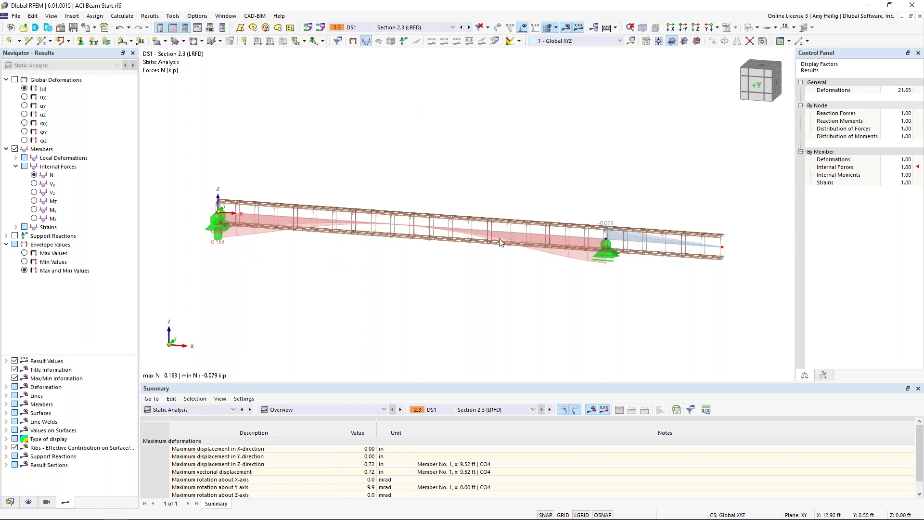
- Display the shear force Vz of the beam and compare its max and min envelope values
left_click(33, 192)
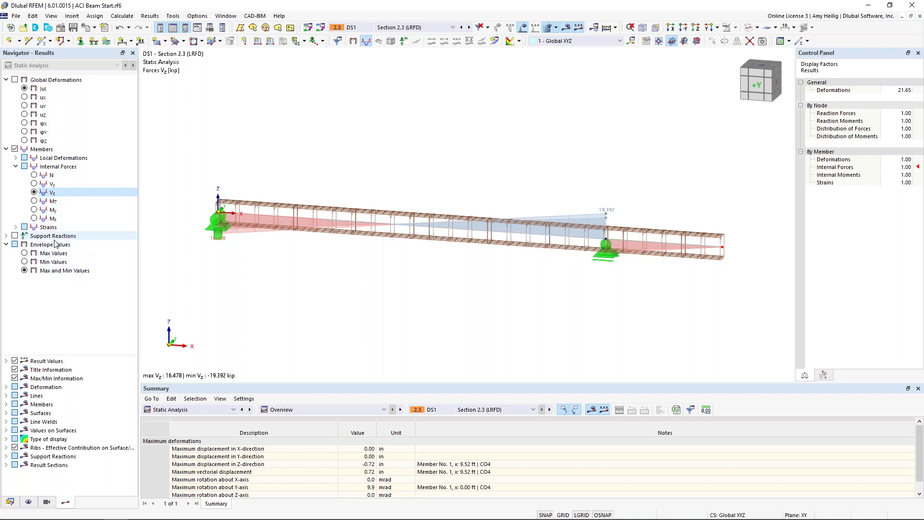
left_click(24, 253)
left_click(24, 261)
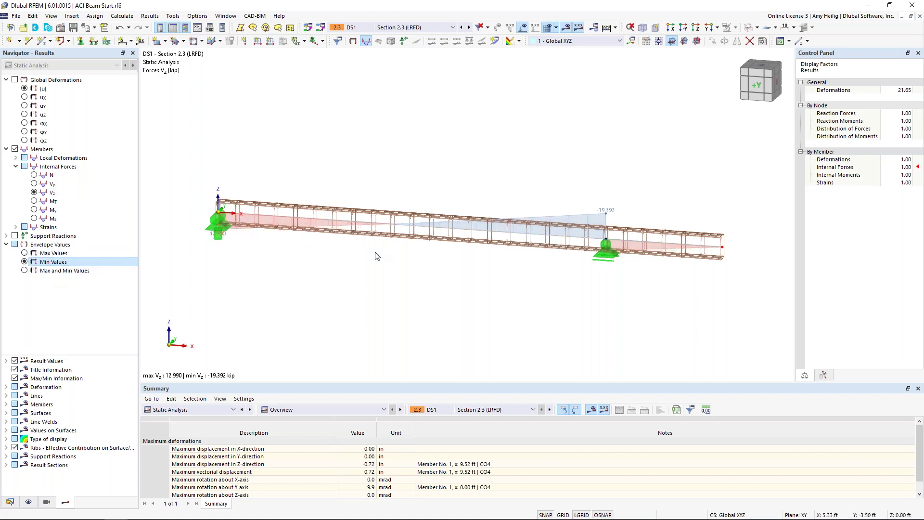
- Display the bending moment My with both max and min envelope values, together with the support reactions
left_click(34, 210)
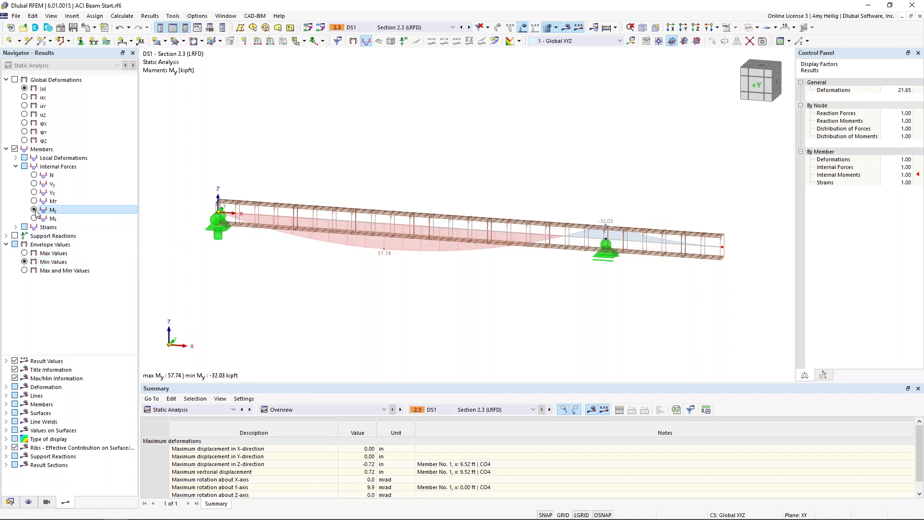
left_click(24, 271)
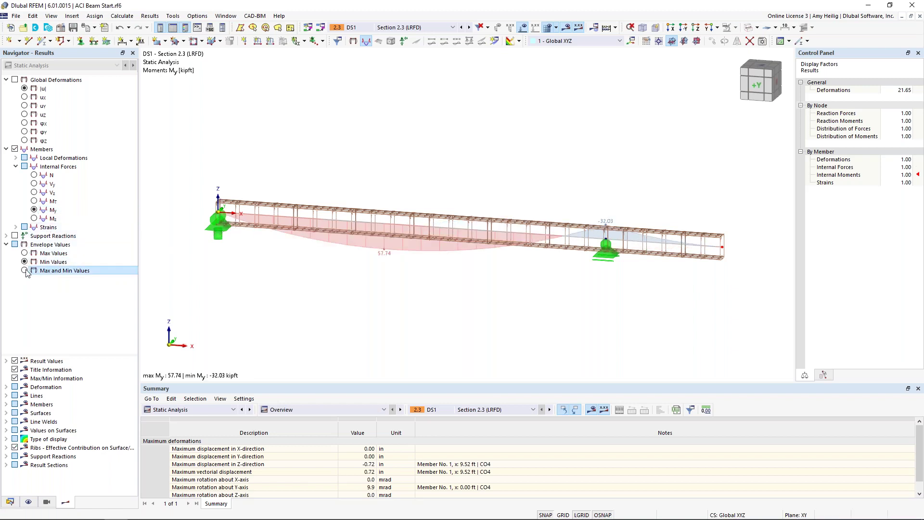
left_click(15, 235)
scroll(360, 250, "down", 2)
middle_click_drag(381, 262, 439, 203)
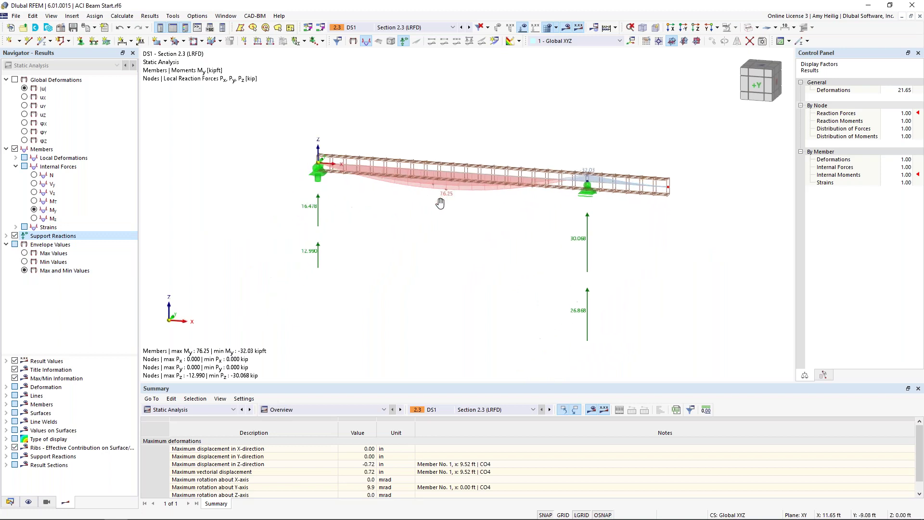
scroll(439, 203, "up", 1)
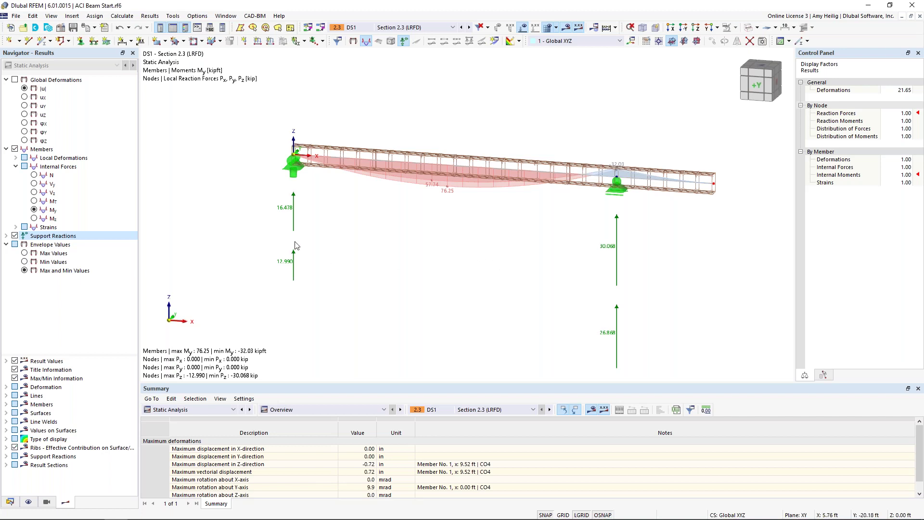
- Hide the results and open the beam member to review its concrete effective length, concrete cover and shear reinforcement settings
left_click(565, 28)
middle_click_drag(536, 138, 452, 164)
left_click(443, 191)
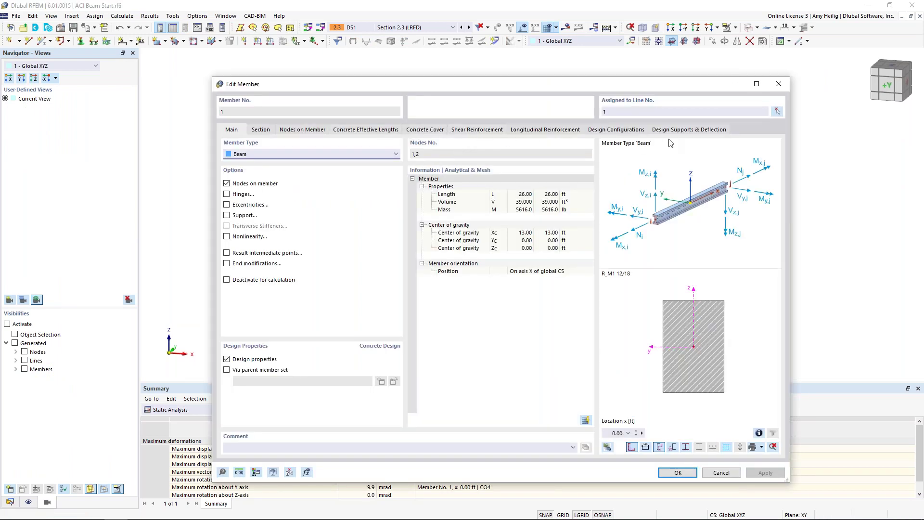
left_click(374, 134)
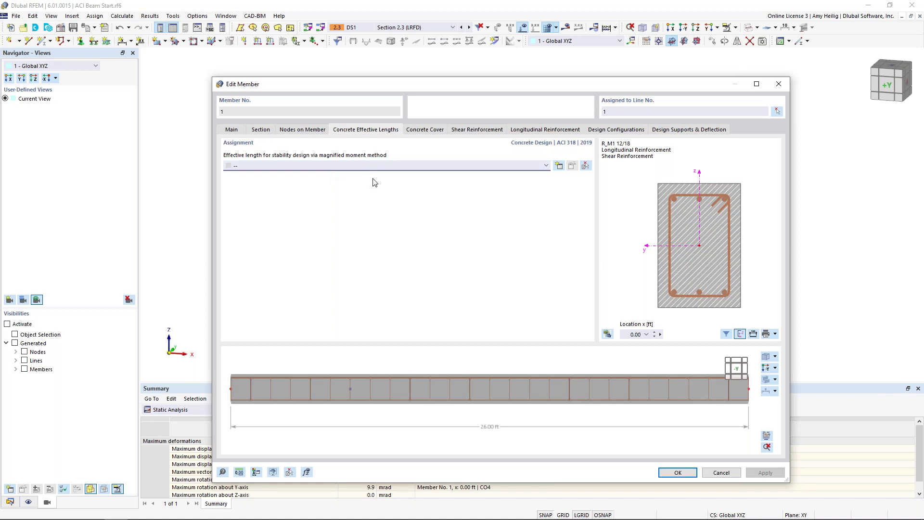
left_click(417, 131)
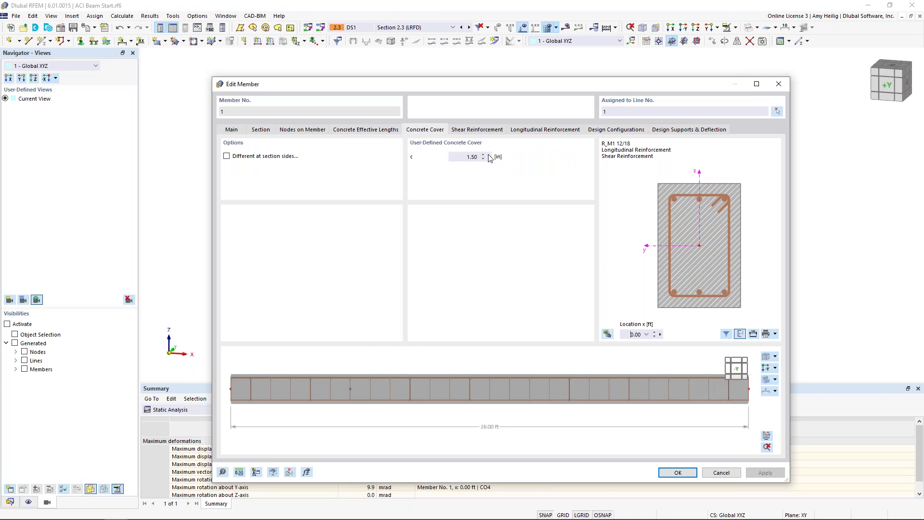
left_click(485, 131)
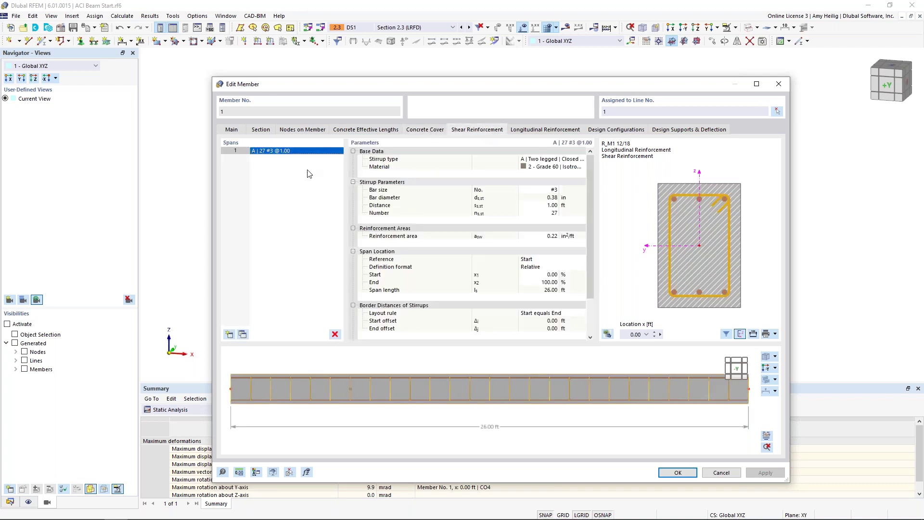
- Try adding two extra stirrup spans to the beam's shear reinforcement, and delete both again
left_click(229, 334)
left_click(230, 334)
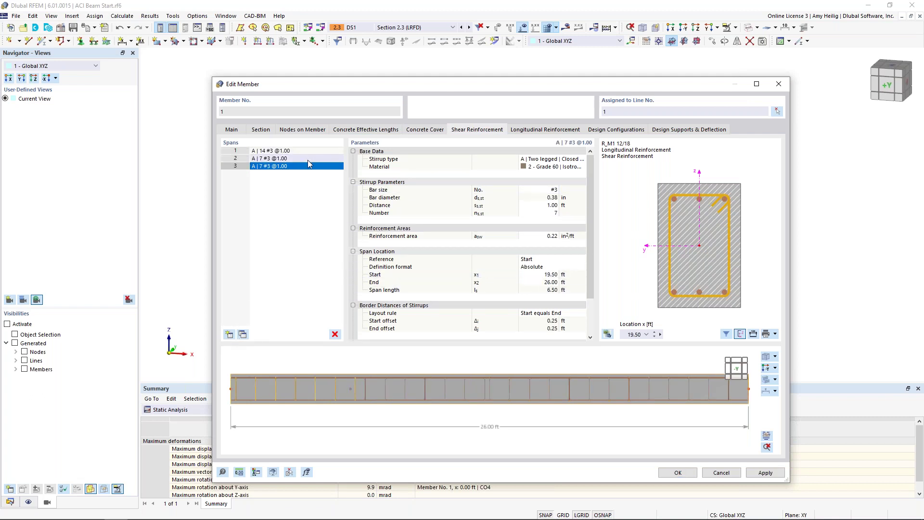
left_click(335, 334)
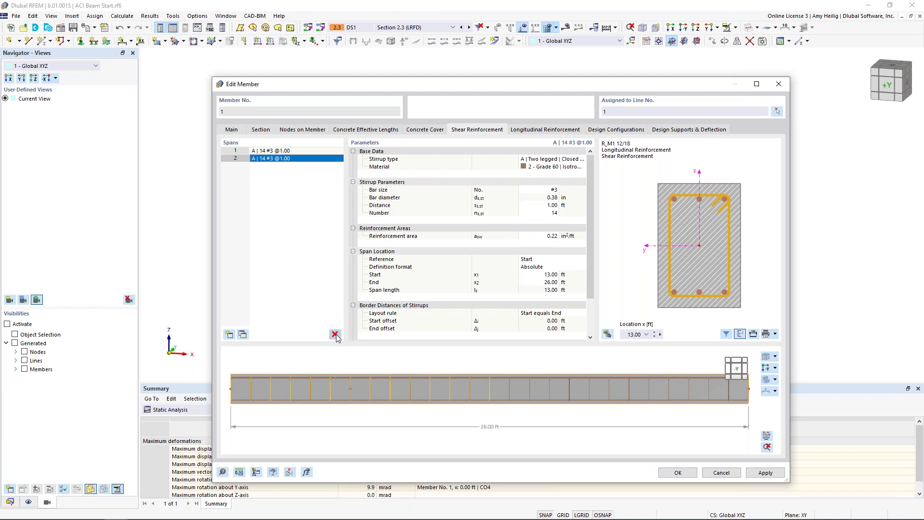
left_click(335, 334)
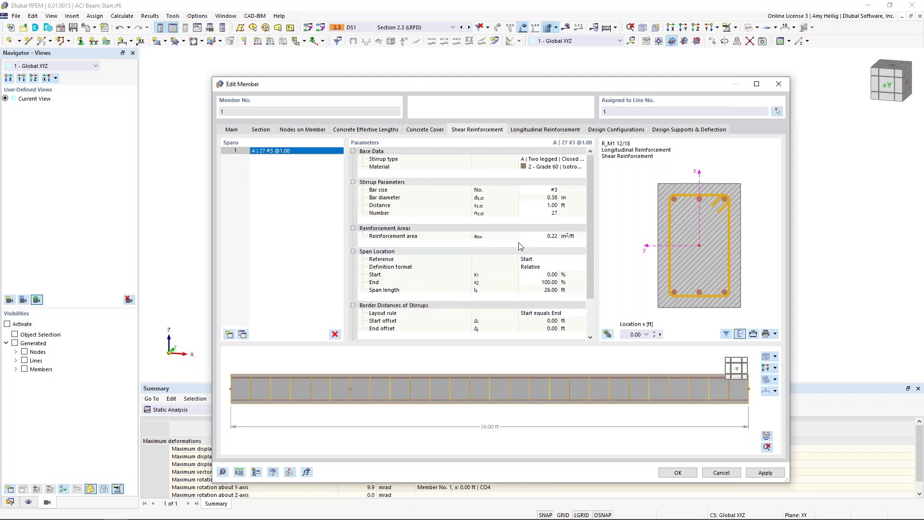
- Set the stirrup distance of the beam's shear reinforcement to 0.5 ft and inspect the stirrups in the 3D preview
left_click(553, 205)
type("0.5")
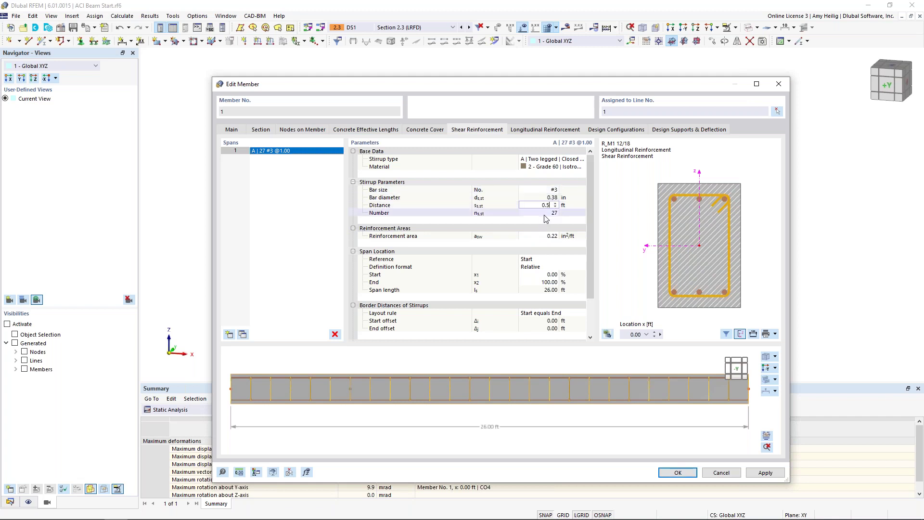
key("Tab")
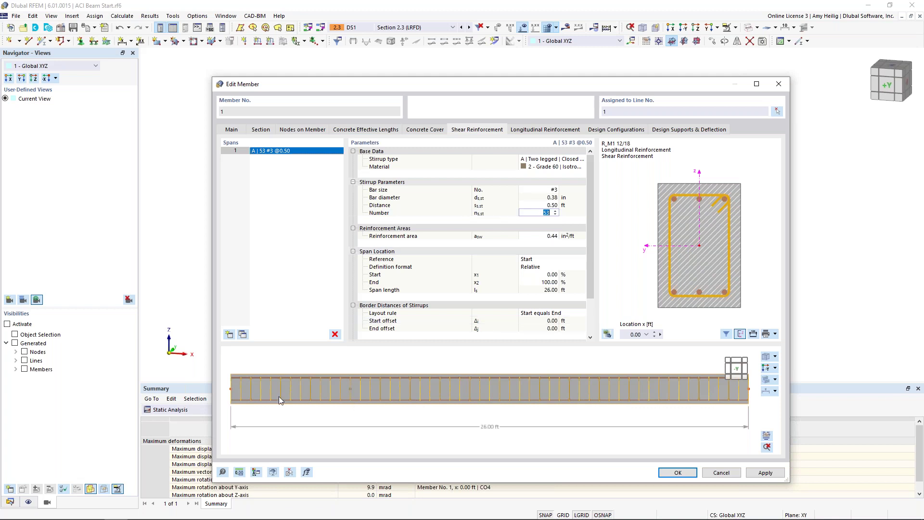
middle_click_drag(678, 391, 622, 397, "ctrl")
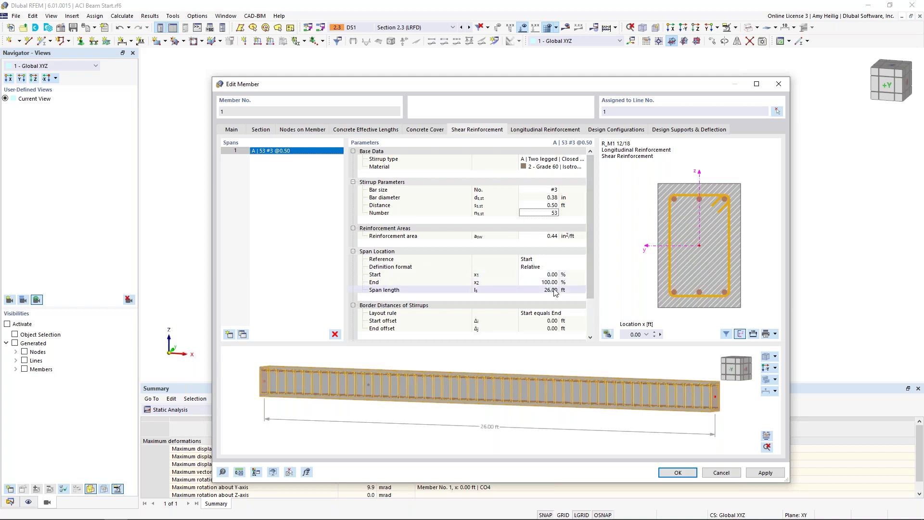
- Change the beam's longitudinal reinforcement to the Unsymmetrical rebar type with 2 #5 bars on the top side
left_click(548, 131)
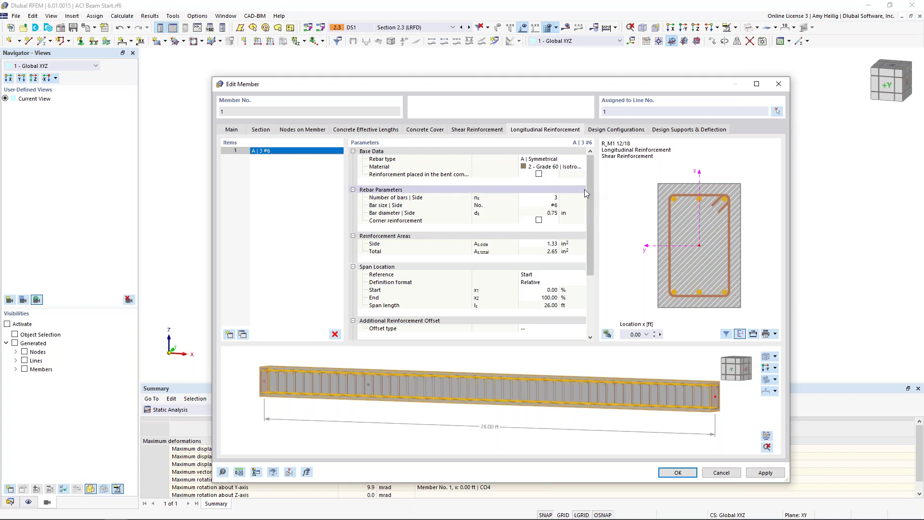
left_click(579, 162)
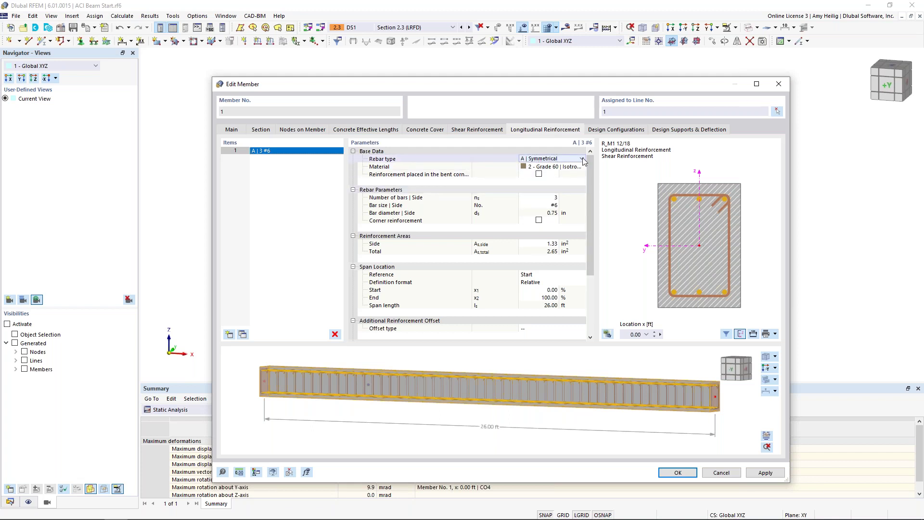
left_click(583, 160)
left_click(578, 177)
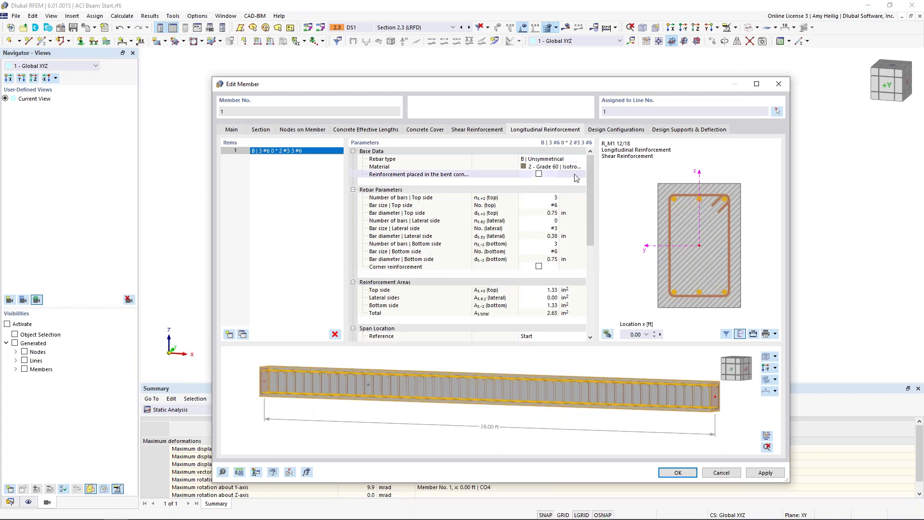
left_click(549, 197)
type("2")
left_click(555, 206)
left_click(555, 205)
left_click(543, 264)
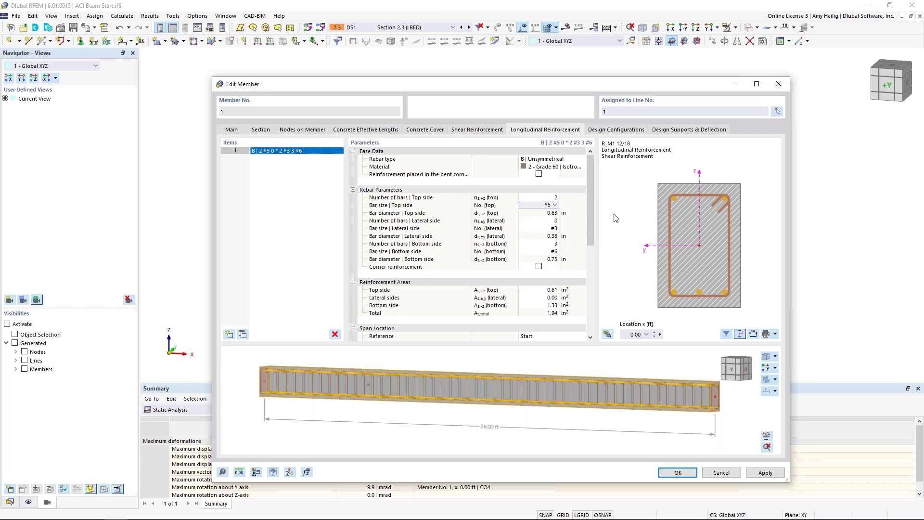
- Set the lateral side reinforcement to 1 bar of size #4
left_click(553, 222)
left_click(553, 228)
left_click(555, 228)
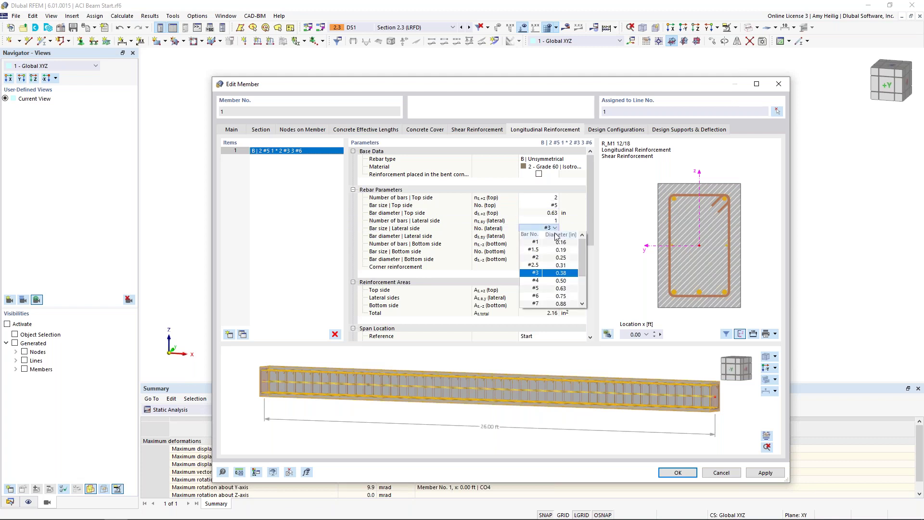
left_click(553, 281)
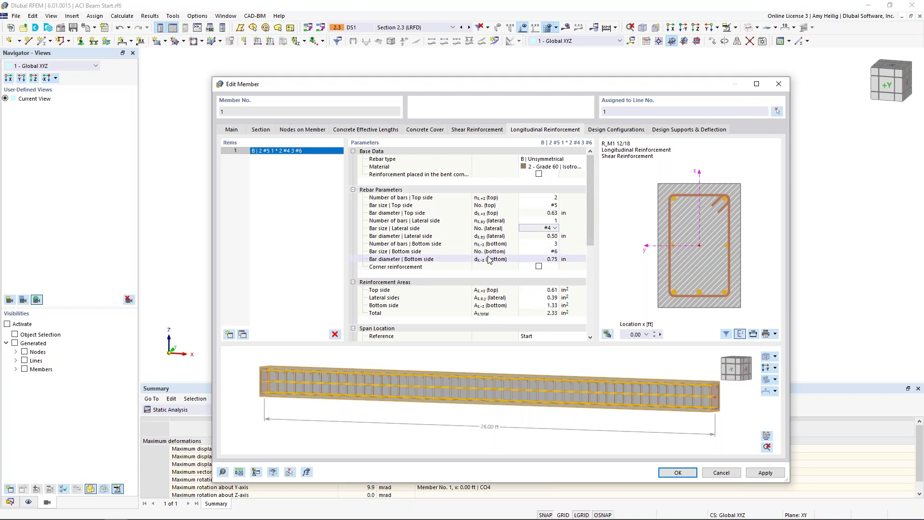
- Set the bottom side reinforcement to 5 #5 bars and review the span location and anchorage settings
left_click(553, 243)
type("4")
left_click(555, 242)
left_click(553, 251)
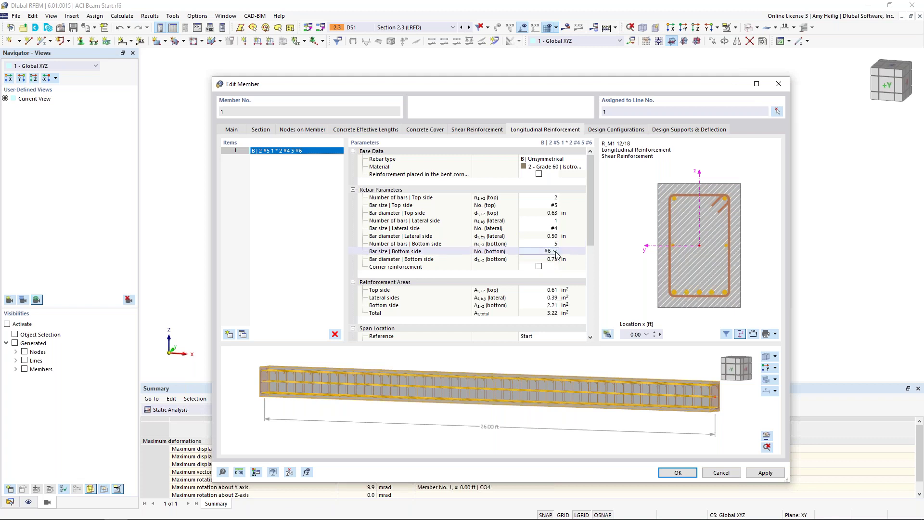
left_click(556, 252)
left_click(557, 312)
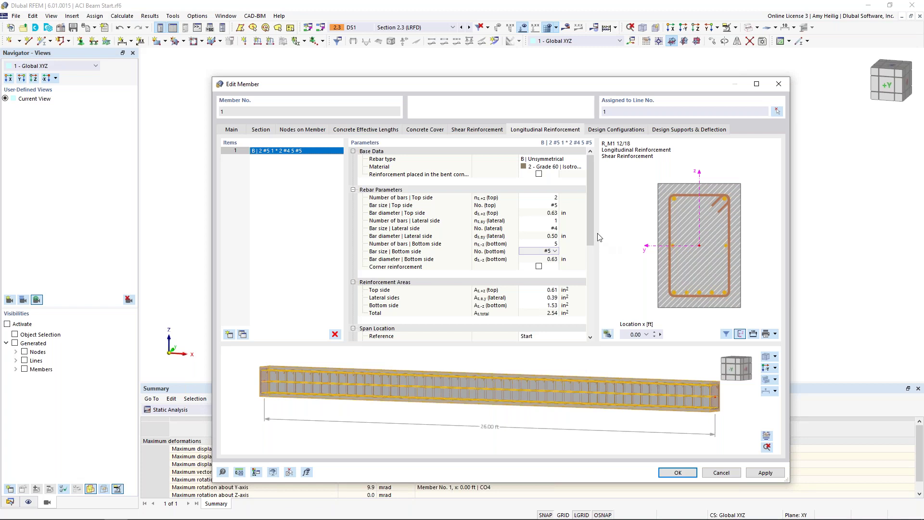
left_click_drag(590, 231, 584, 260)
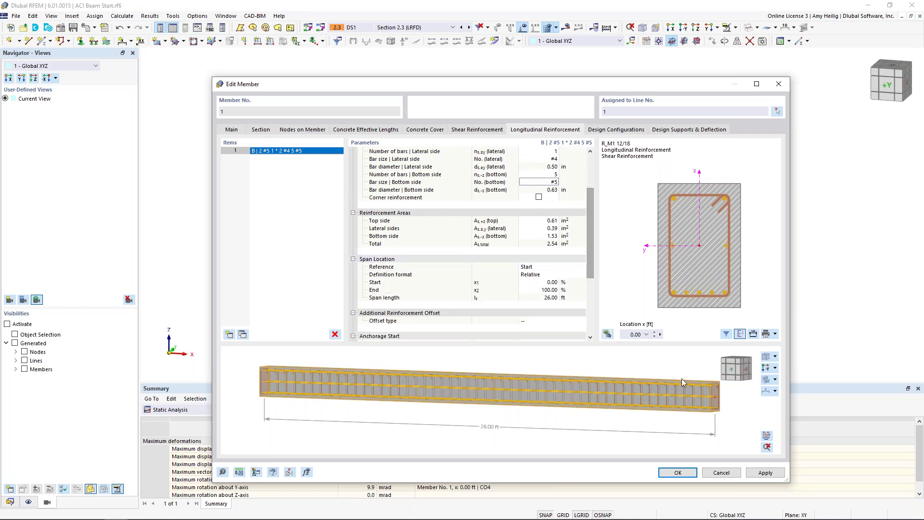
middle_click_drag(686, 402, 626, 407, "ctrl")
left_click_drag(591, 248, 587, 285)
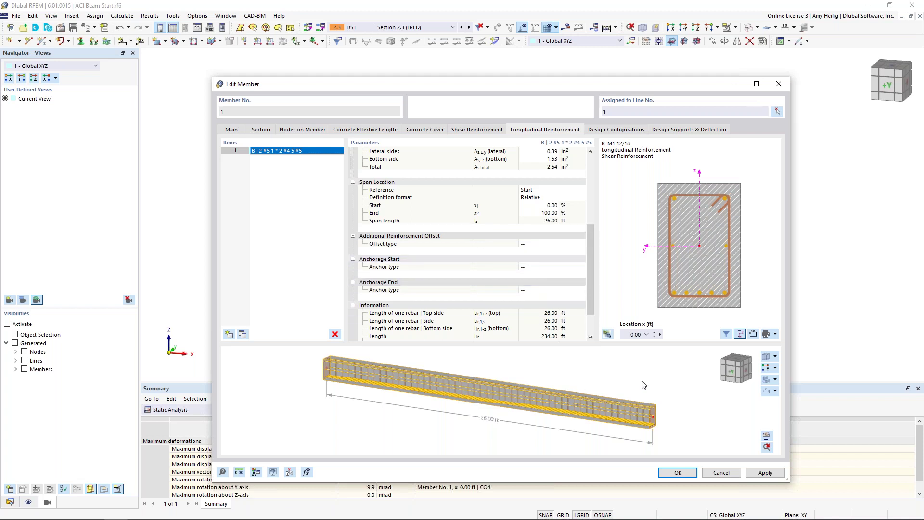
- Add a second longitudinal reinforcement item of rebar type Line with 4 bars of size #6
left_click_drag(540, 84, 466, 312)
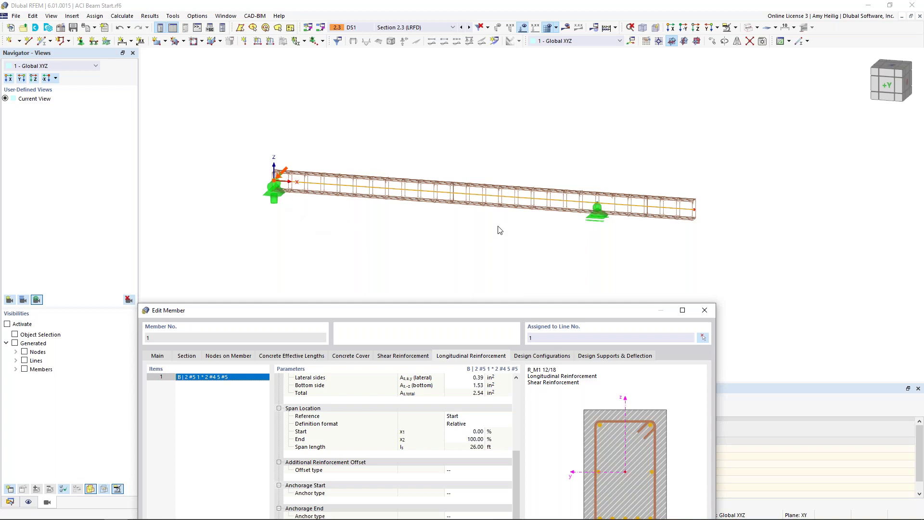
left_click_drag(530, 312, 573, 71)
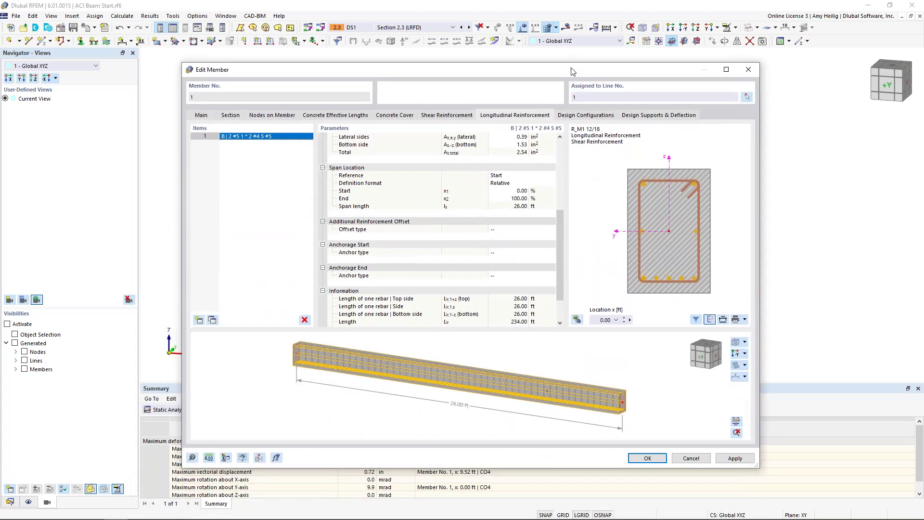
left_click(199, 320)
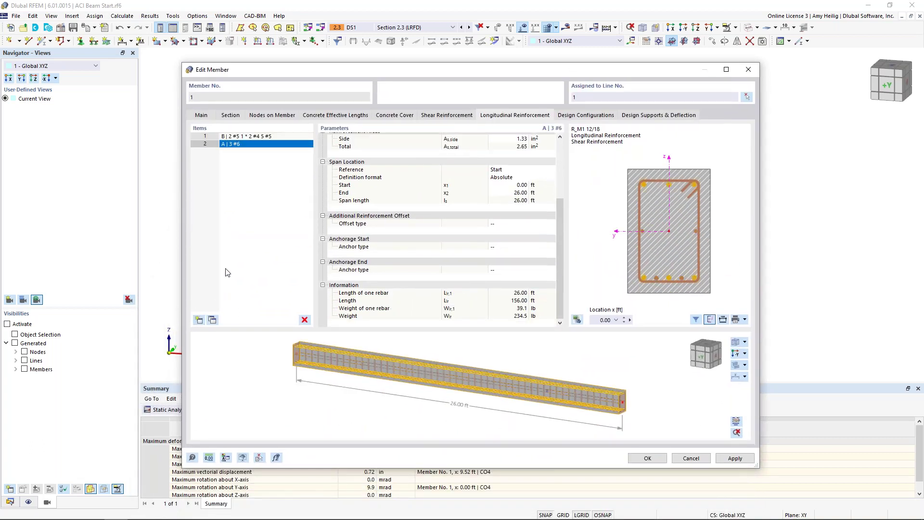
scroll(521, 168, "up", 4)
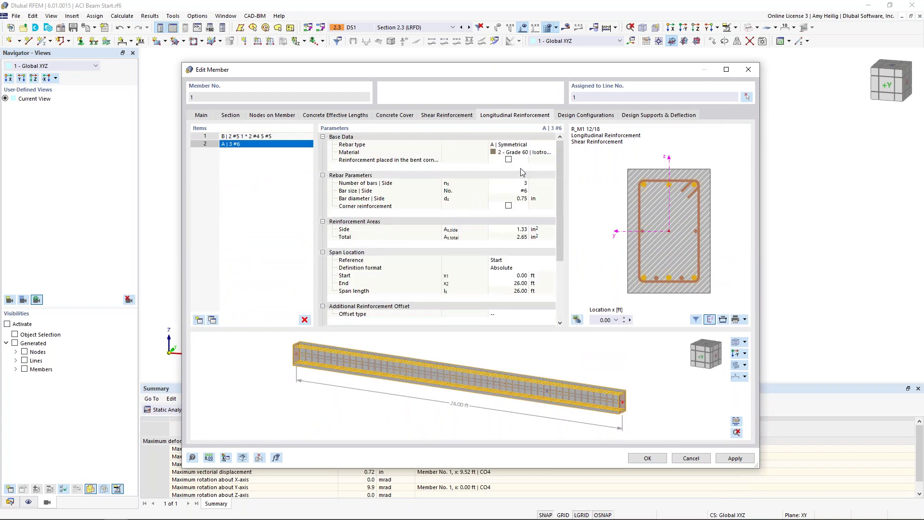
left_click(544, 146)
left_click(551, 145)
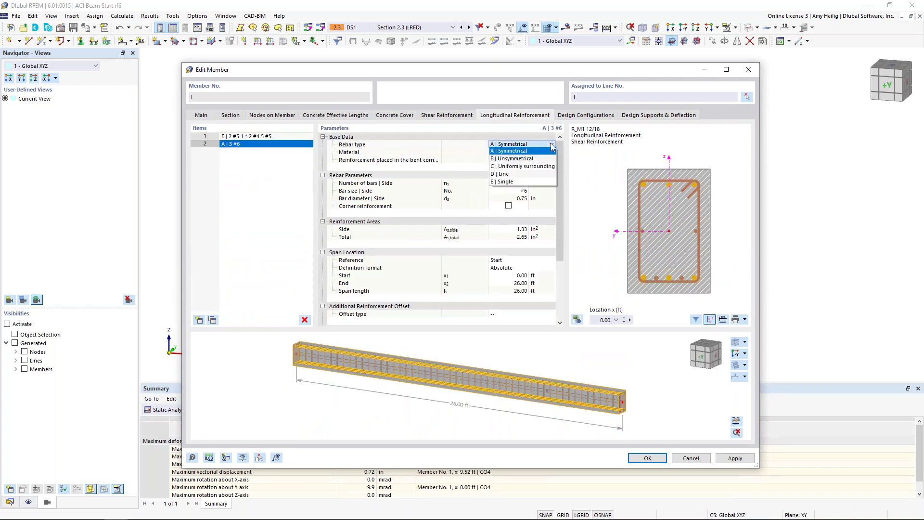
left_click(541, 174)
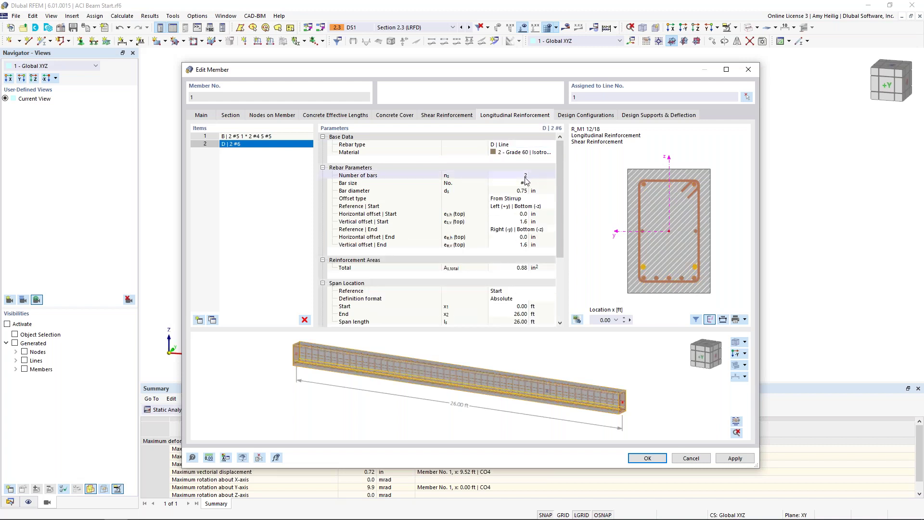
left_click(525, 177)
left_click(524, 183)
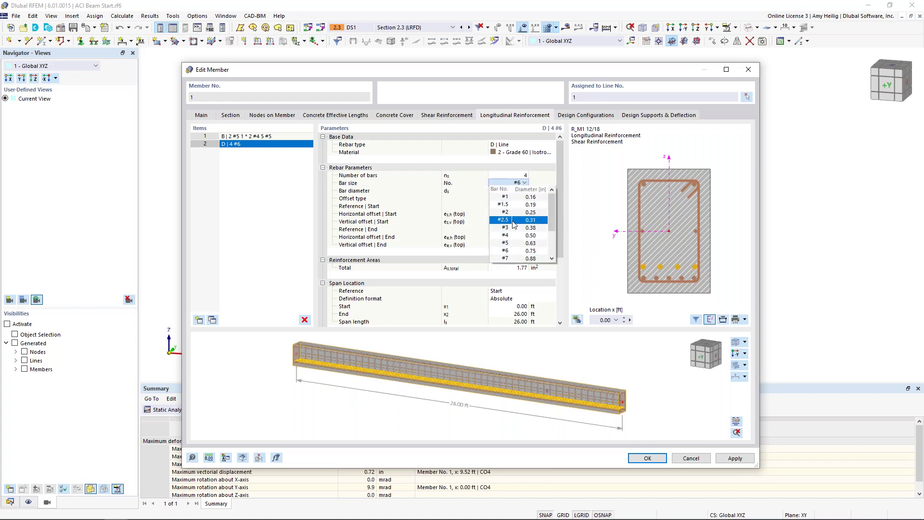
left_click(513, 240)
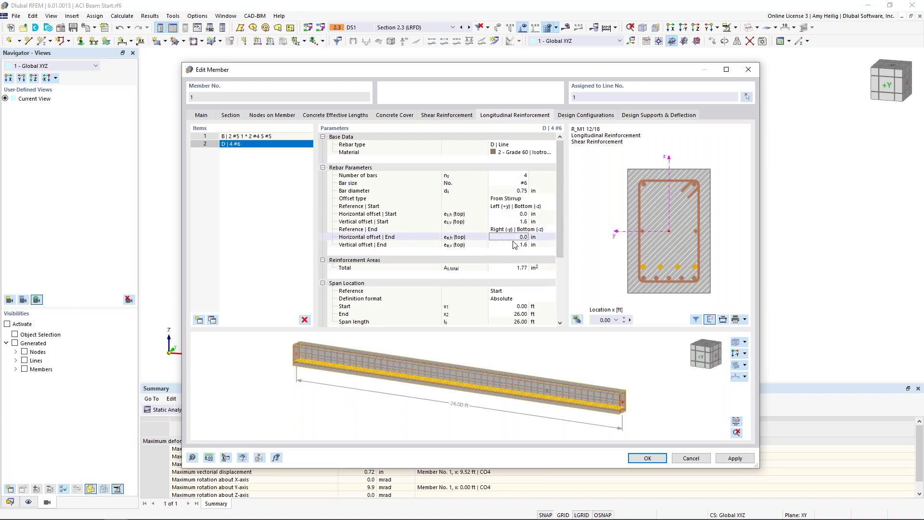
- Set the line reinforcement's vertical offset to 1.7 in at both start and end, with a start horizontal offset of 0
left_click(523, 214)
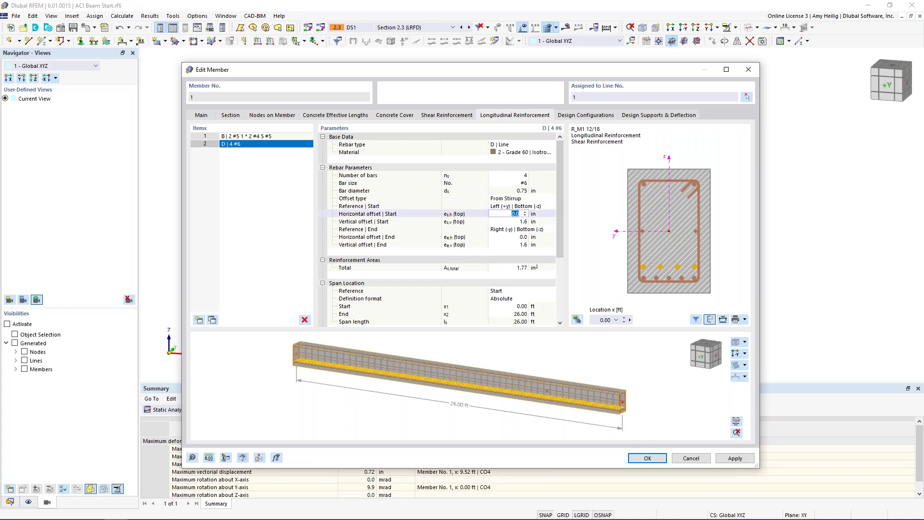
type("0")
key("Tab")
type("1.7")
key("Tab")
key("Tab")
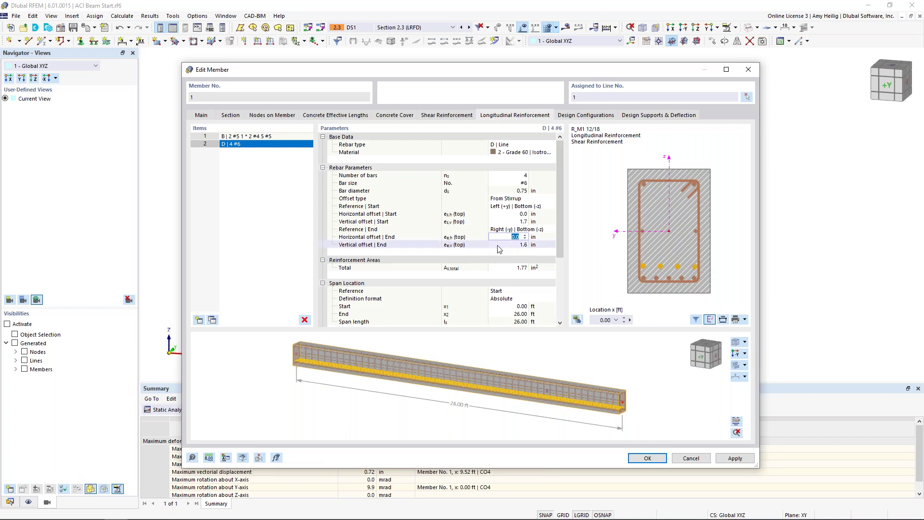
left_click(510, 246)
type("1.7")
key("Tab")
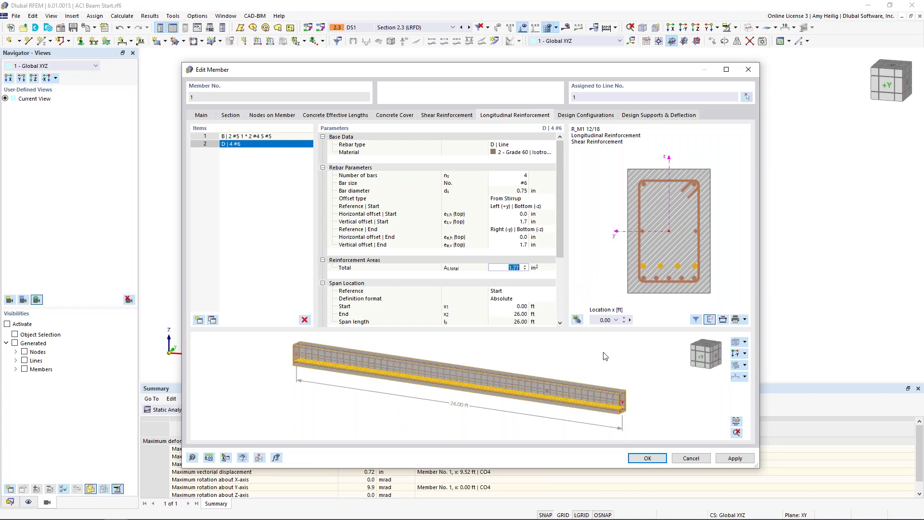
- Limit the second reinforcement layer's span to start at 3 ft and end at 17 ft
left_click_drag(558, 232, 556, 263)
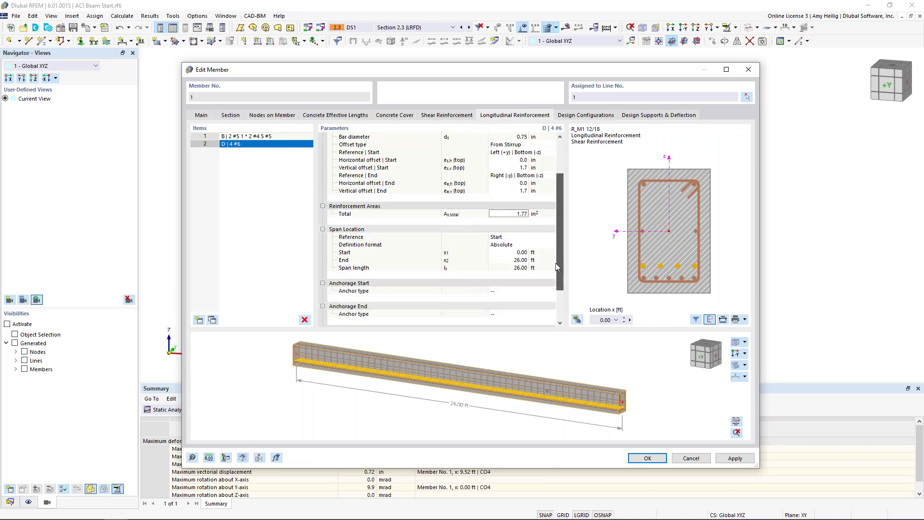
left_click(520, 253)
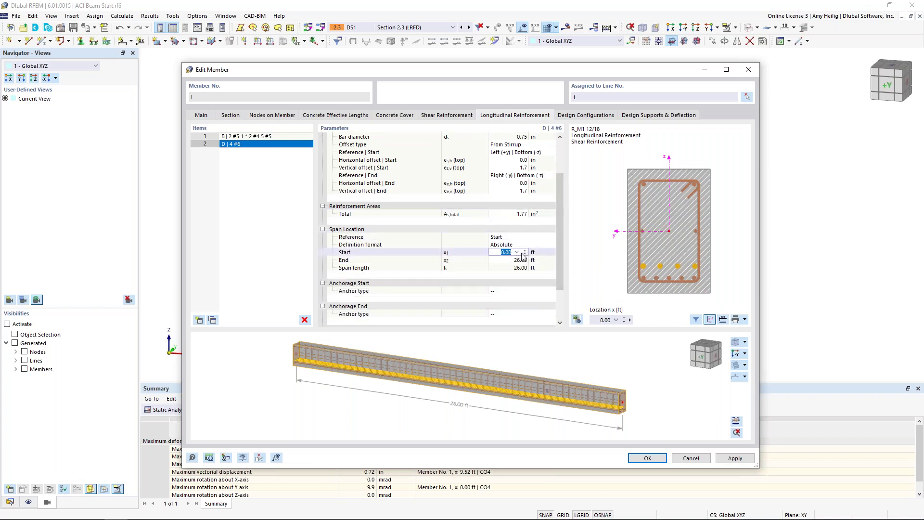
type("3")
left_click(516, 260)
type("1")
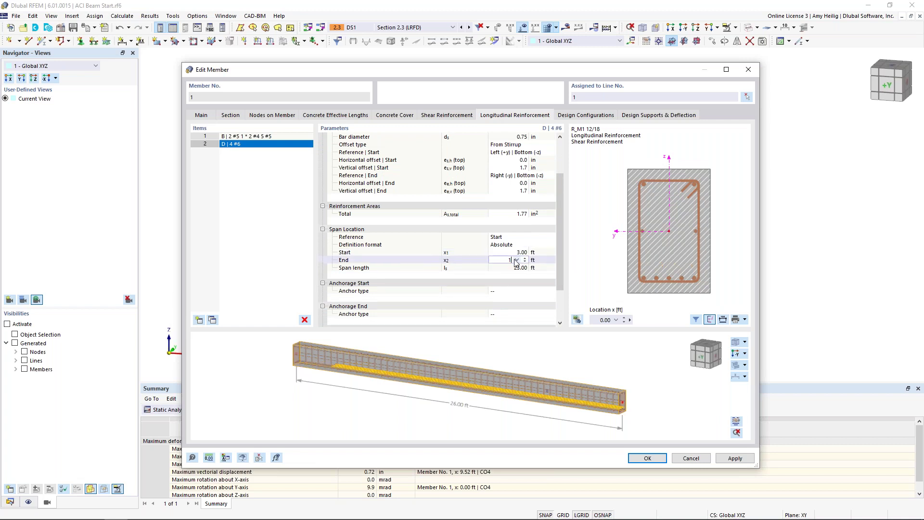
type("7")
key("Return")
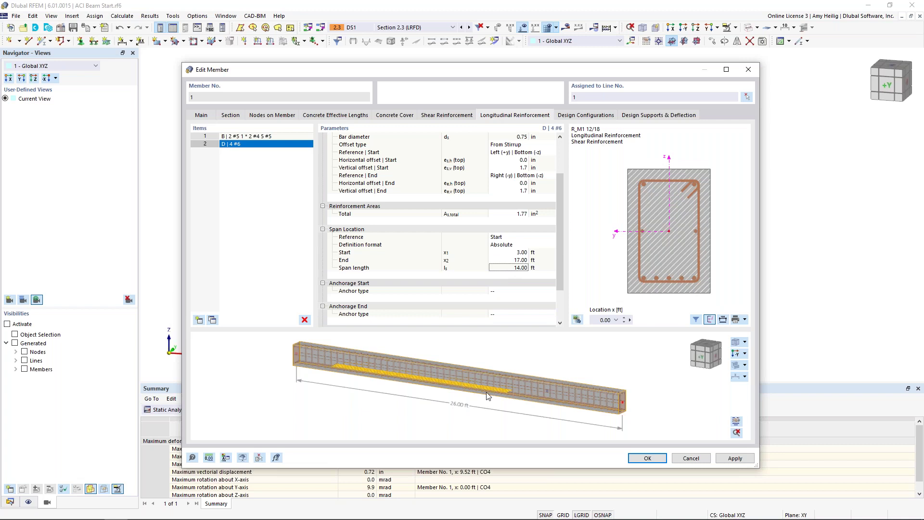
scroll(368, 381, "up", 3)
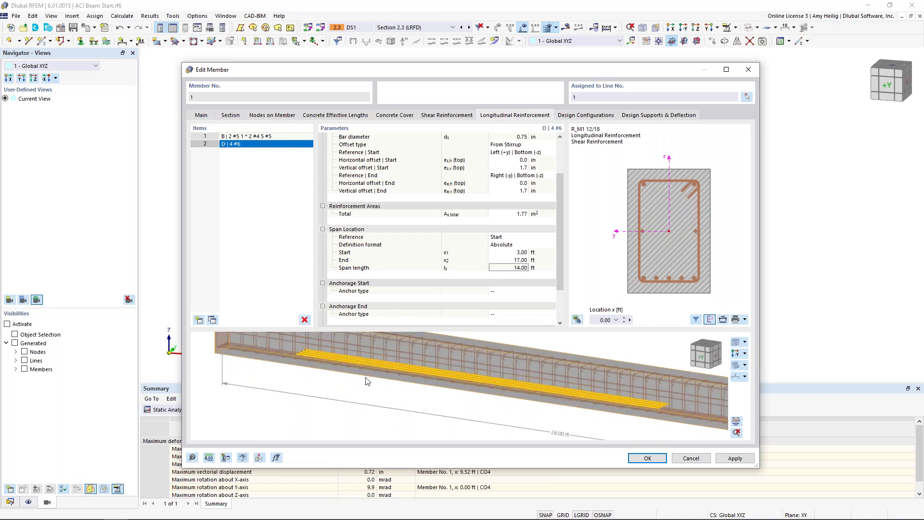
scroll(367, 381, "down", 2)
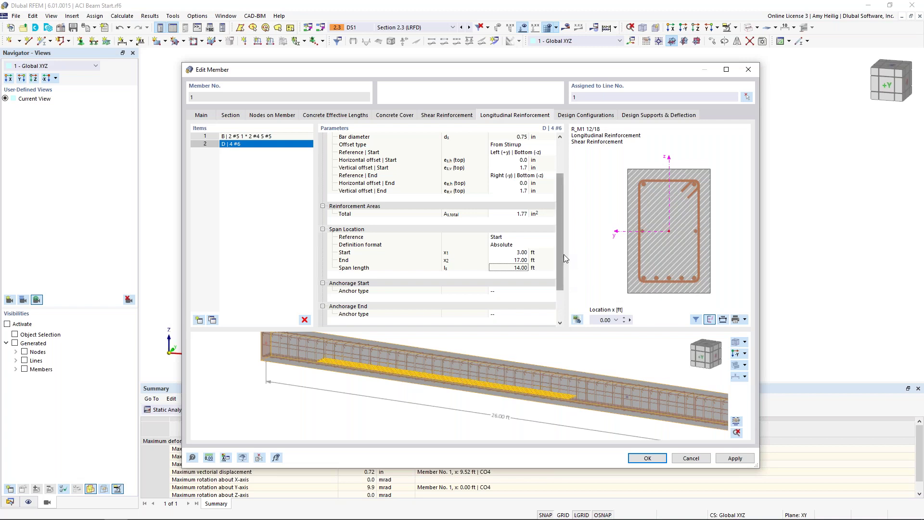
- Add a third longitudinal reinforcement item of rebar type Line with 2 bars of size #5
left_click_drag(616, 74, 571, 336)
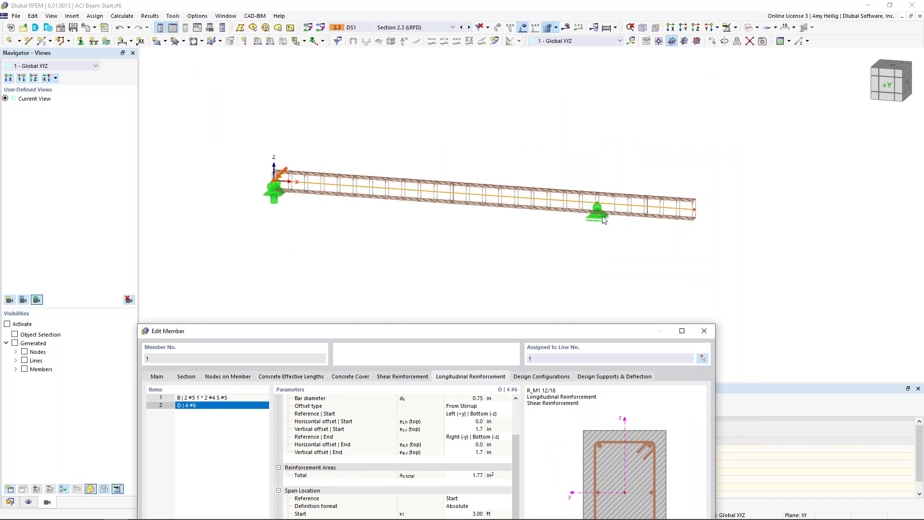
left_click_drag(568, 330, 621, 61)
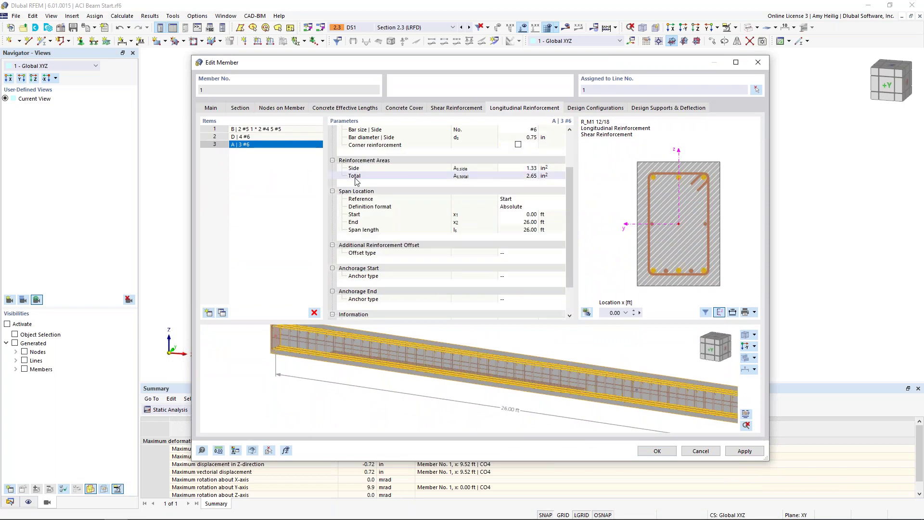
scroll(530, 175, "up", 3)
left_click(529, 138)
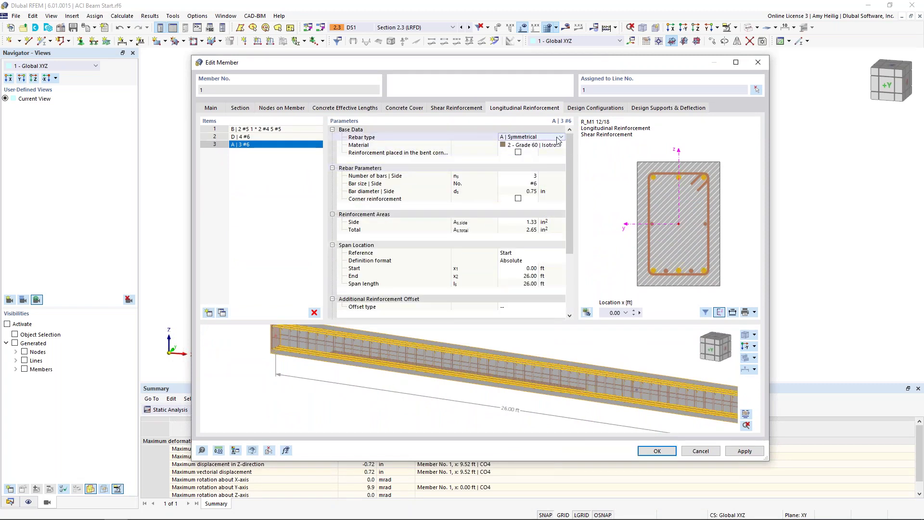
left_click(560, 138)
left_click(540, 167)
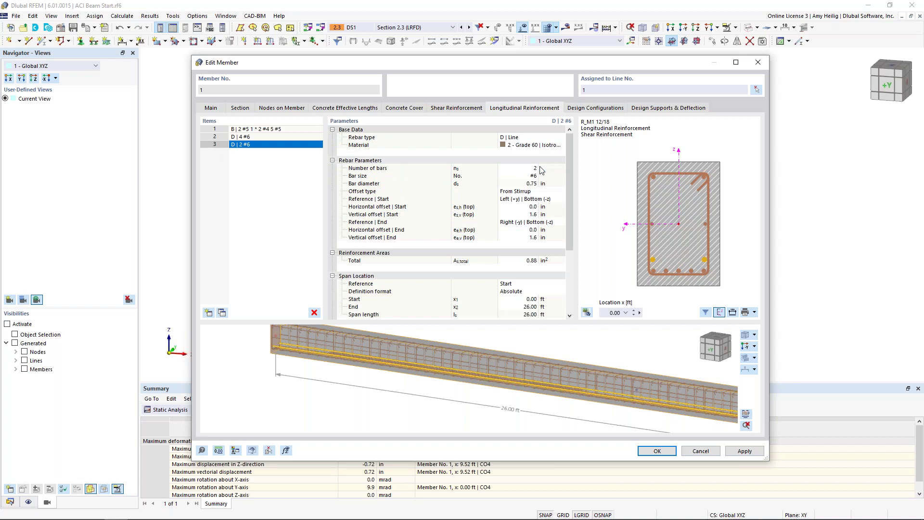
left_click(536, 176)
left_click(534, 176)
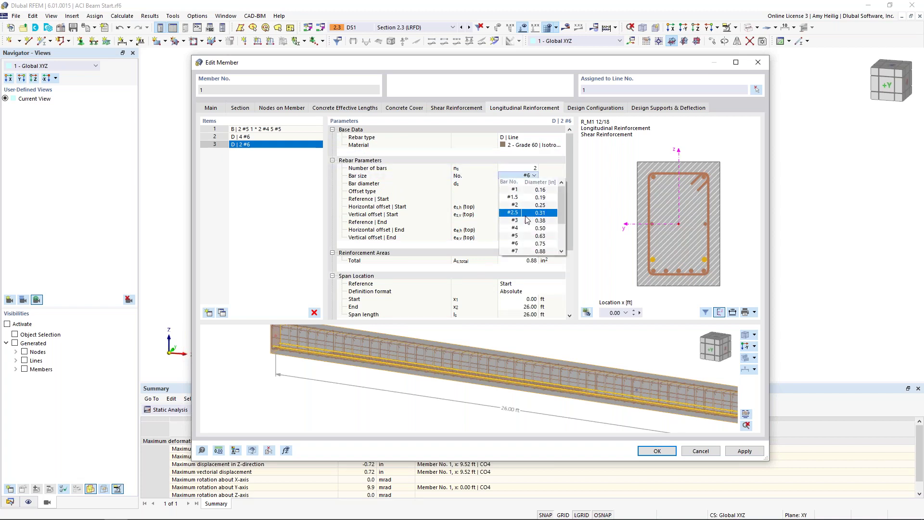
left_click(524, 235)
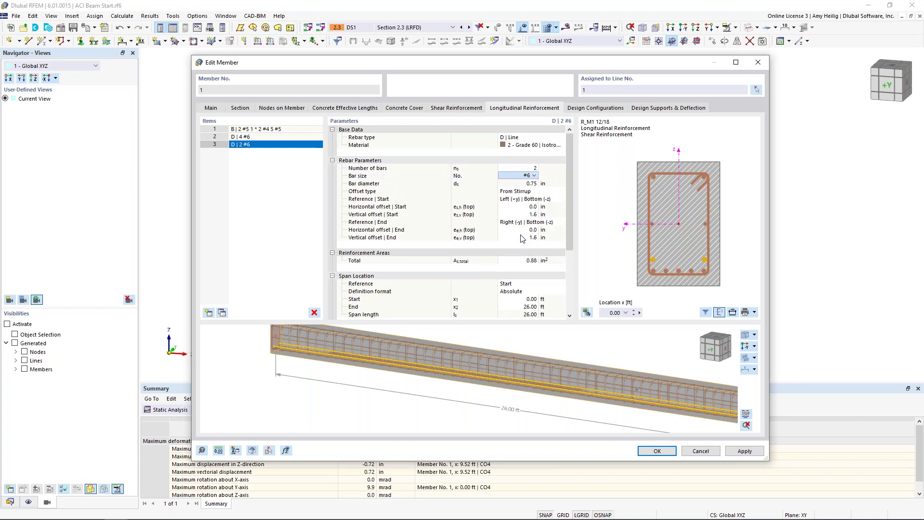
- Reference the third reinforcement item's start to Center | Top (+z) with a horizontal offset of -1.2 in and a vertical offset of 0
left_click(522, 199)
left_click(561, 200)
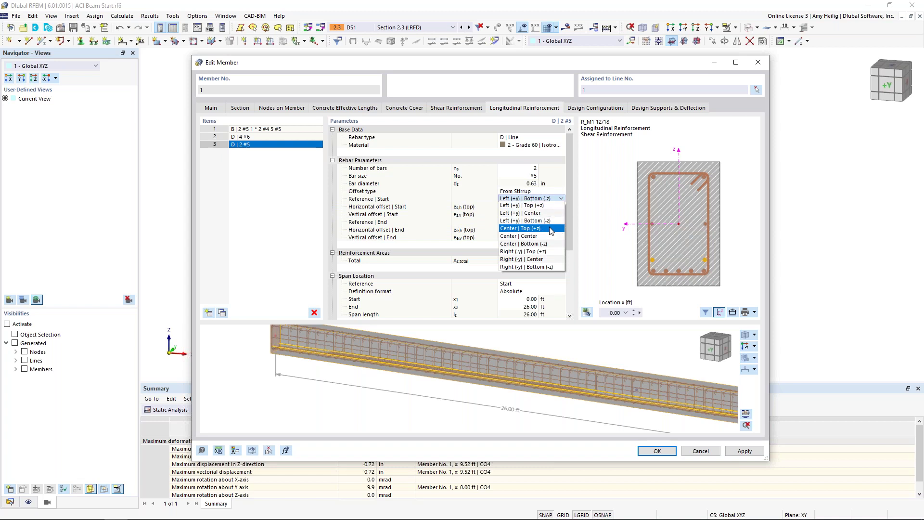
left_click(551, 229)
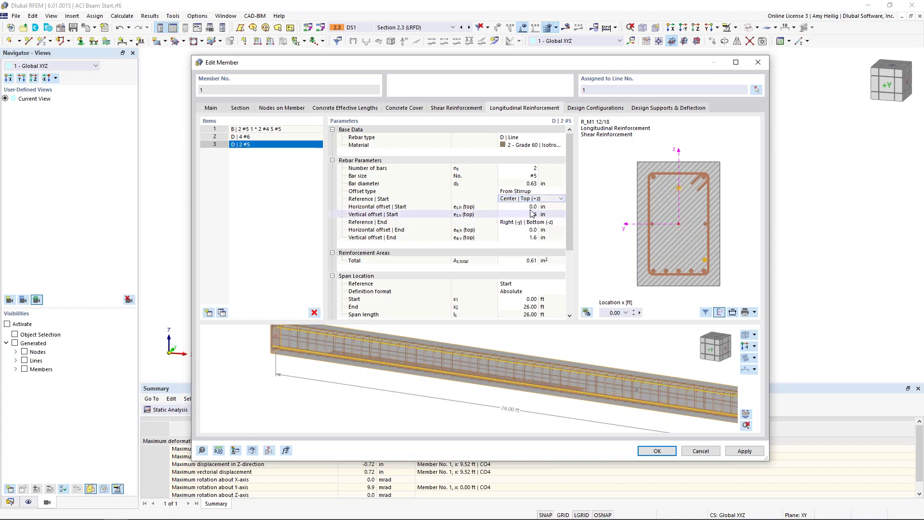
left_click(522, 207)
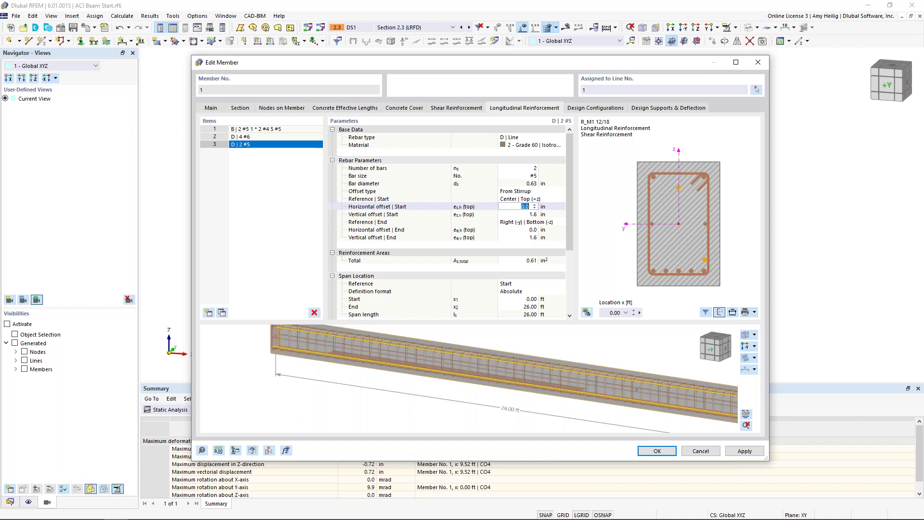
type("-1.2")
key("Tab")
type("0")
key("Tab")
- Reference the third reinforcement item's end to Center | Top (+z) with a horizontal offset of 1.2 in and a vertical offset of 0
left_click(538, 222)
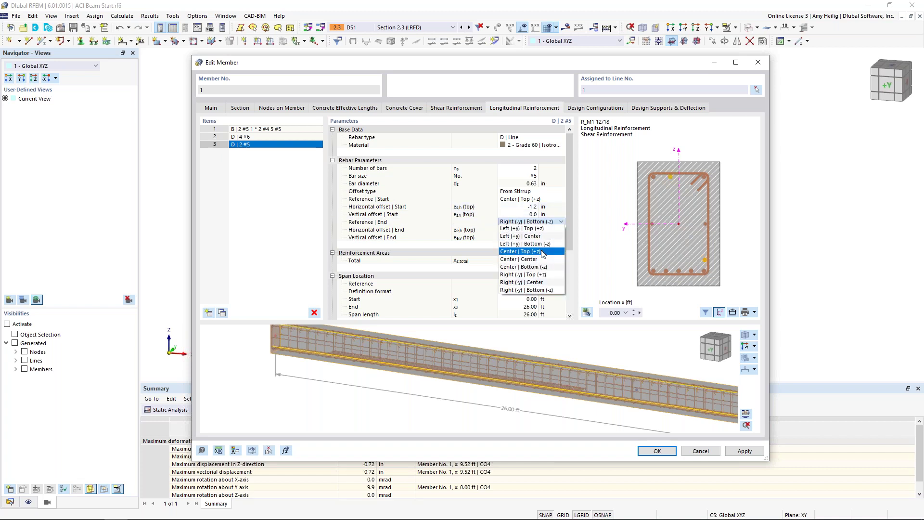
left_click(520, 251)
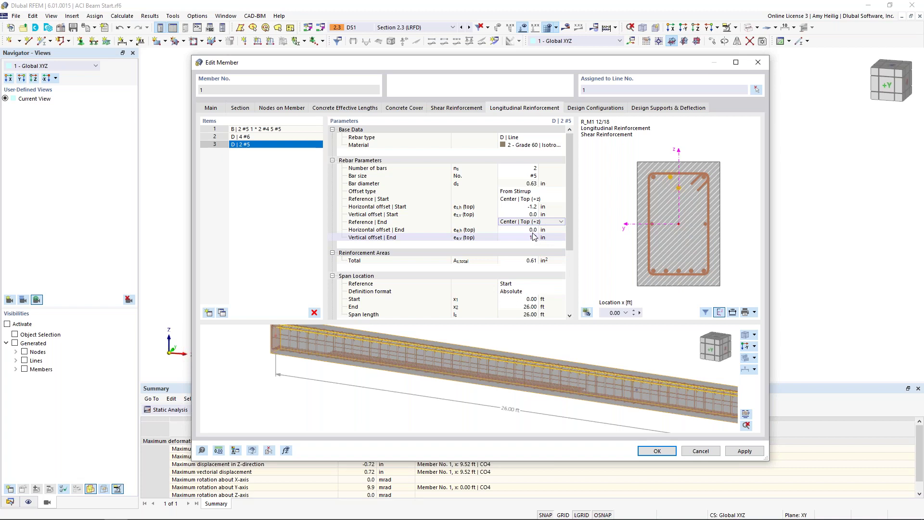
key("Tab")
type("1")
key("Tab")
key("Tab")
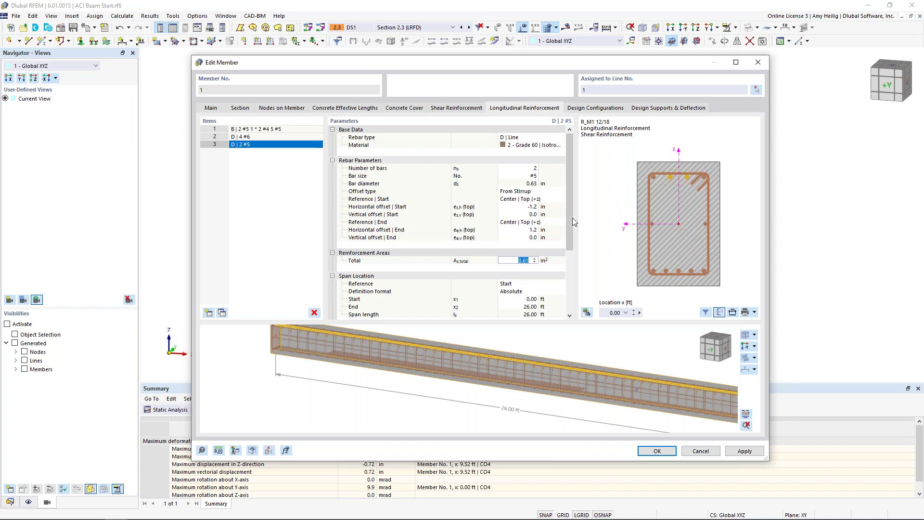
- Limit the top #5 line reinforcement's span to start at 17 ft and end at 25.5 ft, and inspect its extent in the beam preview
left_click_drag(568, 220, 564, 251)
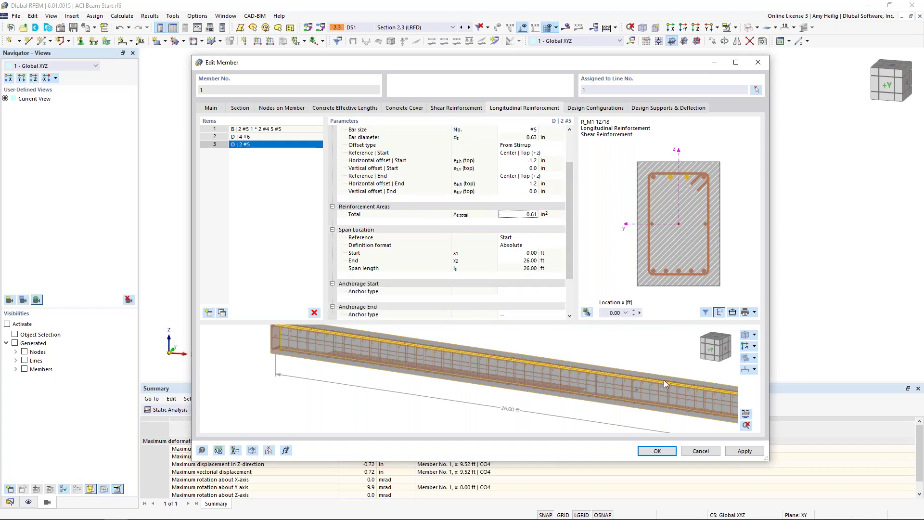
scroll(663, 381, "down", 1)
middle_click_drag(662, 382, 582, 380)
left_click(518, 252)
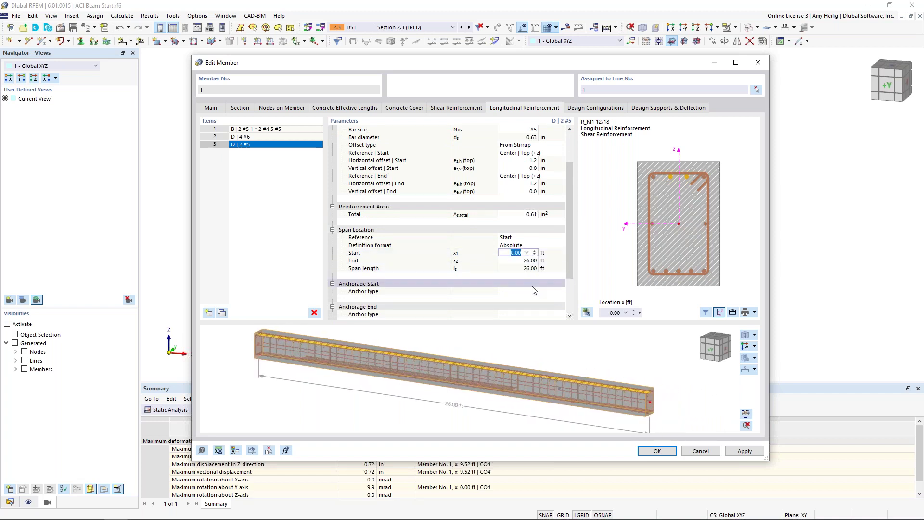
type("17")
key("Tab")
type("25.5")
left_click(532, 291)
scroll(649, 403, "up", 3)
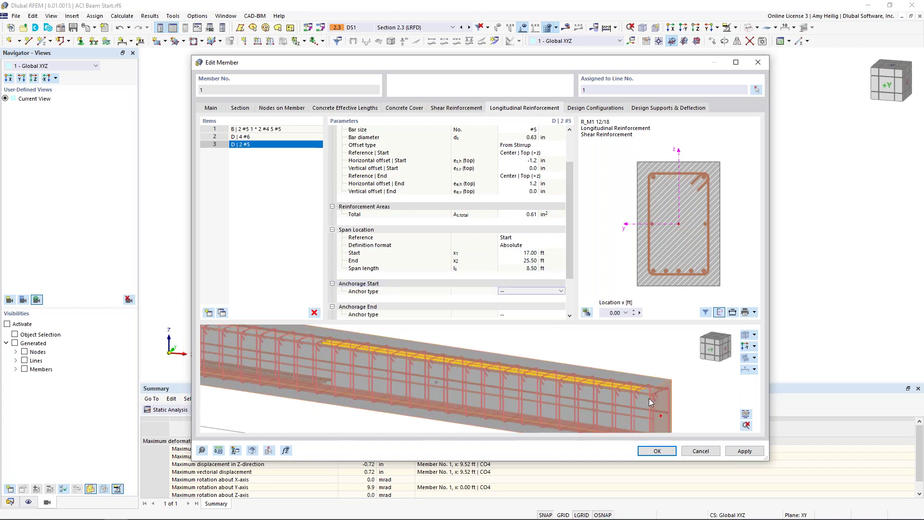
scroll(434, 358, "down", 2)
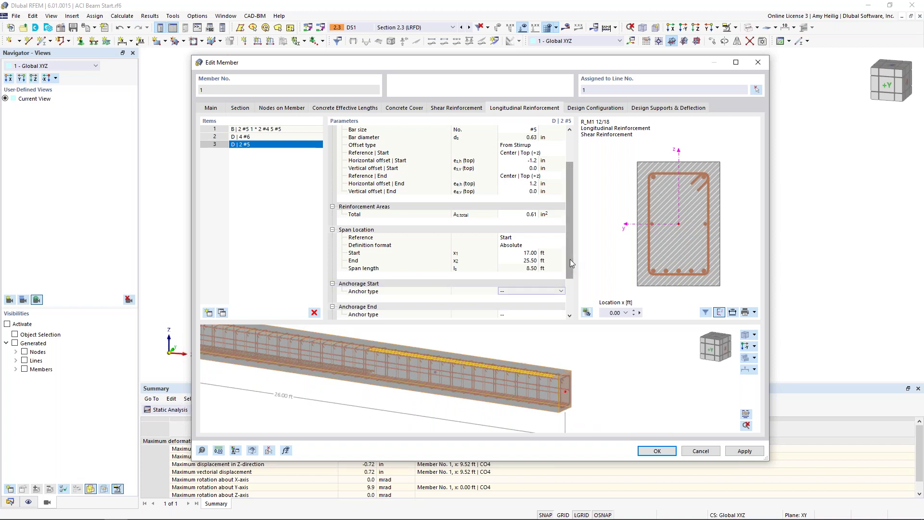
scroll(553, 366, "down", 2)
middle_click_drag(553, 367, 616, 373)
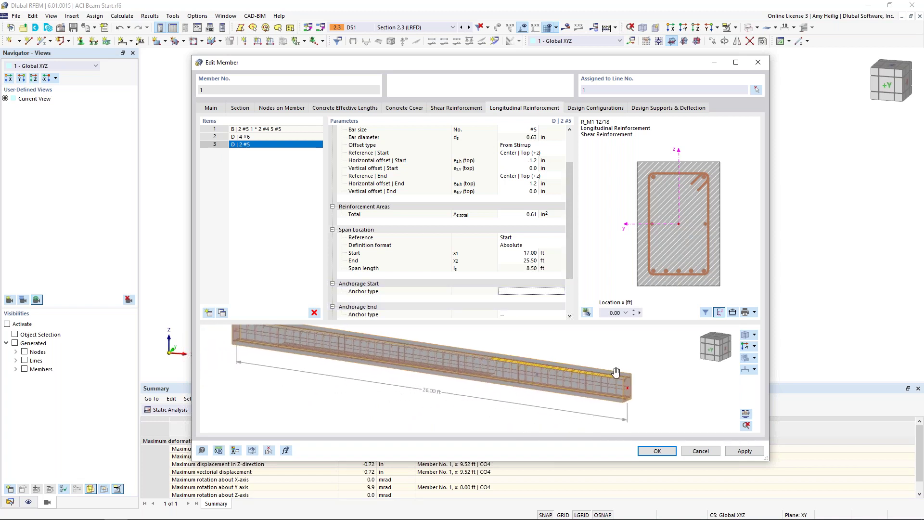
- Review the member and stability parameters of the default strength configuration assigned to the beam
left_click(582, 109)
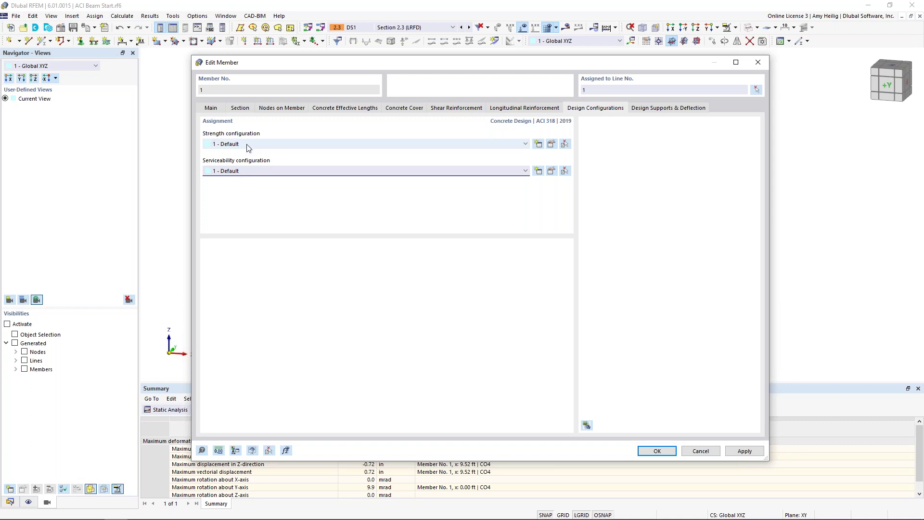
left_click(550, 145)
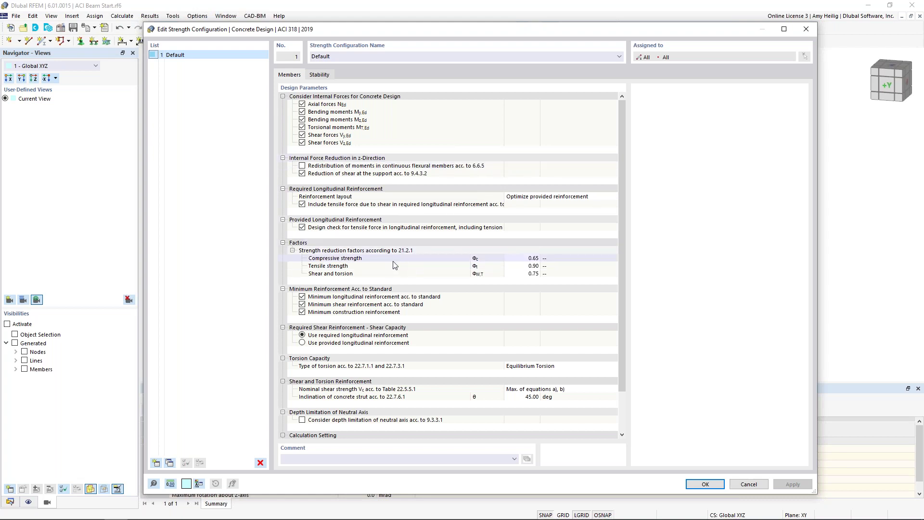
scroll(397, 263, "down", 2)
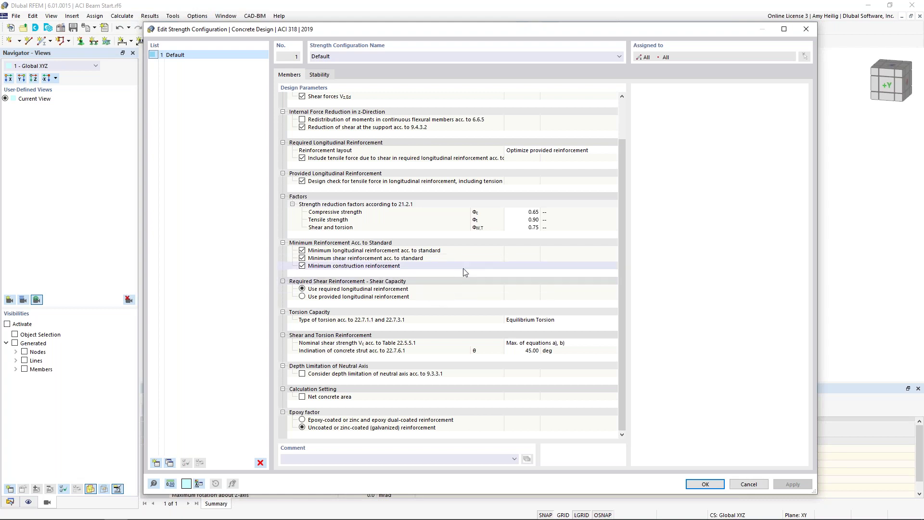
scroll(465, 272, "up", 2)
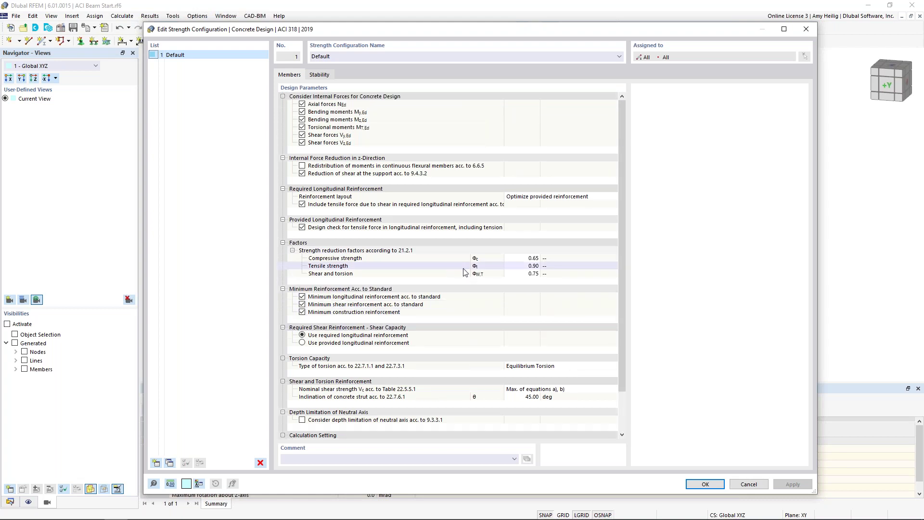
left_click(323, 76)
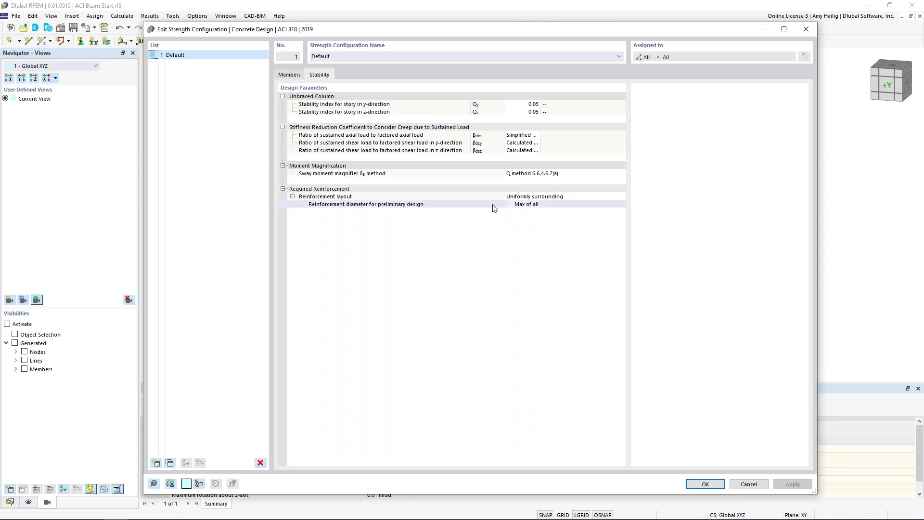
left_click(705, 484)
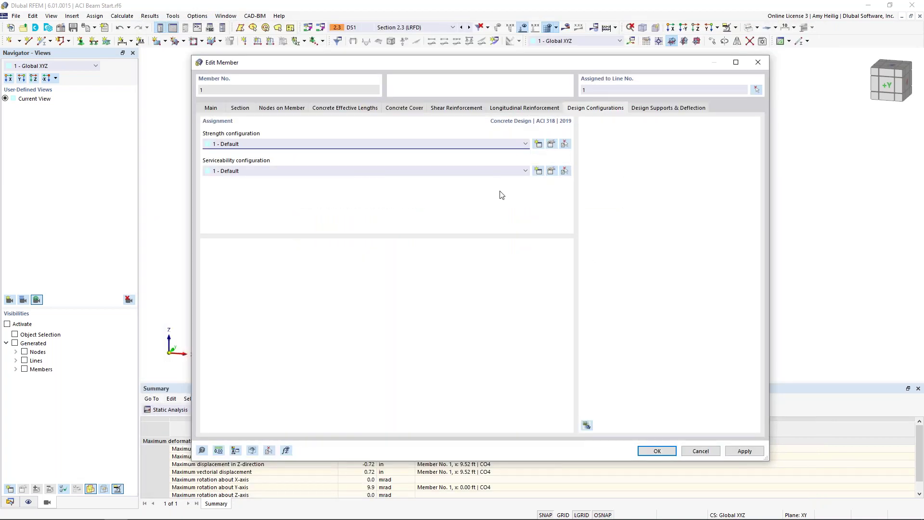
- In the default serviceability configuration, set the top and bottom crack width limits to 0.016 for dry air or protective membrane
left_click(550, 173)
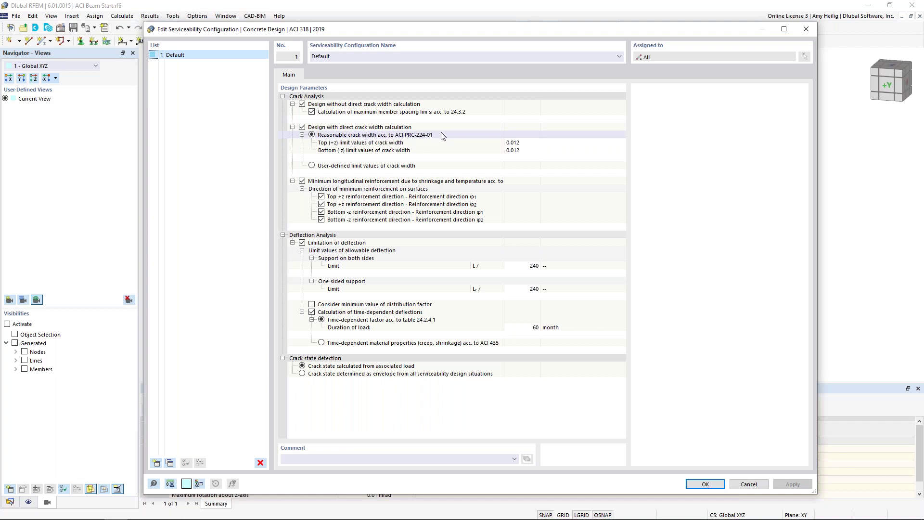
left_click(549, 144)
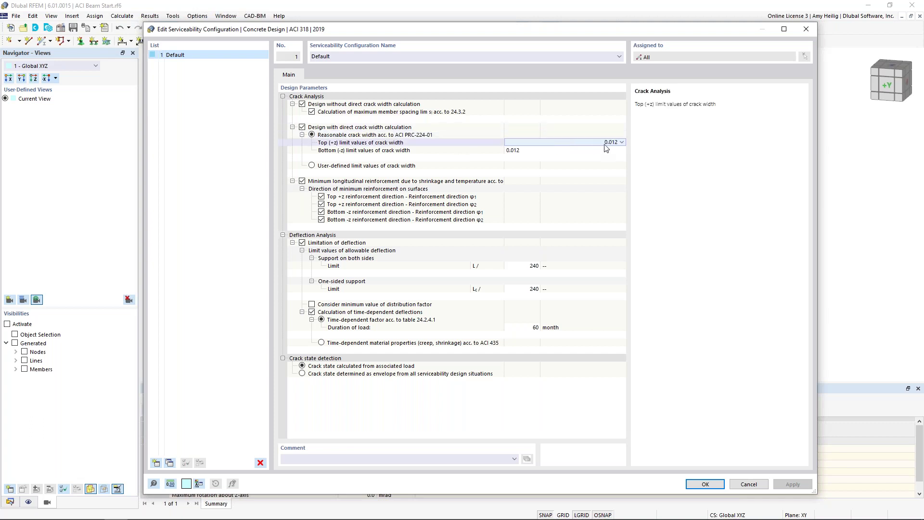
left_click(622, 142)
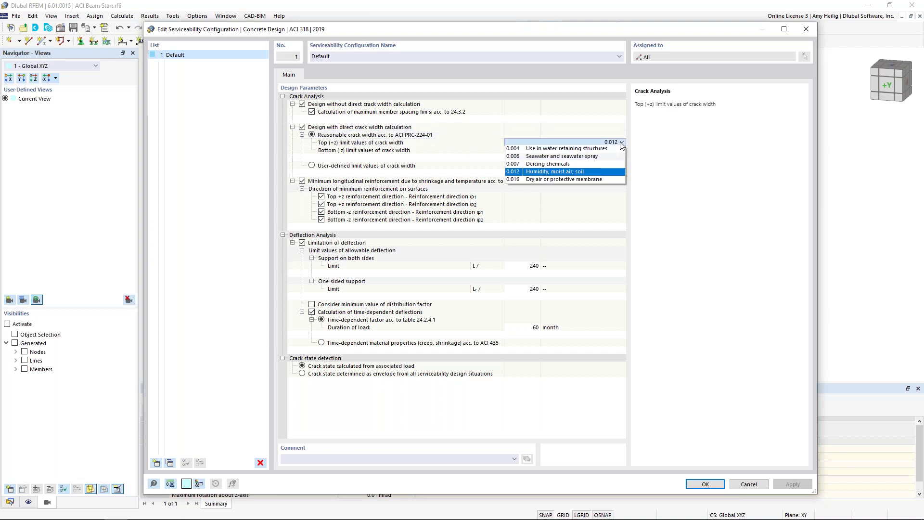
left_click(592, 178)
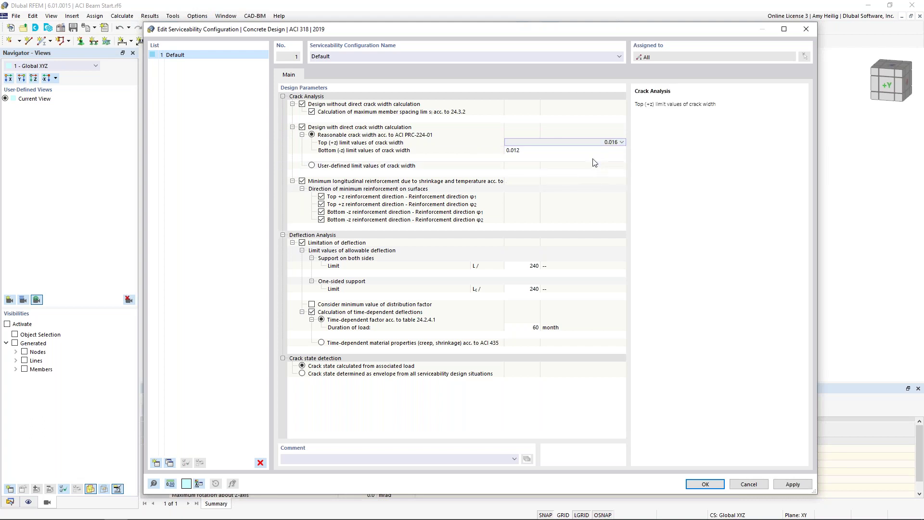
left_click(608, 150)
left_click(609, 150)
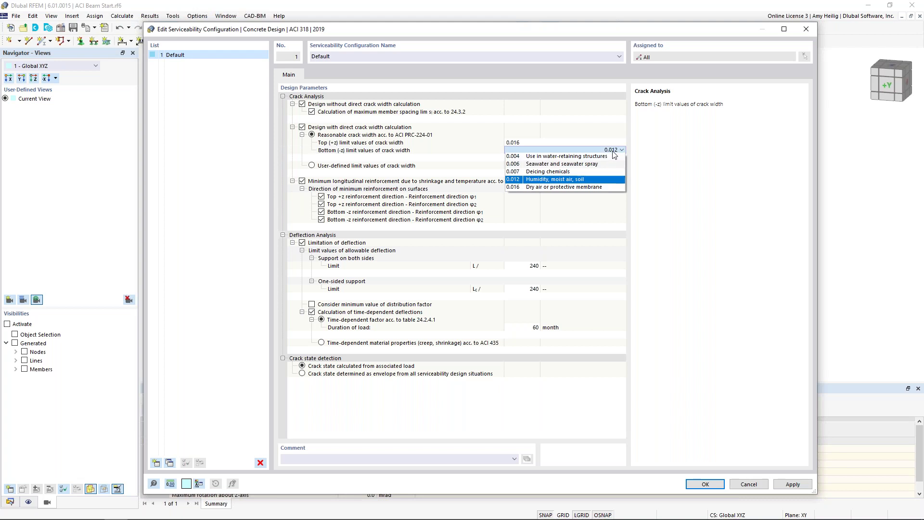
left_click(593, 187)
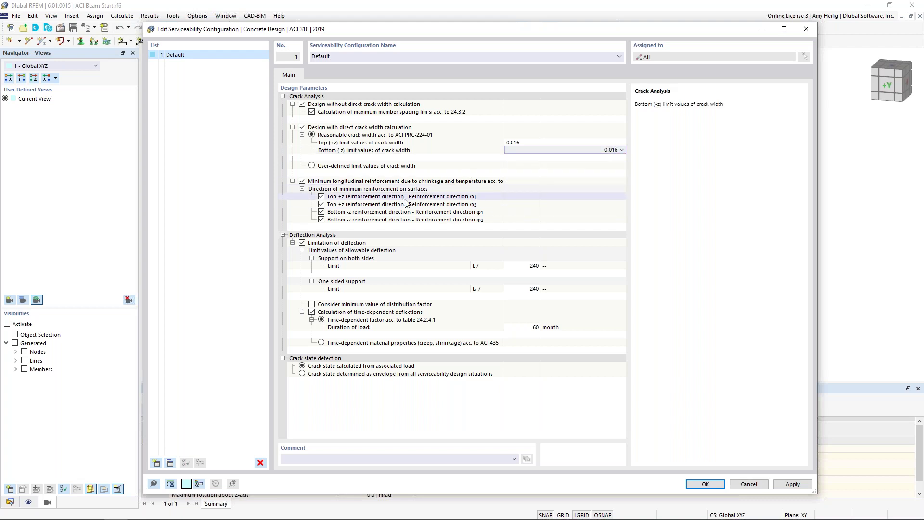
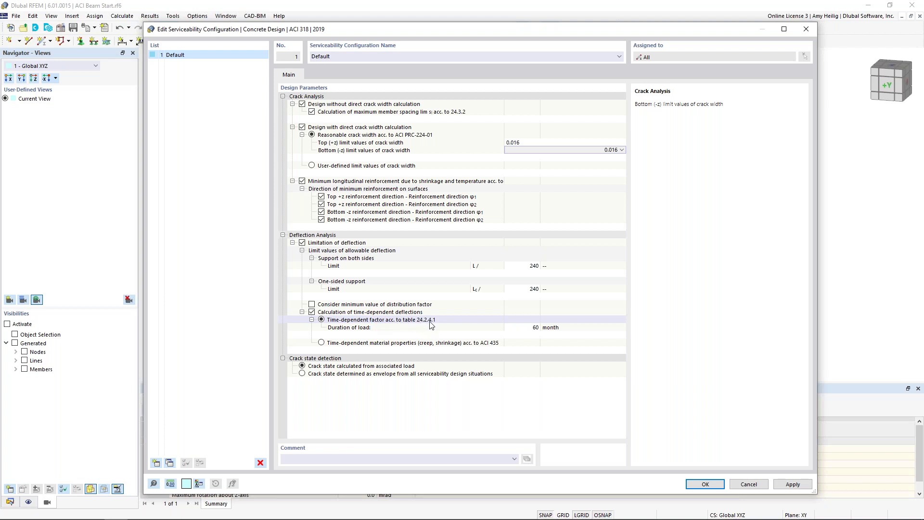
- Check the ACI 435 time-dependent option, then turn off the calculation of time-dependent deflections and accept the serviceability configuration
left_click(321, 342)
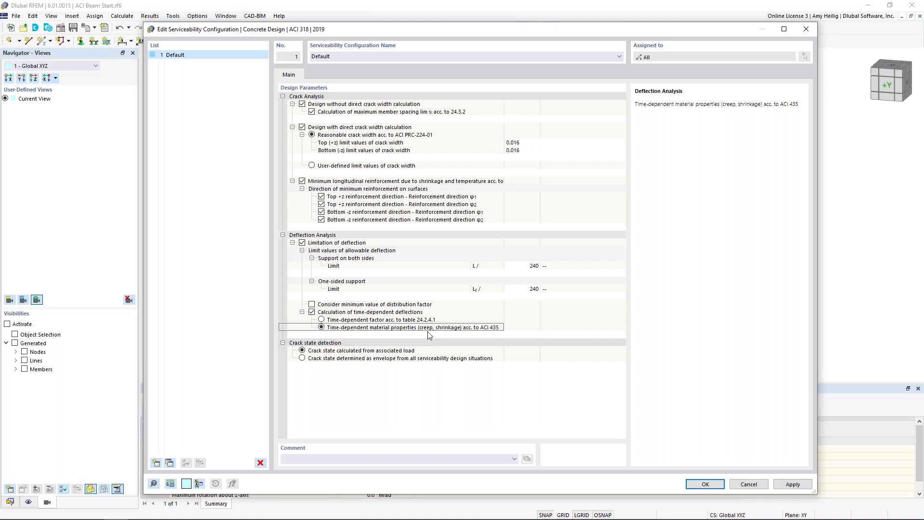
left_click(312, 313)
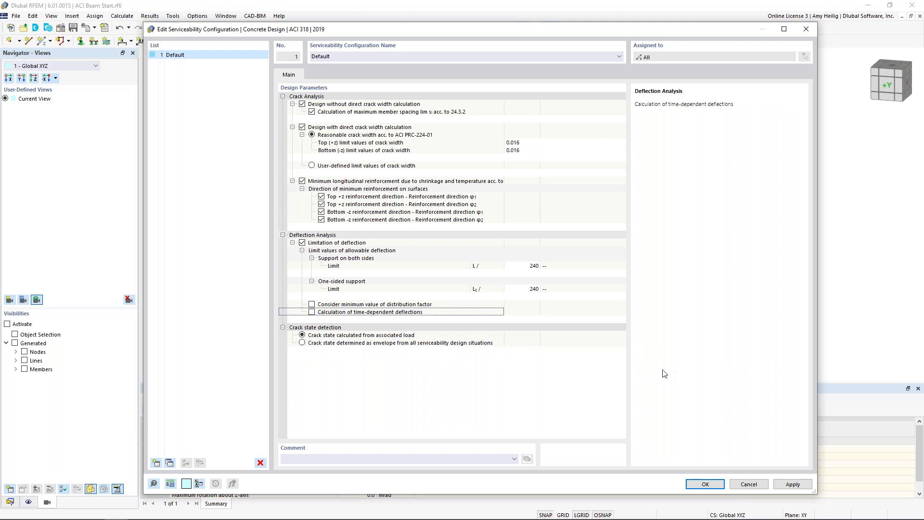
left_click(695, 484)
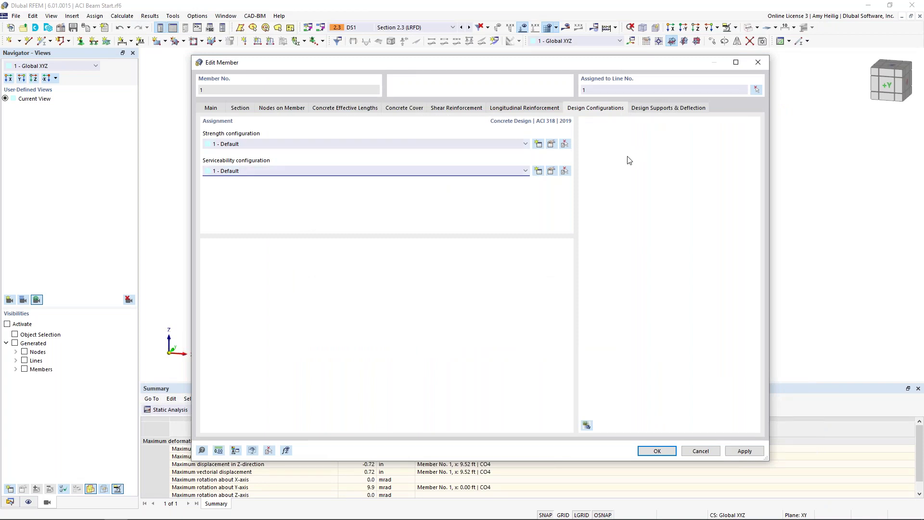
- In the member's design support settings, create a concrete design support with a 16 in support width for the member start
left_click(660, 109)
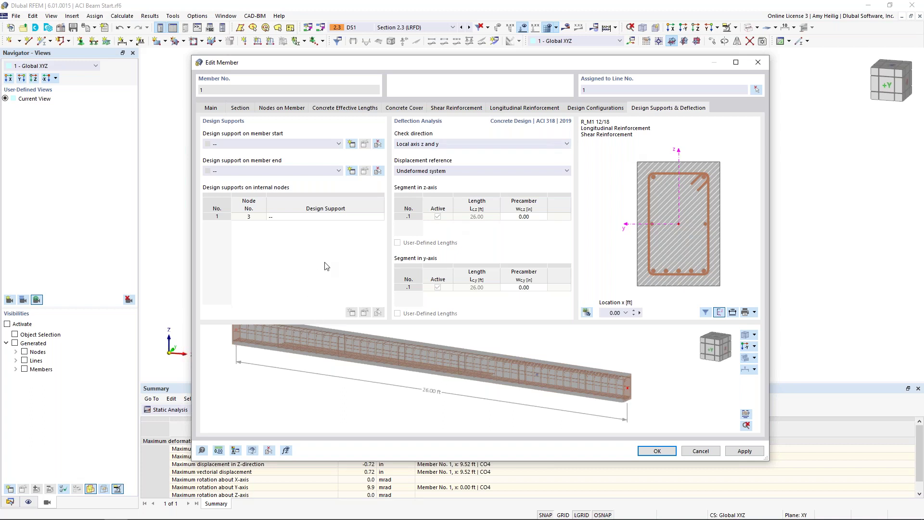
left_click_drag(551, 62, 524, 282)
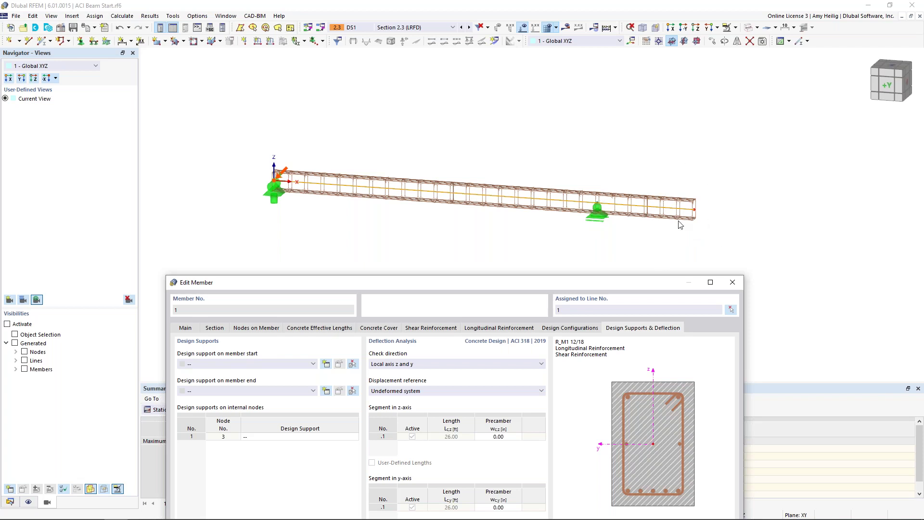
left_click_drag(650, 284, 670, 57)
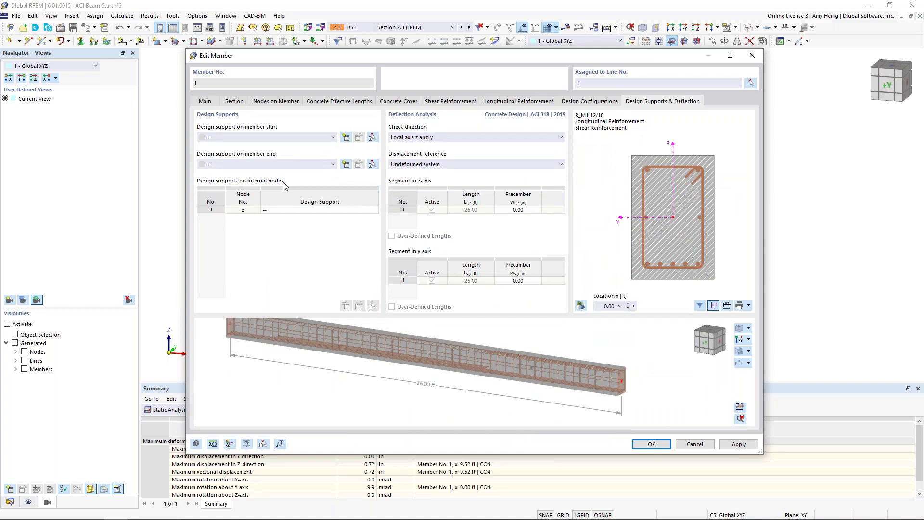
scroll(475, 336, "down", 2)
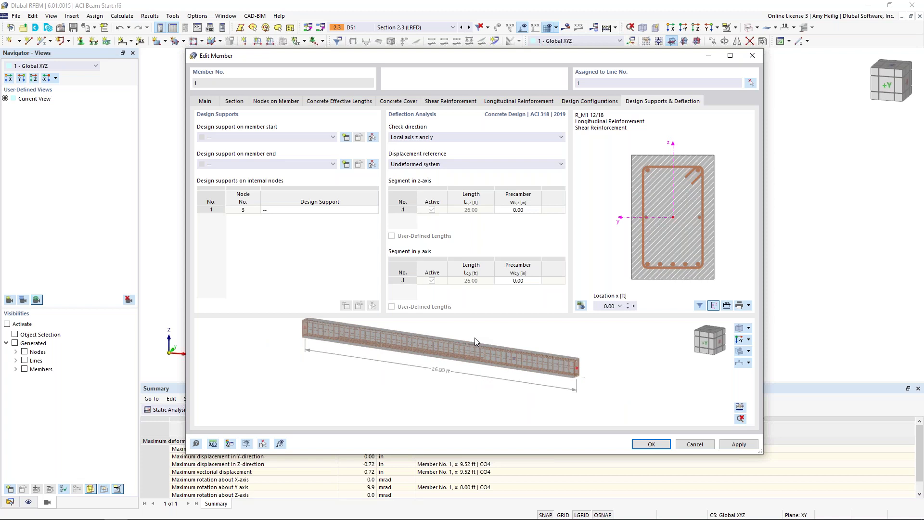
middle_click_drag(475, 337, 476, 347)
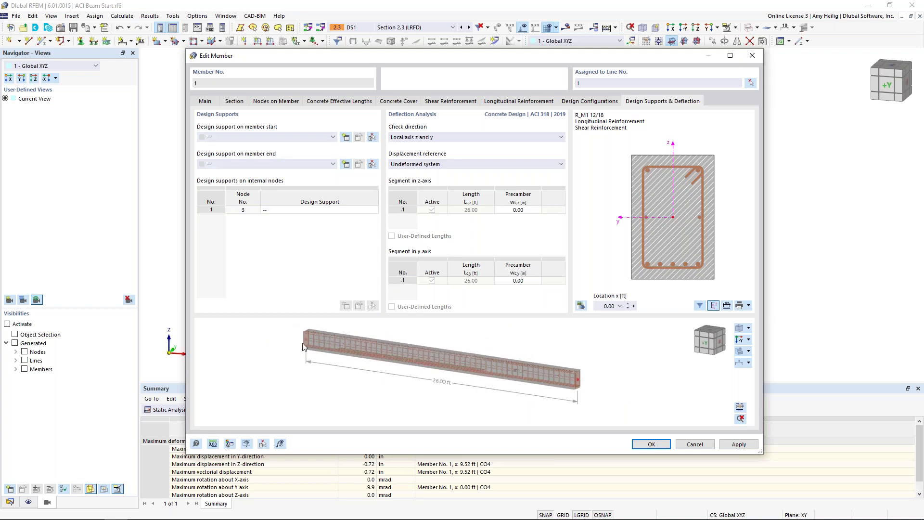
left_click(346, 137)
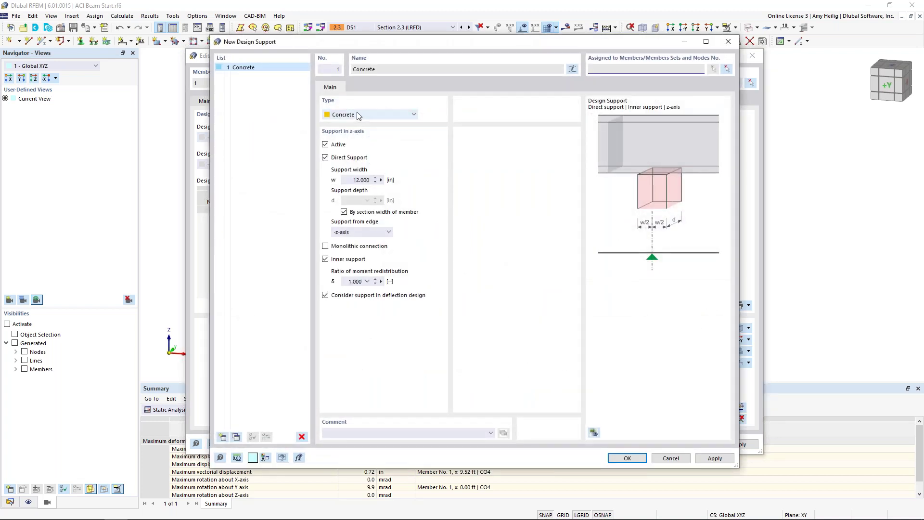
left_click(353, 180)
type("16")
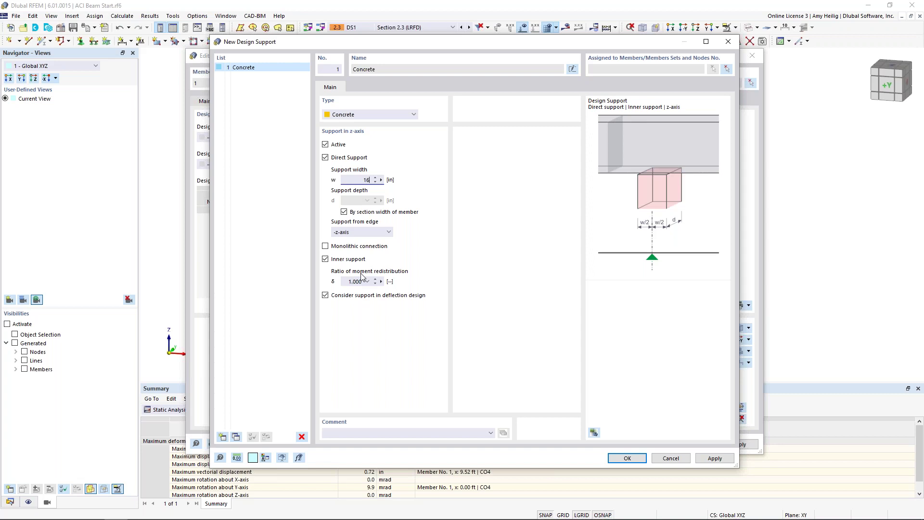
left_click(626, 458)
scroll(351, 356, "up", 5)
middle_click_drag(351, 355, 381, 405)
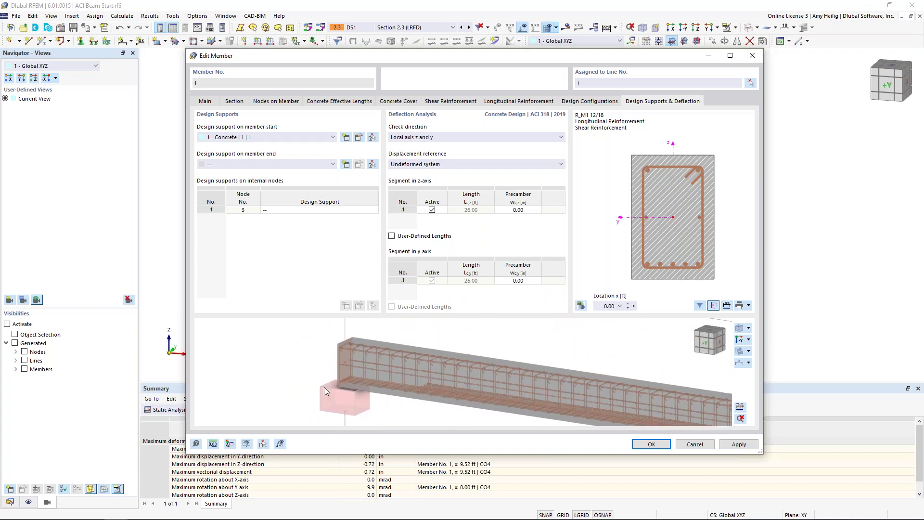
- Create a second concrete design support at internal node 3 with a 16 in support width and a moment redistribution ratio of 0.75
scroll(346, 387, "down", 3)
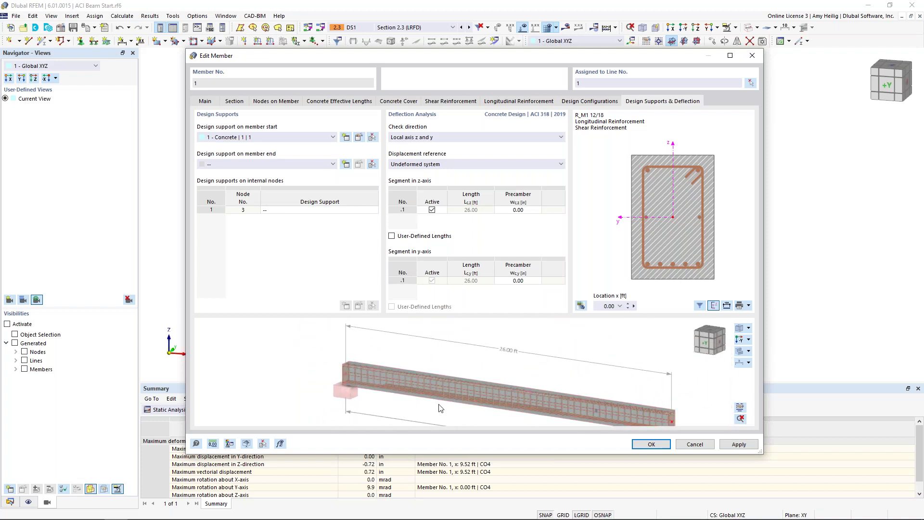
middle_click_drag(438, 406, 396, 389)
middle_click_drag(486, 366, 467, 350)
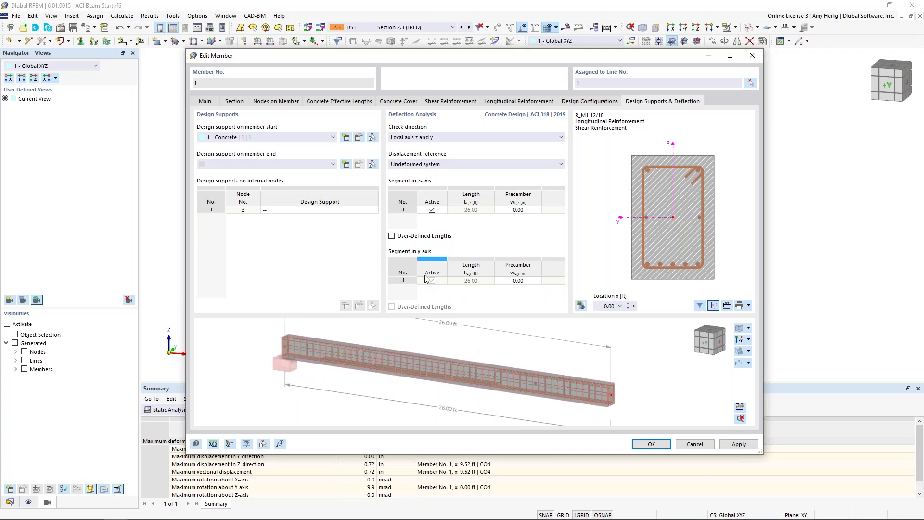
left_click(293, 212)
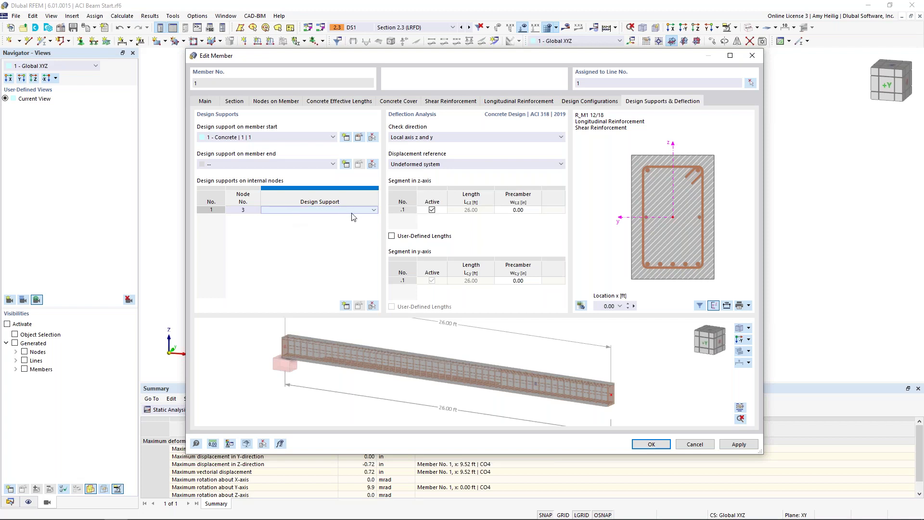
left_click(374, 210)
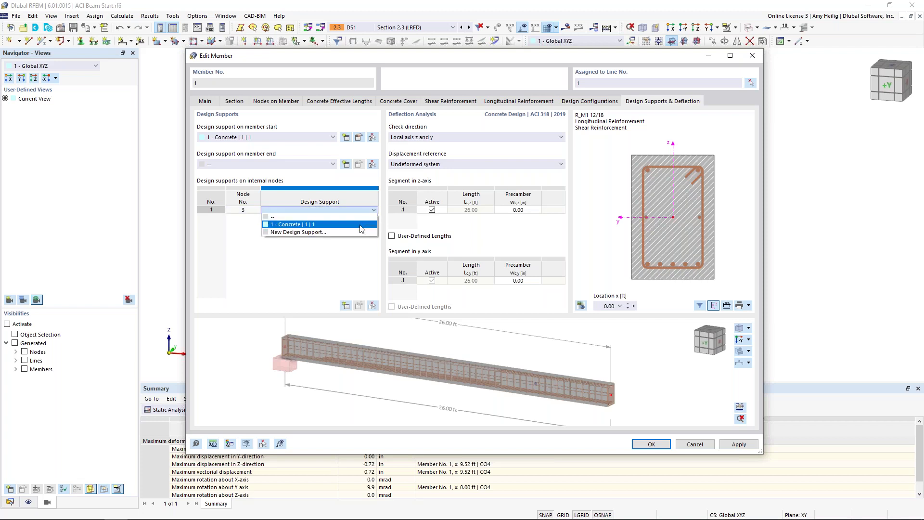
left_click(352, 232)
double_click(361, 180)
type("16")
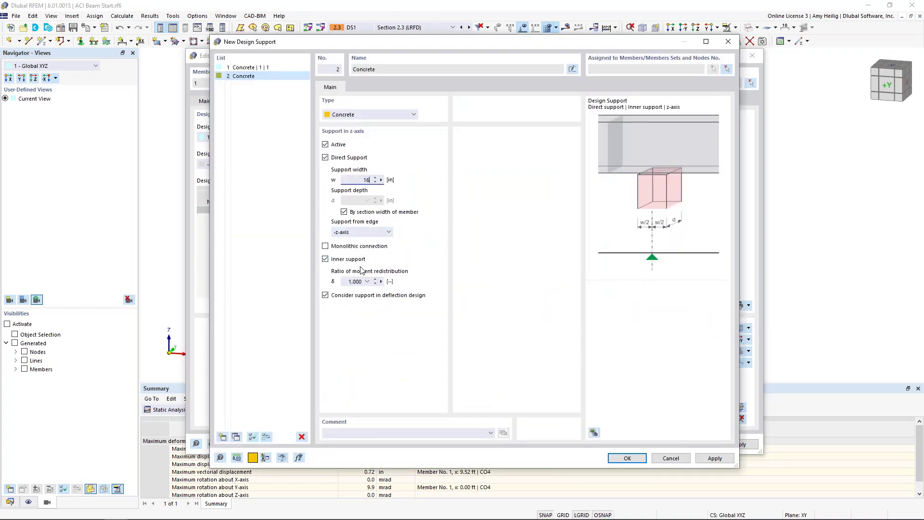
double_click(349, 281)
type("0.75")
left_click(630, 458)
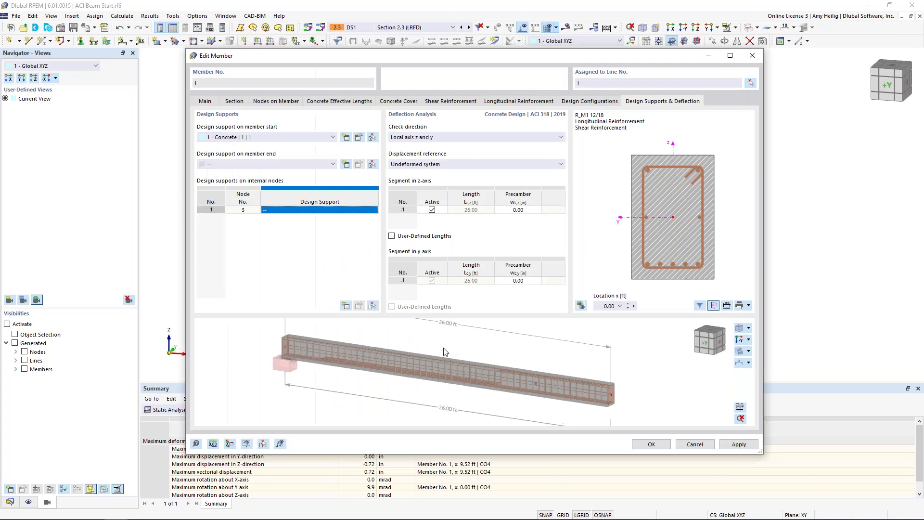
scroll(541, 412, "up", 3)
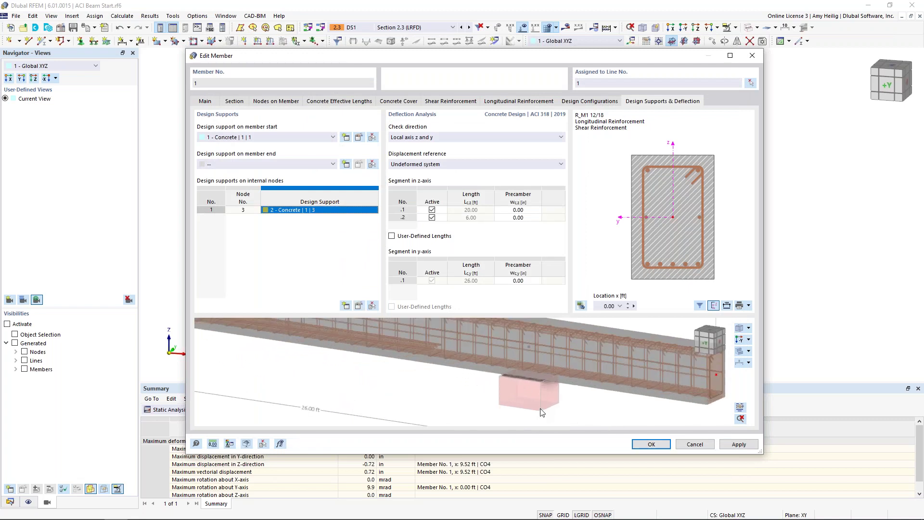
scroll(534, 391, "down", 4)
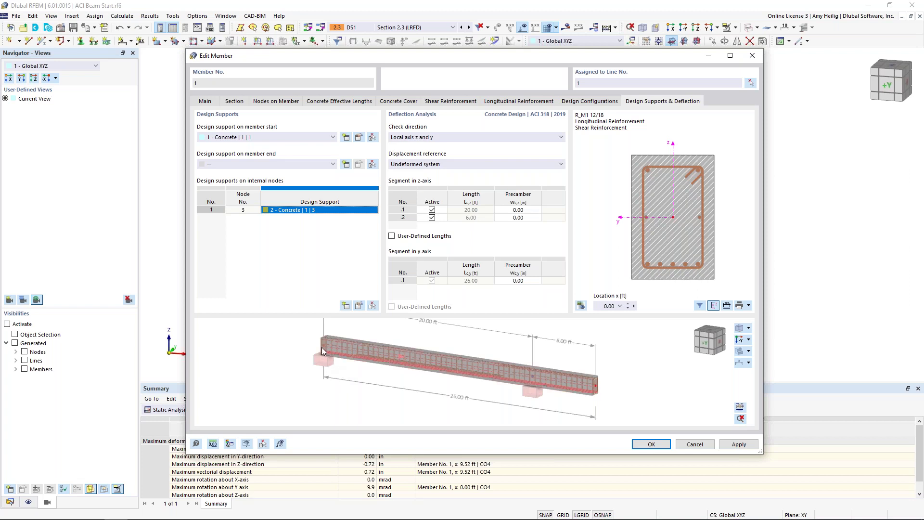
- Check the z-axis deflection segments, accept the member edits, and inspect the beam's design supports in the model
mouse_move(322, 345)
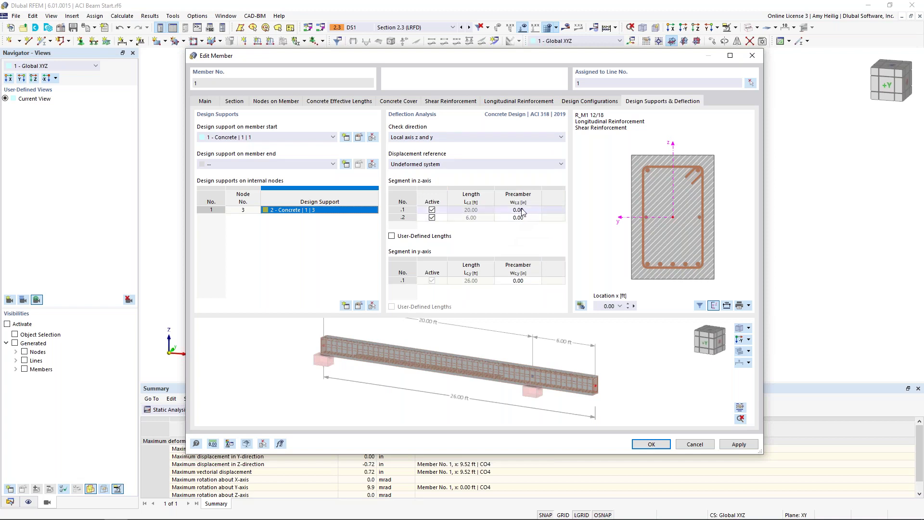
left_click(464, 217)
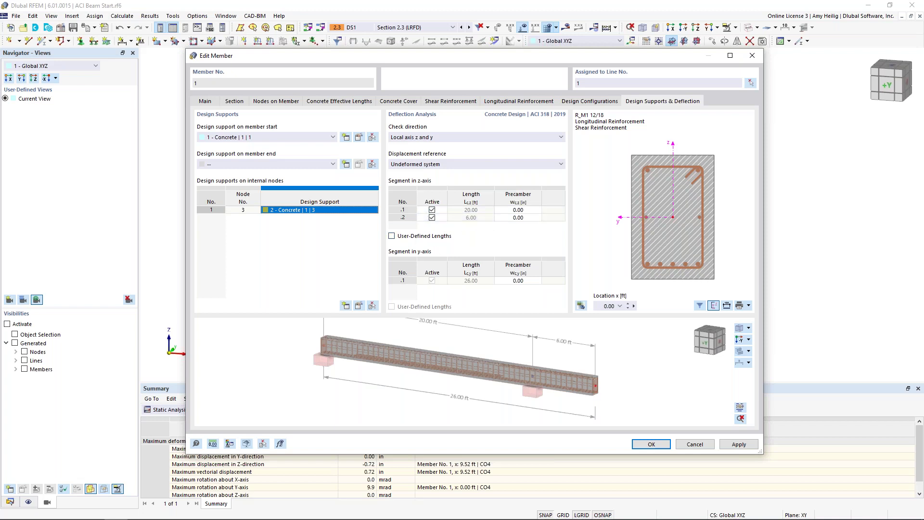
left_click(660, 445)
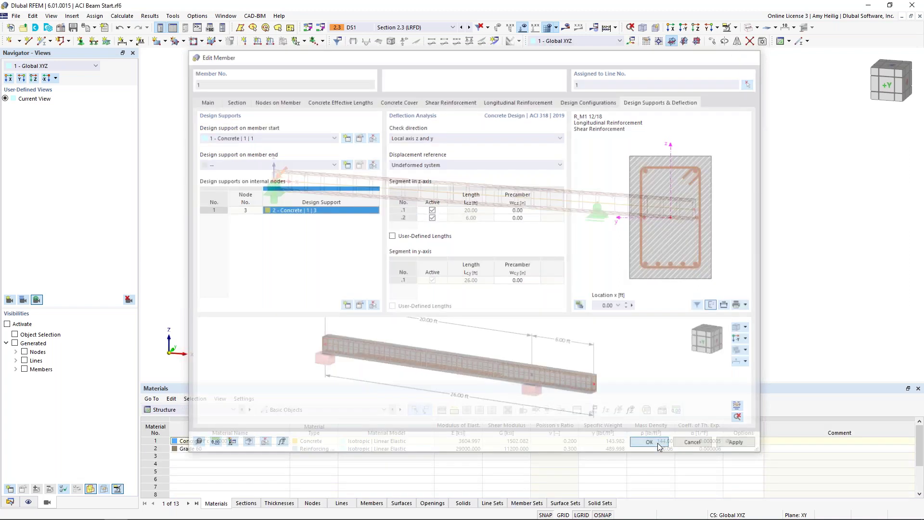
mouse_move(600, 274)
middle_mouse_down("ctrl")
mouse_move(512, 252)
mouse_move(602, 270)
middle_mouse_up("ctrl")
scroll(405, 238, "up", 3)
scroll(474, 261, "down", 1)
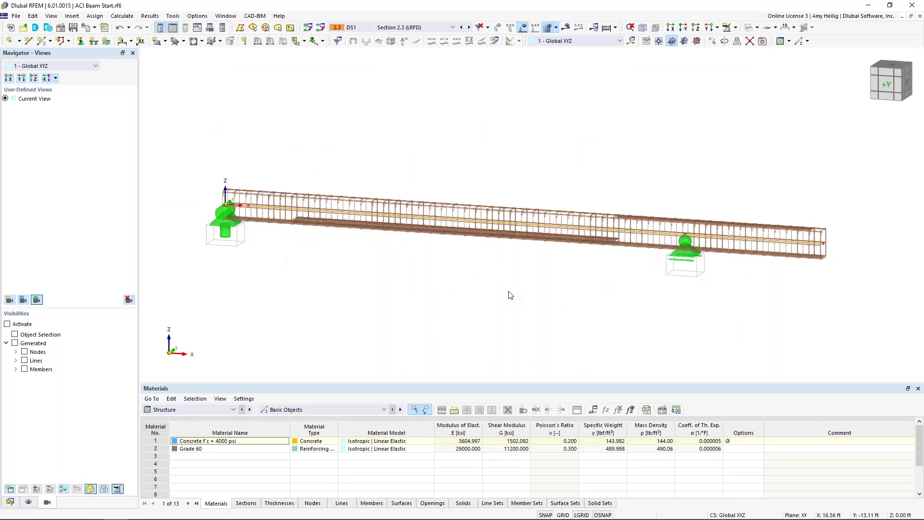
scroll(510, 295, "down", 1)
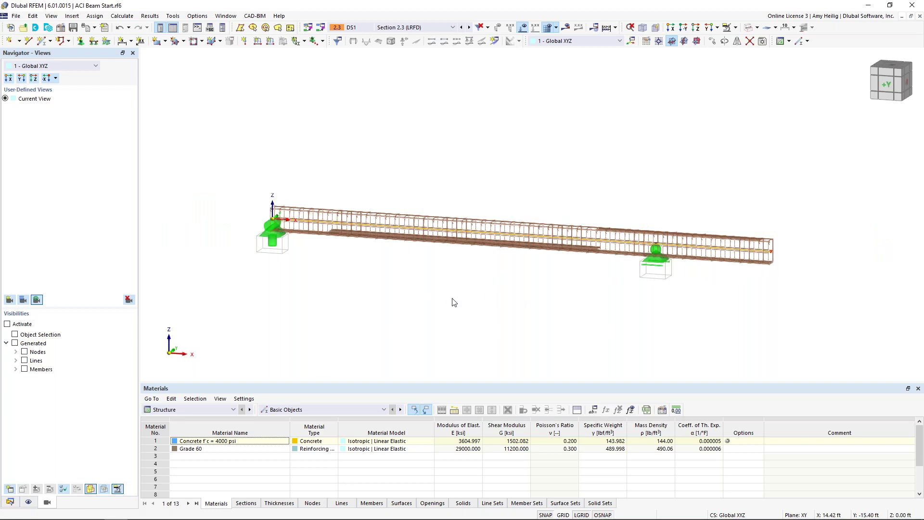
- Show the design situations of the Concrete Design input data in an enlarged table and keep DS1 as Strength design (LRFD)
left_click_drag(328, 383, 340, 310)
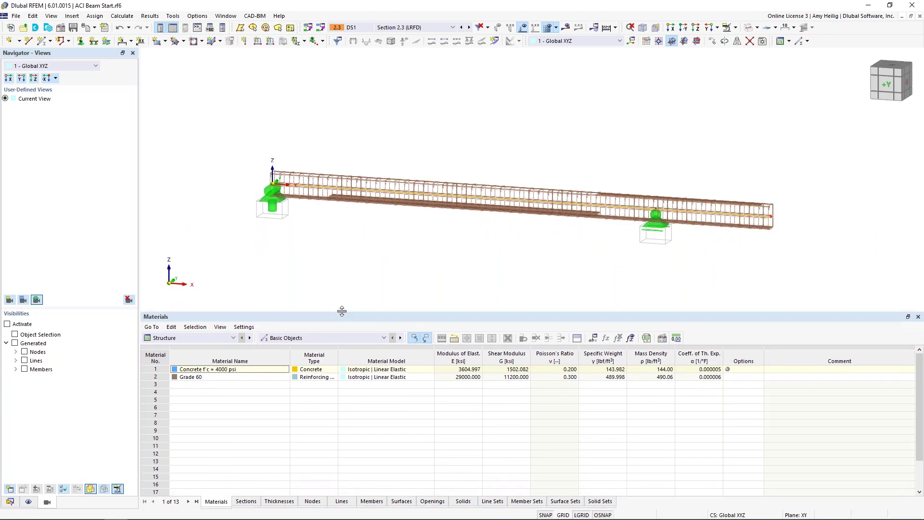
left_click(217, 338)
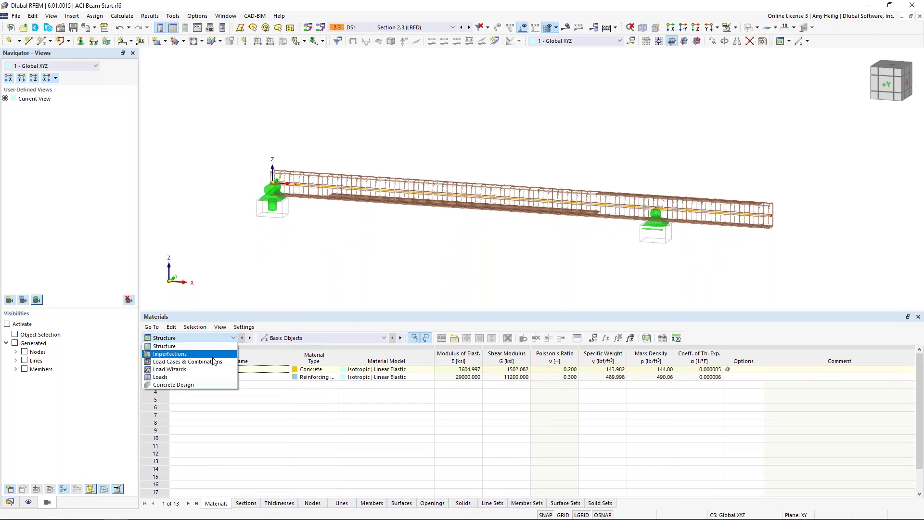
left_click(208, 385)
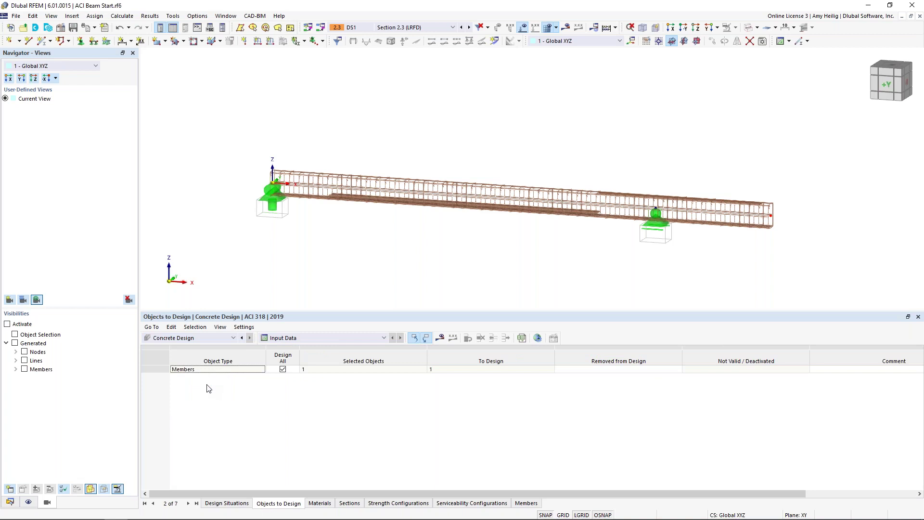
left_click(230, 504)
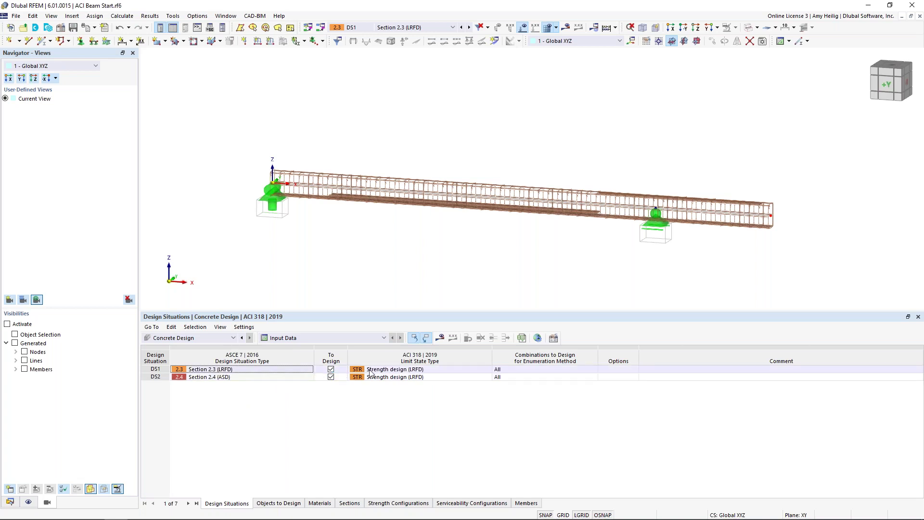
left_click(387, 371)
left_click(487, 369)
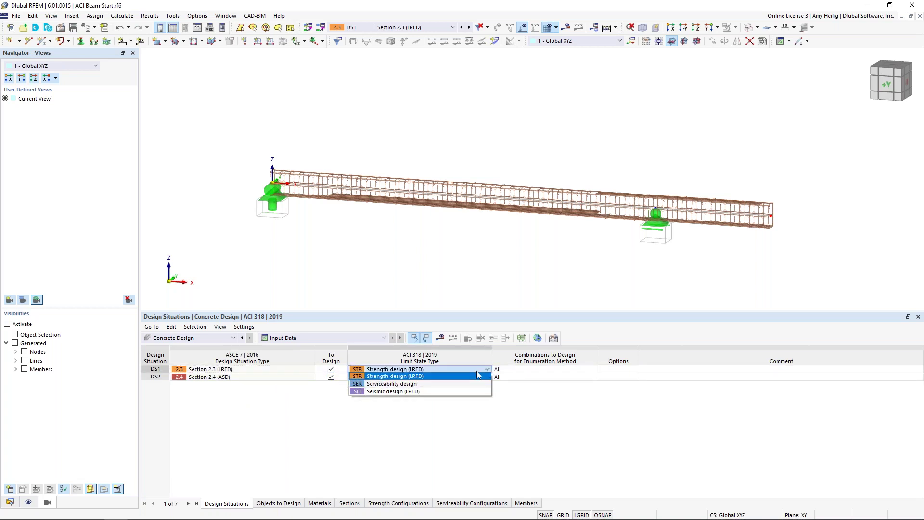
left_click(439, 379)
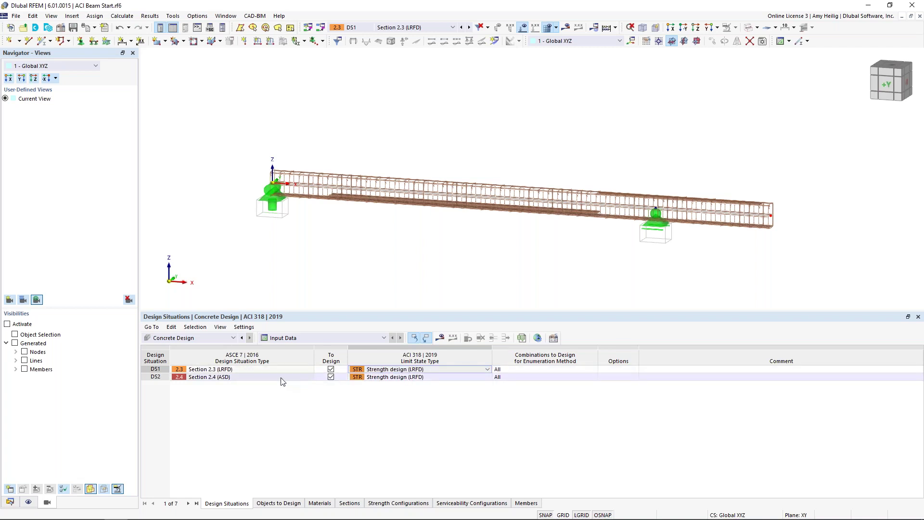
- Set the ACI 318 limit state type of design situation DS2, Section 2.4 (ASD), to Serviceability design
left_click(407, 379)
left_click(487, 378)
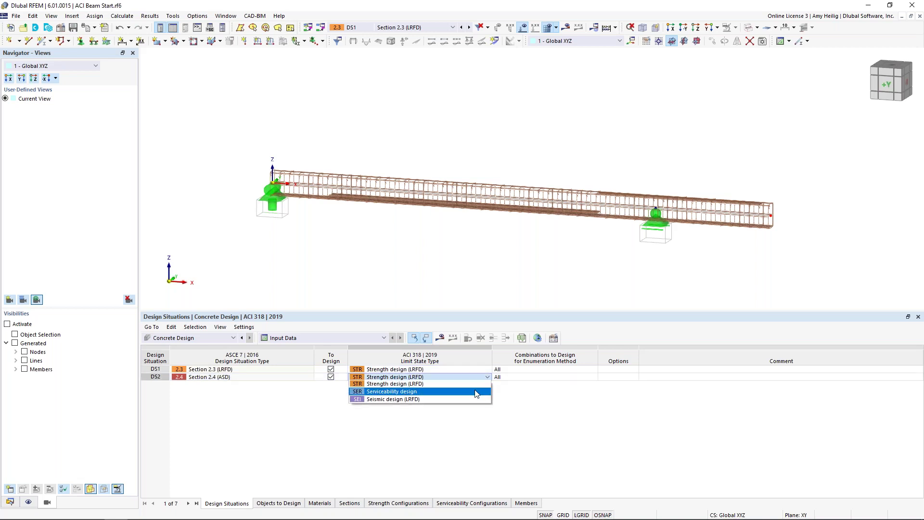
left_click(476, 392)
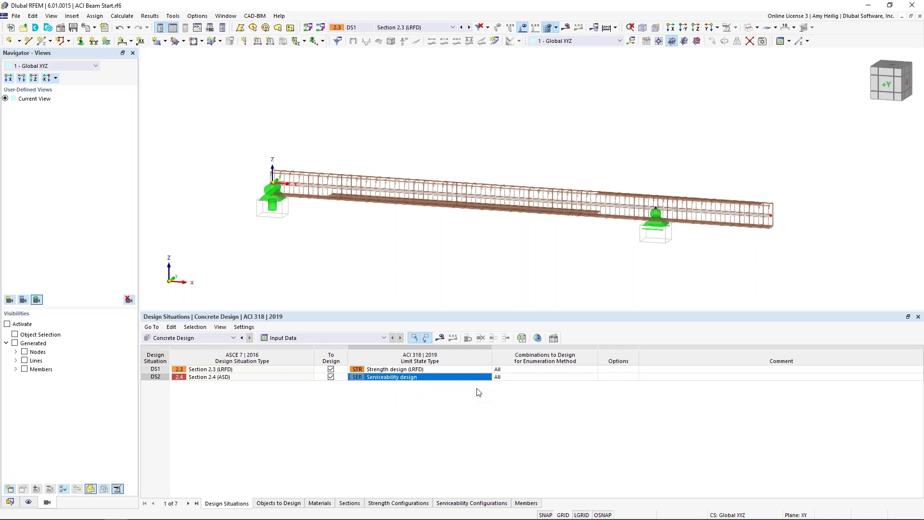
left_click(487, 379)
left_click(487, 379)
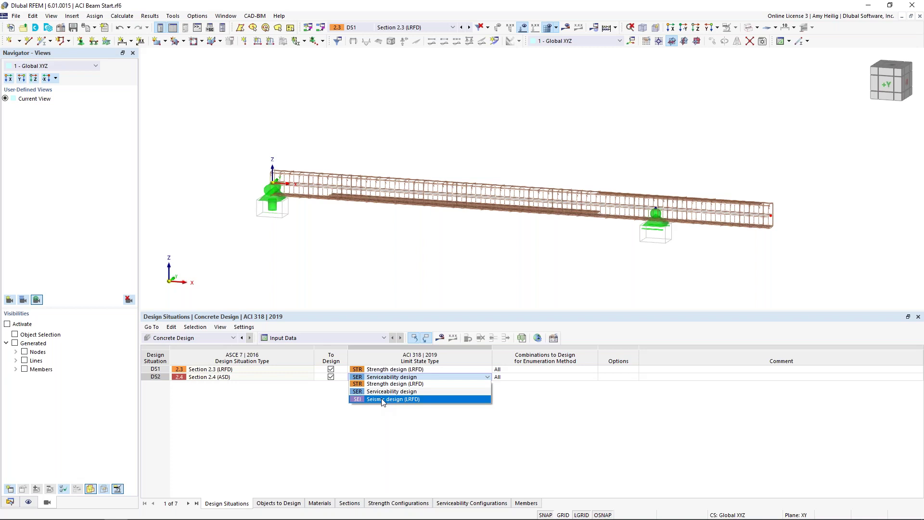
left_click(385, 419)
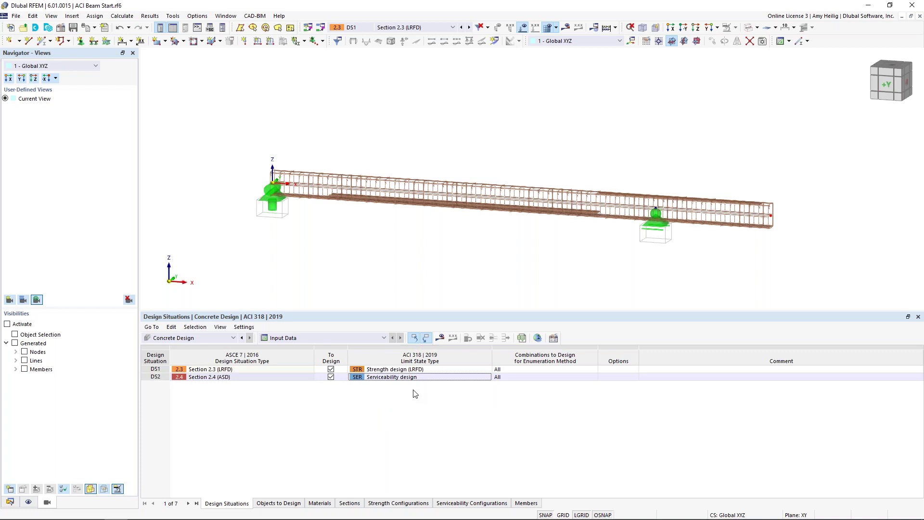
- Check the objects to design, run the concrete design calculation, and enlarge the table of design ratios by member
left_click(272, 503)
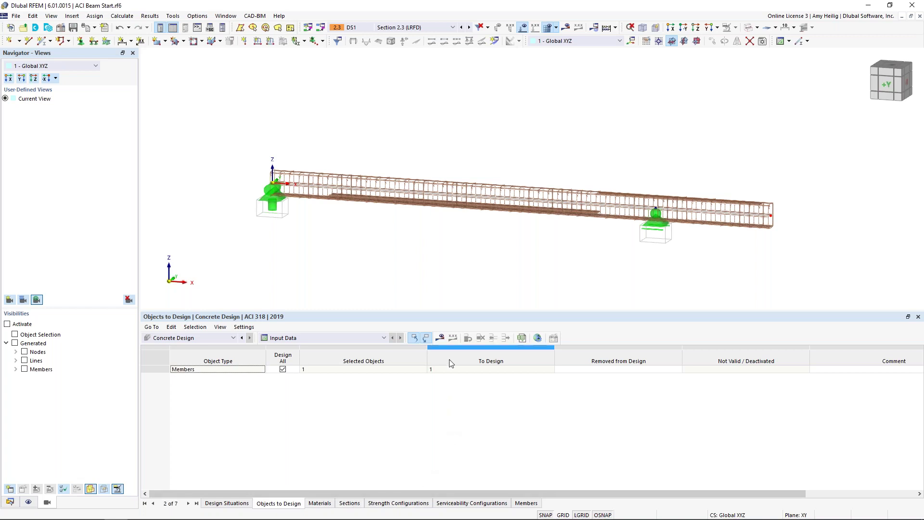
left_click(440, 339)
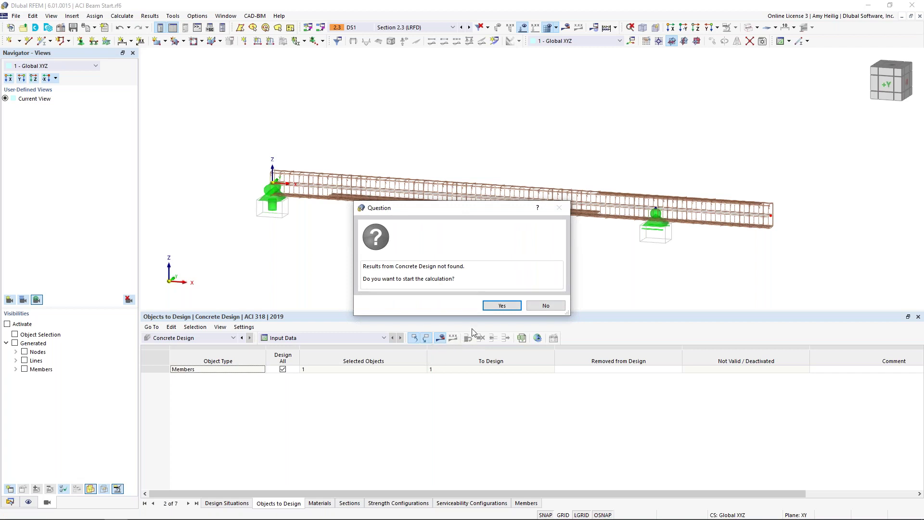
left_click(502, 306)
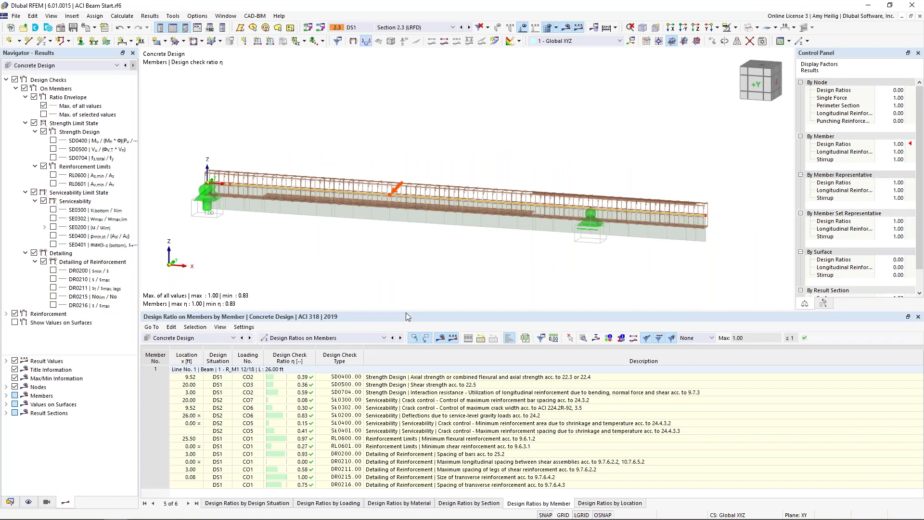
left_click_drag(406, 313, 405, 255)
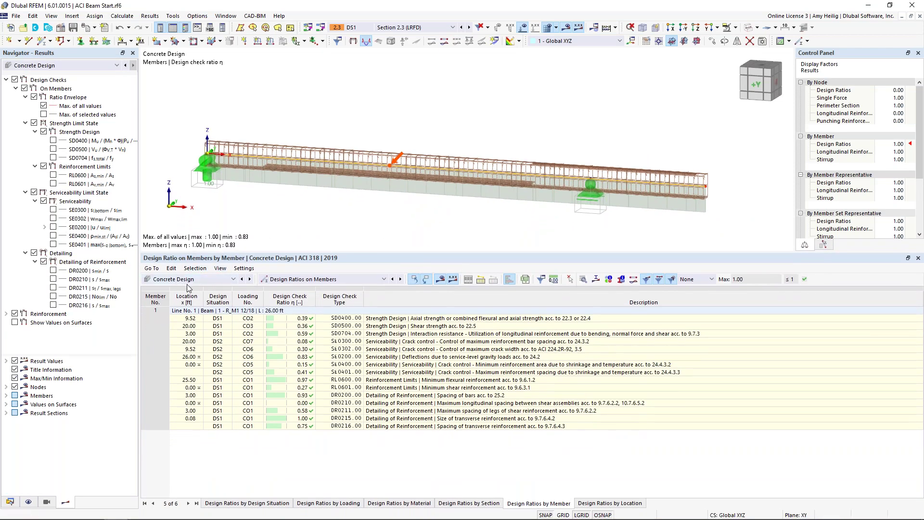
- Keep the Design Ratios on Members table, filter it to the Max ratio only, and restore the filter to None
left_click(297, 283)
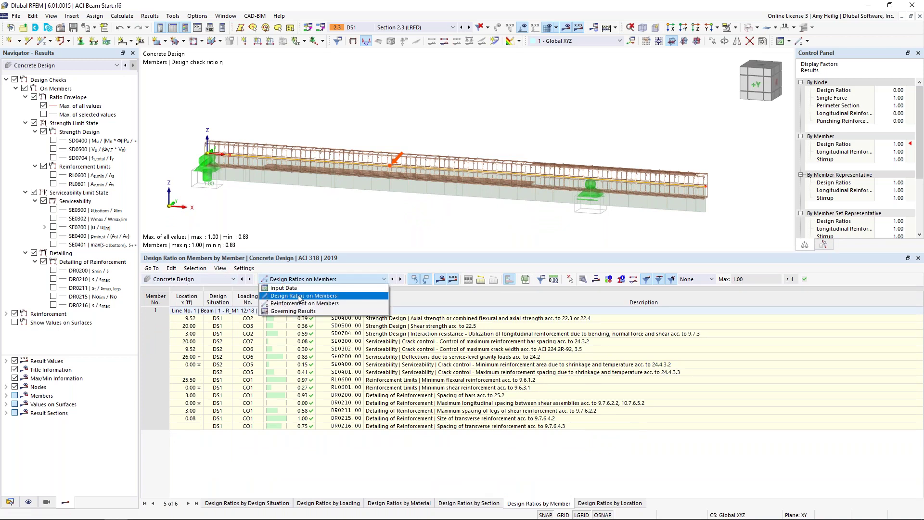
left_click(301, 296)
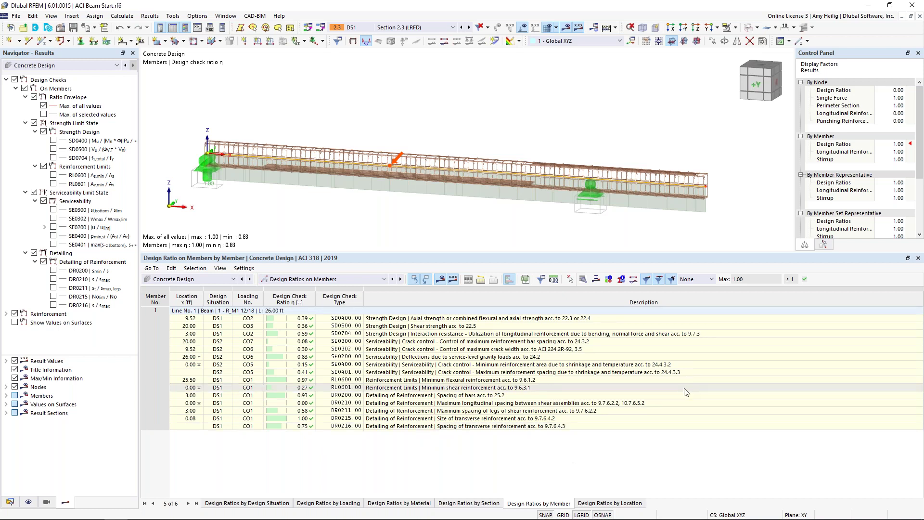
left_click(712, 280)
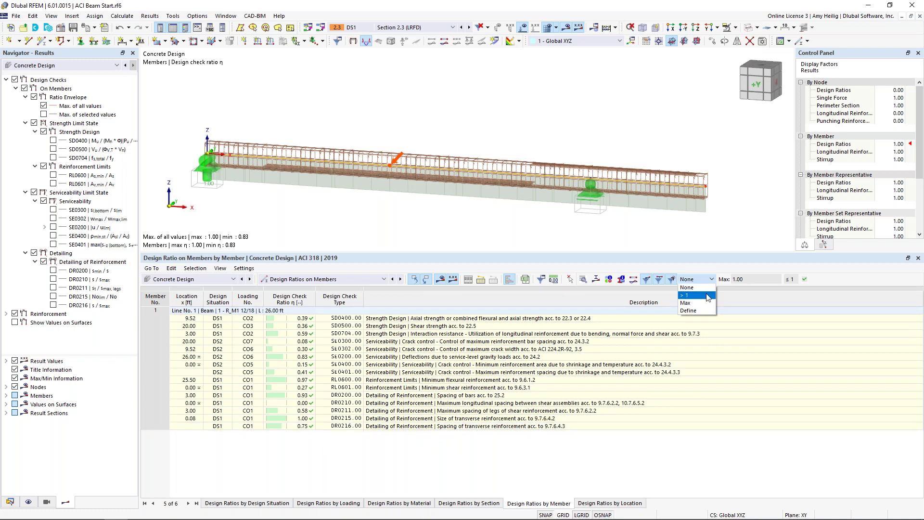
left_click(706, 303)
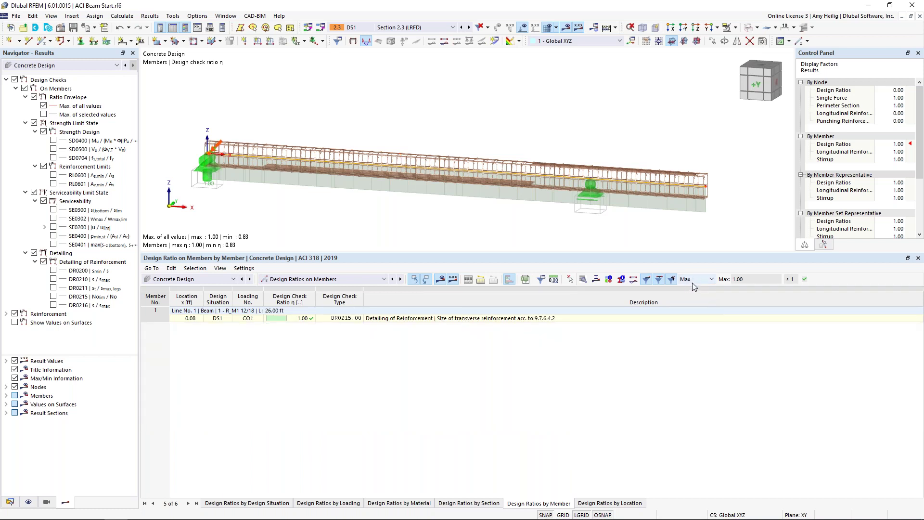
key("Up")
key("Up")
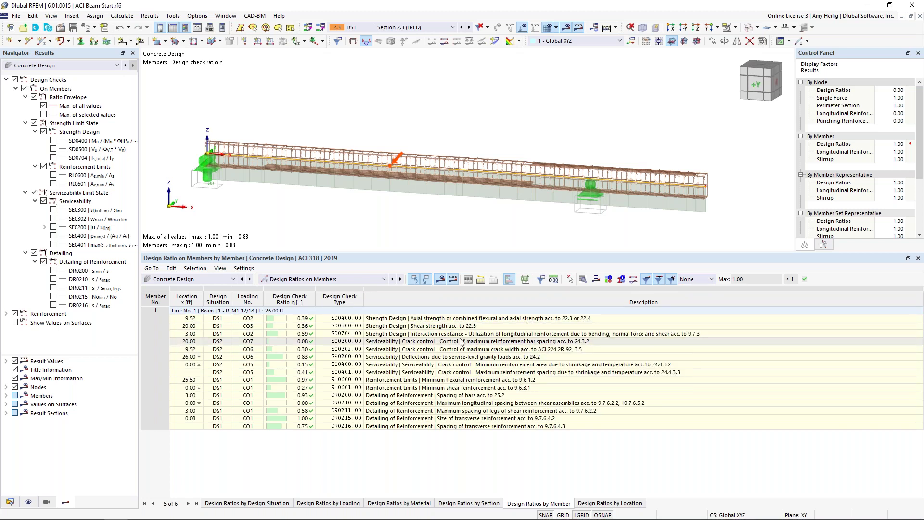
- Locate the crack width, minimum reinforcement area and service-level deflection checks on the beam from their rows in the ratios table
left_click(447, 349)
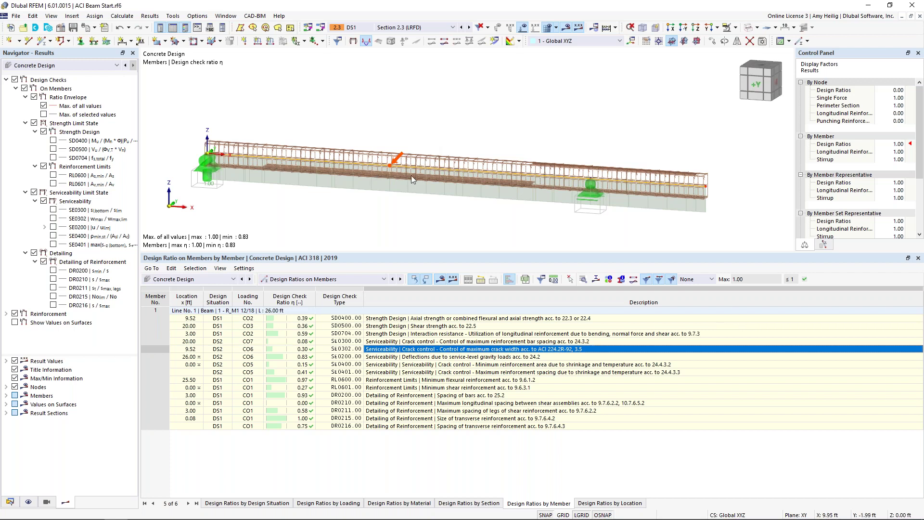
left_click(437, 364)
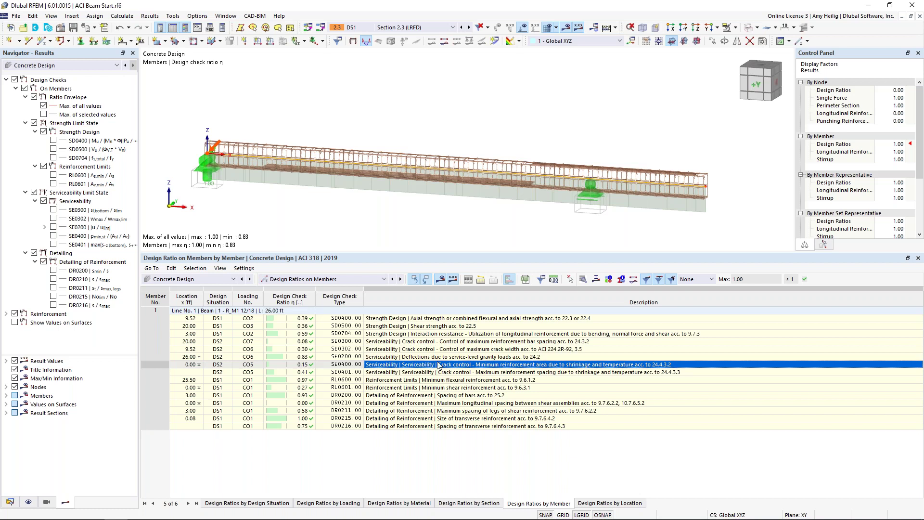
key("Up")
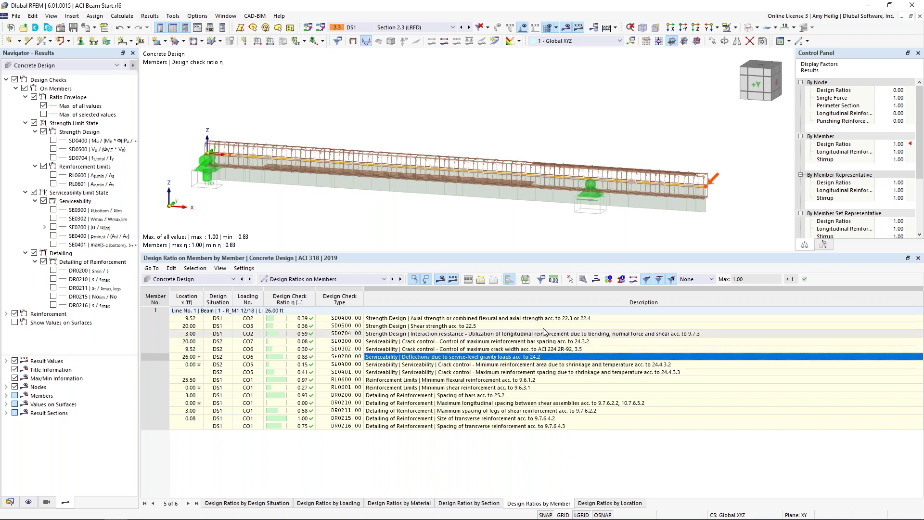
- Open the design check details of the SE0200 deflection check and read through its formulas and symbol explanations
left_click(582, 280)
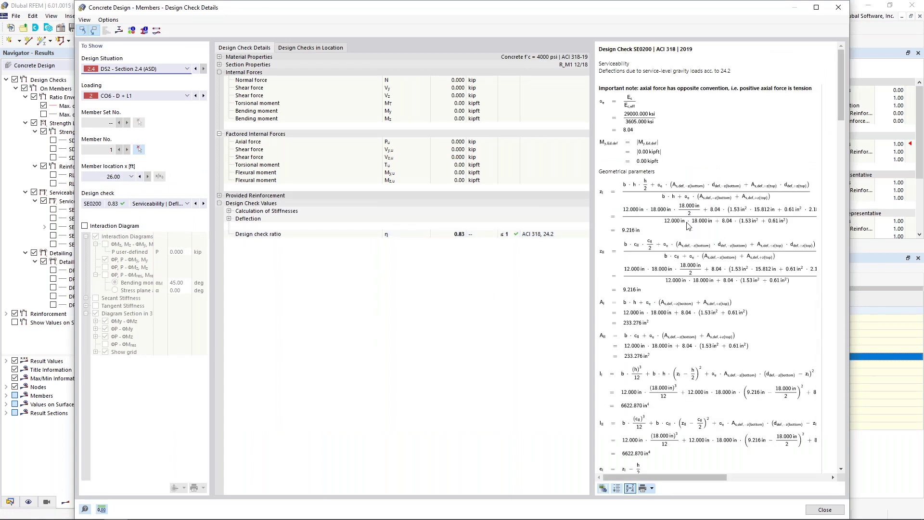
scroll(681, 298, "down", 10)
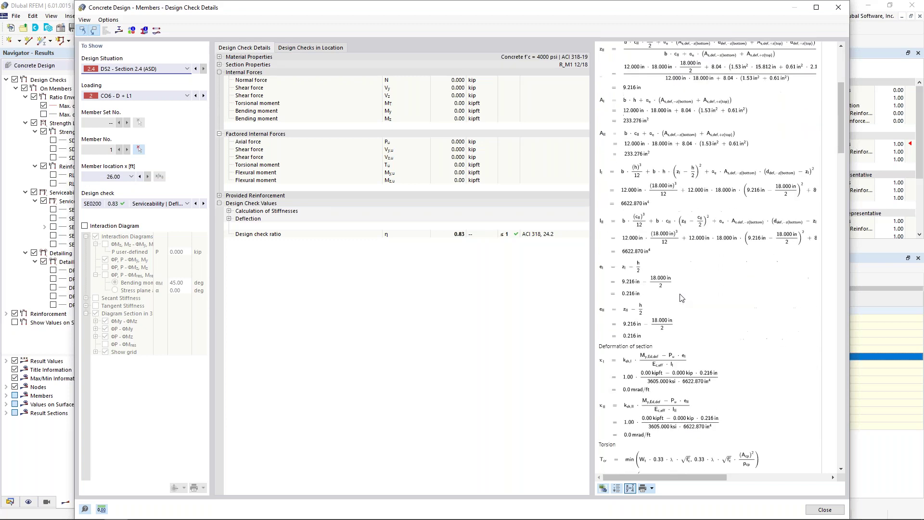
scroll(681, 297, "down", 10)
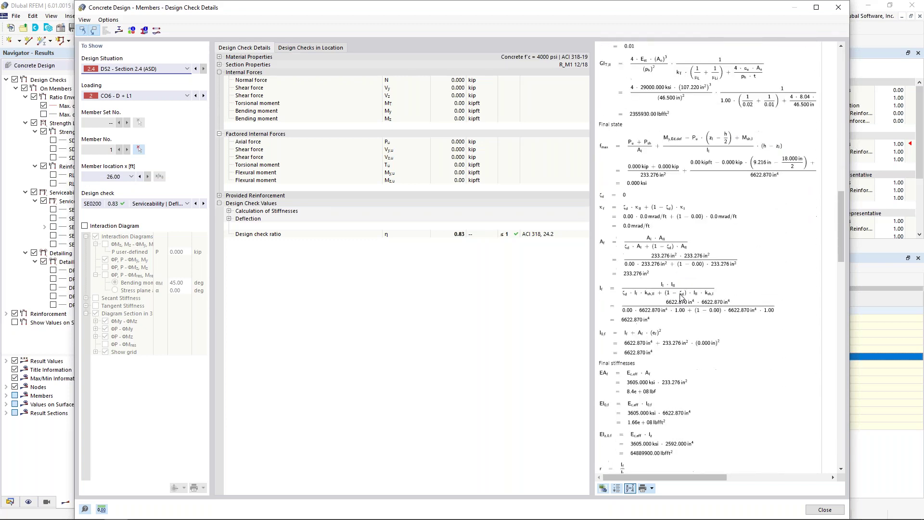
scroll(681, 298, "down", 15)
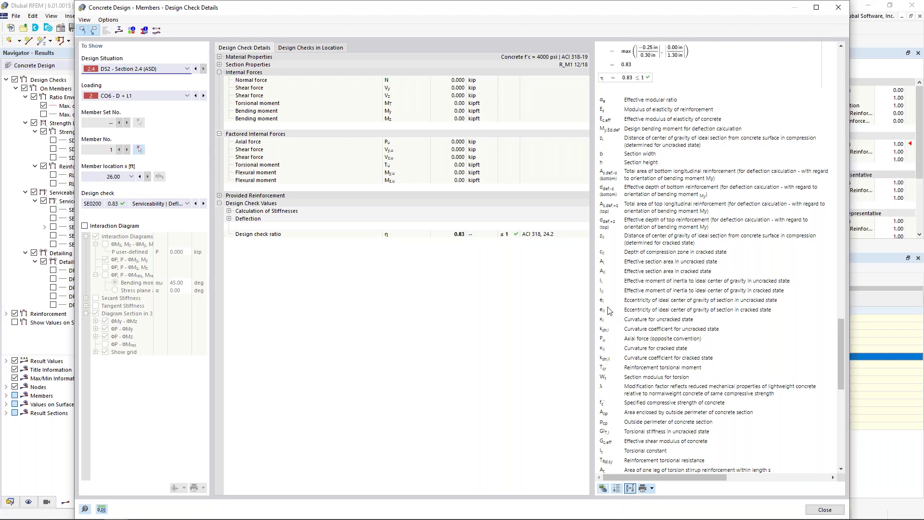
scroll(652, 306, "up", 20)
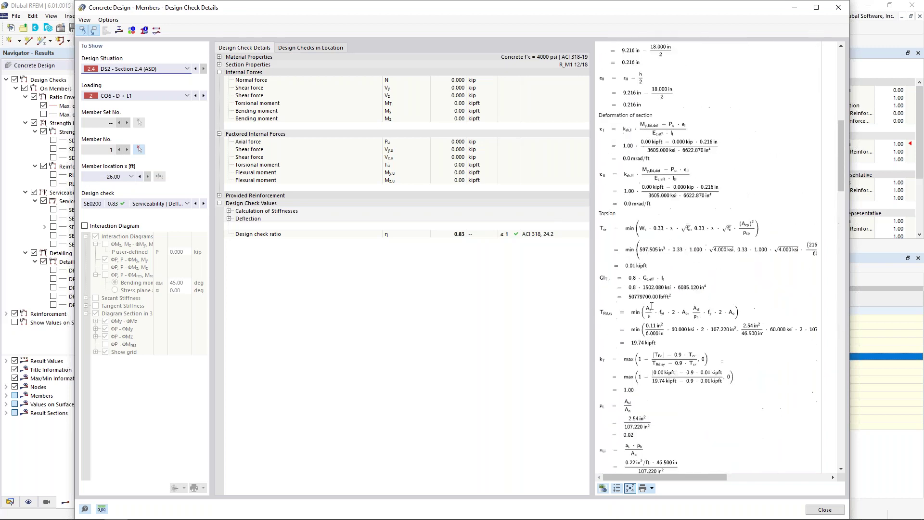
scroll(651, 307, "up", 15)
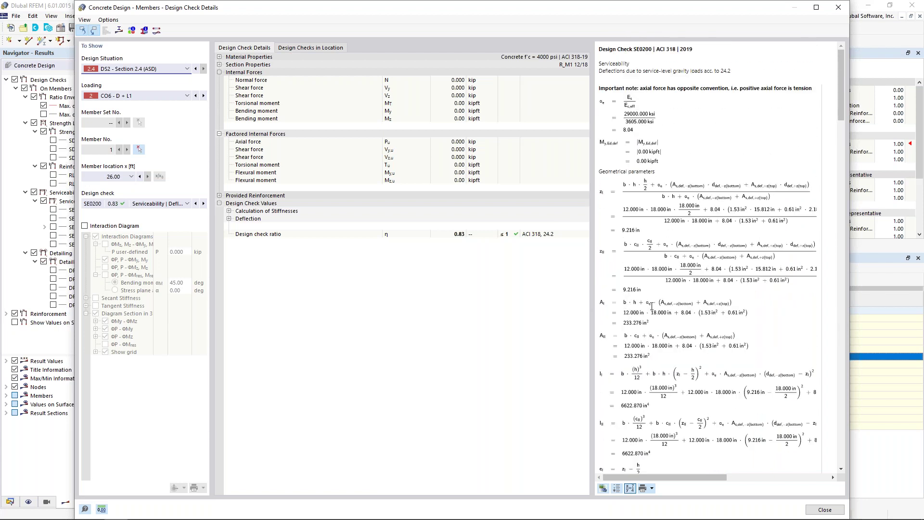
scroll(818, 296, "down", 5)
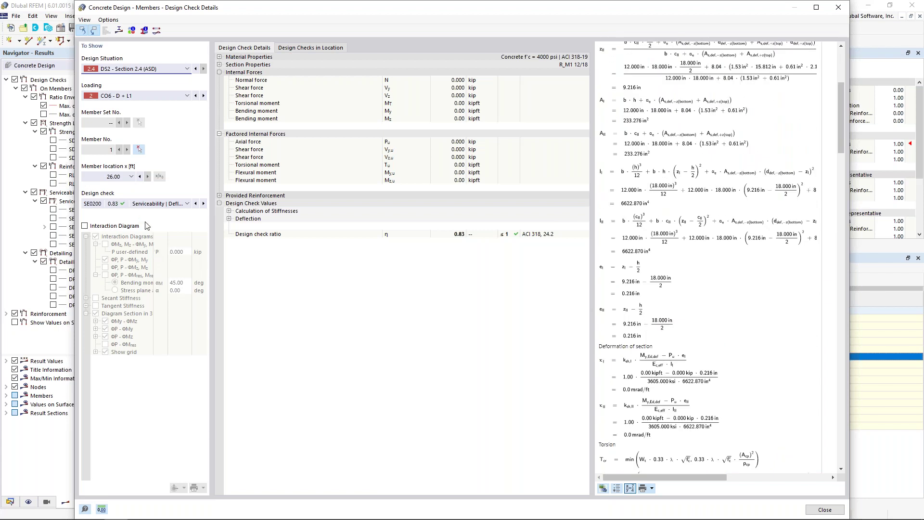
- View the details of design checks SE0300 and SE0400 at the same member location, and close the details window
left_click(148, 204)
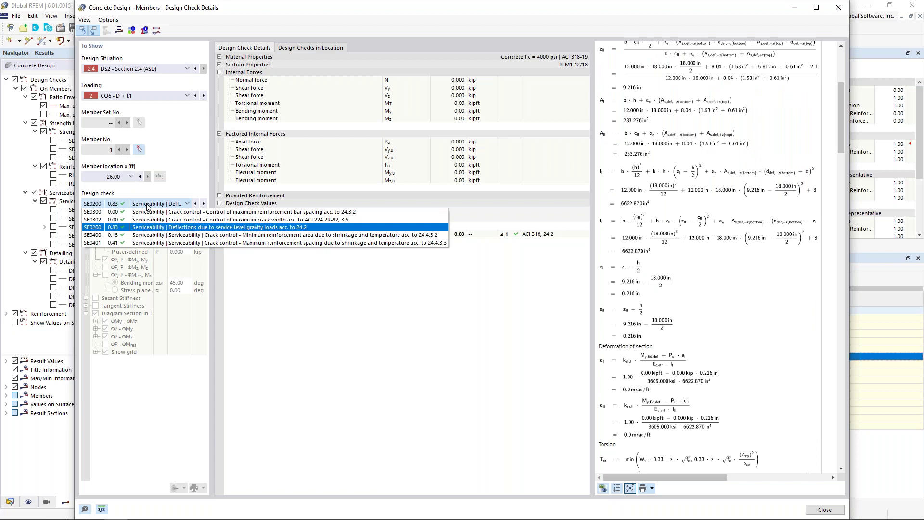
left_click(147, 205)
left_click(147, 205)
left_click(145, 212)
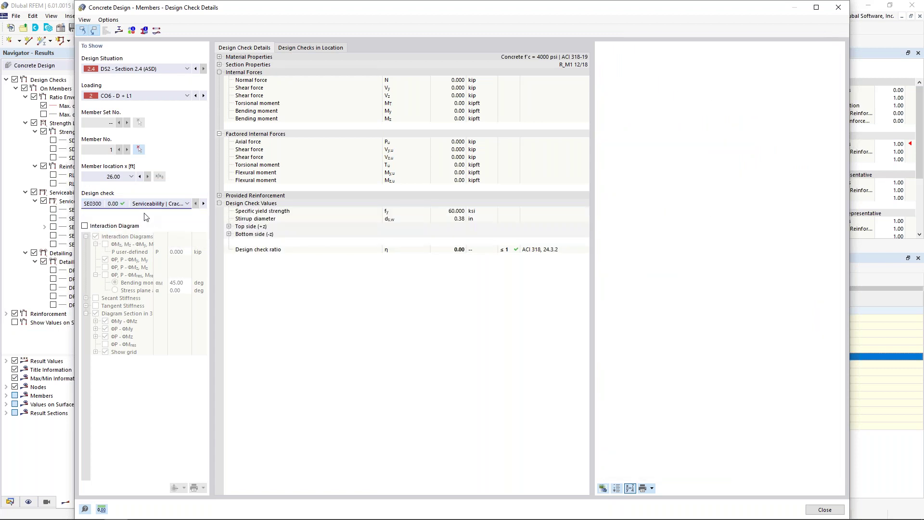
left_click(147, 206)
left_click(142, 234)
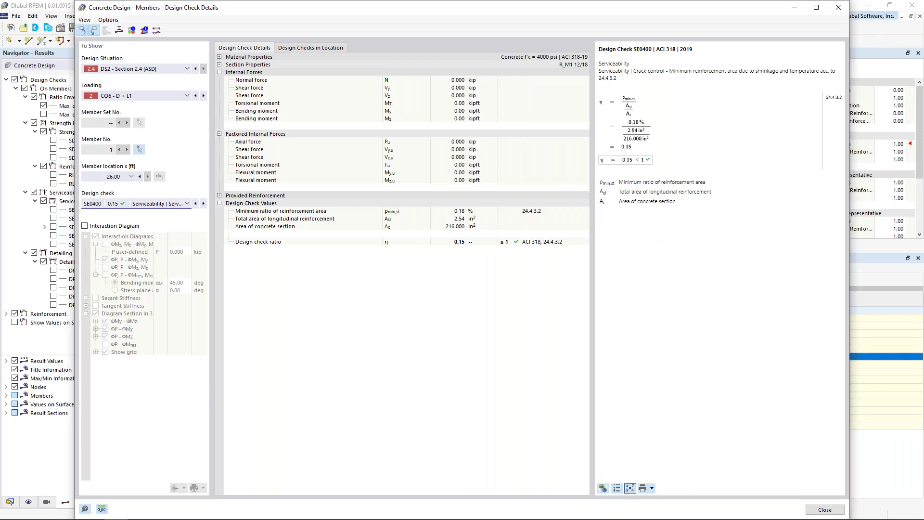
left_click(838, 7)
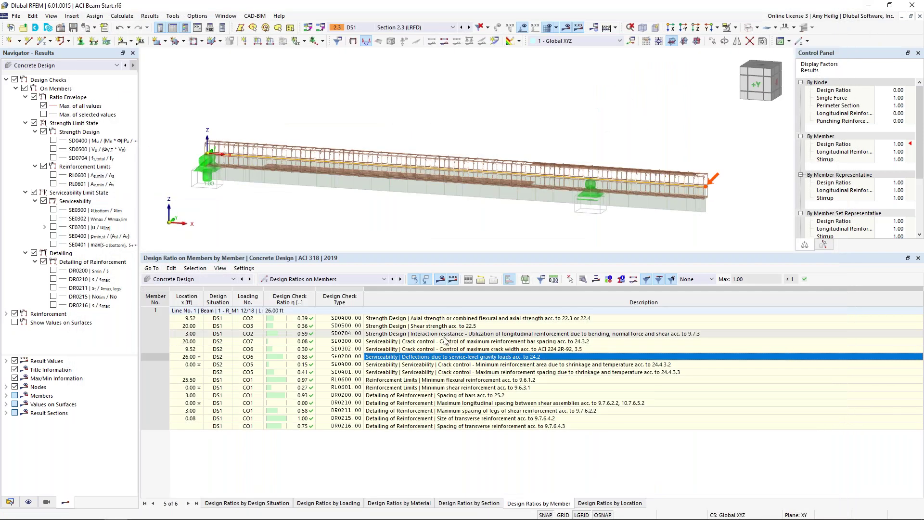
- Examine the SD0400 flexural strength check details and its stress diagram in the section, and return to the results table
left_click(412, 319)
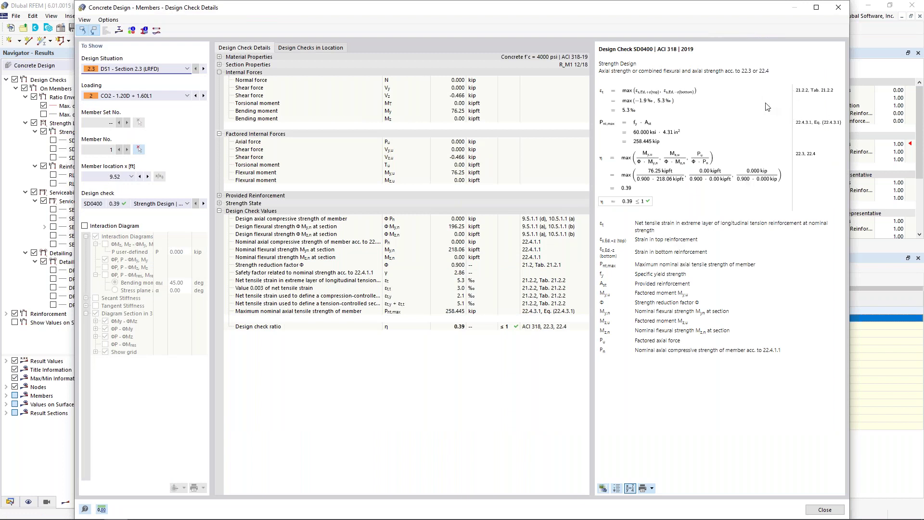
left_click(119, 31)
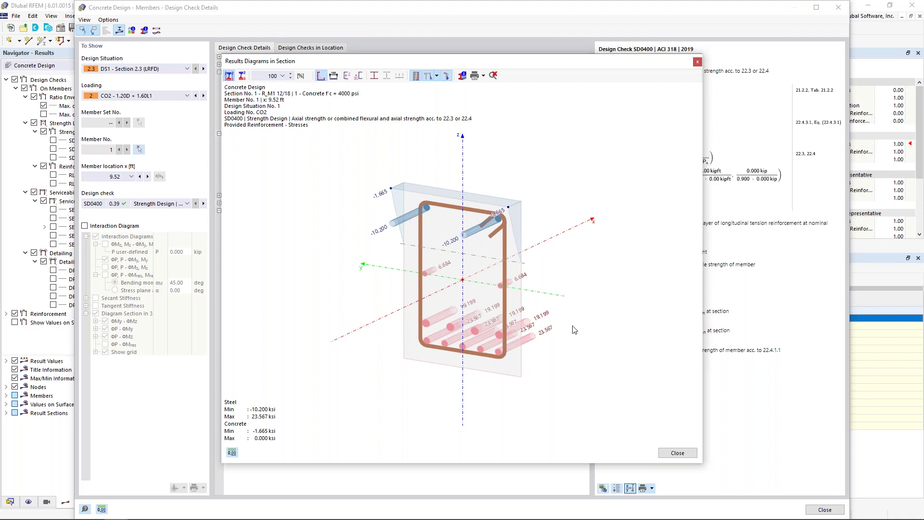
left_click(686, 453)
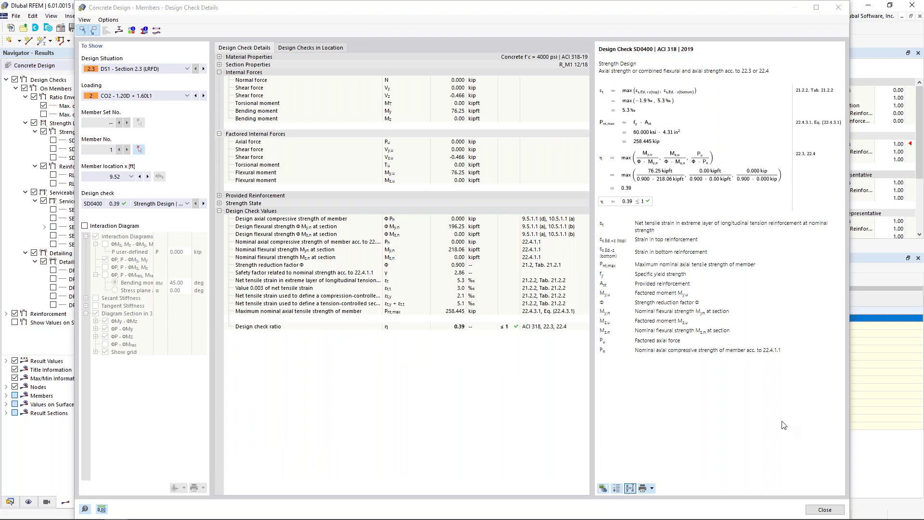
left_click(825, 509)
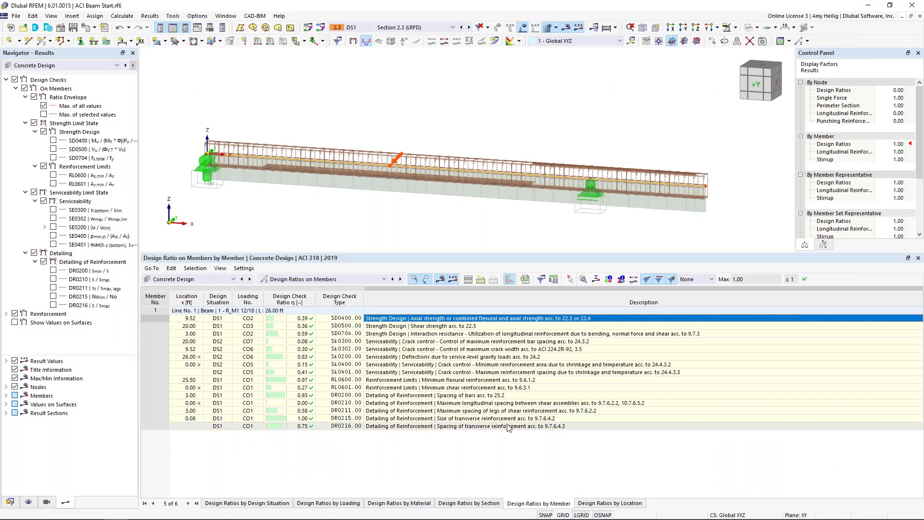
- Turn off the Reinforcement results for Concrete Design and show the list of design checks on members
left_click(27, 67)
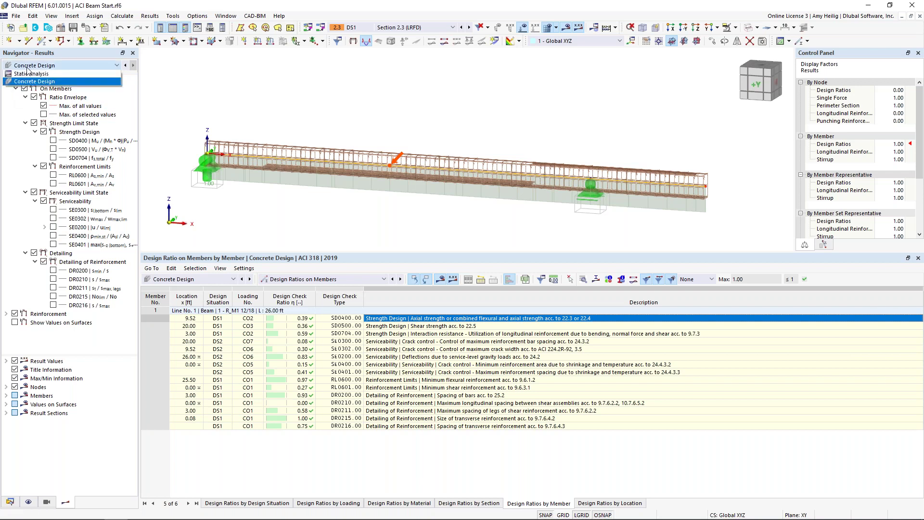
left_click(27, 82)
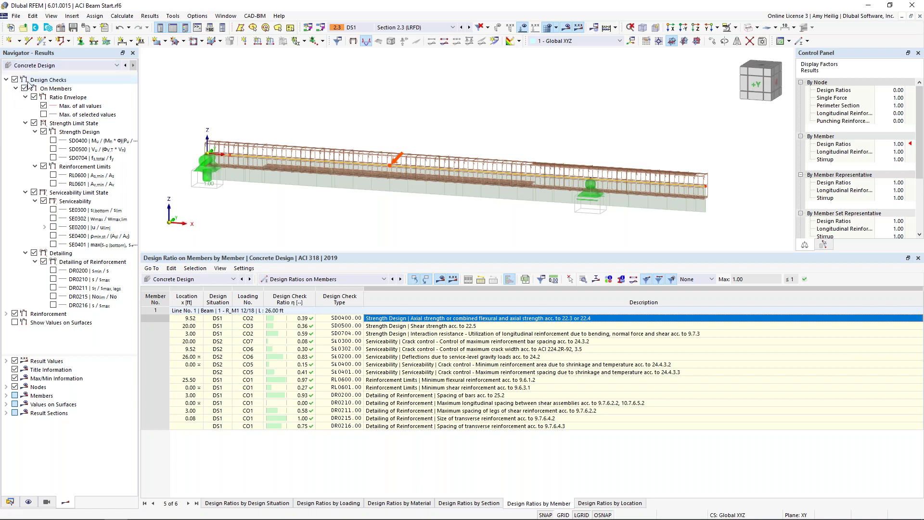
left_click(6, 81)
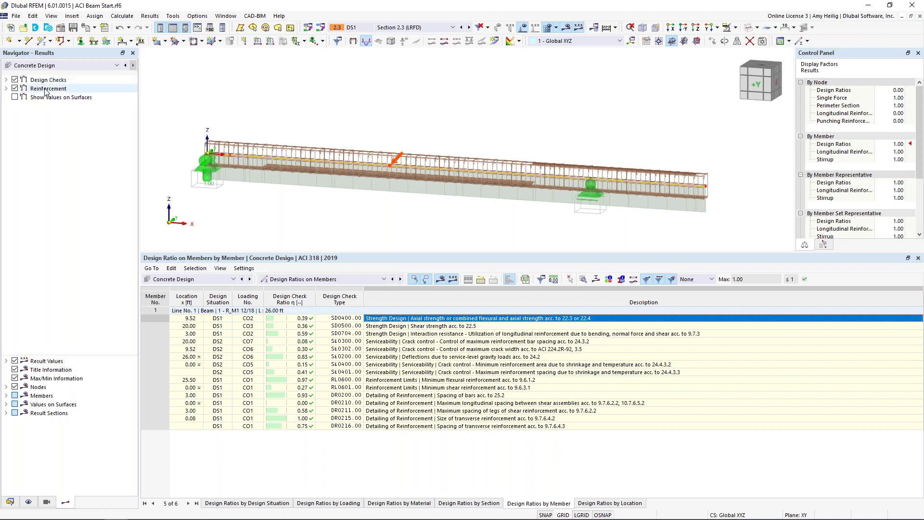
left_click(15, 89)
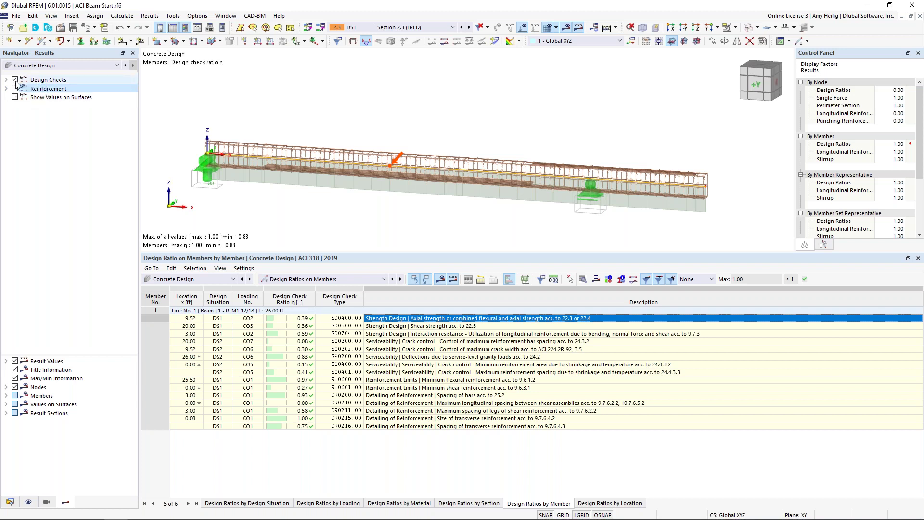
left_click(7, 81)
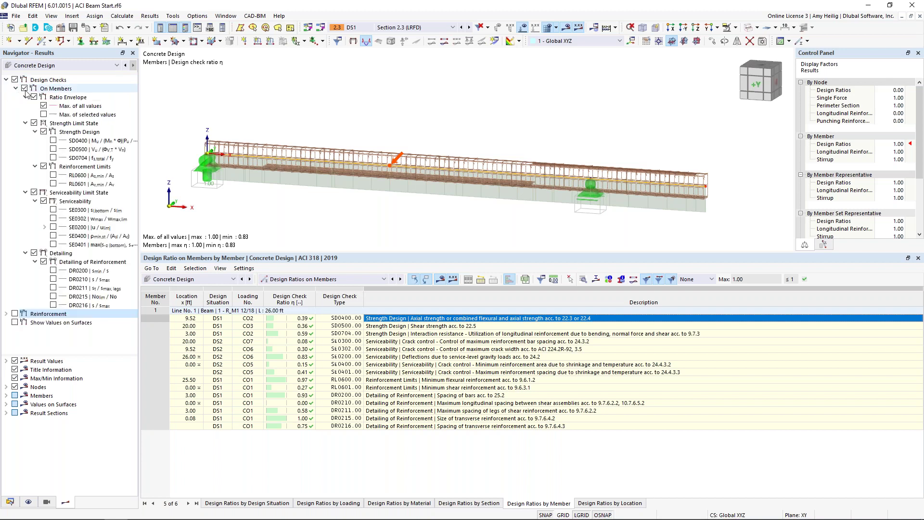
- Hide the member reinforcement under the concrete design display types and return to the Concrete Design results list
left_click(29, 502)
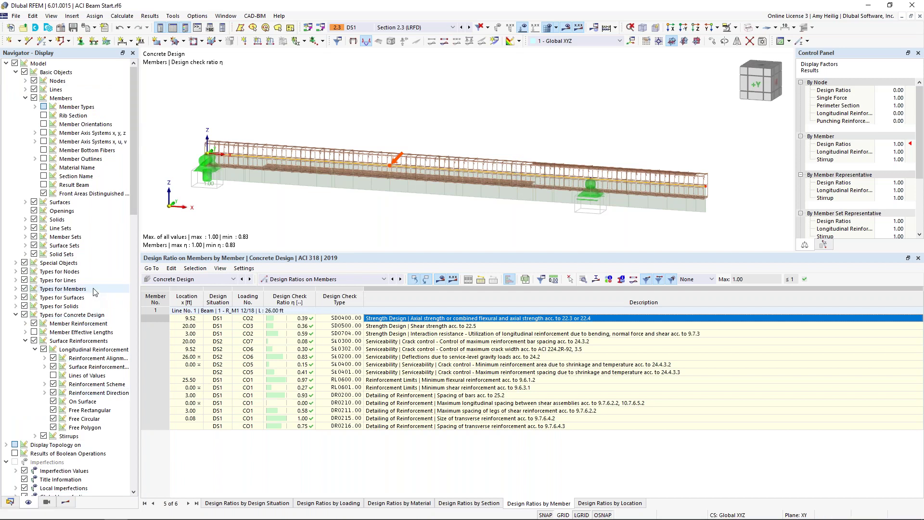
left_click(25, 341)
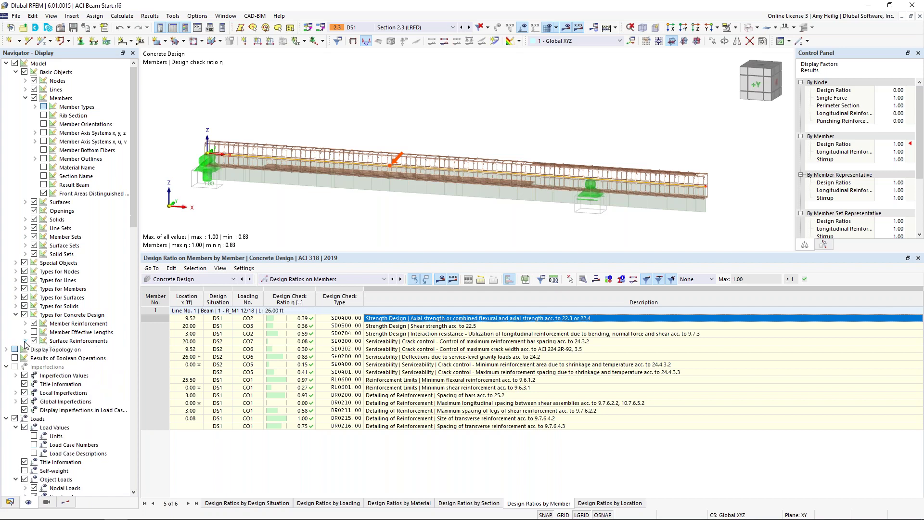
left_click(33, 323)
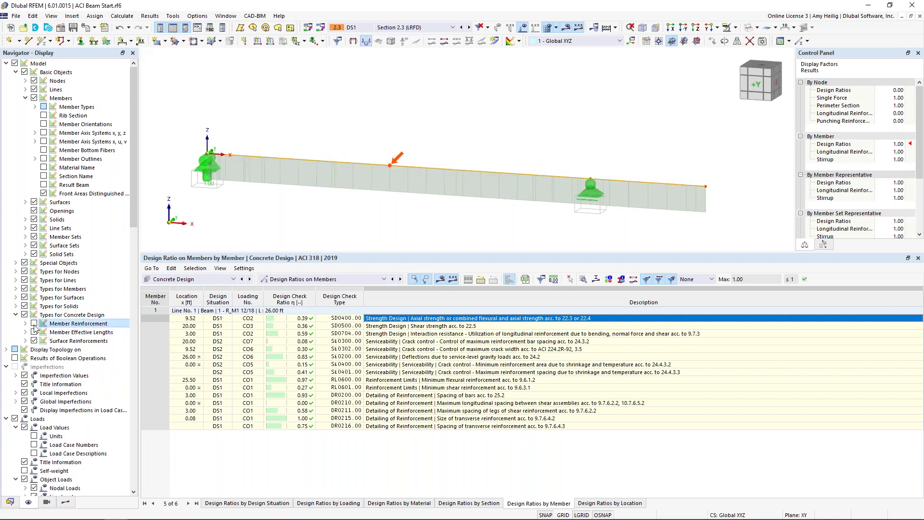
left_click(66, 502)
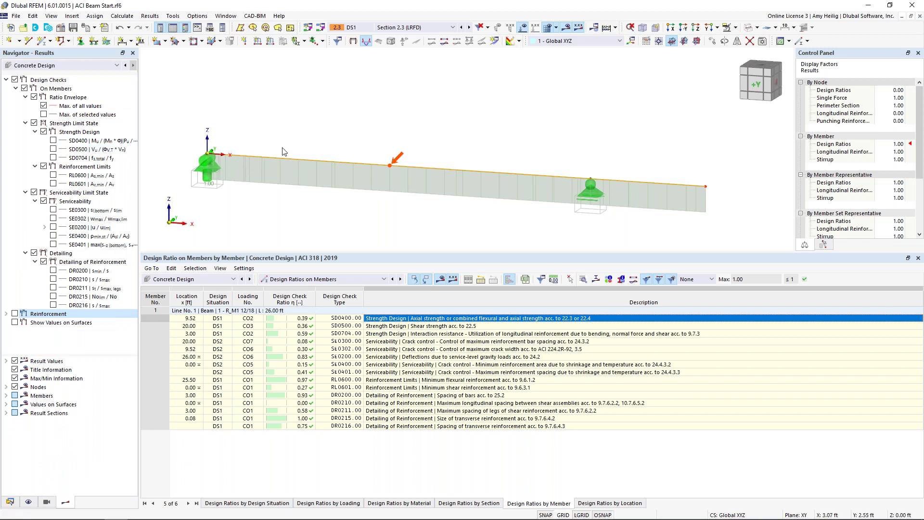
- Replace the ratio envelope on the beam with the SD0400 and SD0500 strength diagrams and show their color legend
left_click(34, 97)
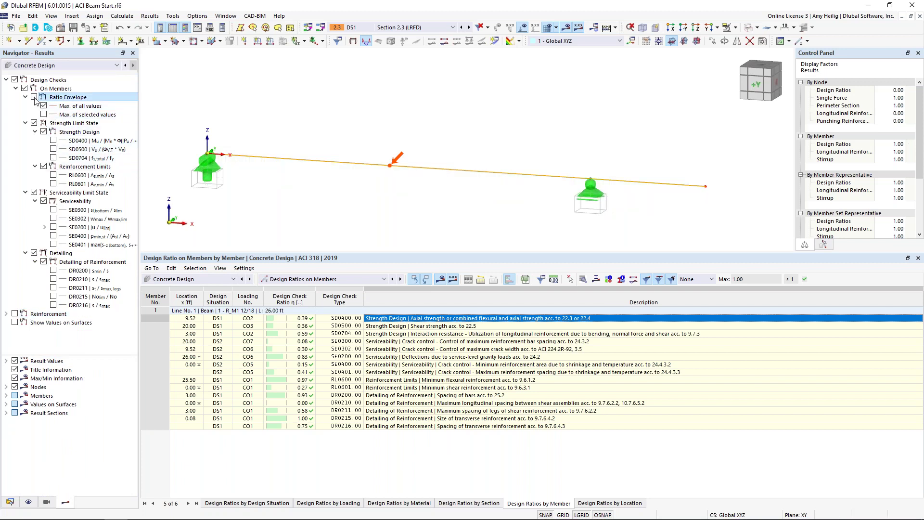
left_click(53, 140)
left_click(53, 149)
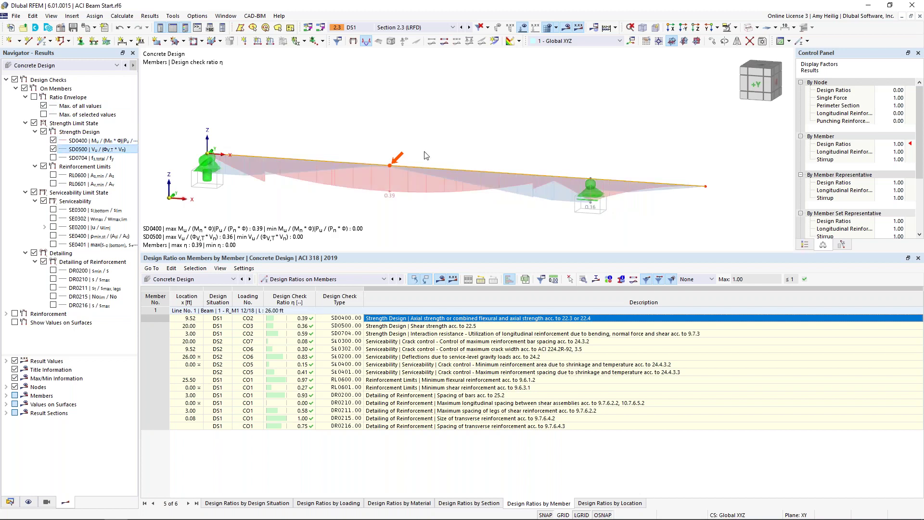
left_click(804, 245)
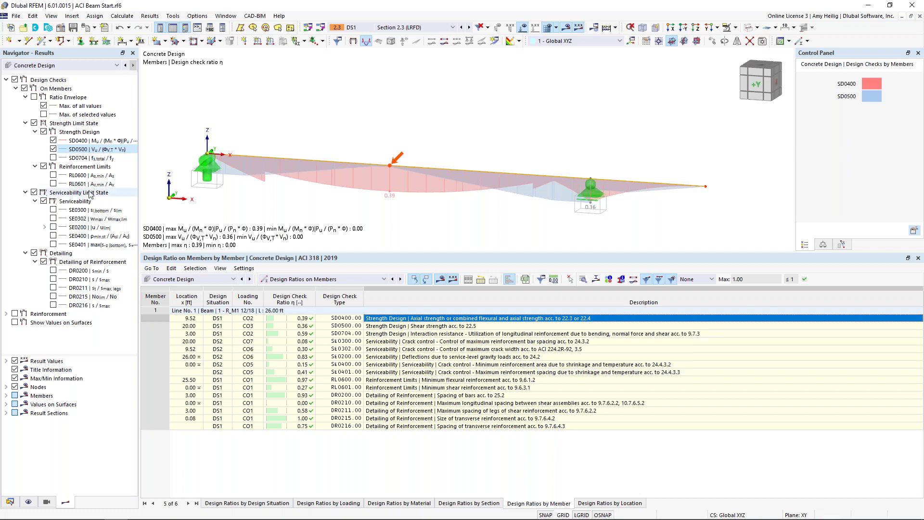
- Turn off the design checks in the Concrete Design results, turn on Reinforcement, and list its results on members
left_click(16, 88)
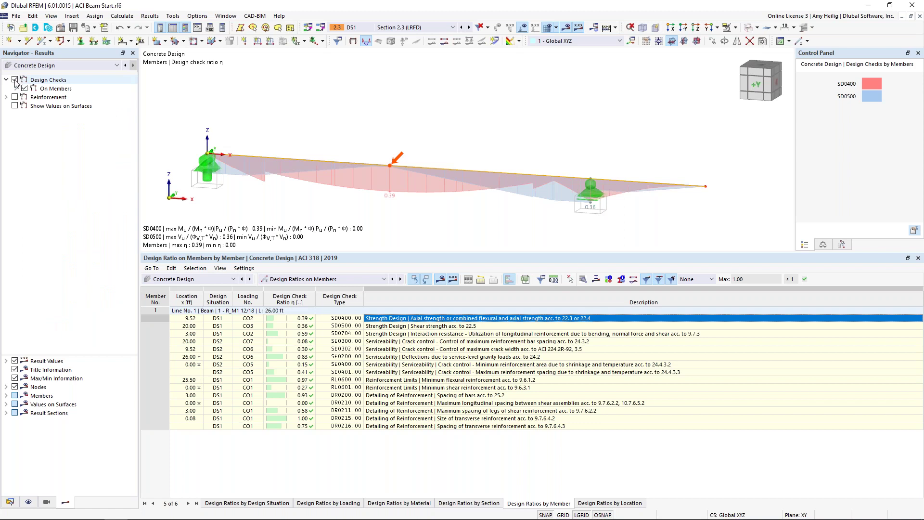
left_click(15, 79)
left_click(15, 97)
left_click(5, 97)
left_click(16, 106)
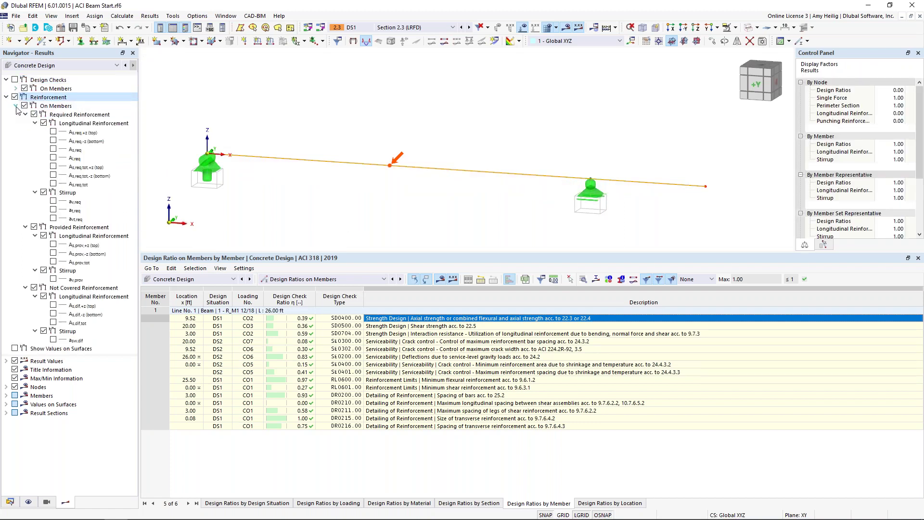
- Show the required and provided bottom longitudinal reinforcement diagrams together on the beam for comparison
left_click(53, 140)
middle_click_drag(405, 199, 429, 180, "ctrl")
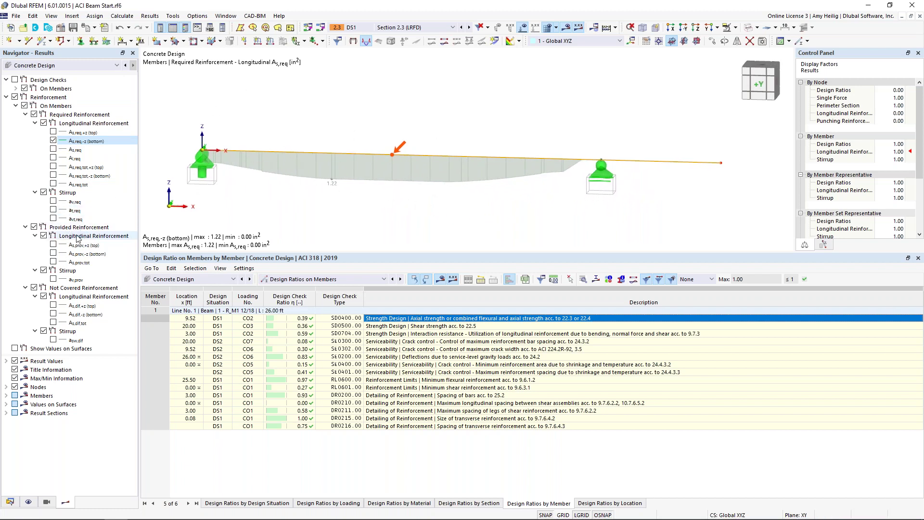
left_click(53, 253)
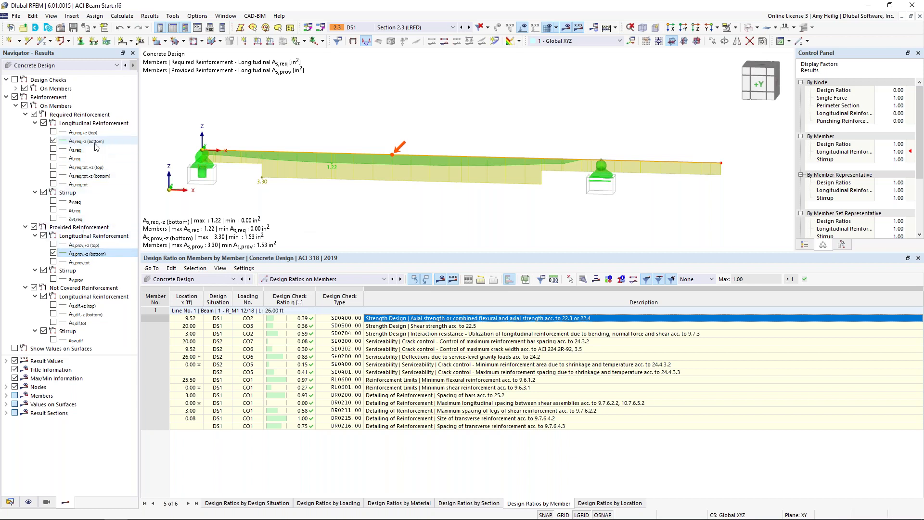
- Replace the bottom reinforcement diagrams with the required and provided top longitudinal reinforcement on the beam
left_click(54, 140)
left_click(53, 253)
left_click(54, 132)
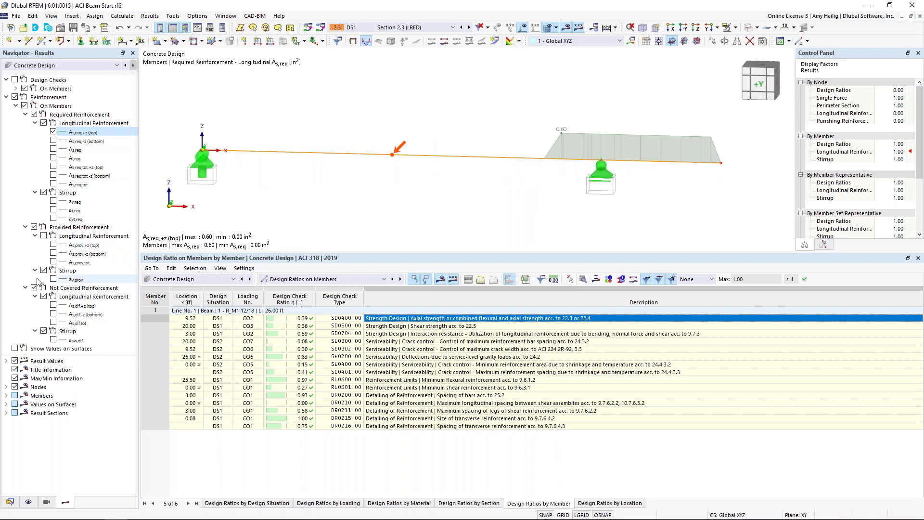
left_click(53, 244)
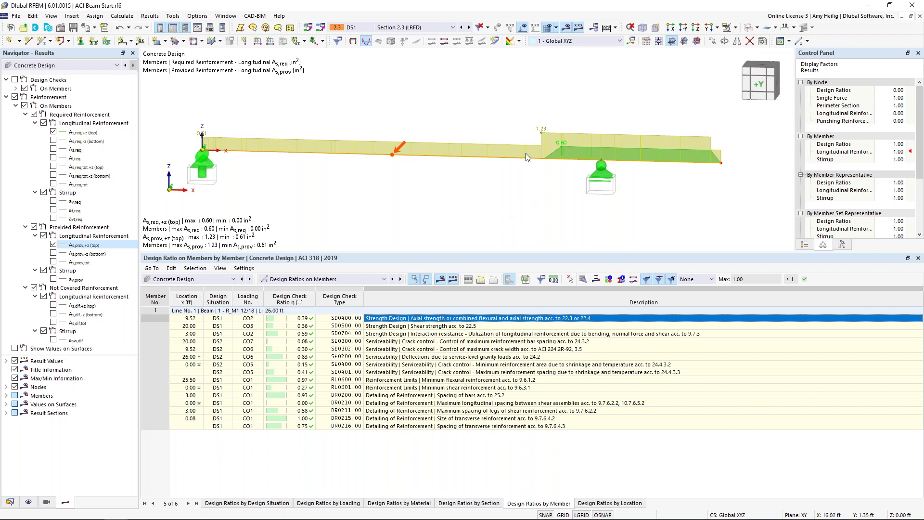
- Switch to the ACI Surface Start.rf6 model and reduce the table's height to give the model view more room
left_click(226, 16)
left_click(258, 139)
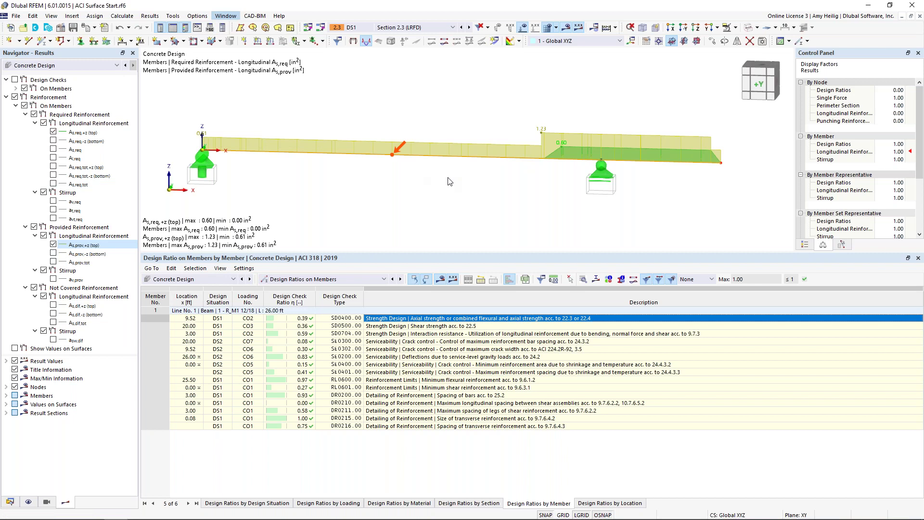
left_click_drag(449, 253, 466, 365)
middle_click_drag(485, 329, 466, 313, "ctrl")
scroll(466, 314, "up", 3)
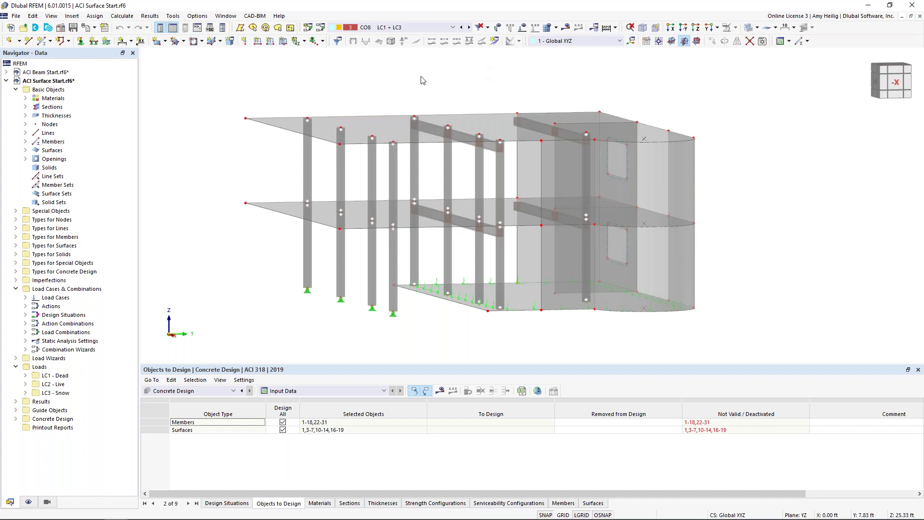
- Review design situations DS1 and DS2 in the load cases and combinations, and open the combination wizard settings assigned to DS1
left_click(321, 29)
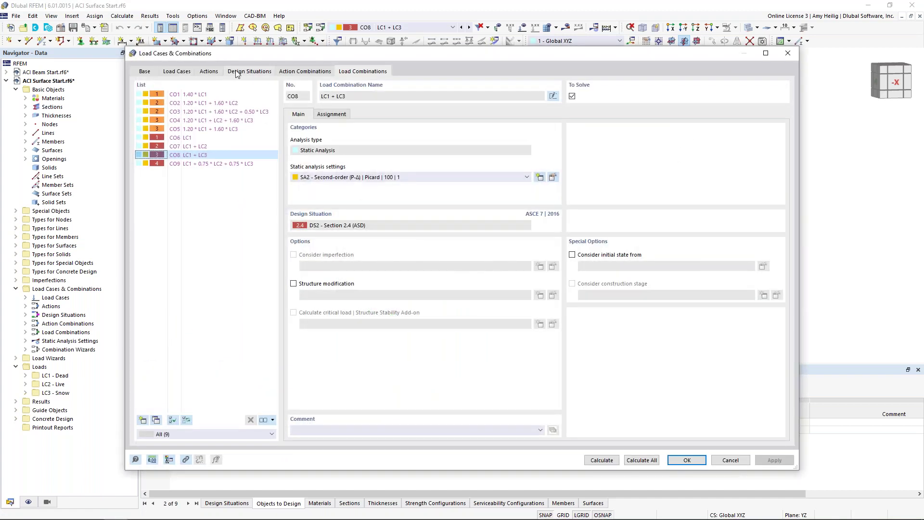
left_click(236, 72)
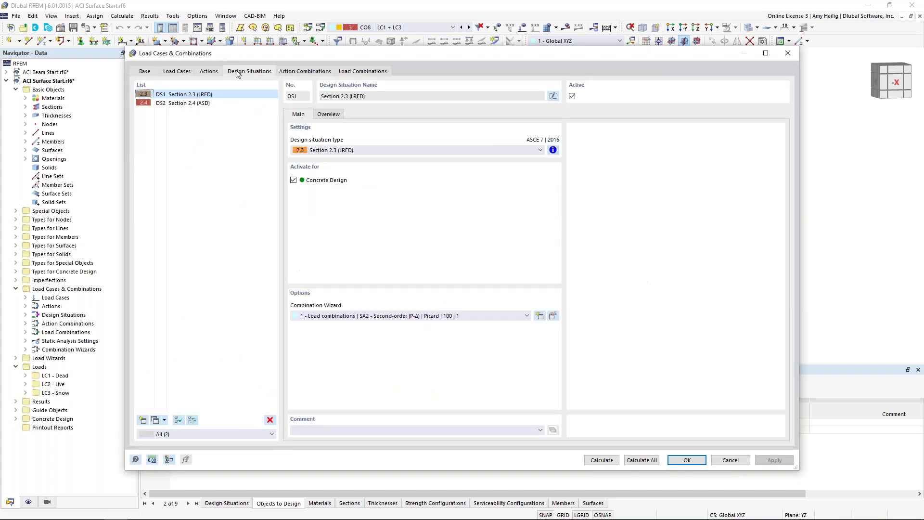
left_click(214, 105)
left_click(217, 95)
left_click(553, 316)
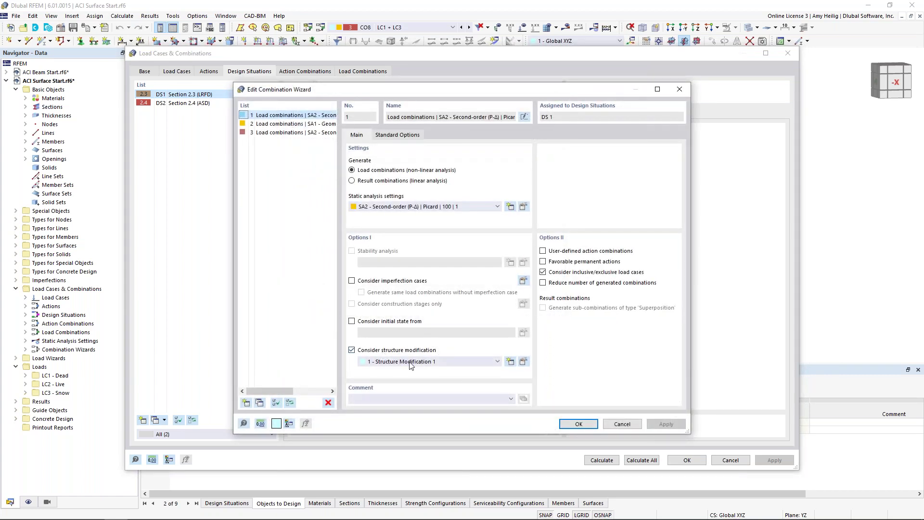
- Open Structure Modification 1 from the combination wizard and examine the full stiffness modification entries for columns and beams
left_click(524, 362)
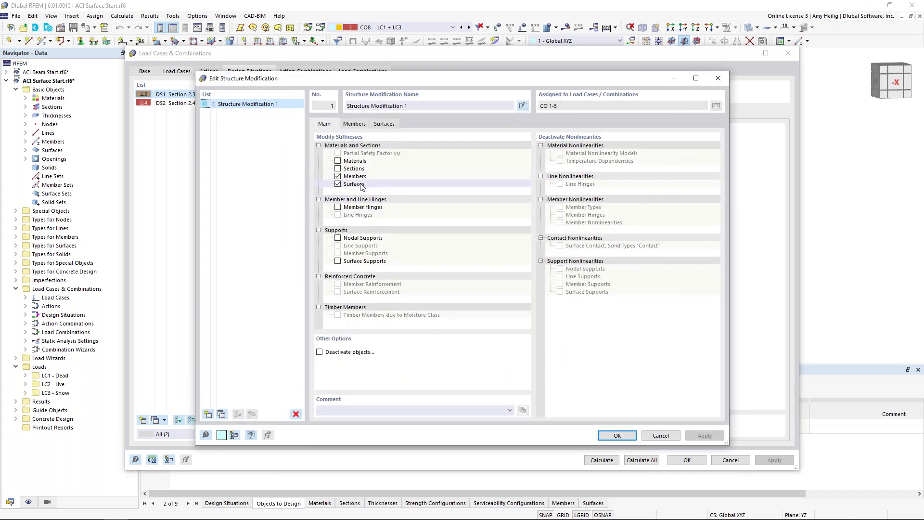
left_click(353, 124)
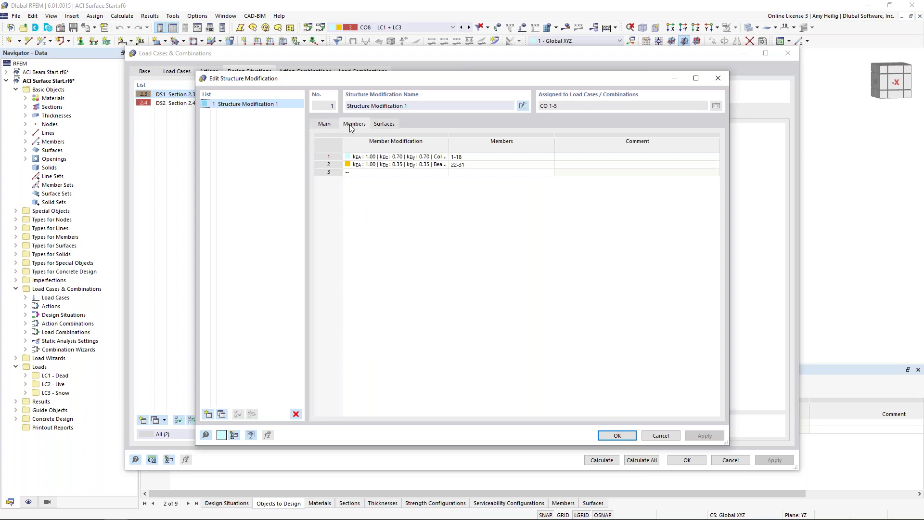
left_click_drag(450, 146, 564, 153)
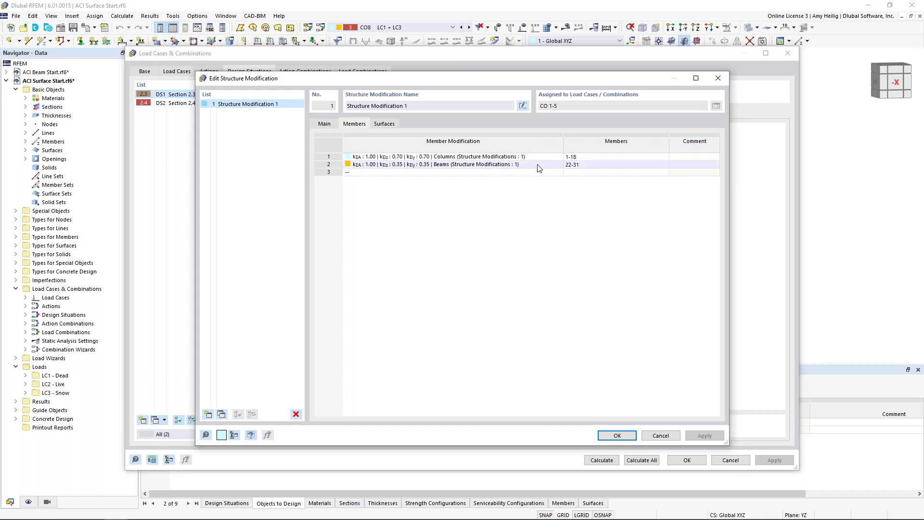
- Examine the surface stiffness modifications for walls and slabs, and list the choices for the flat plates and flat slabs entry
left_click(391, 124)
left_click_drag(448, 144, 542, 144)
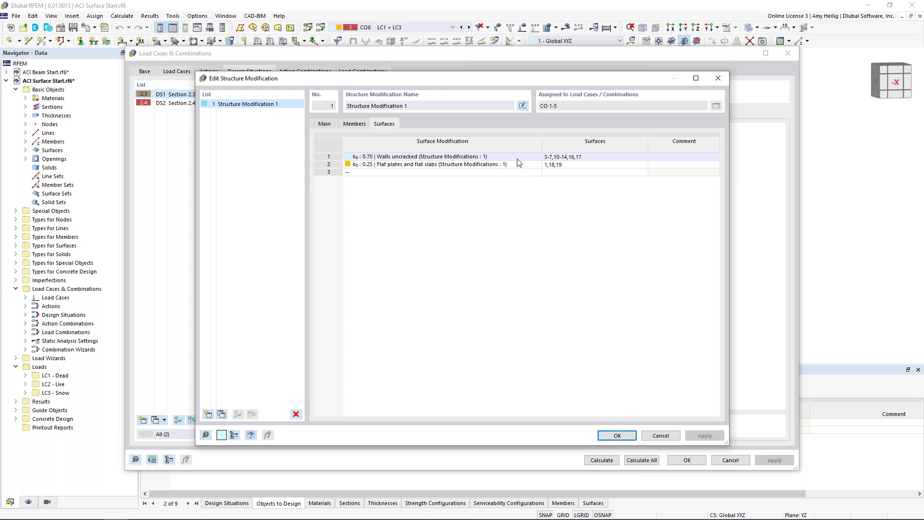
double_click(520, 164)
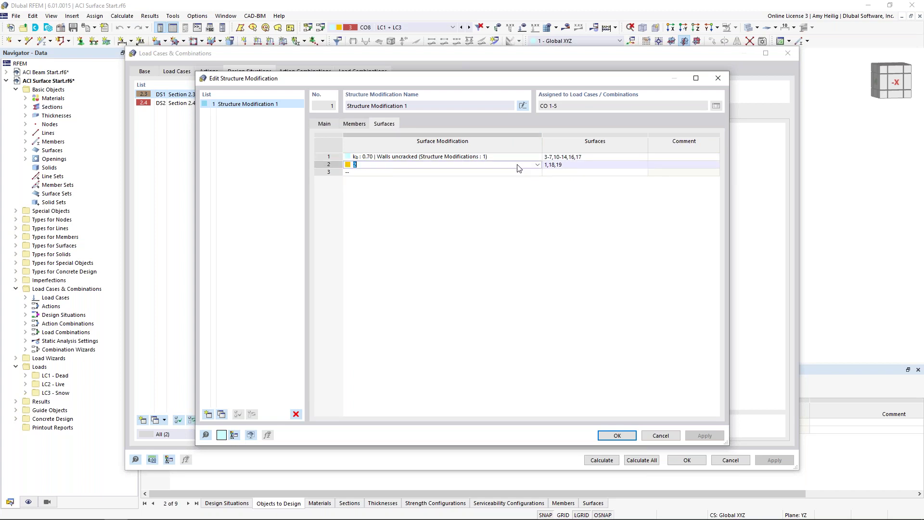
left_click(537, 165)
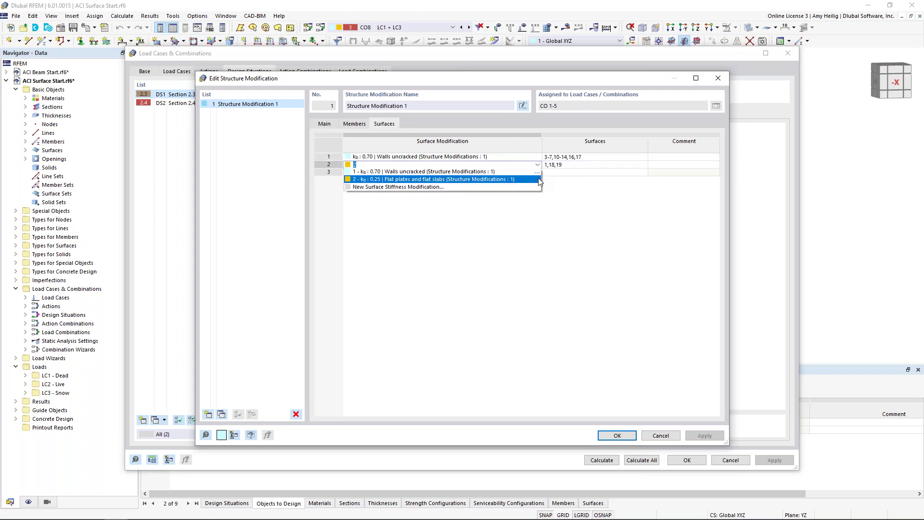
- Examine the modification types offered for the flat plates and flat slabs stiffness modification, leaving the structure modification and combination wizard unchanged
left_click(540, 182)
left_click(480, 175)
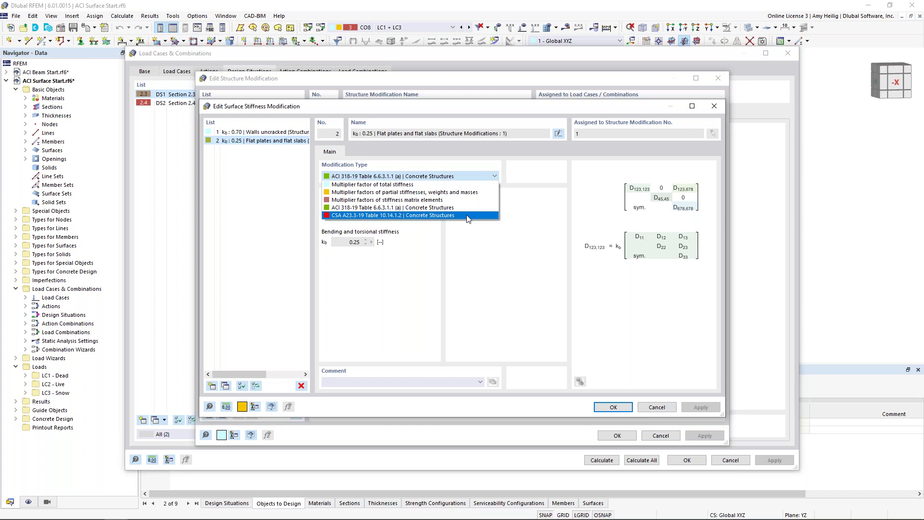
left_click(541, 153)
left_click(657, 406)
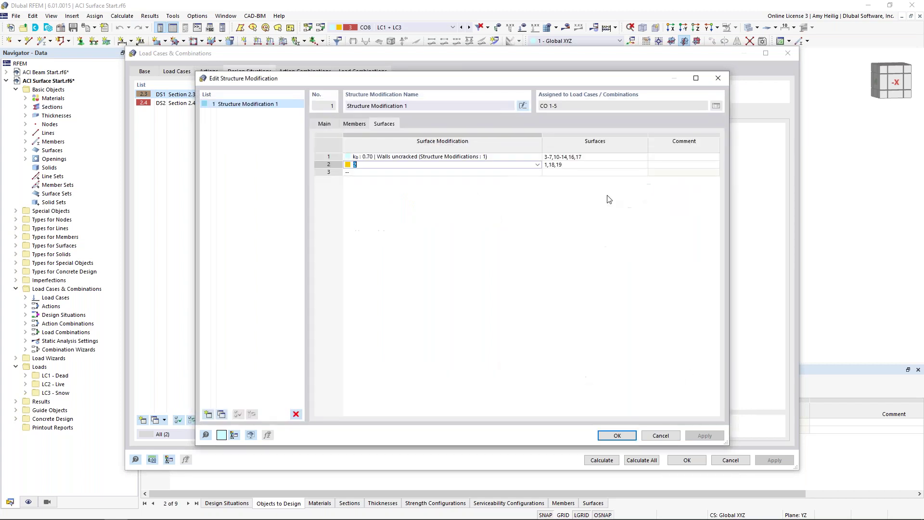
left_click(661, 436)
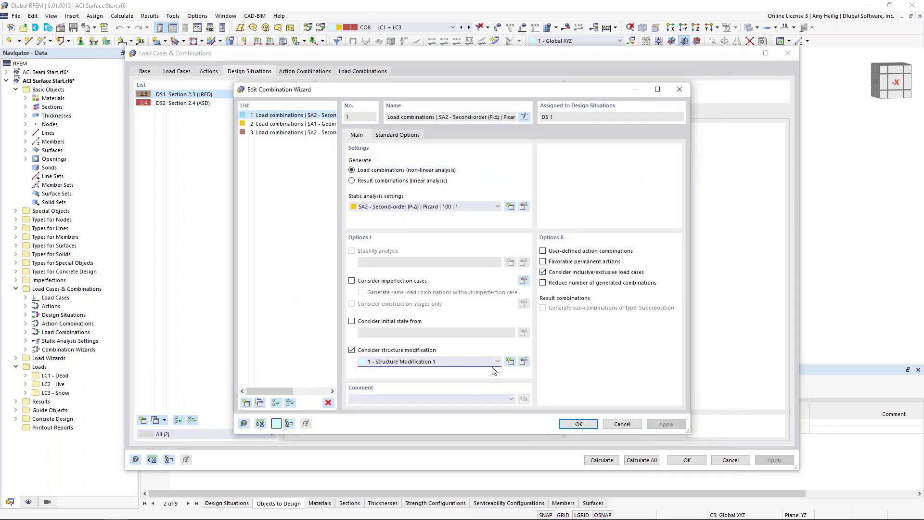
left_click(631, 426)
- Review the Section 2.4 (ASD) design situation and the list of load combinations, and leave the load cases settings without changes
left_click(202, 103)
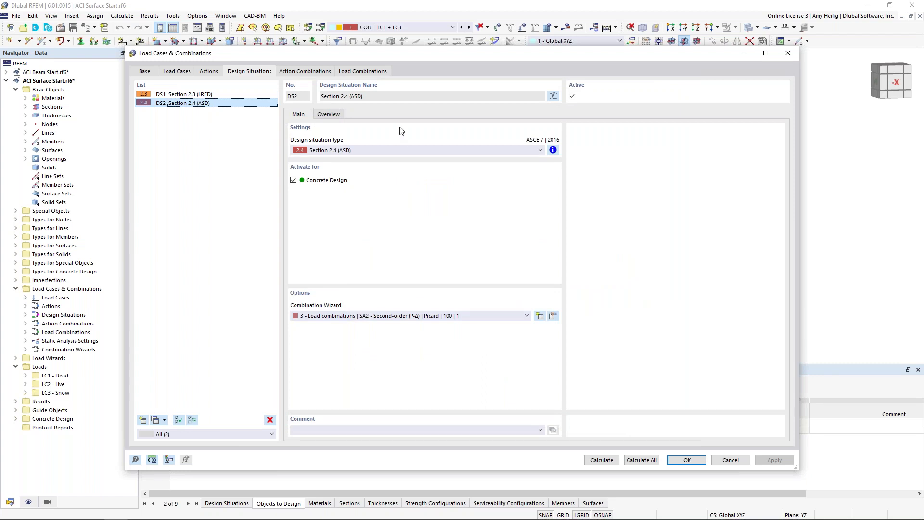
left_click(358, 72)
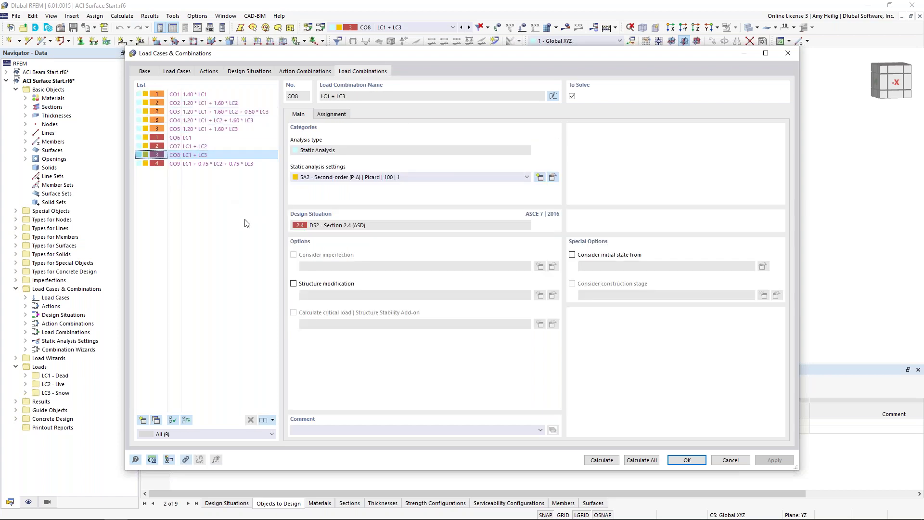
left_click(729, 461)
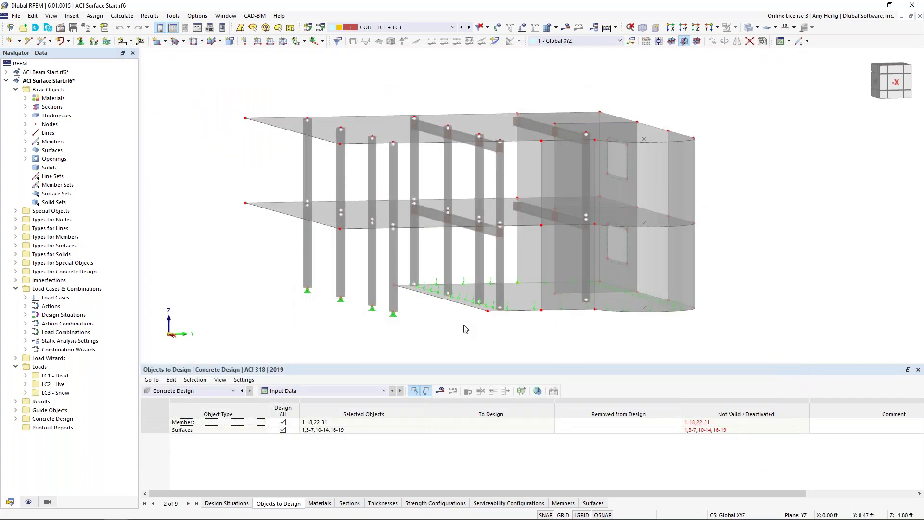
- Isolate the middle floor slab in the model using Visibility by Selected and Related Objects
middle_click_drag(460, 322, 468, 326, "ctrl")
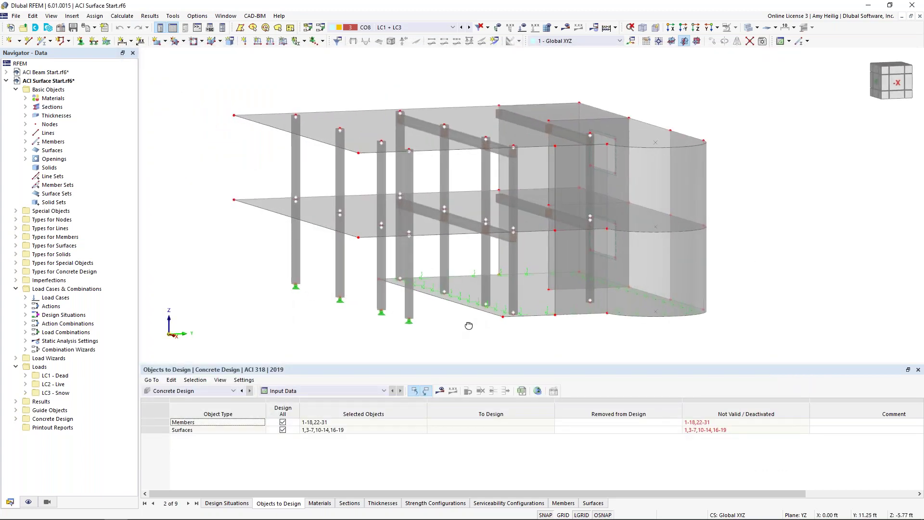
left_click(364, 230)
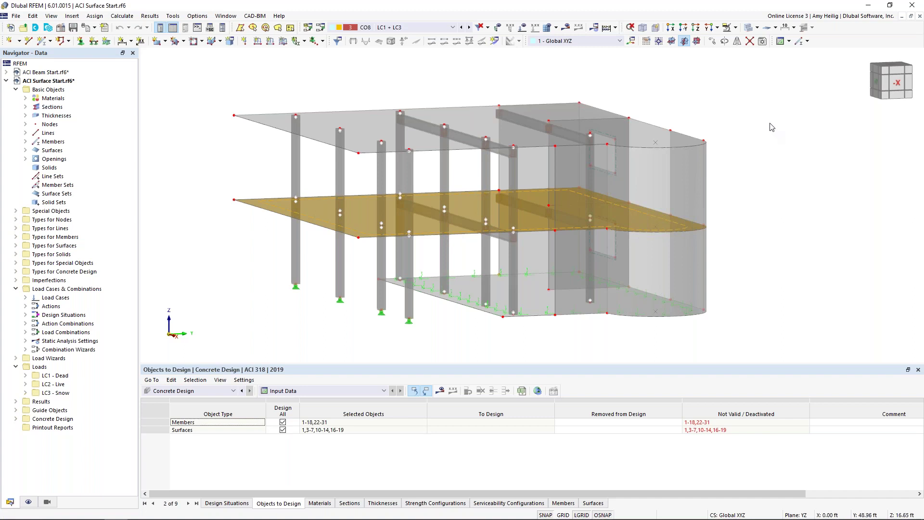
left_click(735, 28)
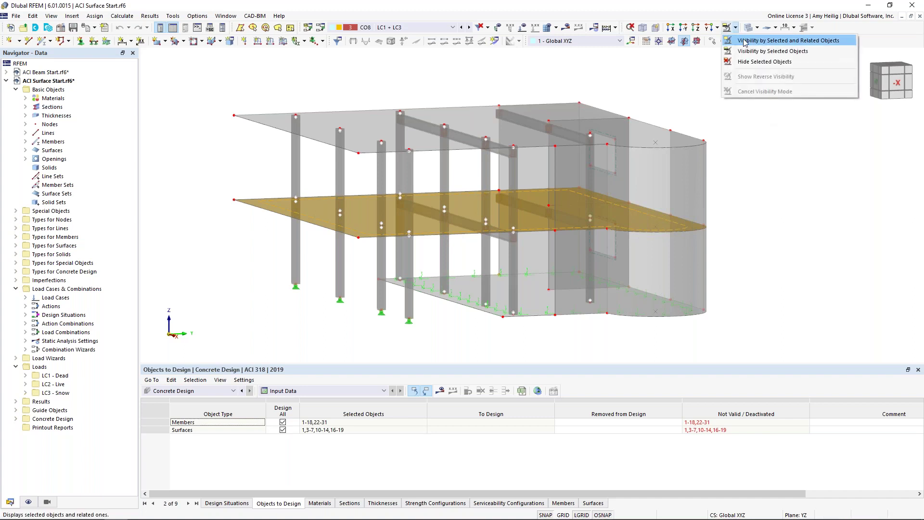
left_click(733, 47)
middle_click_drag(457, 136, 466, 174, "ctrl")
left_click(451, 133)
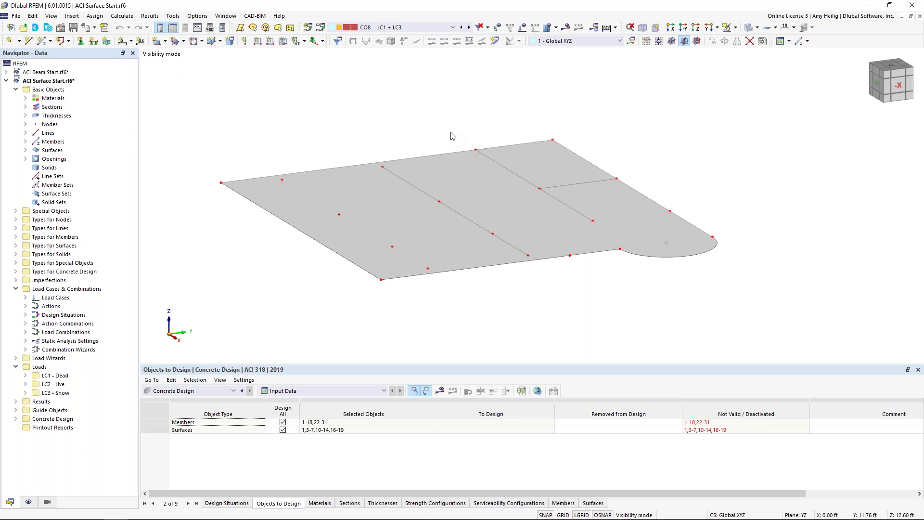
- Turn on the local axis system of the isolated slab and switch the model display to wireframe
right_click(464, 164)
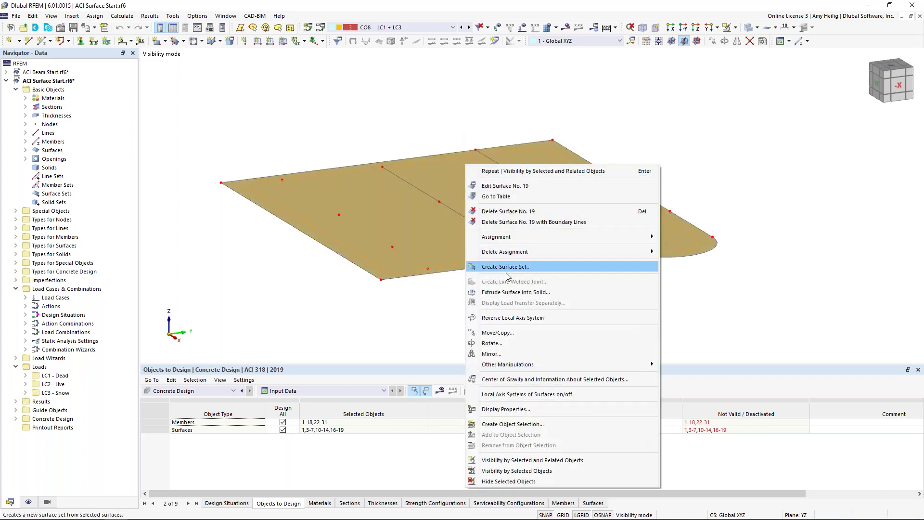
left_click(506, 394)
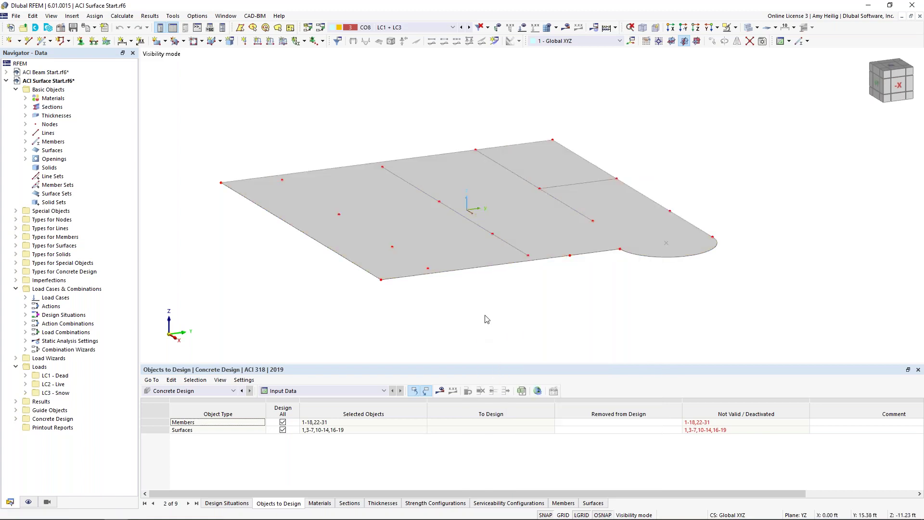
left_click(749, 27)
scroll(466, 219, "up", 1)
scroll(465, 216, "up", 2)
middle_click_drag(480, 210, 503, 193)
scroll(503, 193, "down", 1)
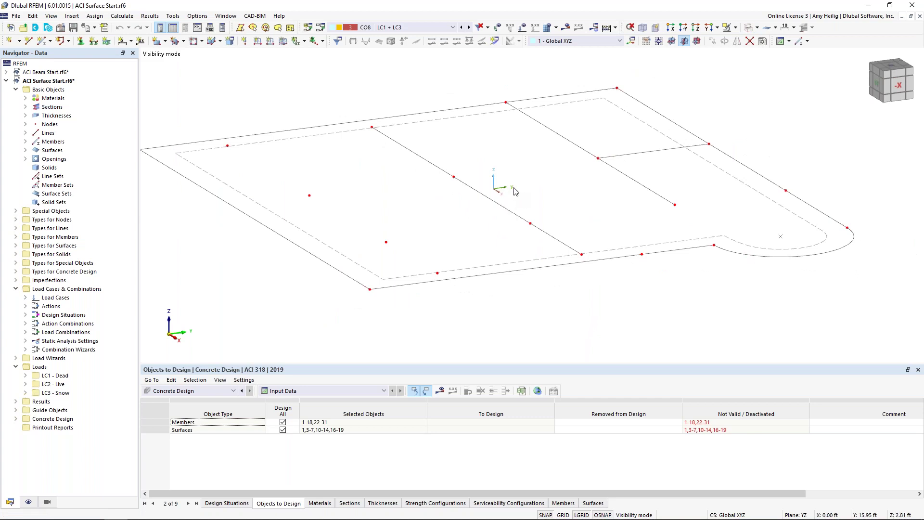
scroll(446, 218, "down", 1)
middle_click_drag(446, 217, 430, 163)
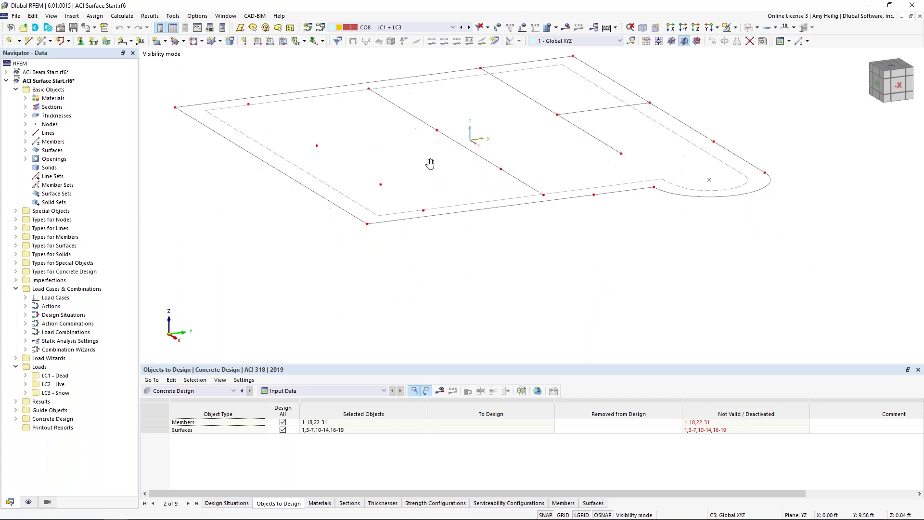
- Activate the concrete design properties of surface 19 and set its top and bottom concrete cover to 0.75 in
double_click(328, 187)
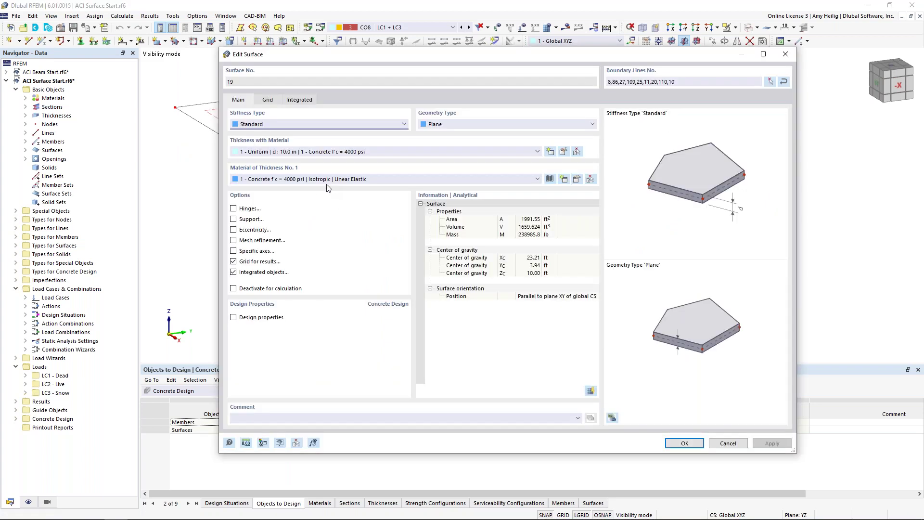
left_click(253, 318)
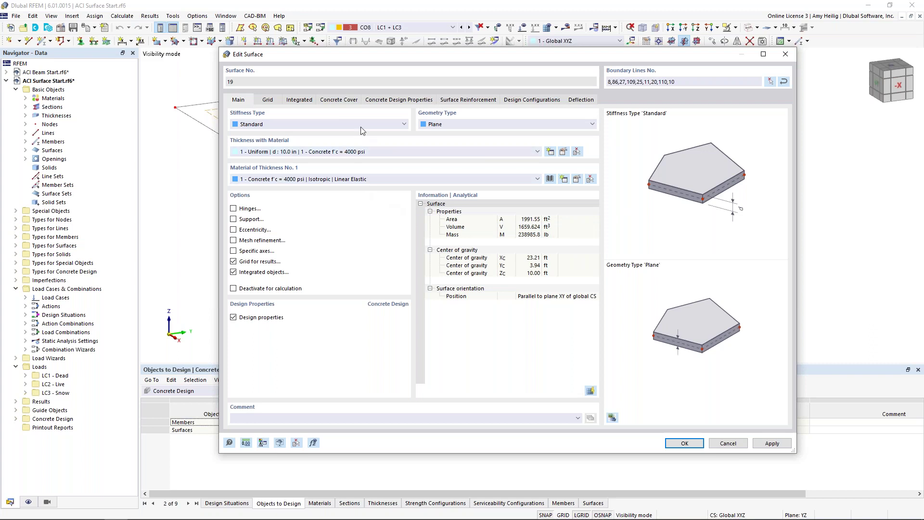
left_click(349, 100)
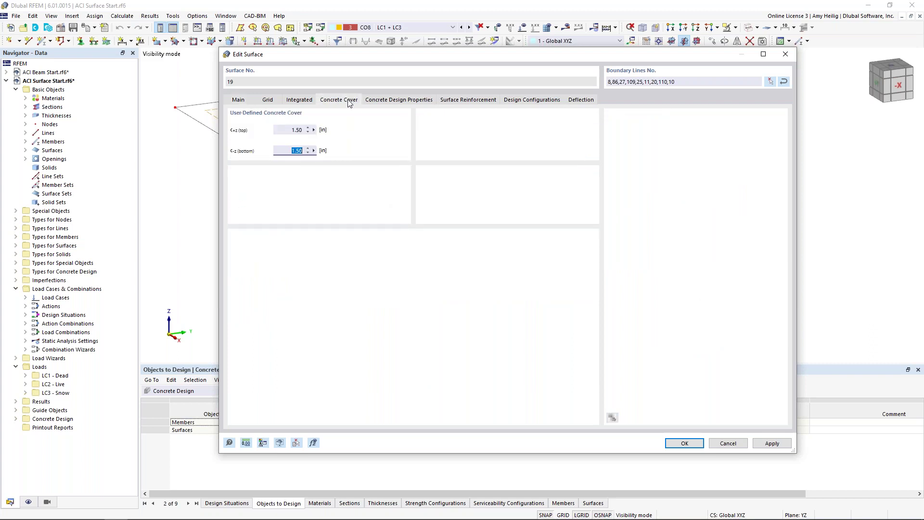
left_click(296, 130)
type("0.75")
key("Tab")
type("0.")
key("BackSpace")
key("BackSpace")
type("0.75")
- Create a First Reinforcement Direction in x and assign it to the slab's top and bottom sides, checking it against the local axes
left_click(399, 100)
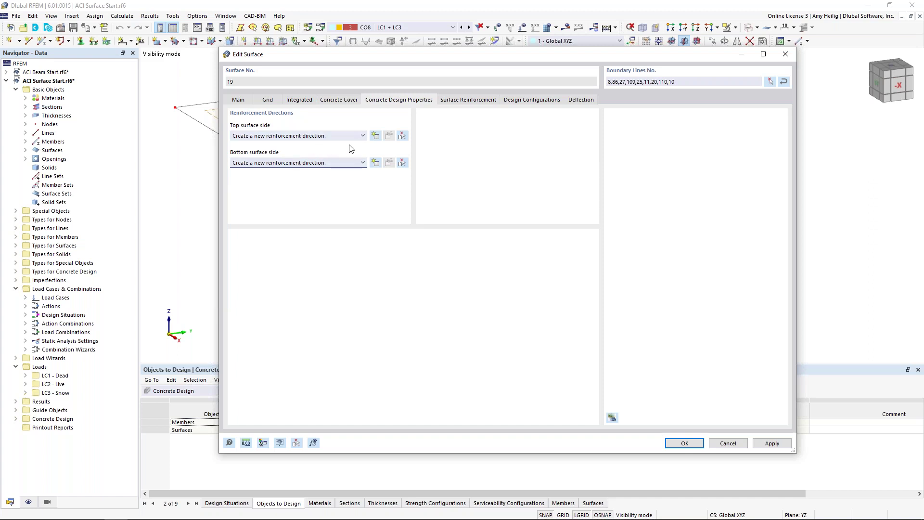
left_click(375, 137)
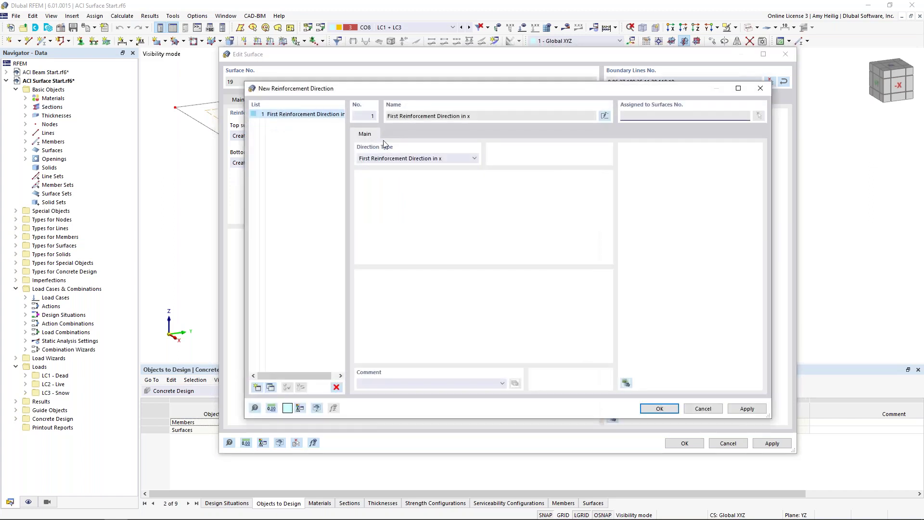
left_click(411, 159)
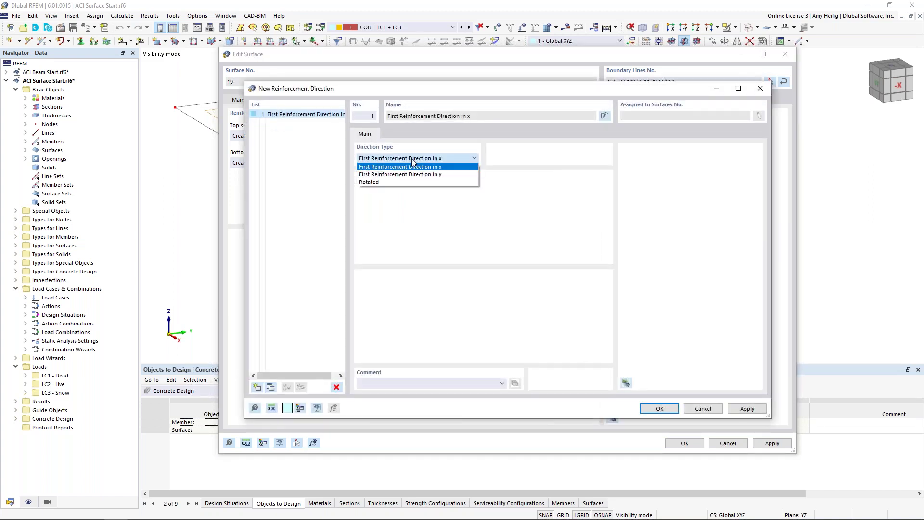
left_click(446, 174)
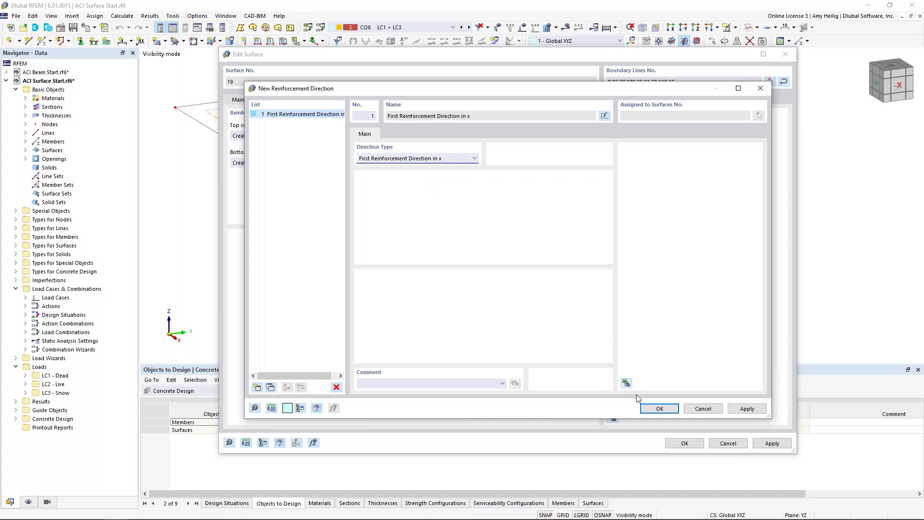
left_click(659, 408)
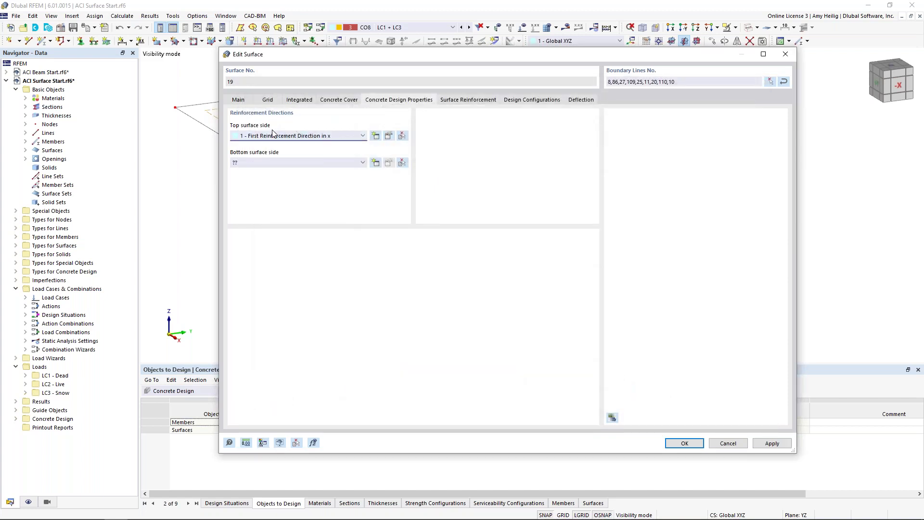
left_click(278, 161)
left_click(283, 174)
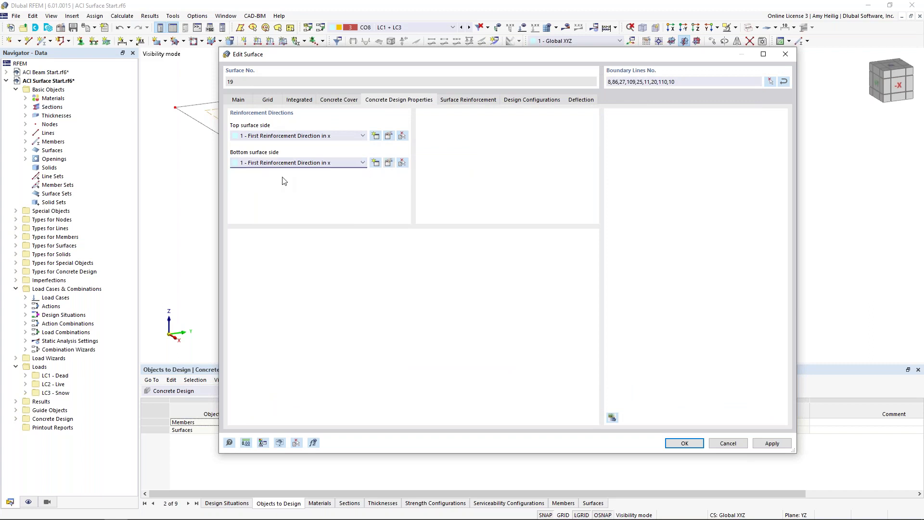
left_click_drag(400, 54, 391, 243)
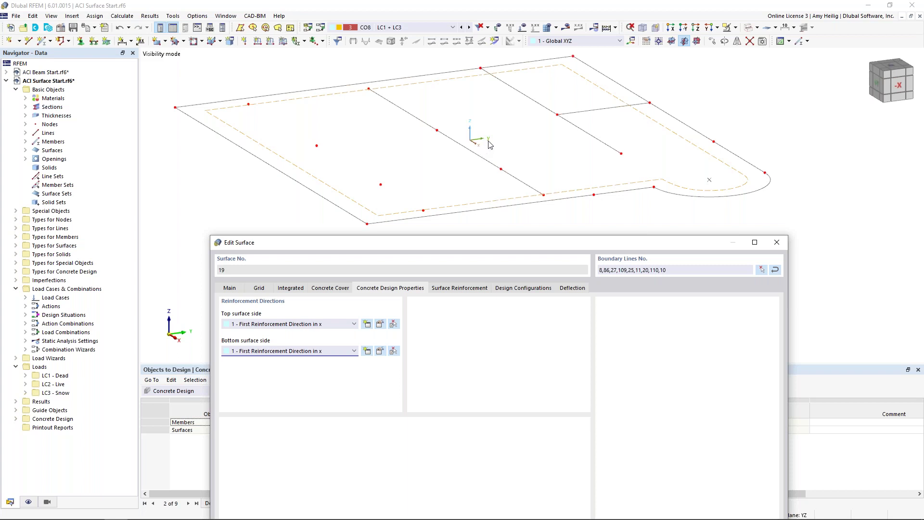
left_click_drag(508, 244, 509, 56)
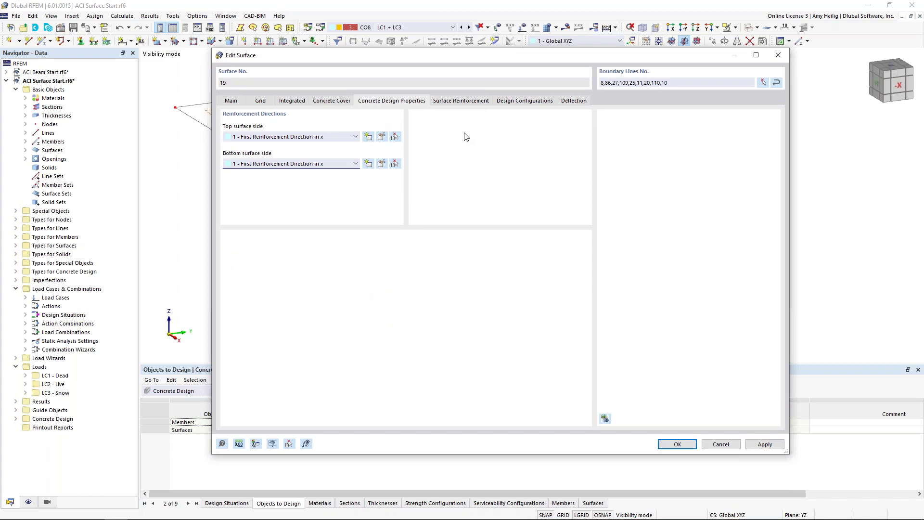
- Add a surface reinforcement to surface 19 of type Rebar with #5 bars at 1.00 ft spacing
left_click(468, 102)
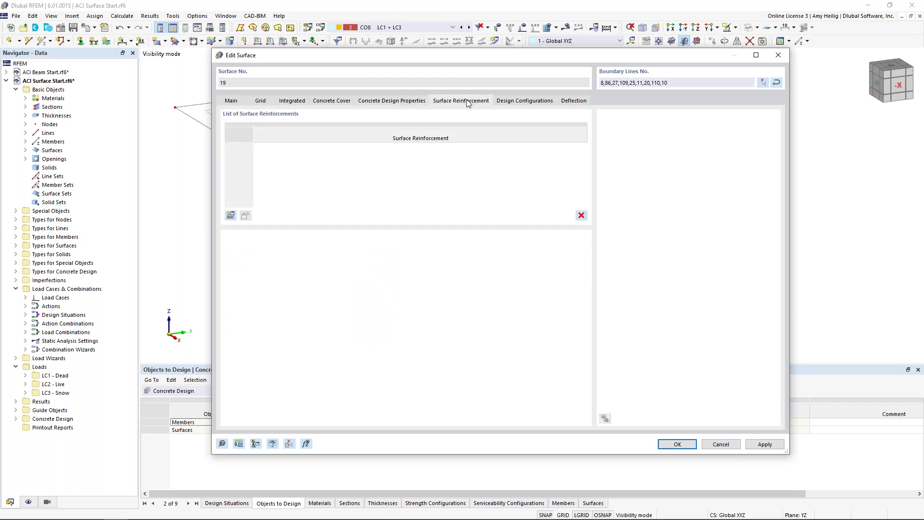
left_click(231, 215)
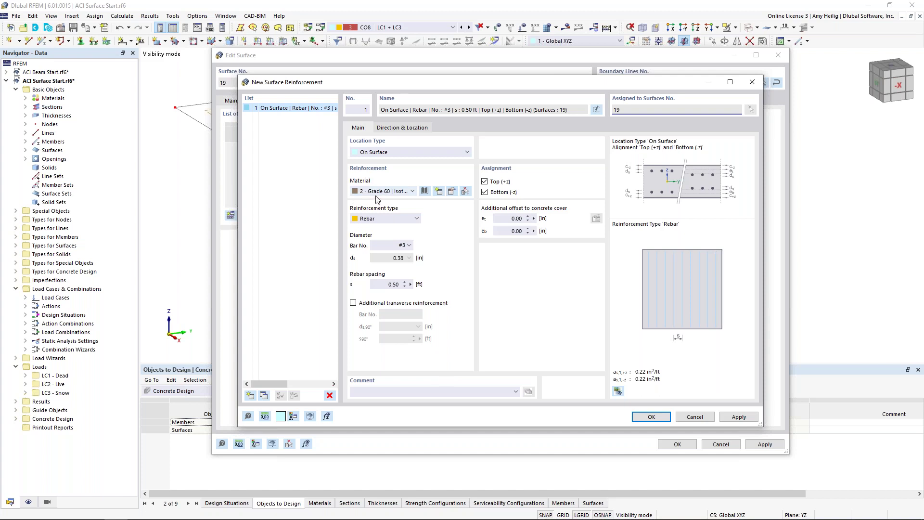
left_click(384, 220)
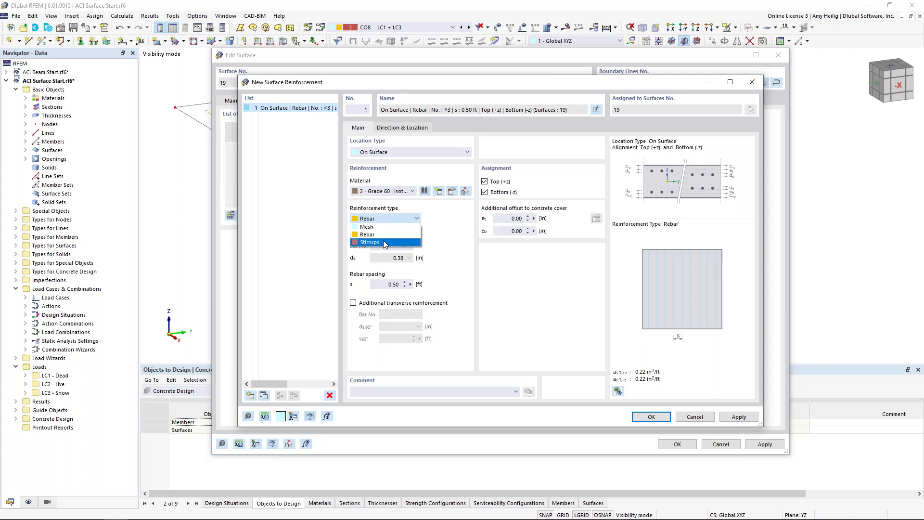
left_click(383, 237)
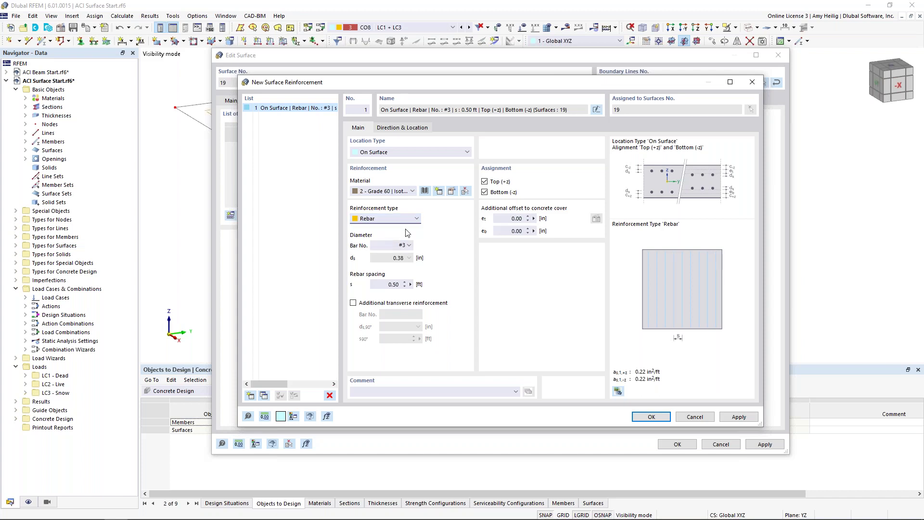
left_click(408, 245)
left_click(402, 307)
left_click_drag(386, 284, 441, 288)
type("1")
- Include additional transverse reinforcement of #5 bars at 1.00 ft spacing and accept the new surface reinforcement
left_click(354, 303)
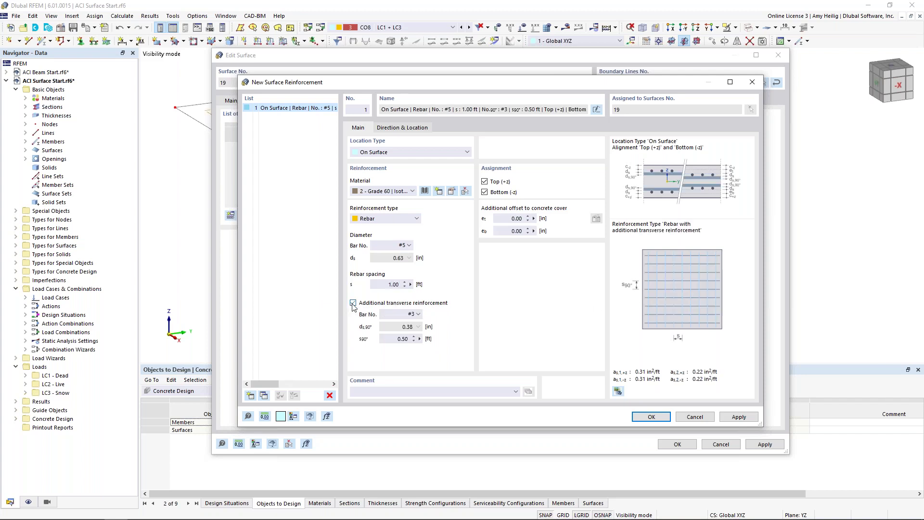
left_click(413, 314)
left_click(411, 374)
double_click(399, 339)
type("1")
left_click(650, 417)
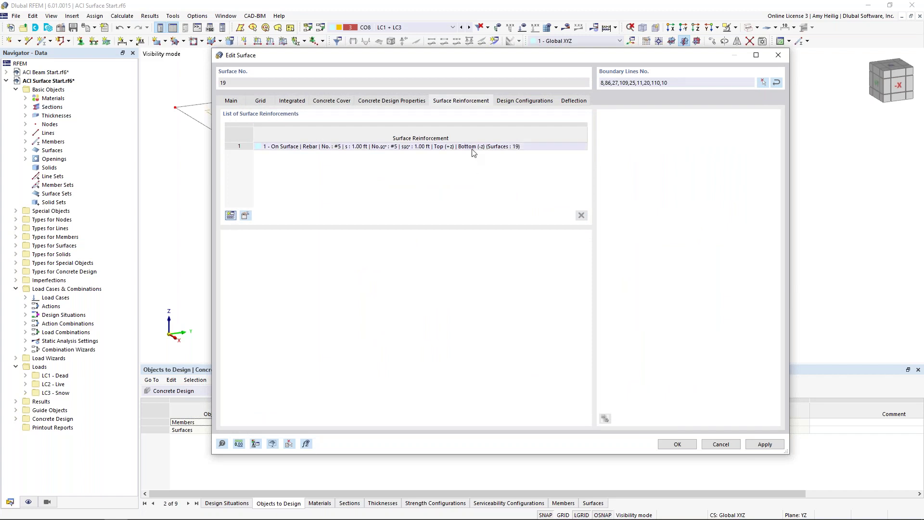
- Review the surface parameters of surface 19's default strength configuration and the crack and deflection settings of its serviceability configuration
left_click(540, 102)
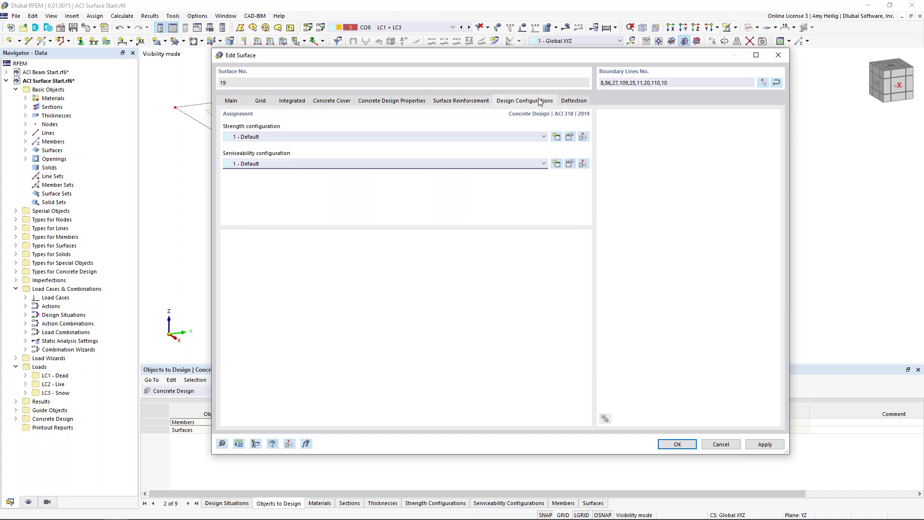
left_click(570, 137)
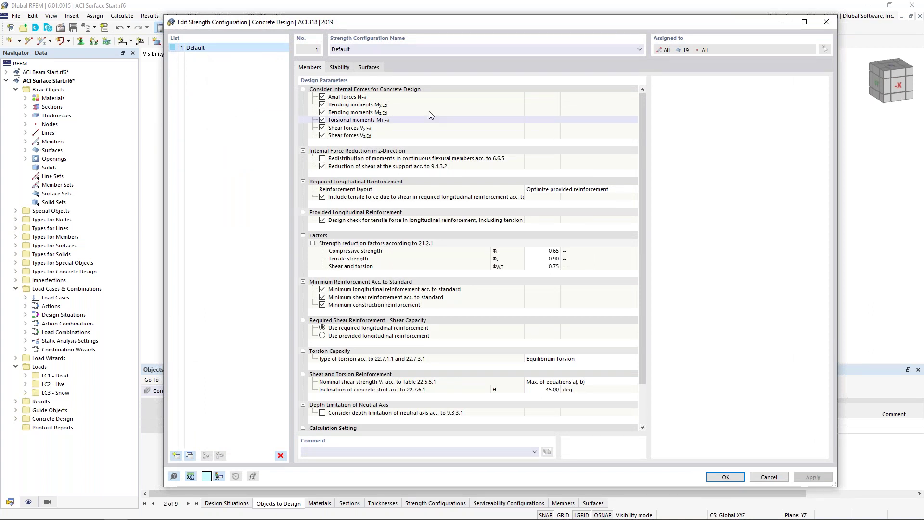
left_click(374, 69)
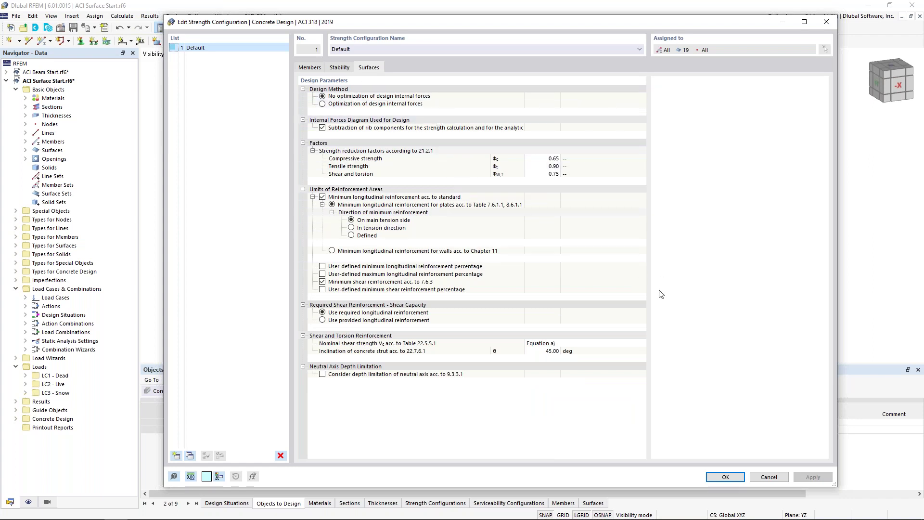
left_click(766, 478)
left_click(570, 163)
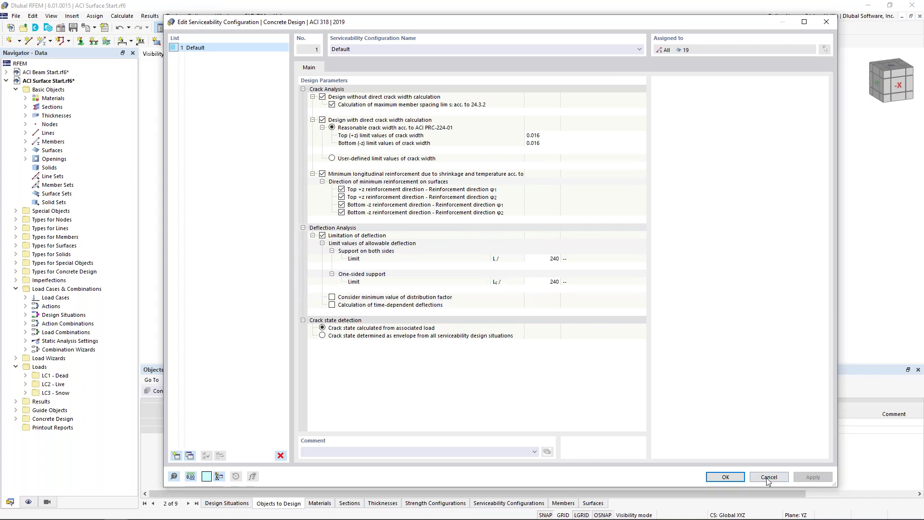
left_click(725, 477)
- Check the surface type and reference length options in surface 19's deflection analysis, keep the existing settings and accept the surface edits
left_click(577, 102)
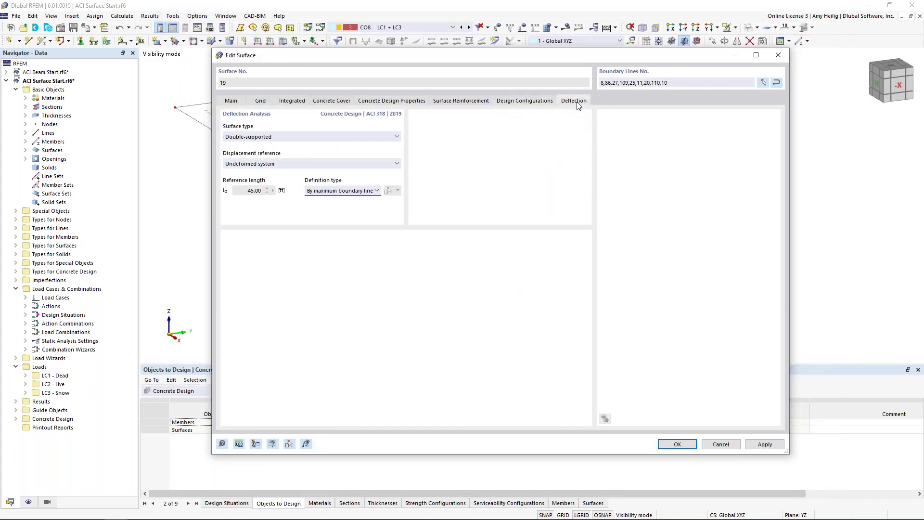
left_click(366, 137)
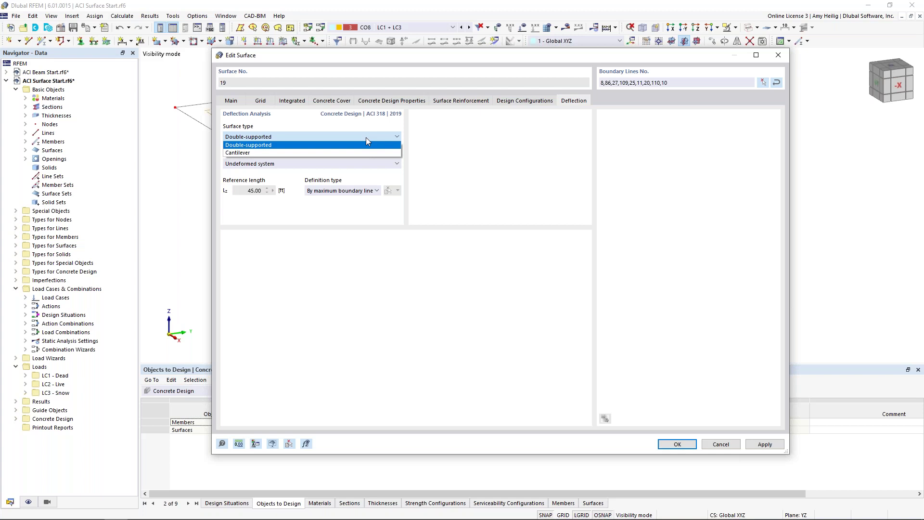
left_click(470, 181)
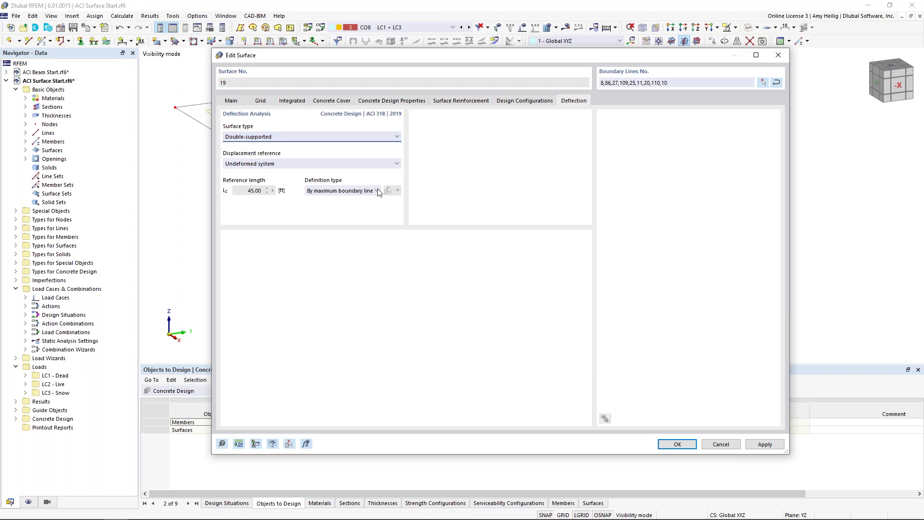
left_click(336, 192)
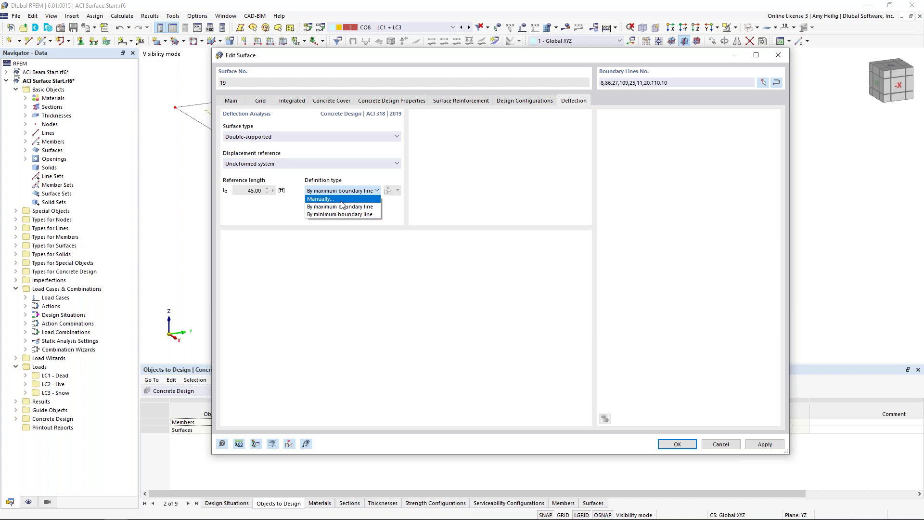
left_click(475, 204)
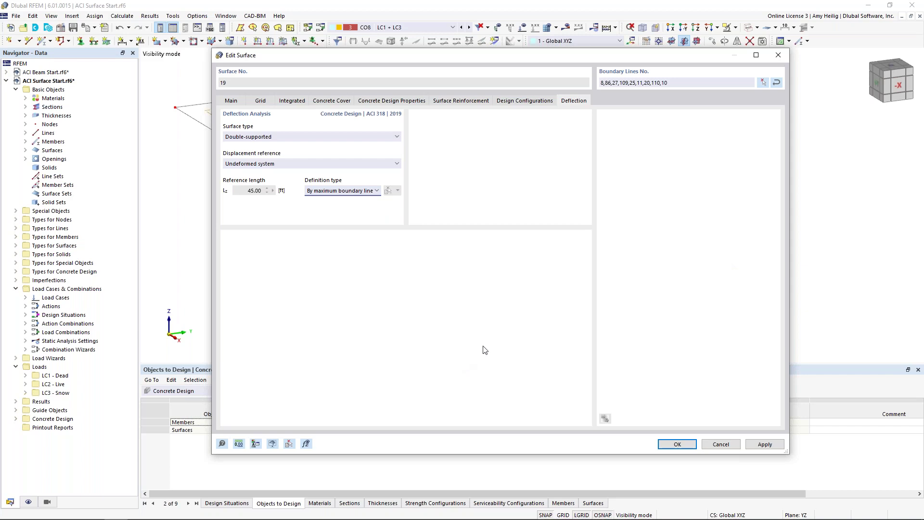
left_click(677, 445)
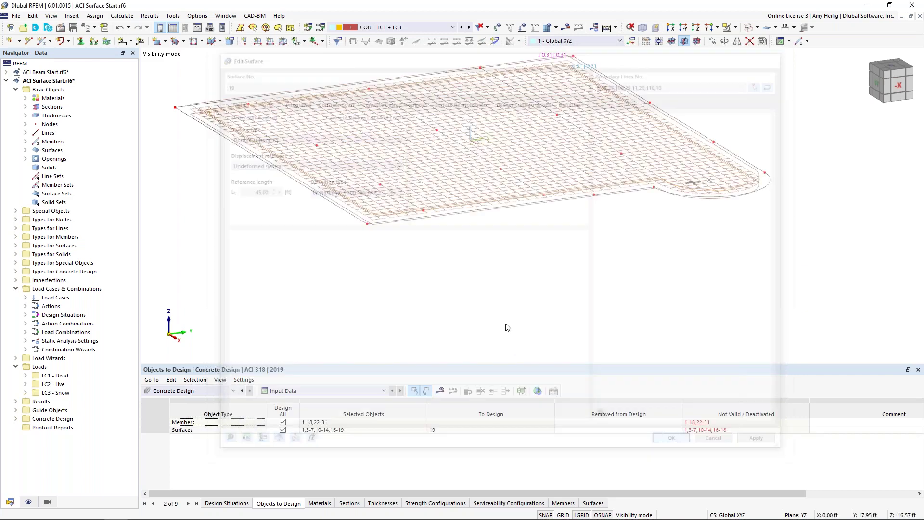
- Show the hidden objects in the background and inspect the slab's top and bottom reinforcement layers from several angles
middle_click_drag(553, 238, 562, 285)
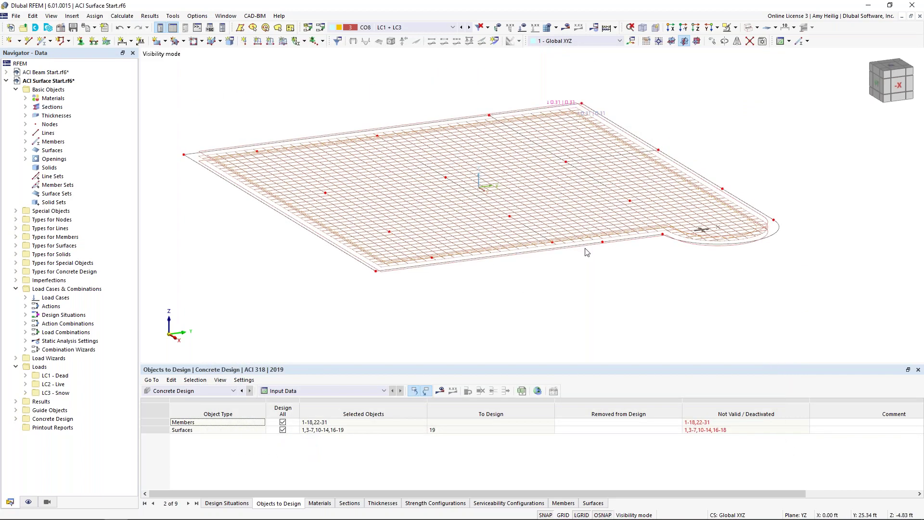
right_click(562, 287)
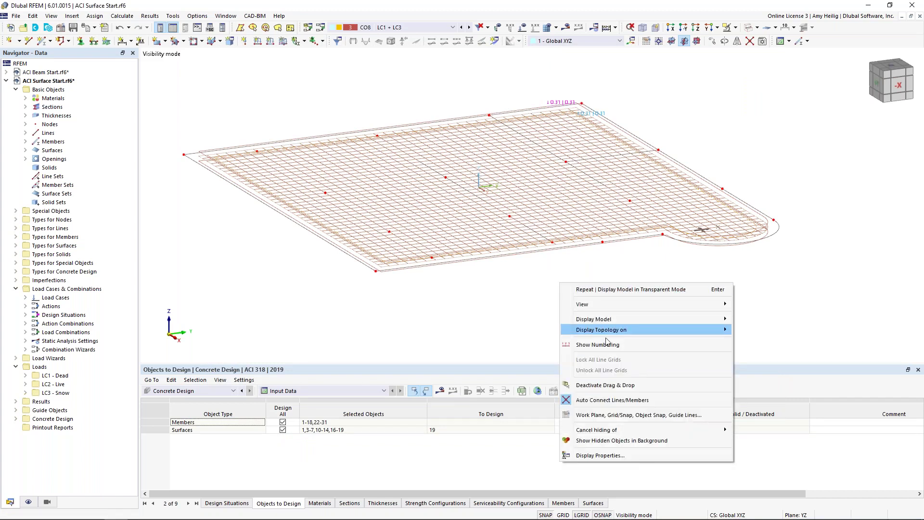
left_click(621, 440)
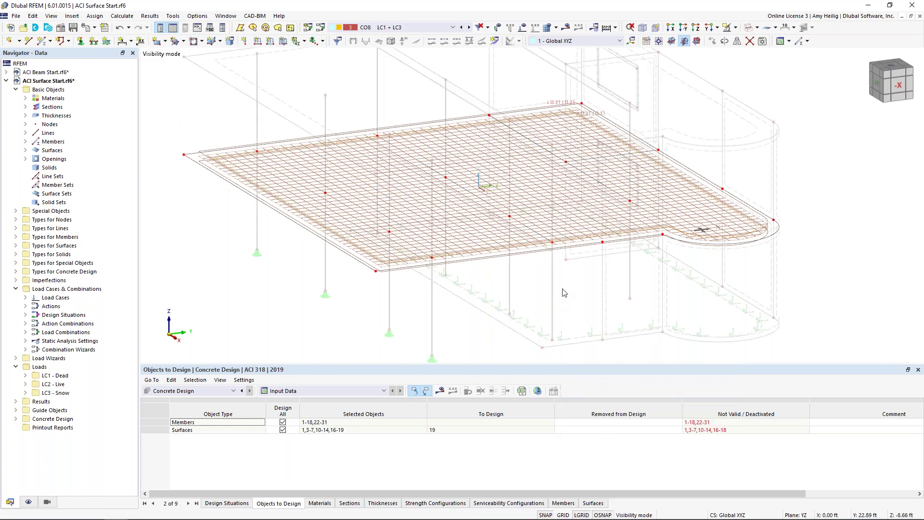
middle_click_drag(563, 290, 584, 265, "ctrl")
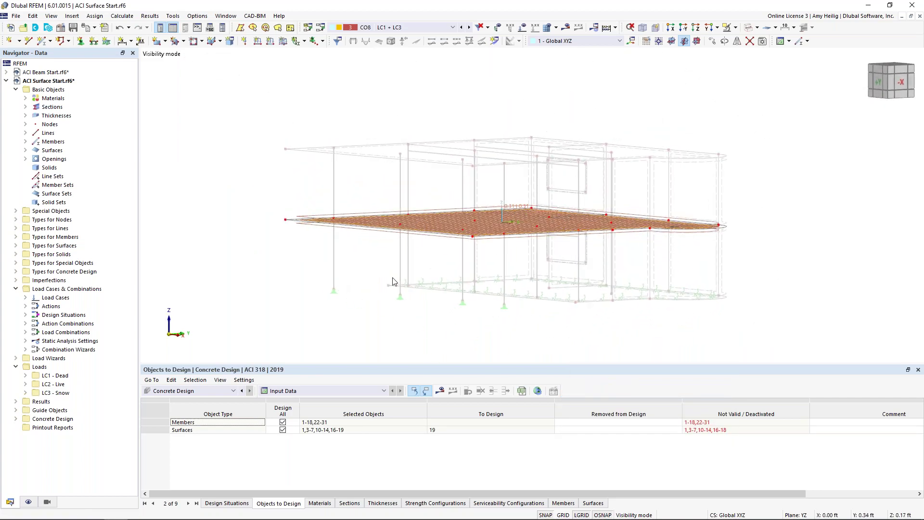
scroll(402, 233, "up", 2)
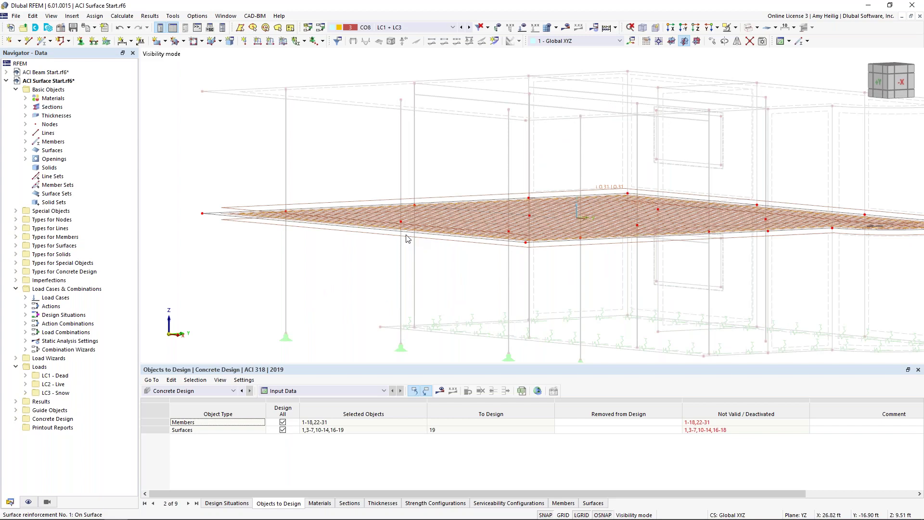
middle_click_drag(428, 254, 418, 269, "ctrl")
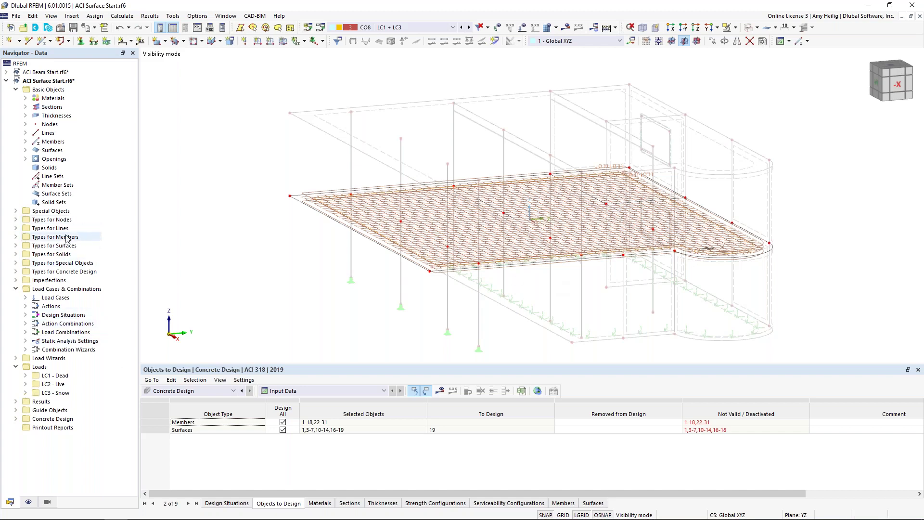
- Locate the slab's existing surface reinforcement among the concrete design types and highlight it in the model
left_click(16, 272)
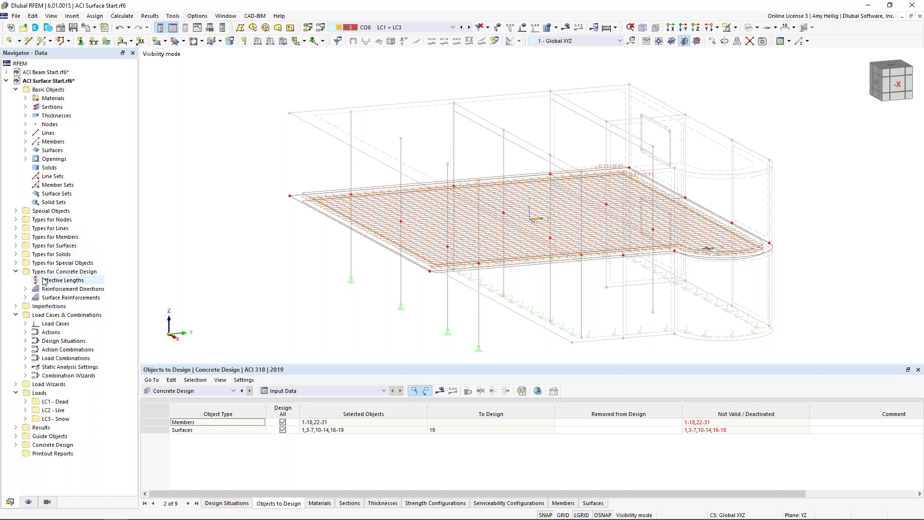
double_click(59, 298)
left_click(63, 306)
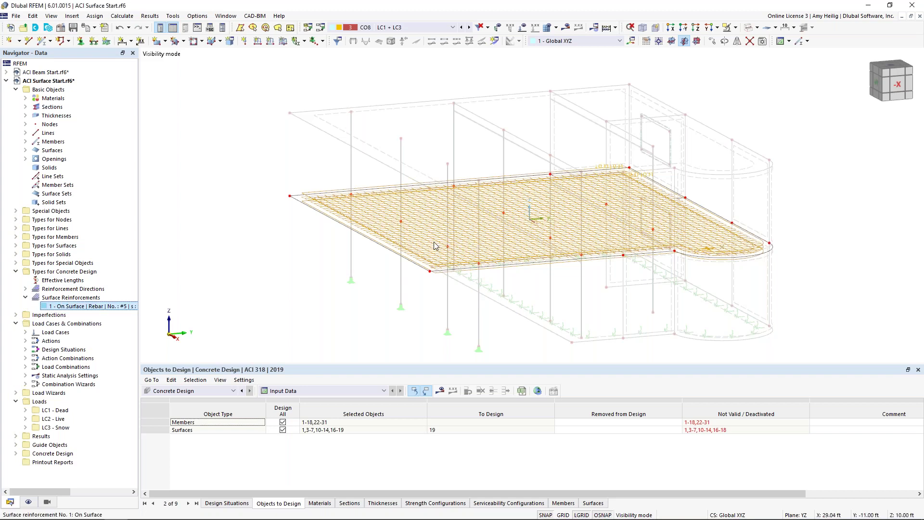
mouse_move(431, 250)
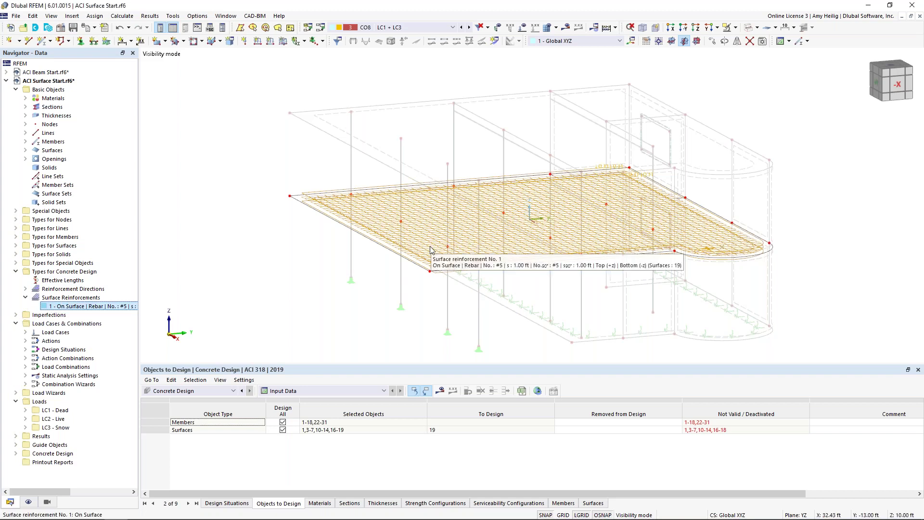
- Start a new surface reinforcement with the Free Rectangular location type and #5 bars at 1.00 ft spacing
right_click(88, 299)
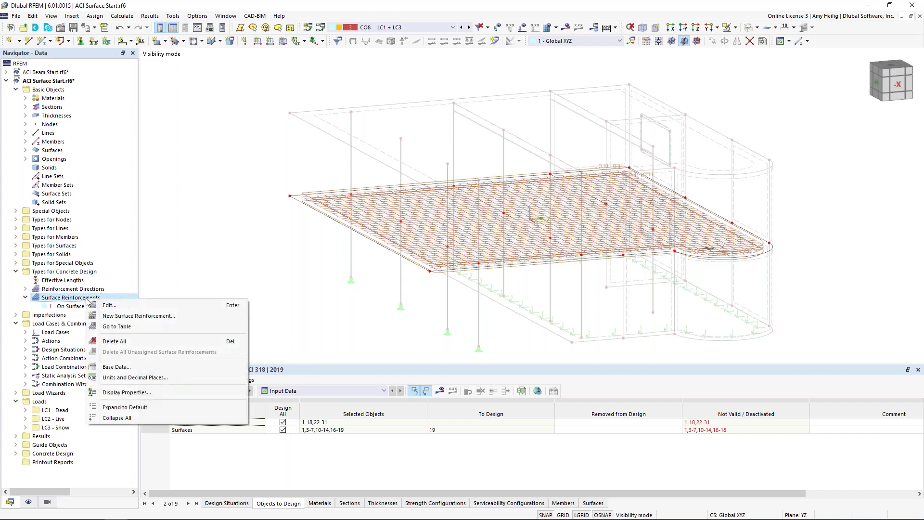
left_click(115, 317)
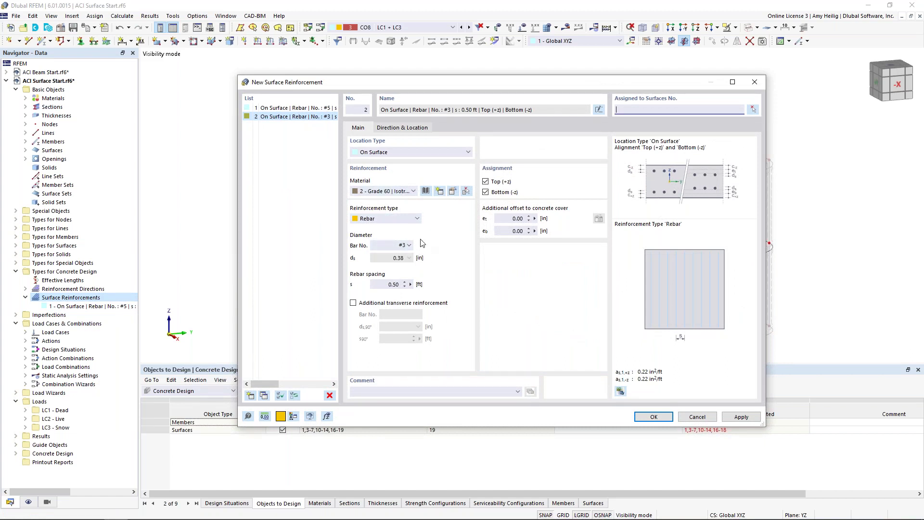
left_click(416, 152)
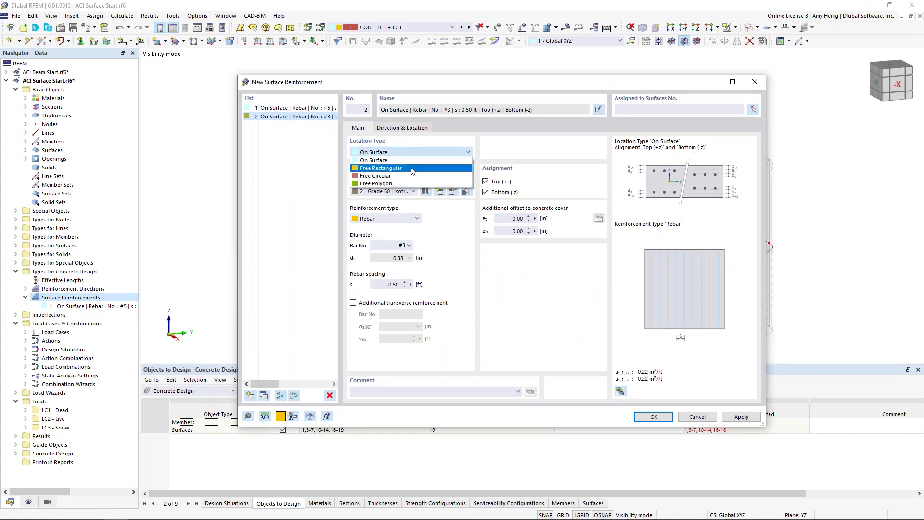
left_click(411, 168)
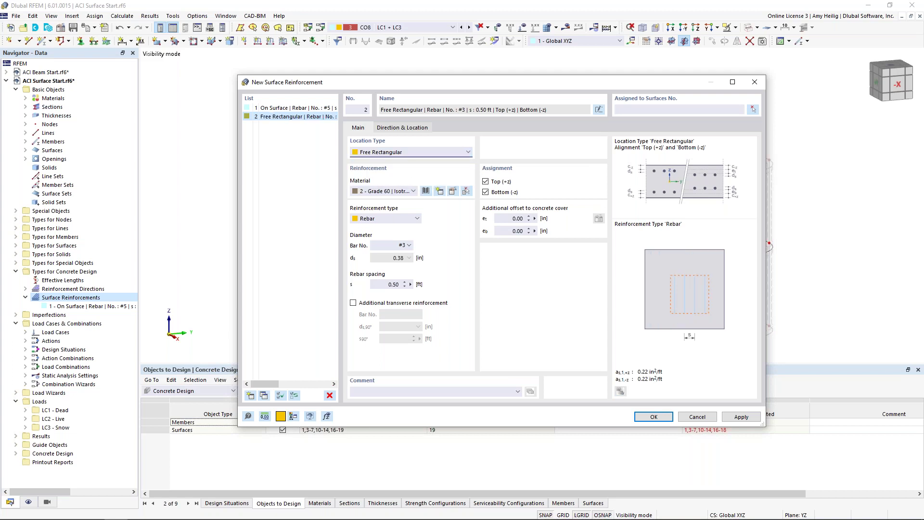
left_click(408, 245)
left_click(403, 305)
double_click(390, 283)
type("1")
- Add transverse reinforcement of #5 bars at 1.00 ft spacing and limit the new reinforcement to the top (+z) side
left_click(354, 302)
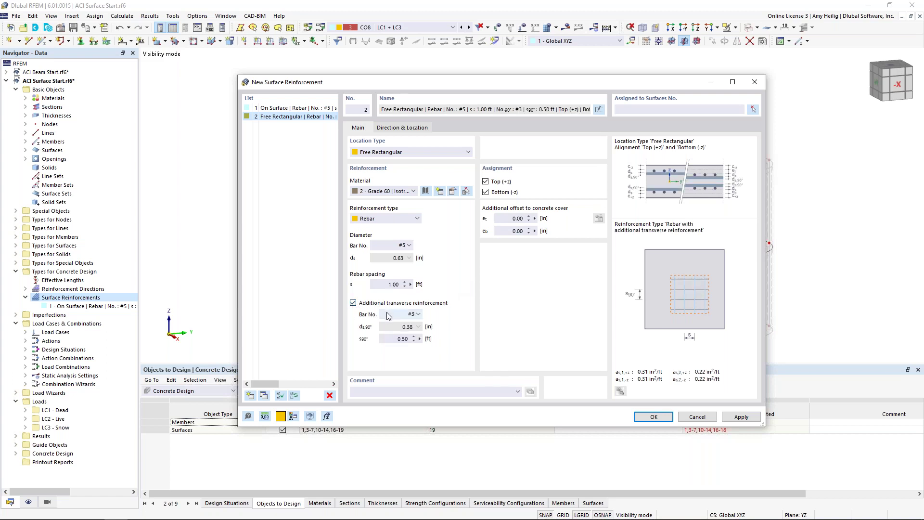
left_click(390, 315)
left_click(396, 378)
double_click(402, 339)
type("1")
left_click(485, 192)
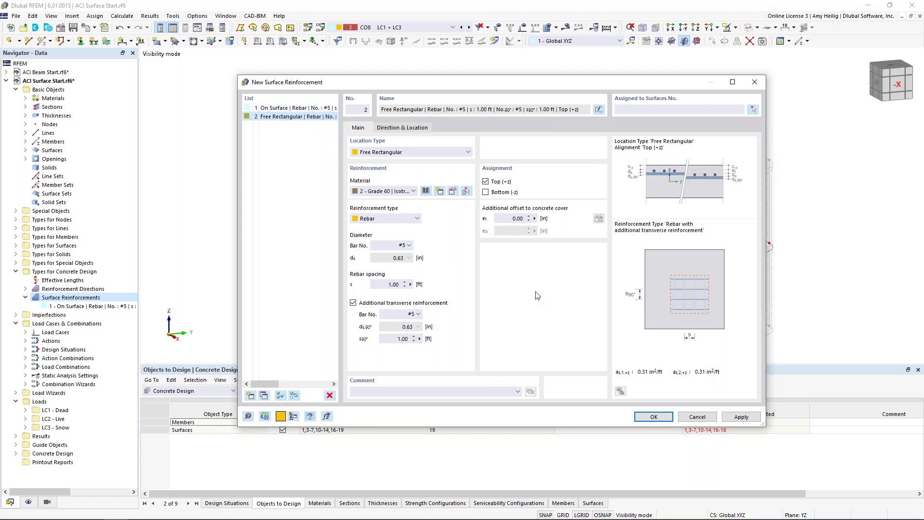
- Define the reinforcement location by center and sides, centered on the column node at X 18.00, Y -11.00 ft, with both sides 6 ft
left_click(417, 128)
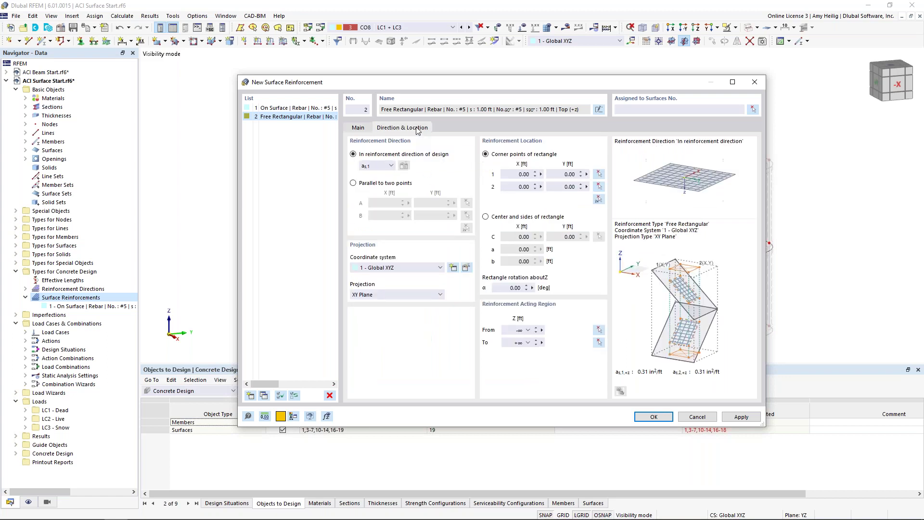
left_click(485, 217)
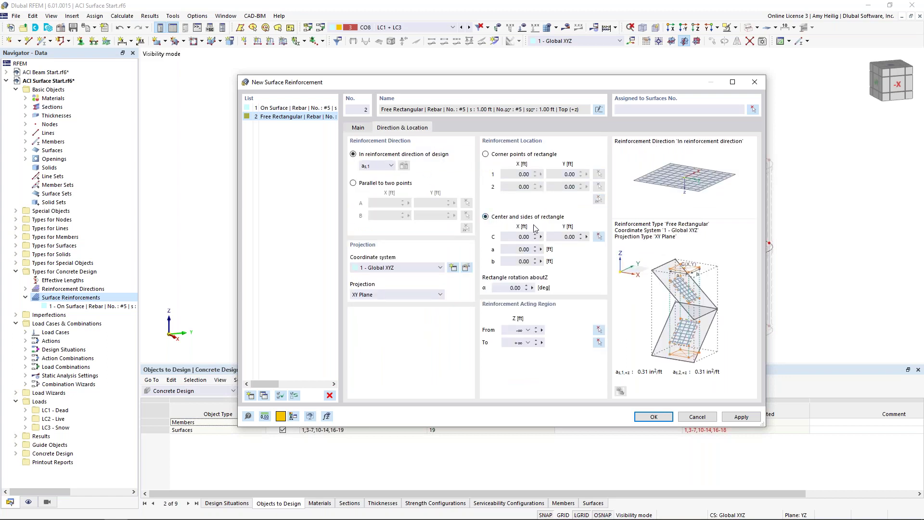
left_click(599, 236)
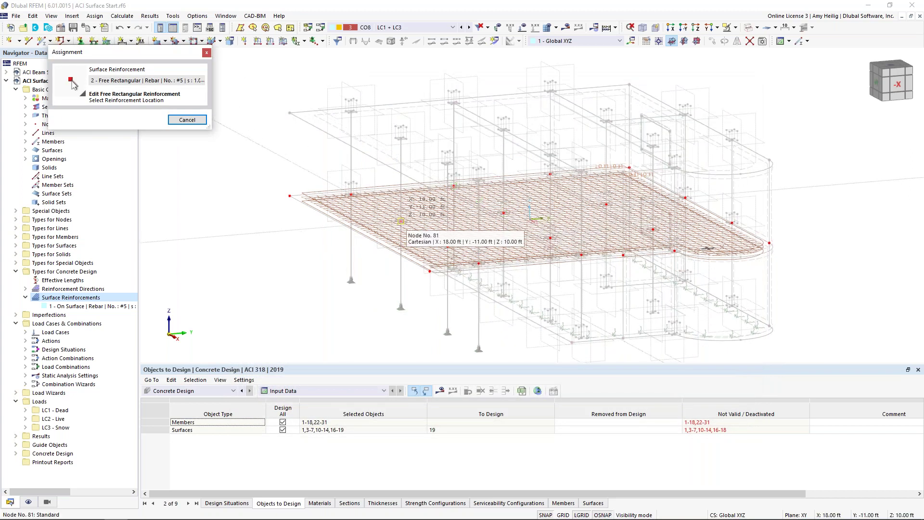
left_click(401, 221)
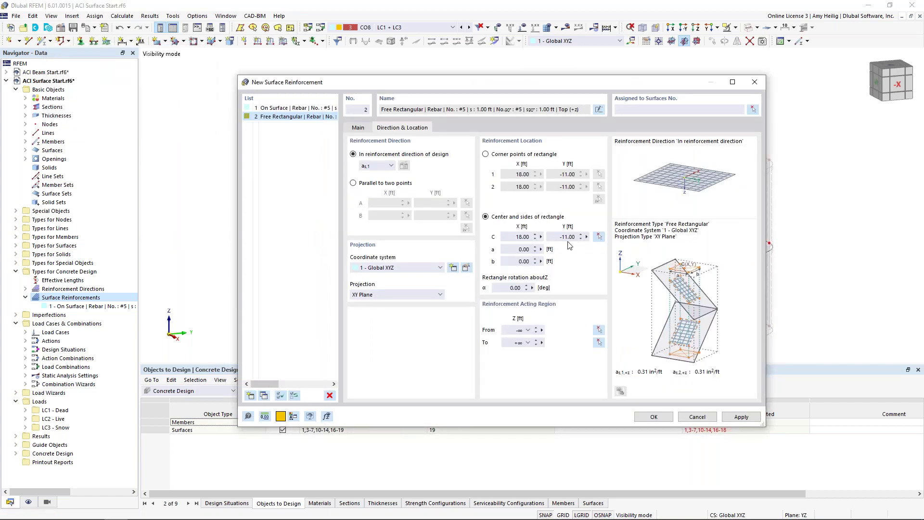
left_click_drag(514, 250, 563, 252)
type("6")
key("Tab")
type("6")
key("Tab")
- Assign the free rectangular reinforcement to the floor slab surface and accept the new surface reinforcement
left_click(753, 109)
left_click(422, 248)
left_click(144, 152)
left_click(654, 417)
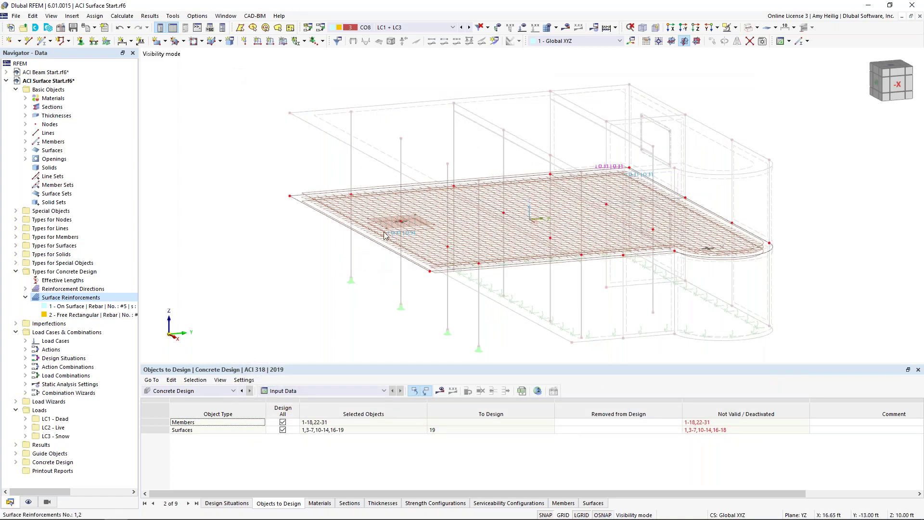
- Hide the On Surface longitudinal reinforcement in the display and examine the free rectangular reinforcement around the column up close
left_click(28, 502)
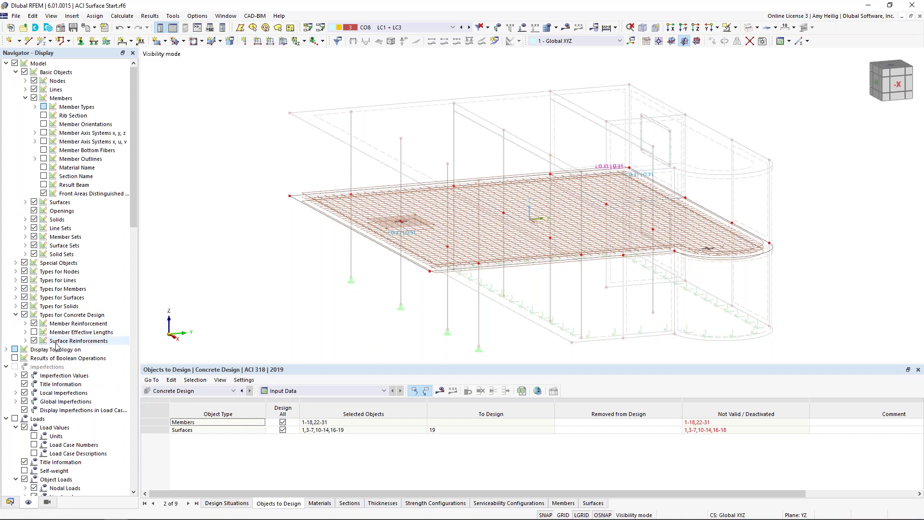
left_click(26, 341)
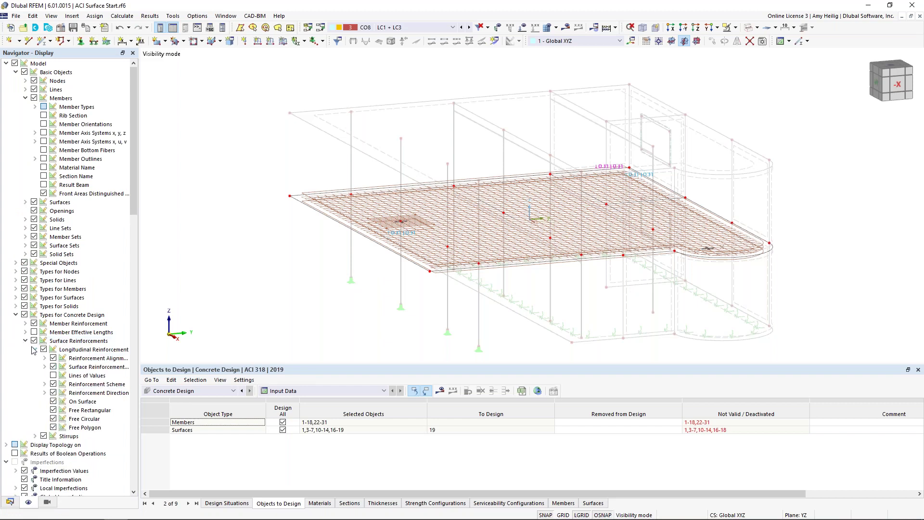
left_click(53, 402)
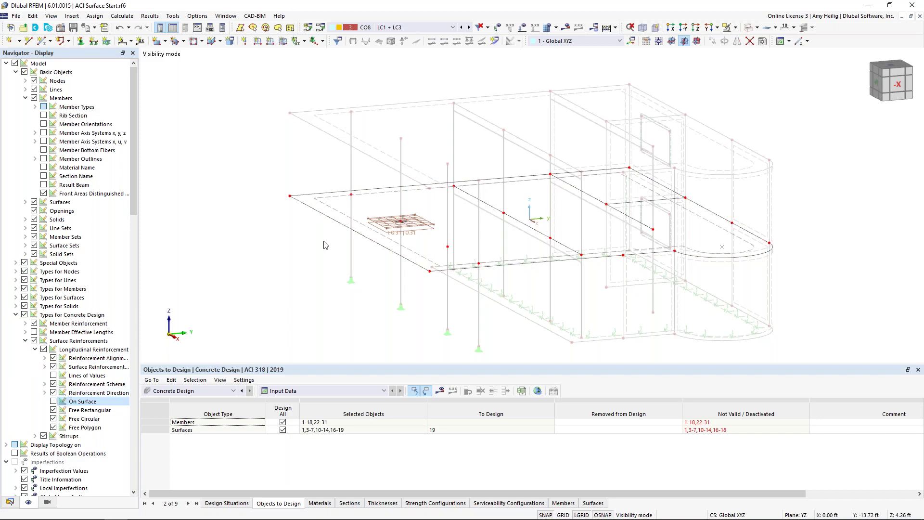
scroll(377, 231, "up", 5)
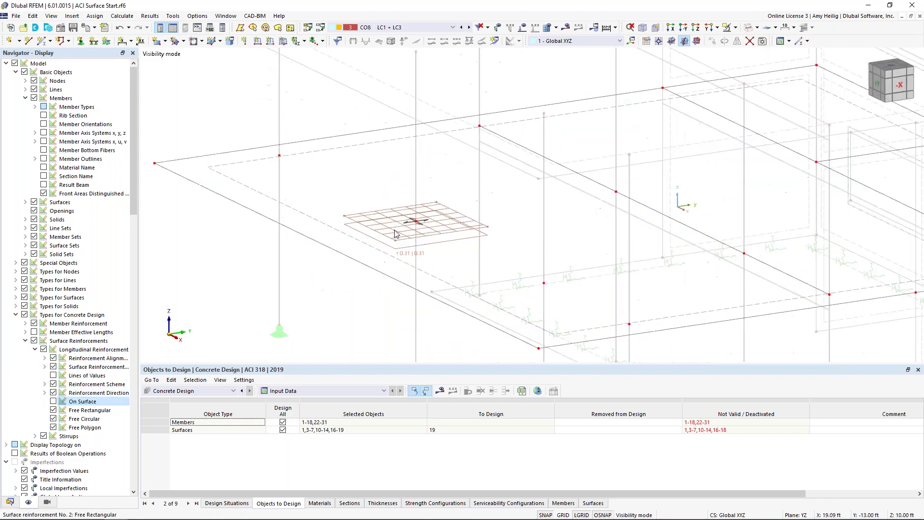
scroll(394, 234, "up", 2)
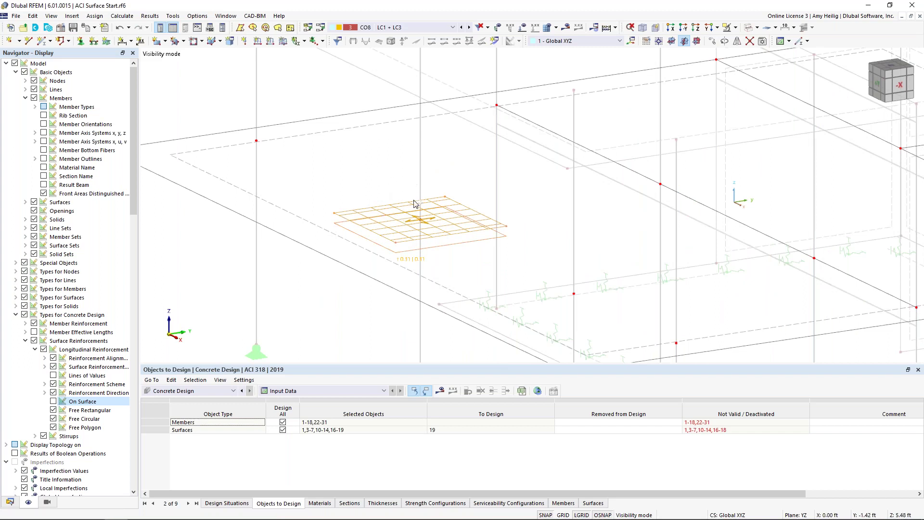
- Copy the free rectangular top reinforcement onto the remaining interior column nodes of the floor slab, including the pair spaced 15 ft apart in X
left_click_drag(425, 219, 540, 245)
scroll(256, 143, "down", 3)
middle_click_drag(601, 258, 526, 263)
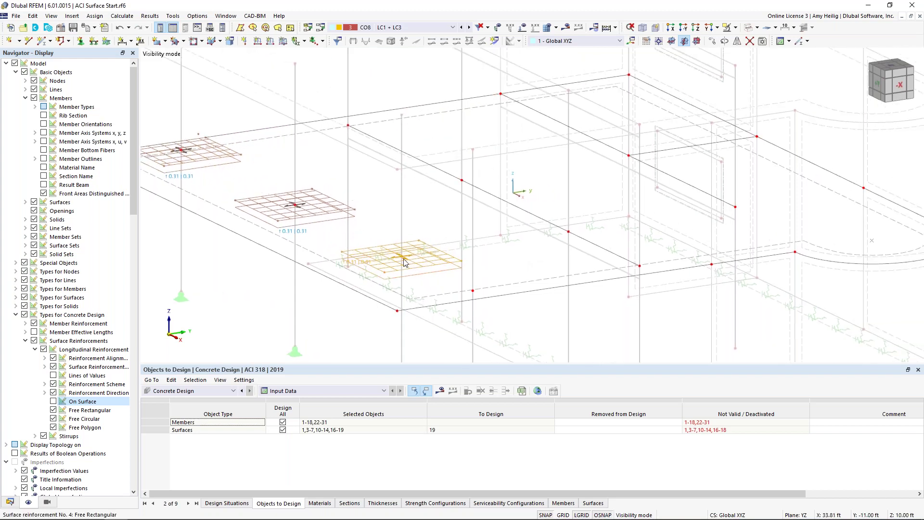
left_click_drag(405, 263, 737, 210)
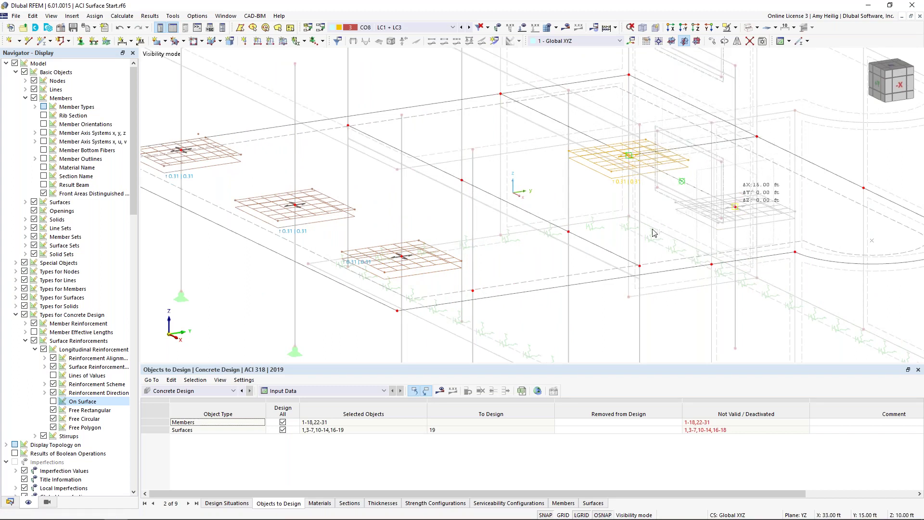
scroll(652, 232, "down", 3)
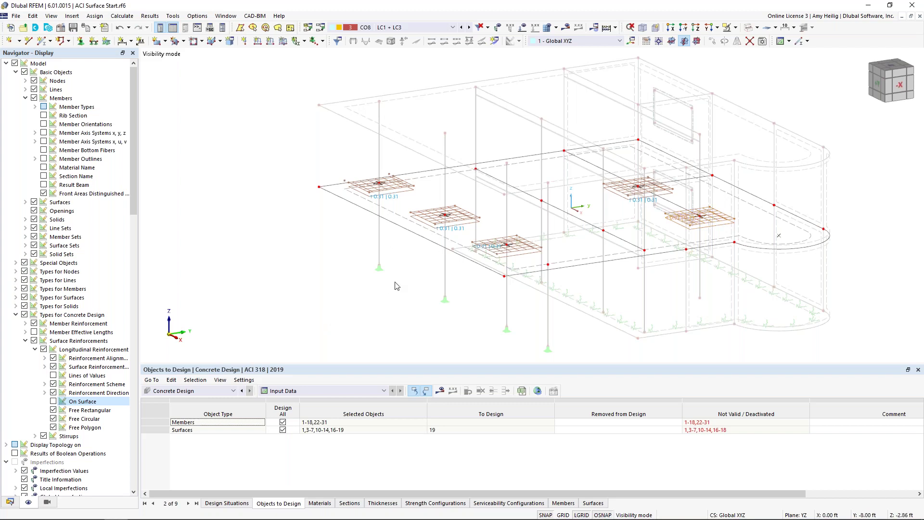
middle_click_drag(458, 291, 426, 295, "ctrl")
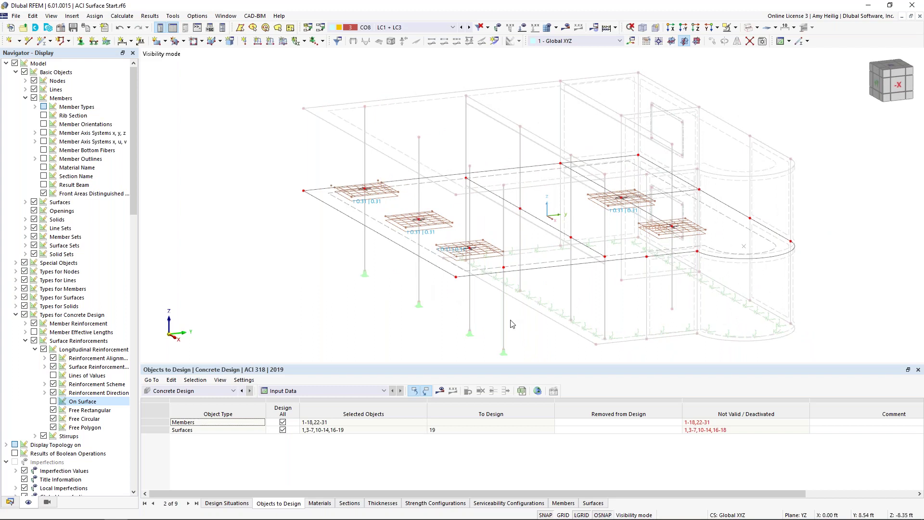
middle_click_drag(609, 295, 503, 288)
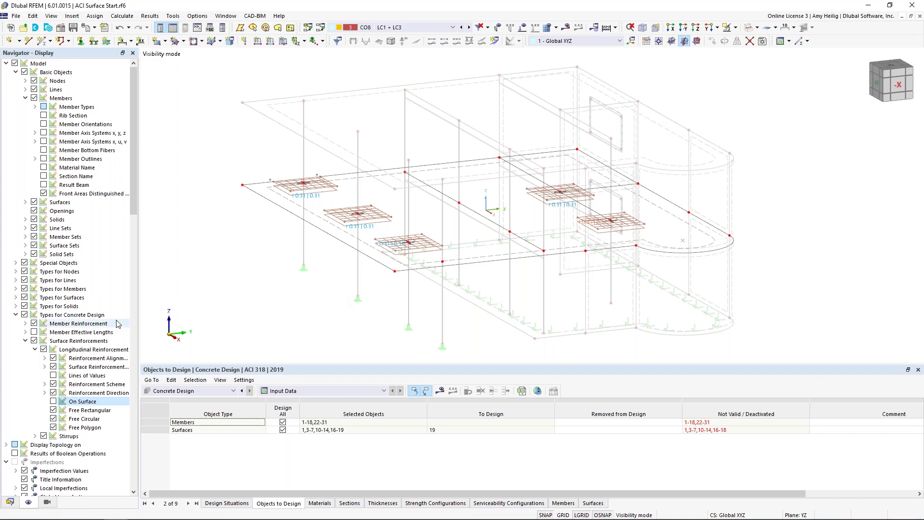
- Hide the free rectangular longitudinal reinforcement in the display and cancel visibility mode for the whole model
left_click(53, 410)
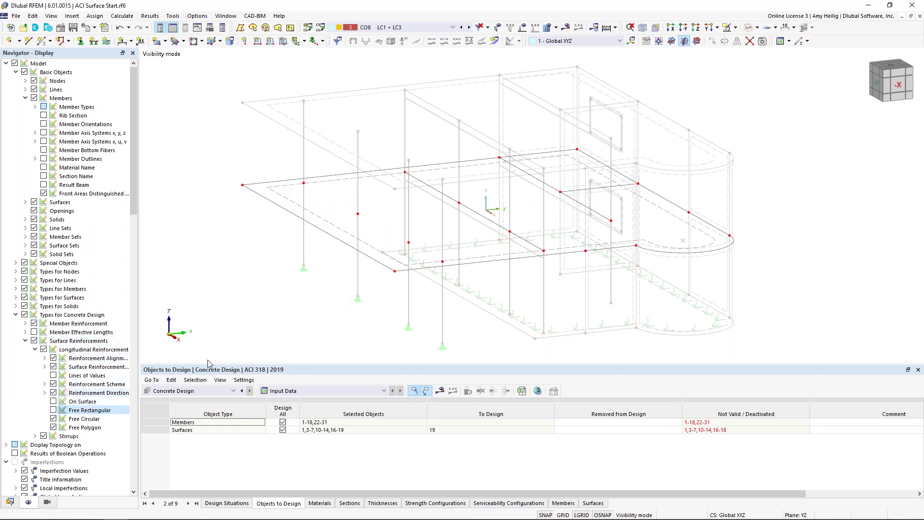
right_click(470, 261)
left_click(529, 230)
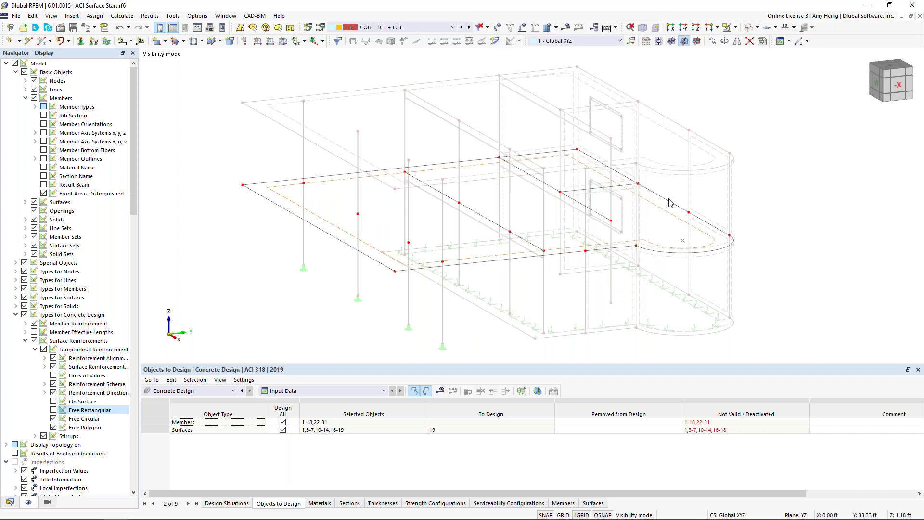
left_click(738, 40)
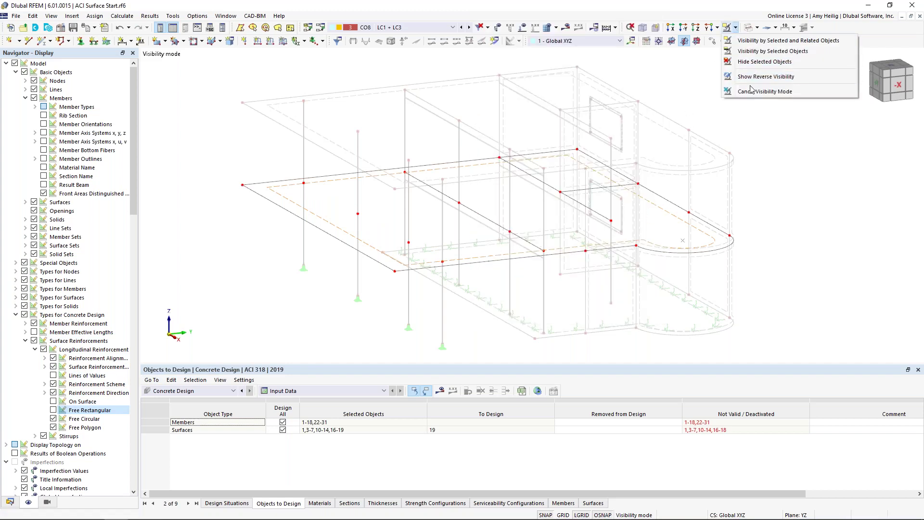
left_click(753, 93)
- Display the structure as a transparent model and examine the downstand ribs beneath the floor slab
left_click(750, 28)
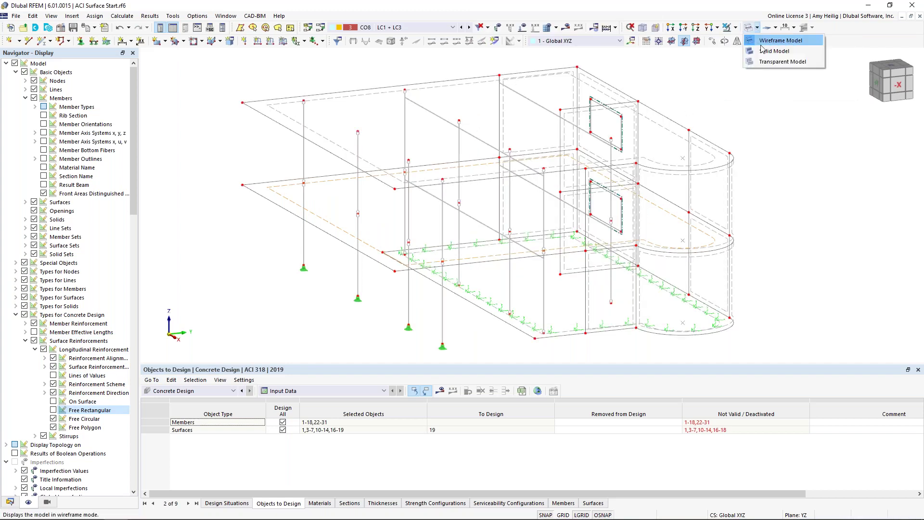
left_click(766, 64)
left_click(784, 167)
middle_click_drag(810, 237, 635, 215, "ctrl")
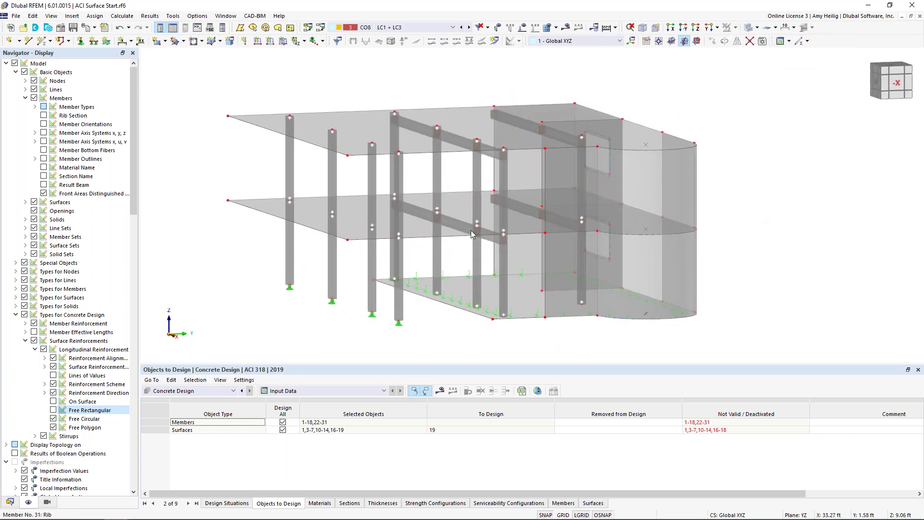
scroll(456, 229, "up", 4)
middle_click_drag(457, 229, 455, 293, "ctrl")
scroll(458, 287, "down", 5)
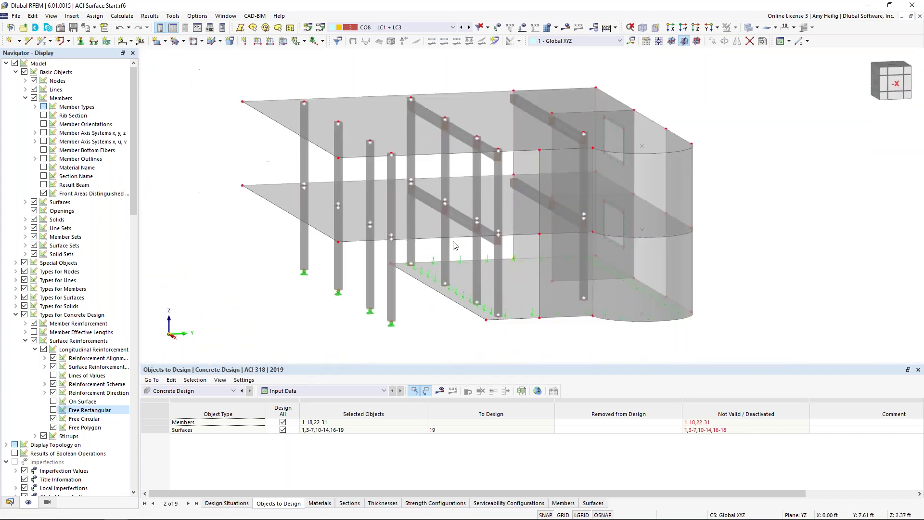
- Open the rib settings of member 29, show its flange preview in 3D and end the first flange segment at 85%
double_click(432, 202)
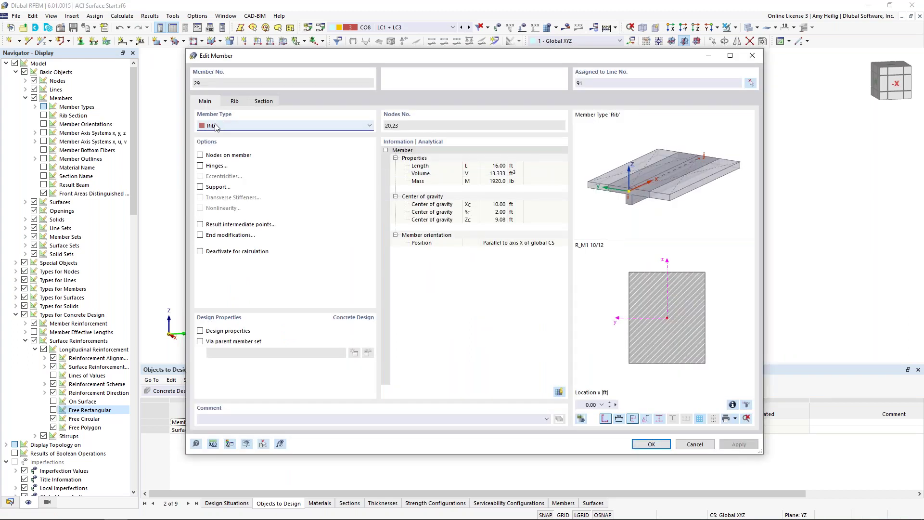
left_click(235, 102)
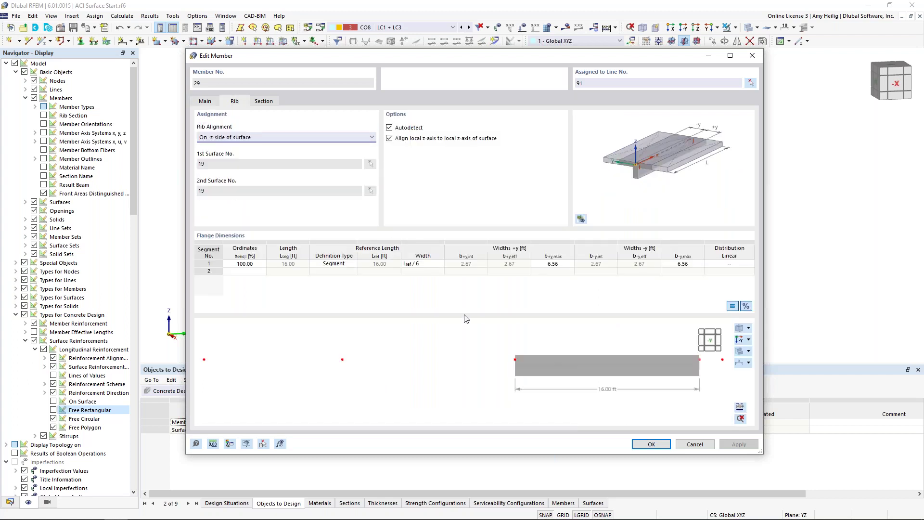
left_click(740, 328)
scroll(408, 364, "up", 5)
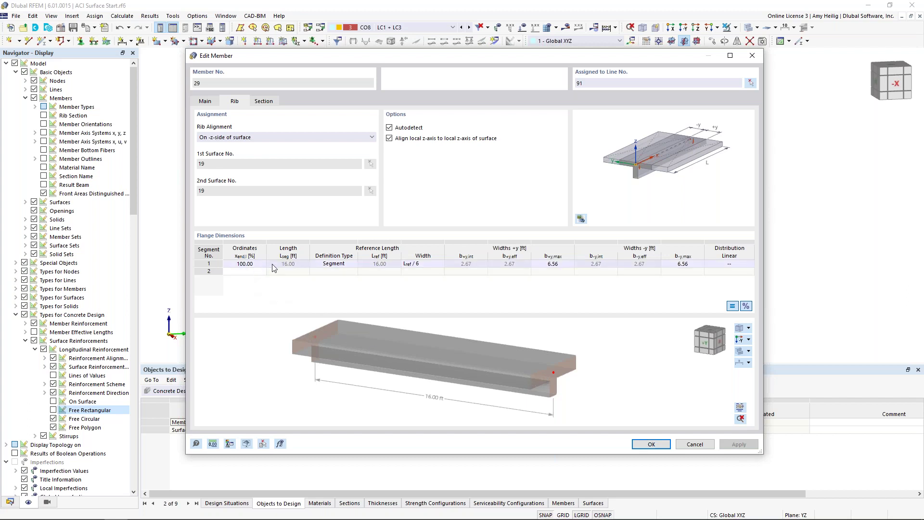
left_click(255, 266)
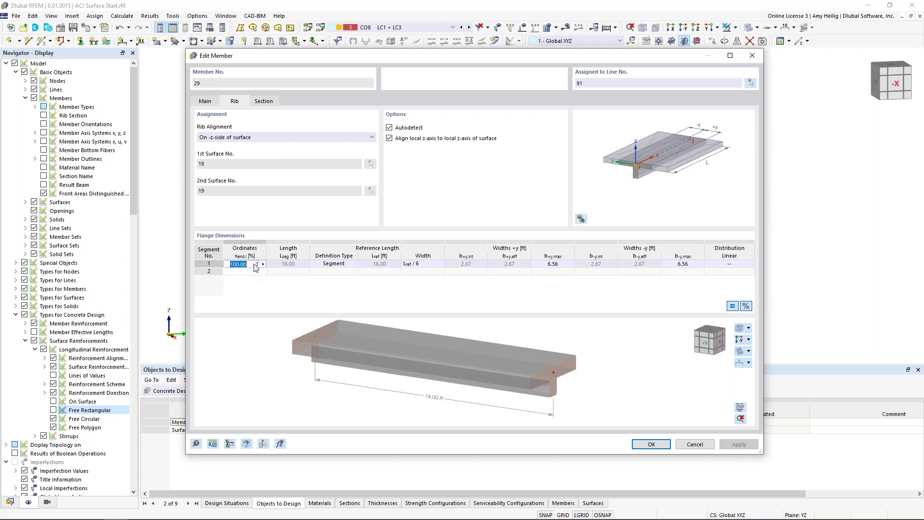
type("85")
- Set the flange width of the rib's first segment to Lref / 8, keeping Segment as the reference length definition
left_click(341, 265)
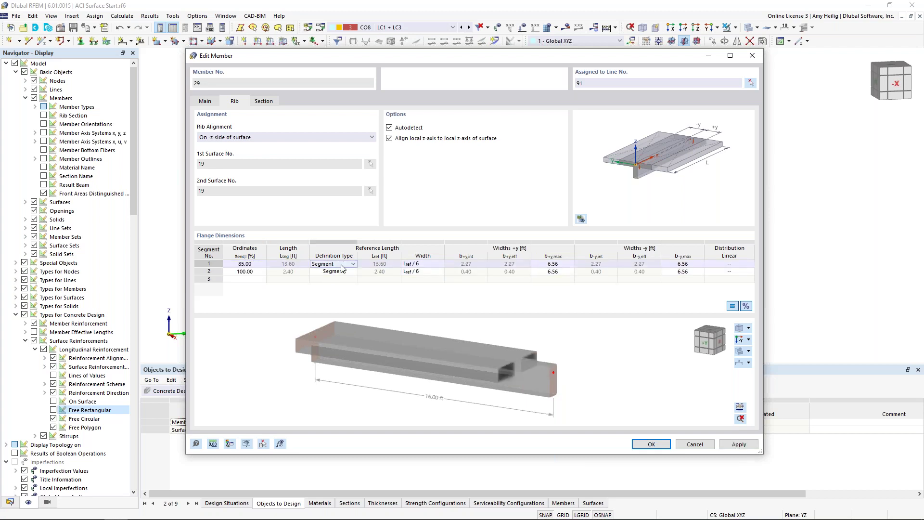
left_click(418, 266)
left_click(441, 265)
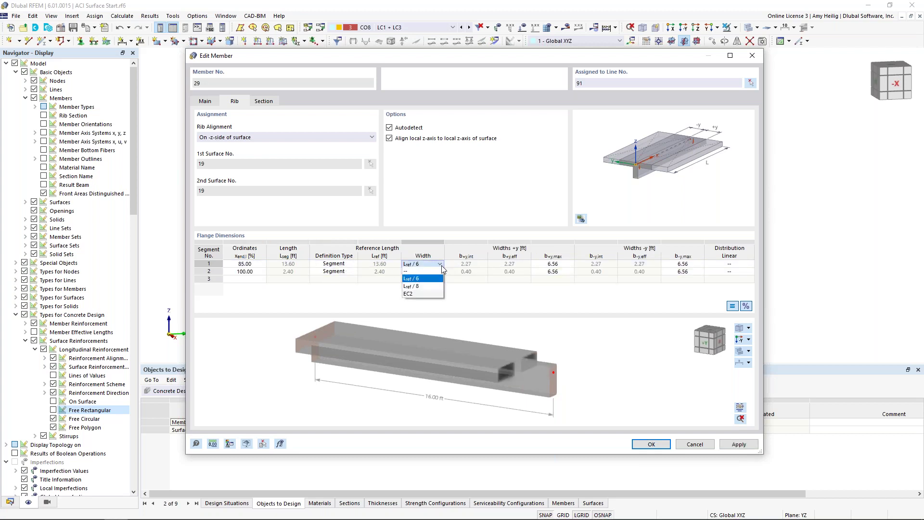
left_click(412, 285)
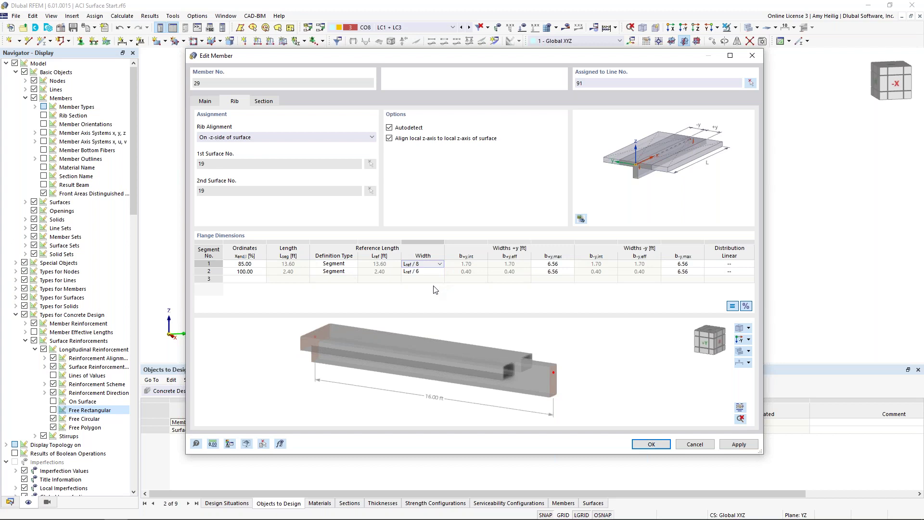
- Give the rib's second flange segment a user-defined reference length of 6 ft and a width of Lref / 8
left_click(327, 272)
left_click(337, 274)
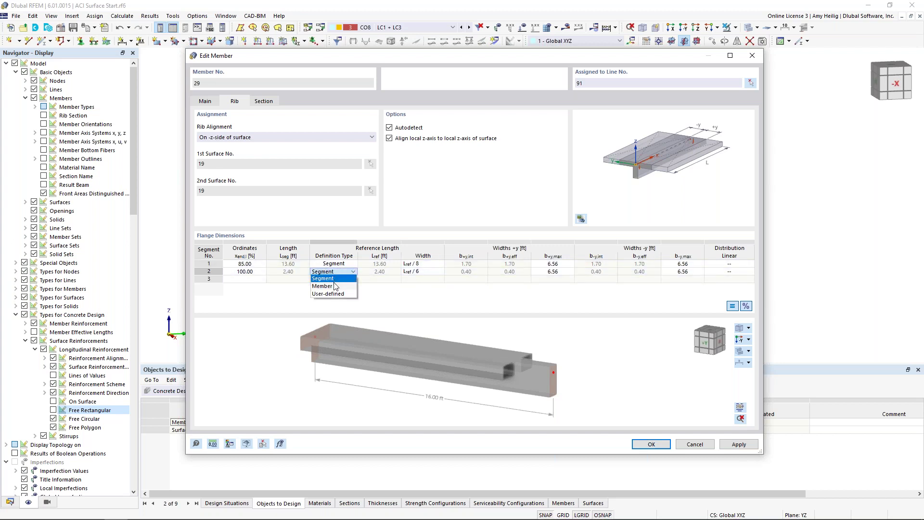
left_click(332, 294)
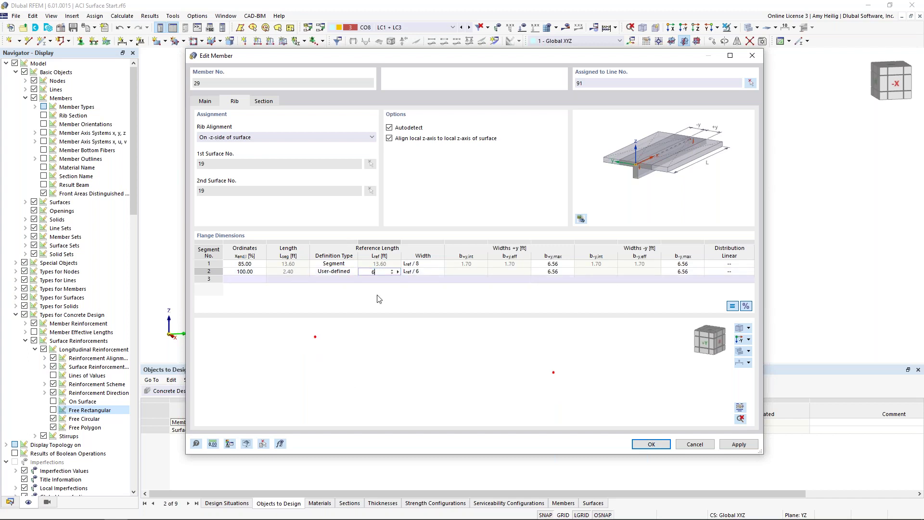
left_click(409, 272)
left_click(440, 272)
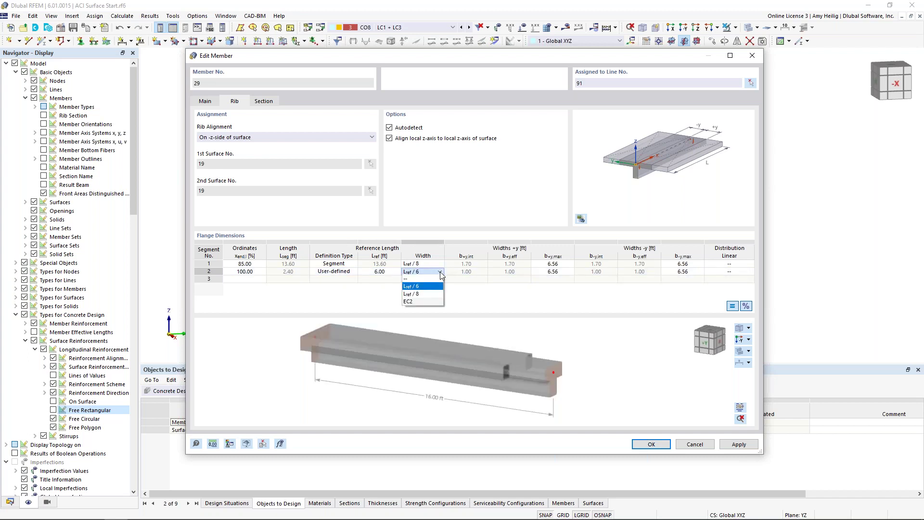
left_click(435, 294)
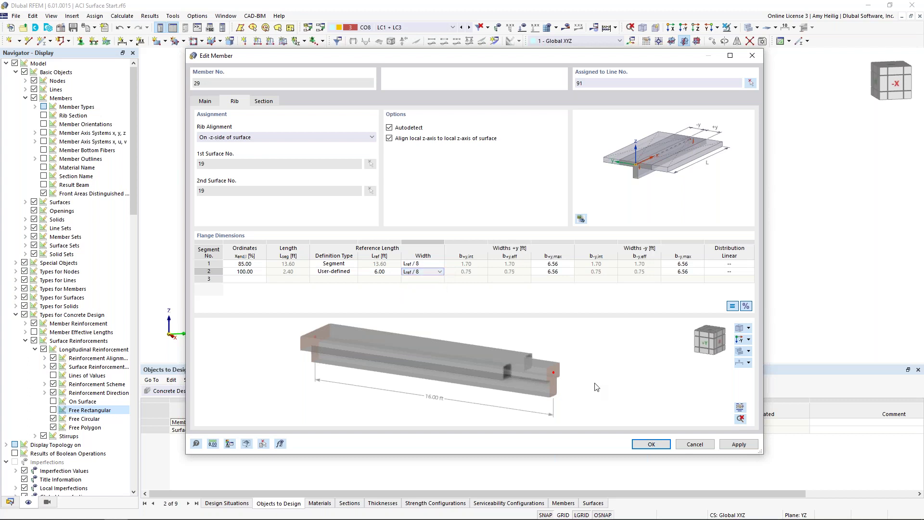
- Set the second flange segment's linear distribution to To End, check the tapered flange in the preview and accept the member changes
scroll(593, 387, "up", 4)
scroll(520, 359, "down", 3)
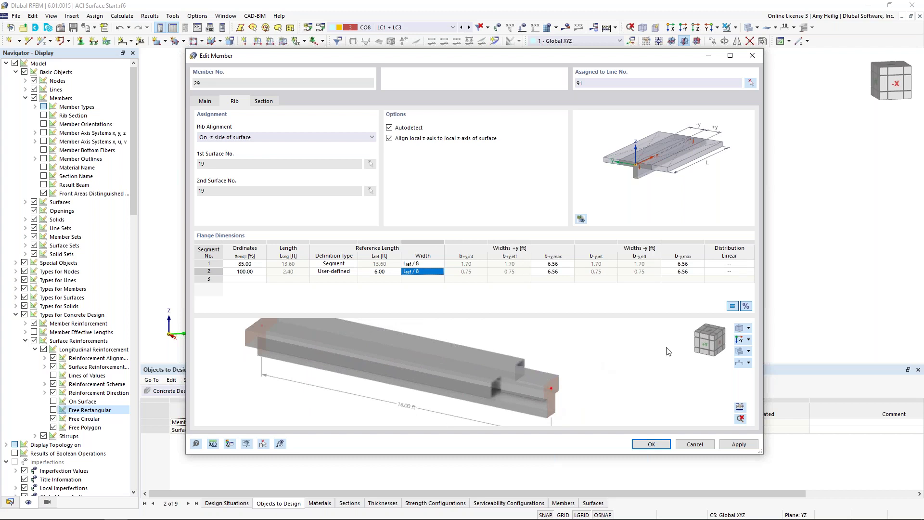
left_click(727, 272)
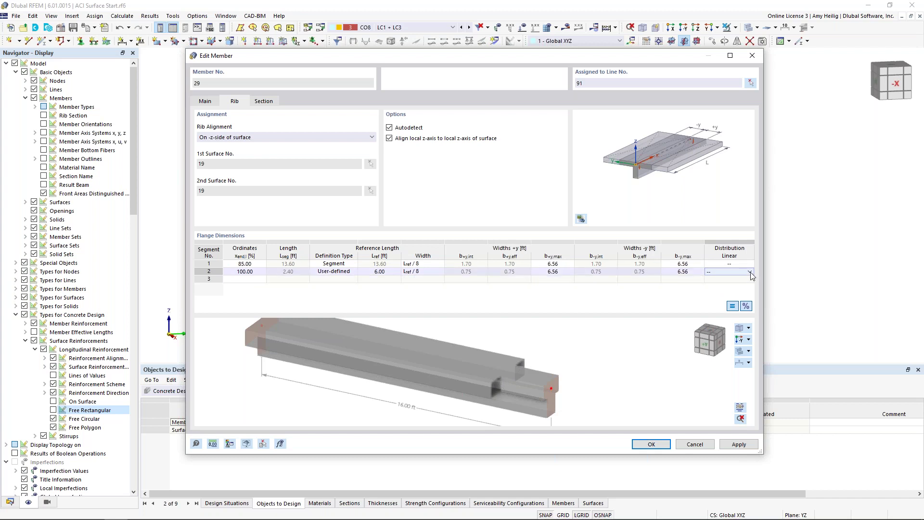
left_click(750, 273)
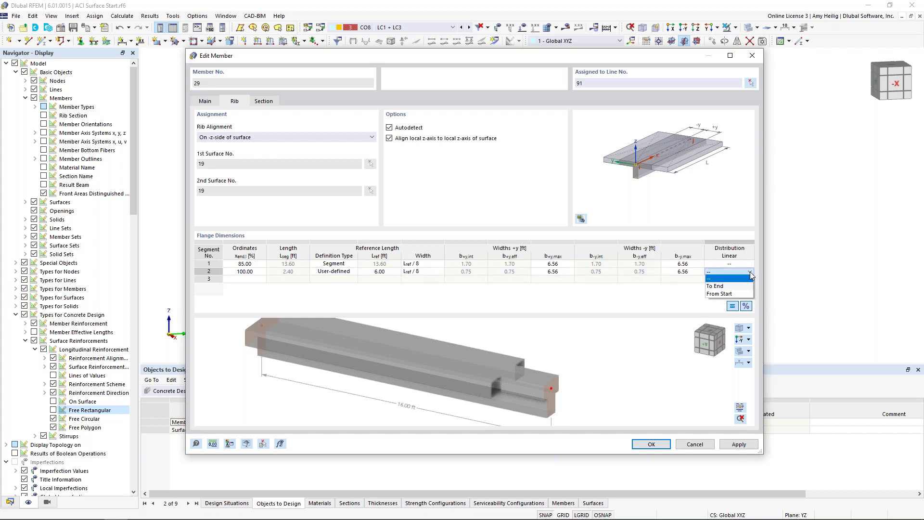
left_click(717, 286)
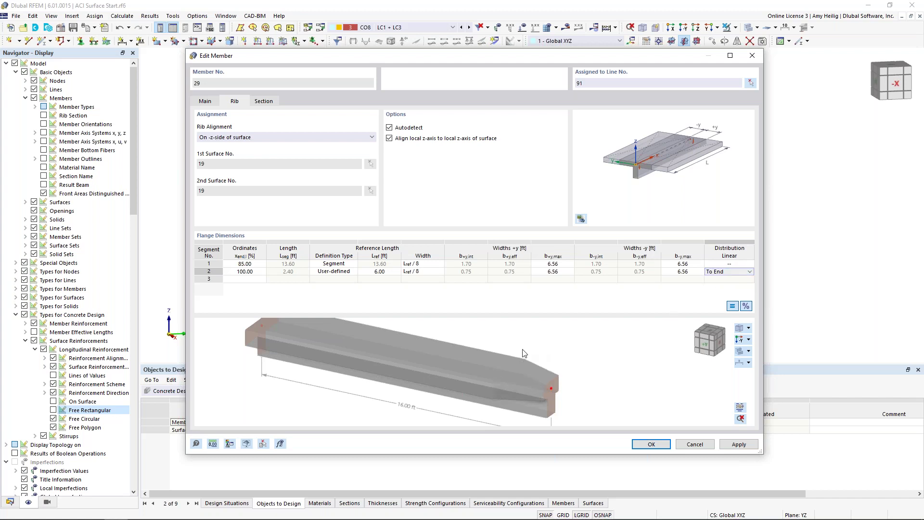
middle_click_drag(495, 381, 490, 367)
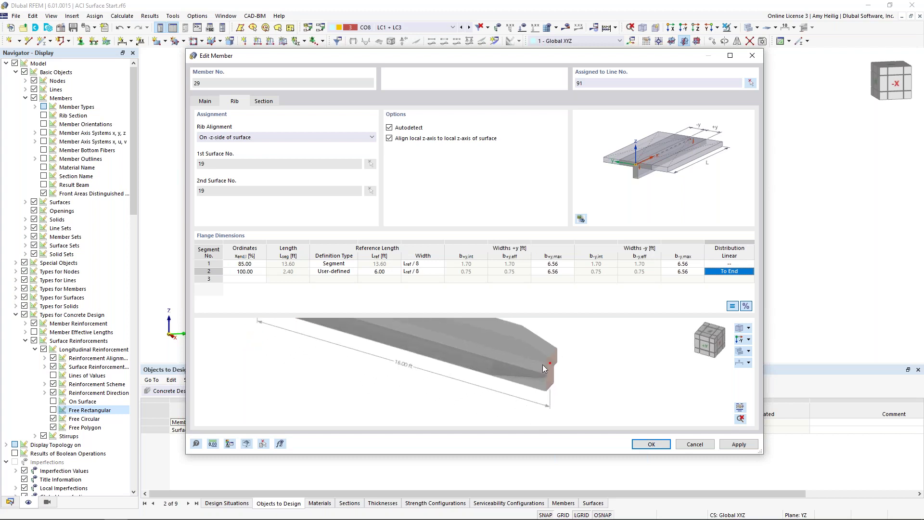
scroll(541, 363, "down", 3)
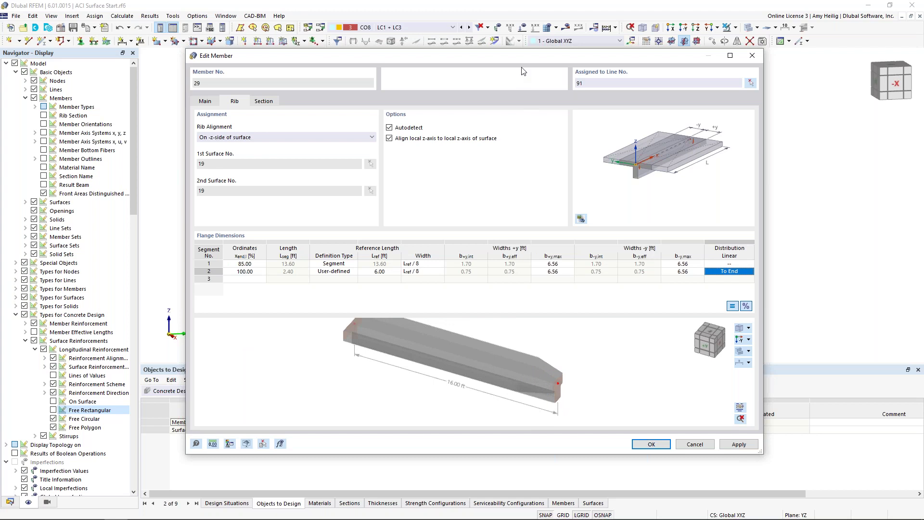
left_click_drag(524, 60, 482, 85)
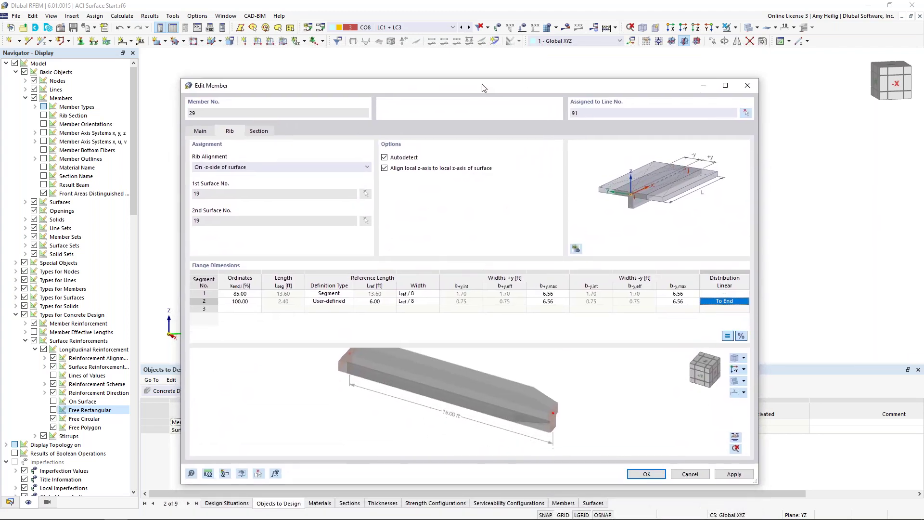
left_click(641, 472)
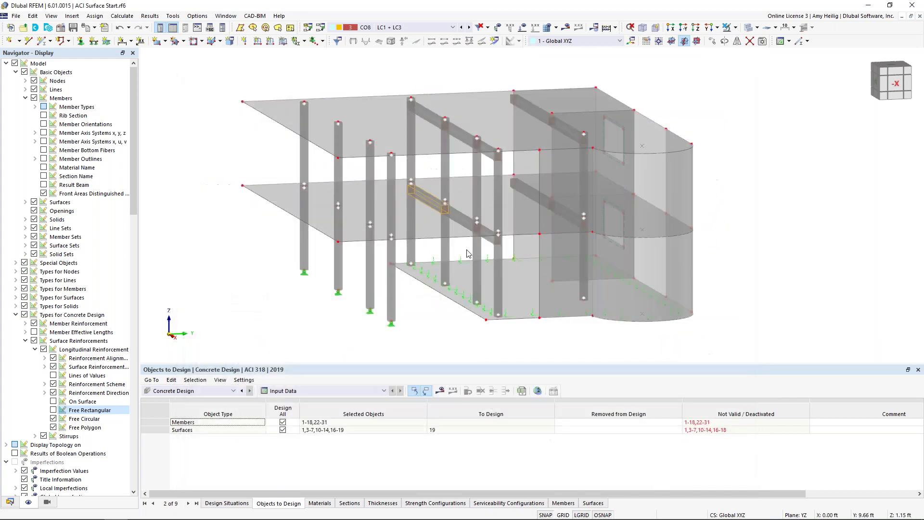
- Review the flange dimensions and tapered shape of the adjacent rib member 30 and close its settings
double_click(457, 220)
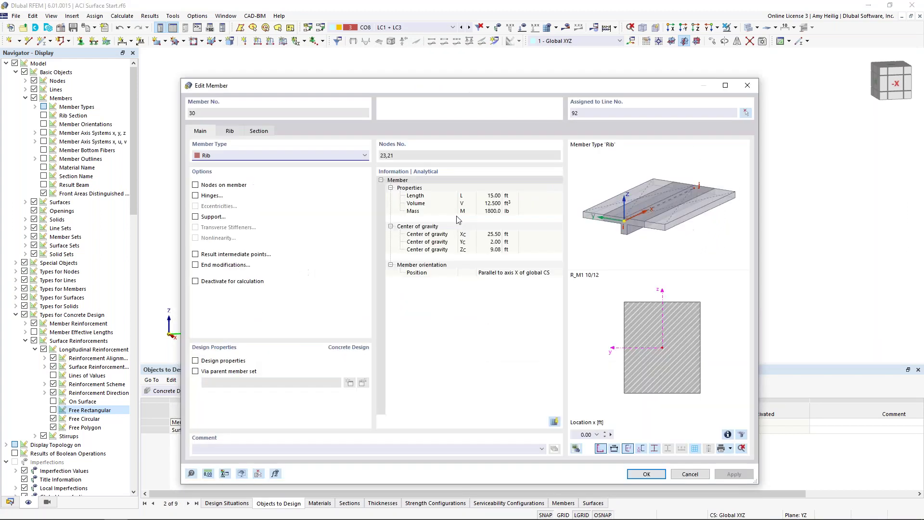
left_click(229, 130)
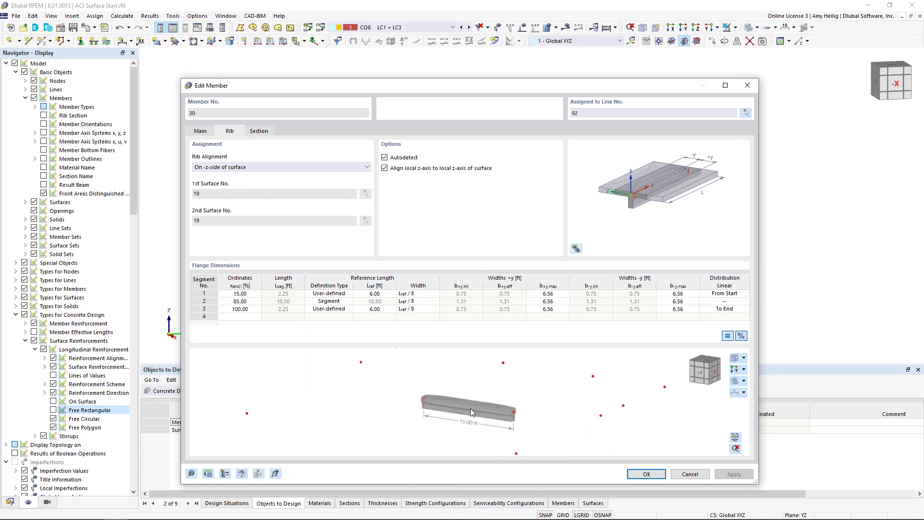
left_click_drag(468, 406, 403, 396)
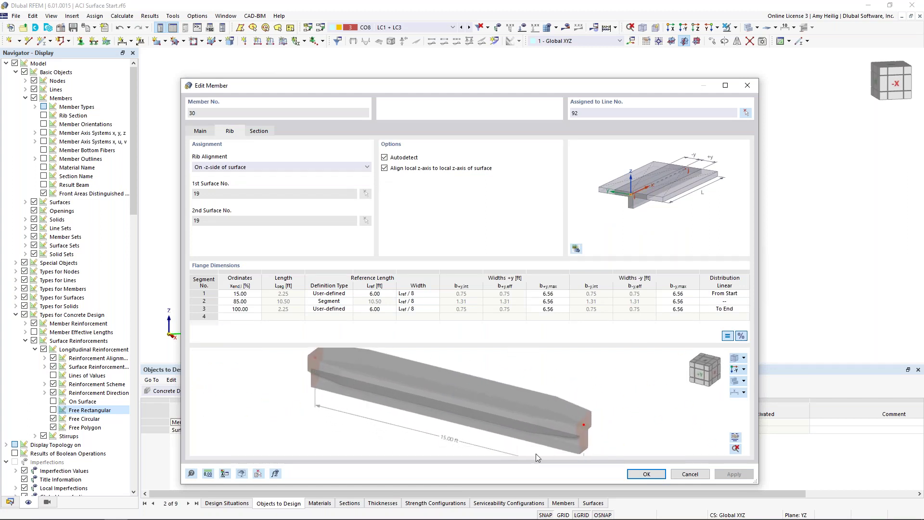
left_click_drag(532, 85, 491, 88)
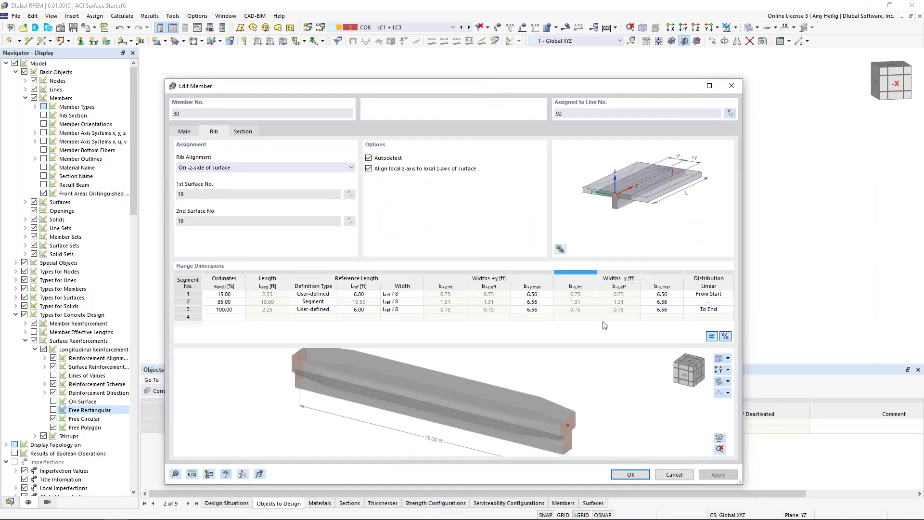
left_click(637, 476)
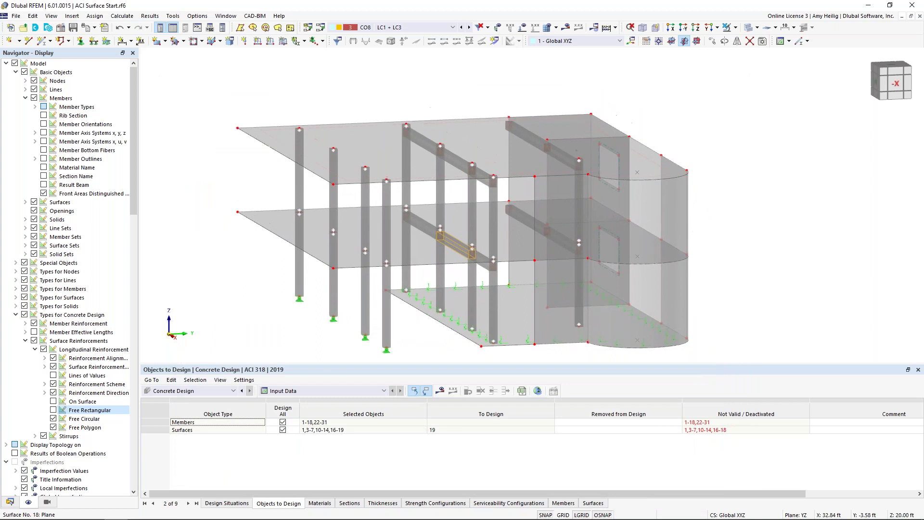
- Review the flange dimensions and stepped shape of rib member 22 in the 3D preview and close its settings
double_click(431, 150)
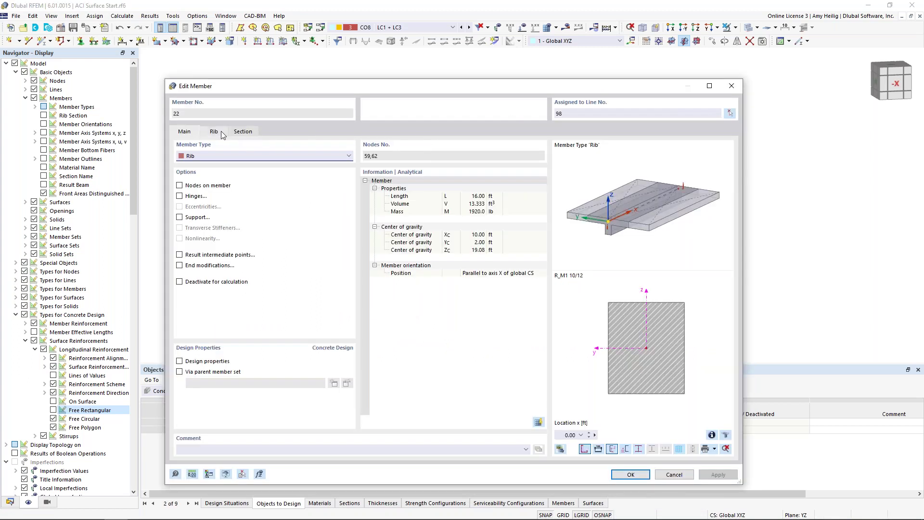
left_click(219, 132)
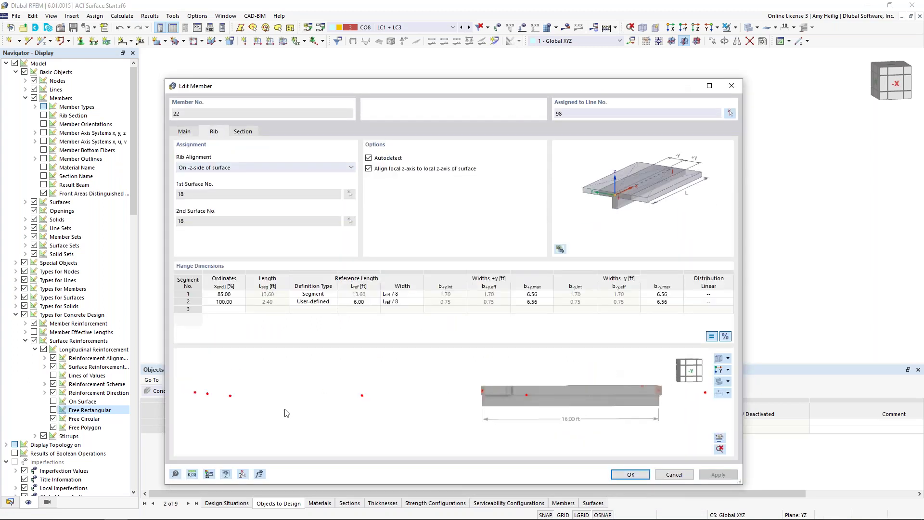
scroll(370, 413, "up", 5)
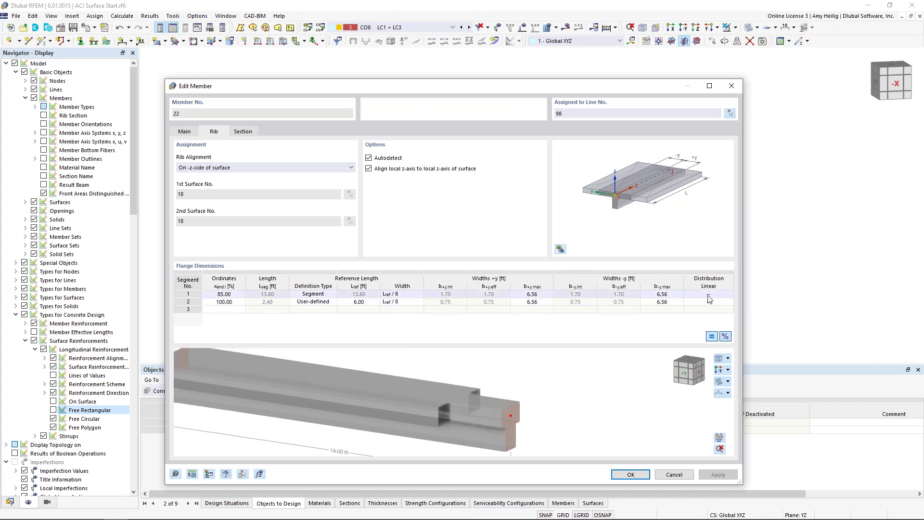
scroll(437, 417, "down", 3)
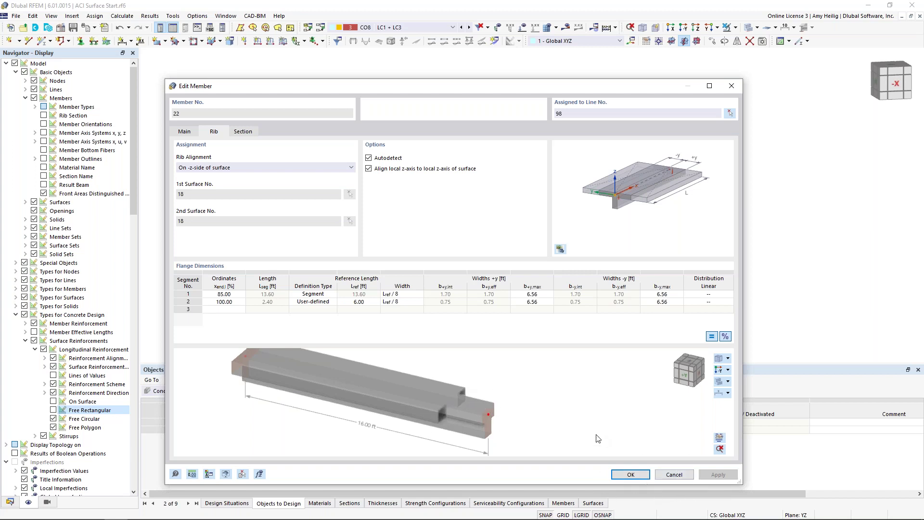
left_click(639, 472)
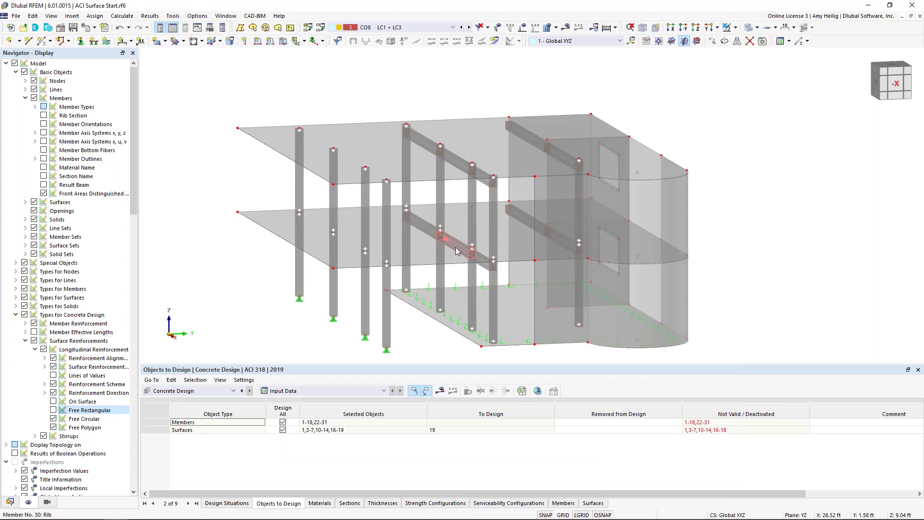
- Activate the concrete design properties for rib member 30 and check its concrete cover
double_click(456, 249)
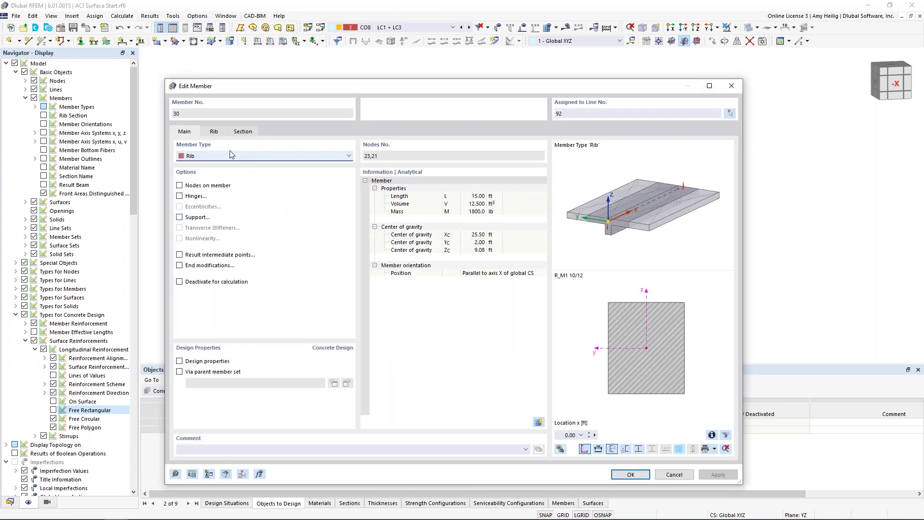
left_click(179, 361)
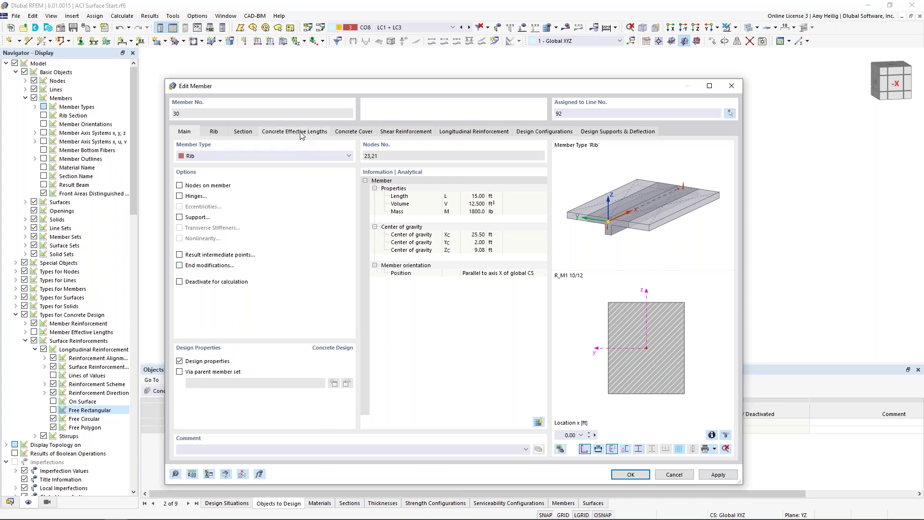
left_click(351, 135)
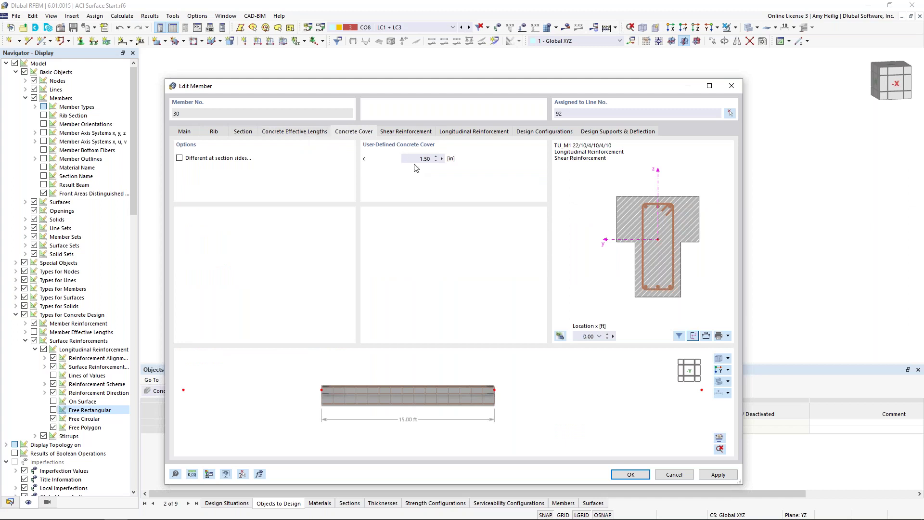
- Divide member 30's shear reinforcement into three stirrup spans and show the rib in a 3D preview
left_click(397, 133)
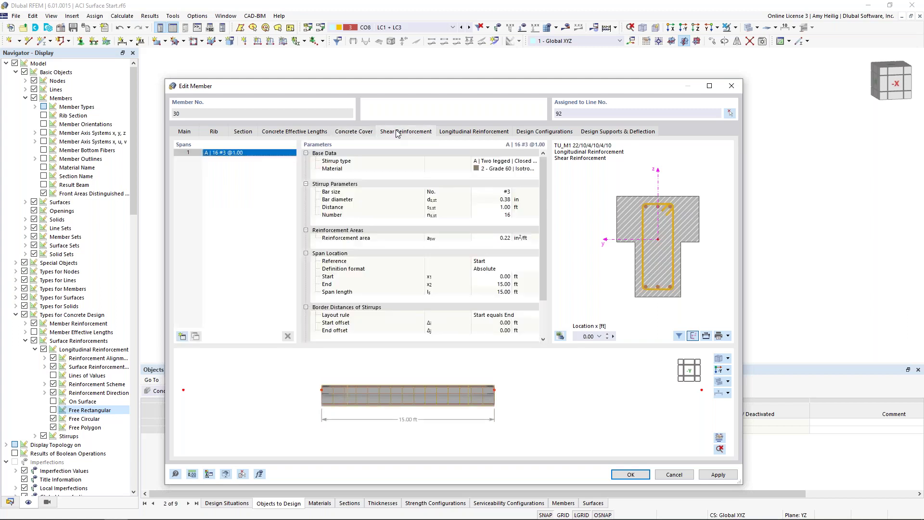
left_click(182, 339)
left_click(183, 340)
left_click(719, 358)
scroll(442, 425, "up", 5)
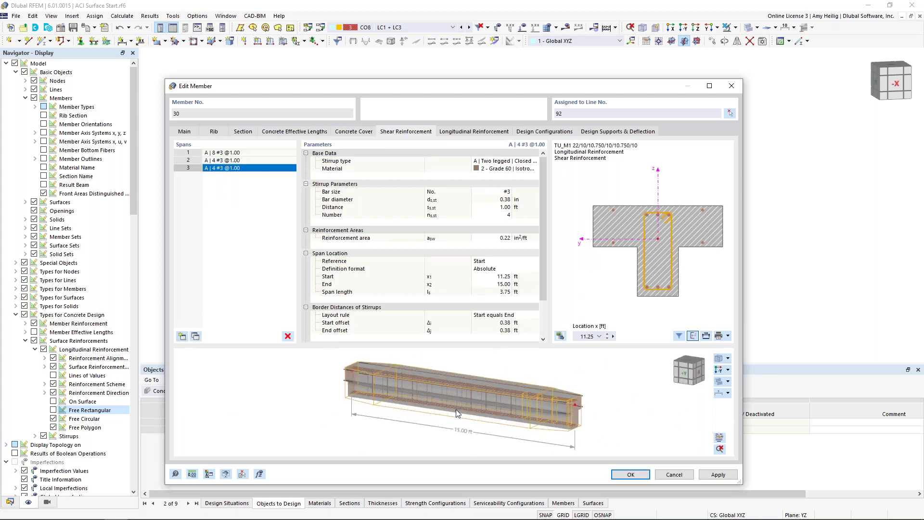
- Set the first stirrup span to a spacing of 0.33 ft, running from 0 to 3 ft
left_click(250, 153)
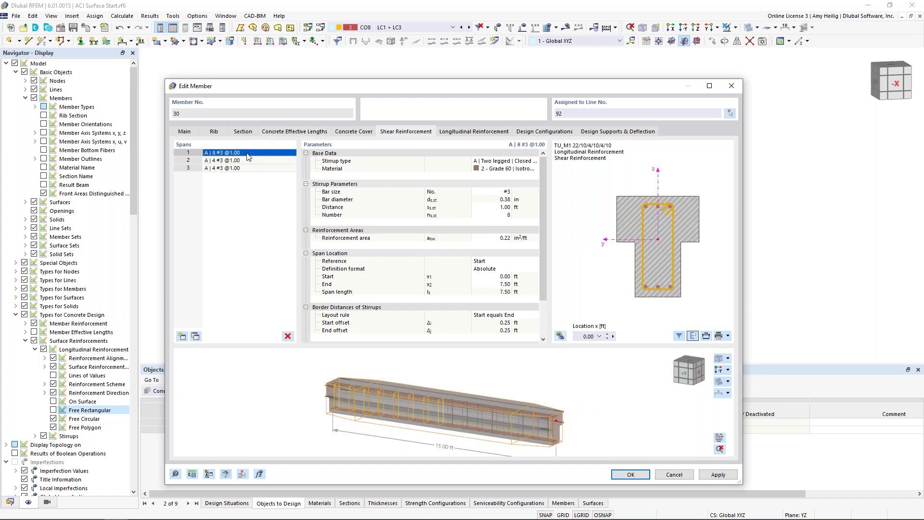
left_click(504, 208)
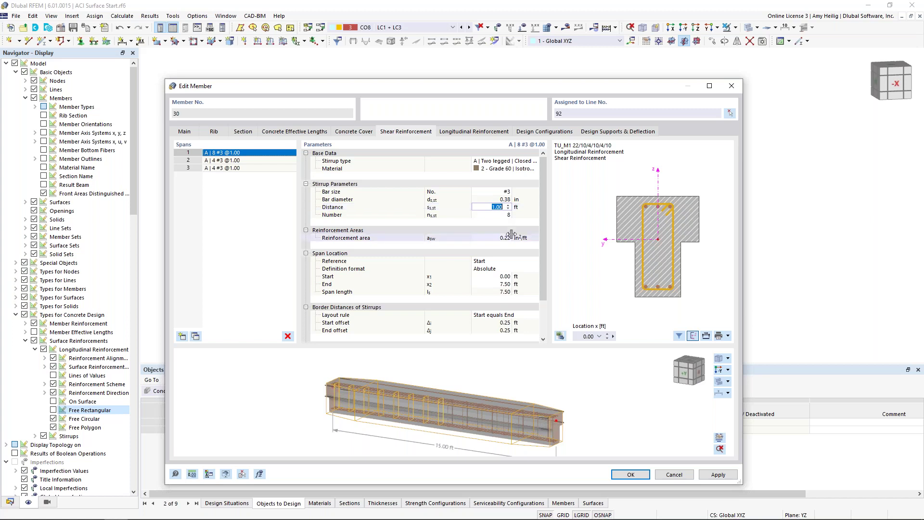
type("0.33")
left_click(500, 218)
left_click(501, 277)
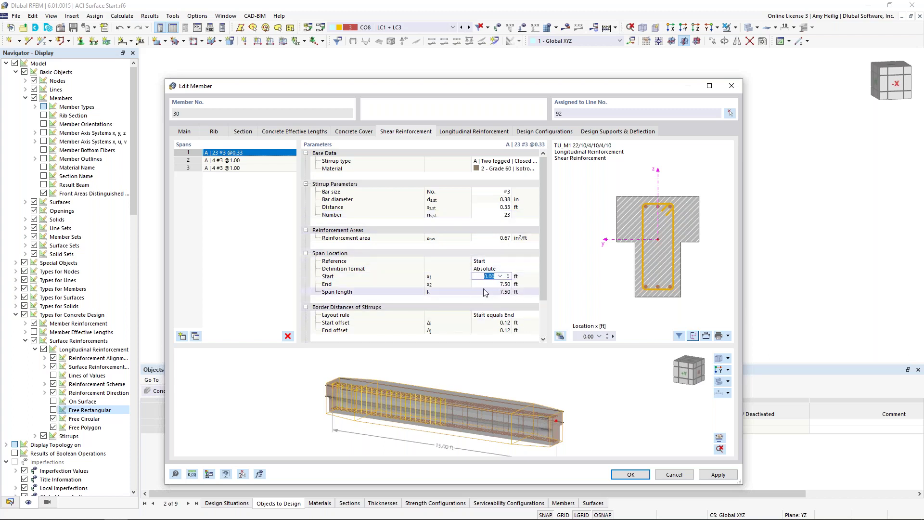
type("0")
key("Tab")
type("3")
key("Tab")
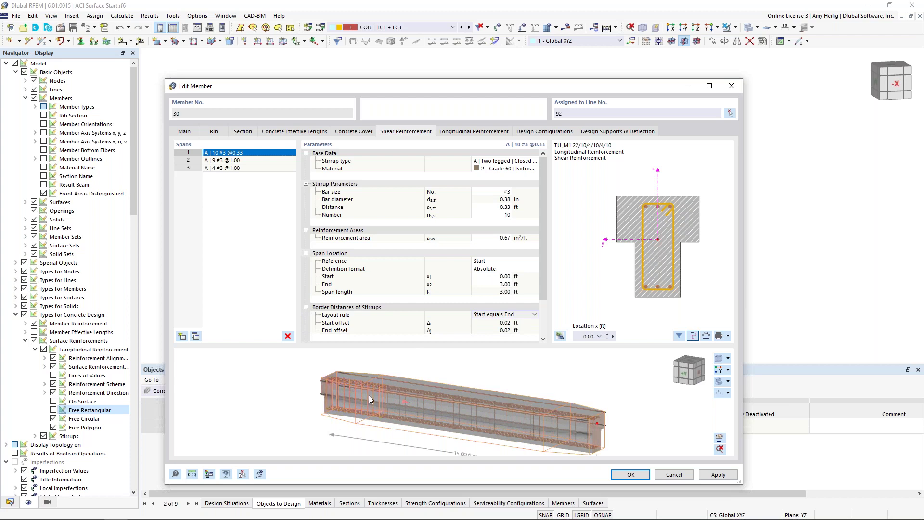
- Set the second stirrup span's spacing to 0.5 ft and its end to 12 ft
left_click(247, 162)
key("Tab")
key("Tab")
key("Tab")
key("Tab")
key("Tab")
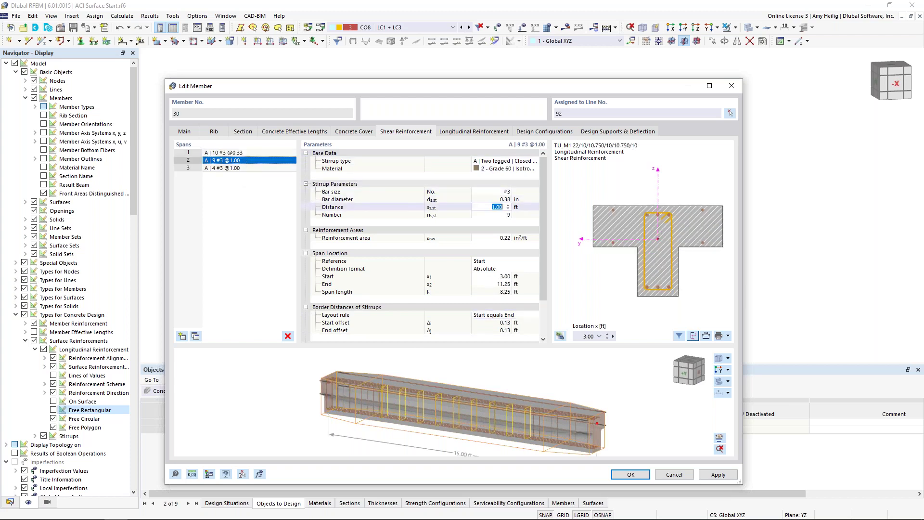
type("0.5")
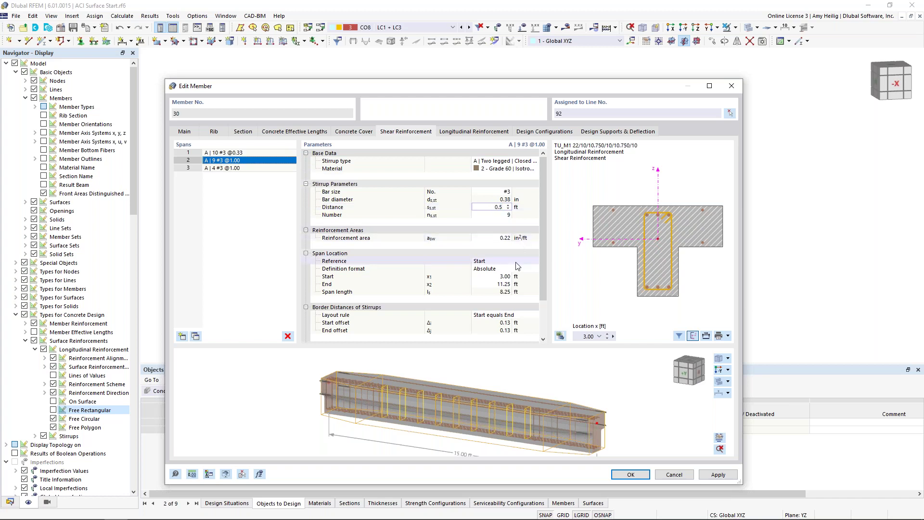
left_click(509, 285)
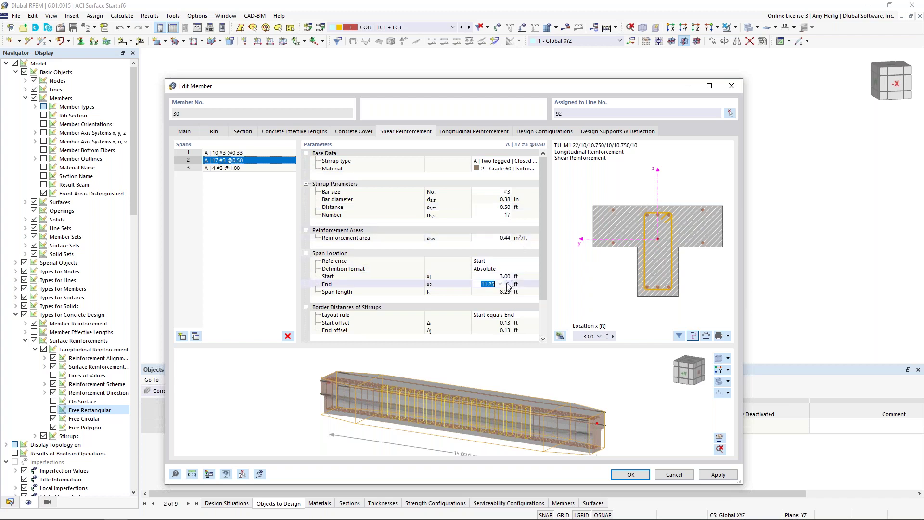
type("12")
key("Return")
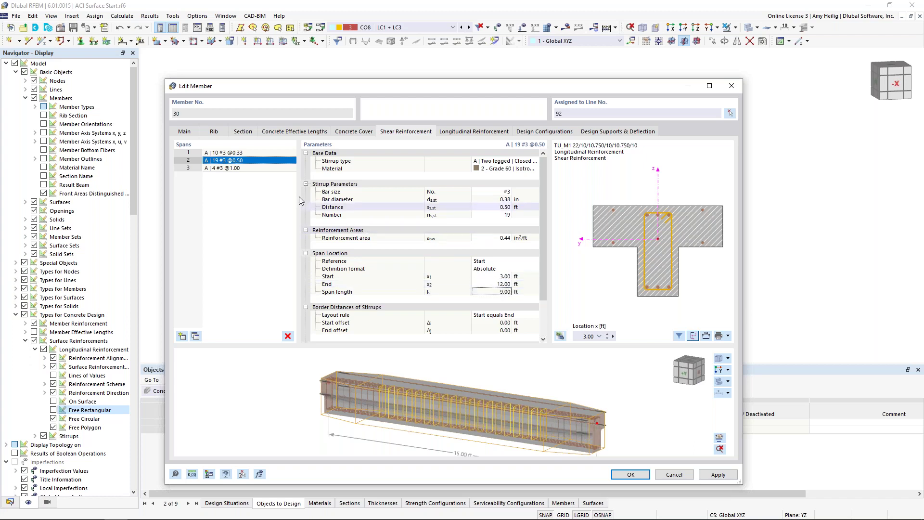
- Set the third stirrup span's spacing to 0.33 ft and check the stirrup layout in the preview
left_click(249, 168)
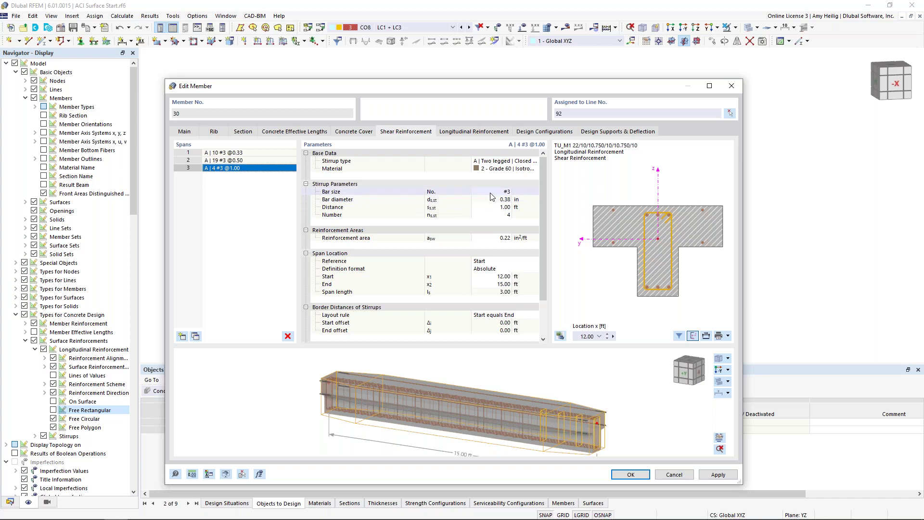
left_click(500, 207)
type("0.33")
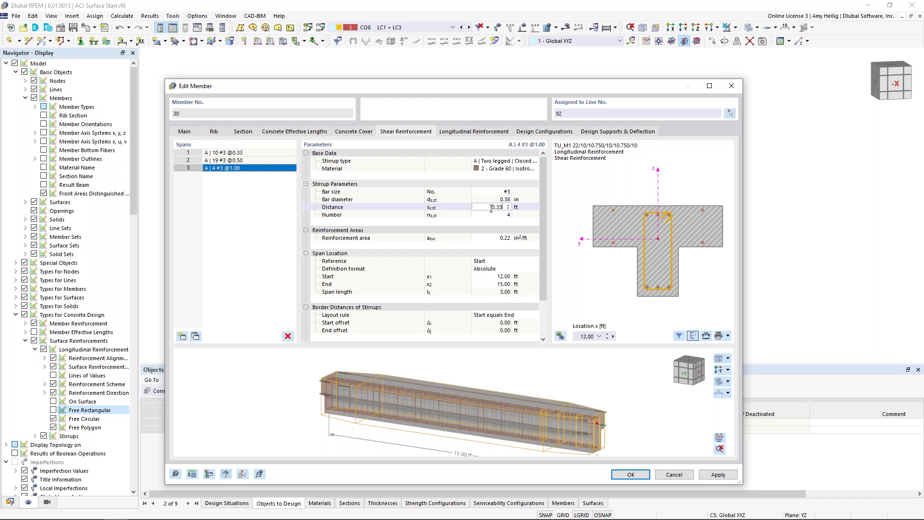
left_click(510, 278)
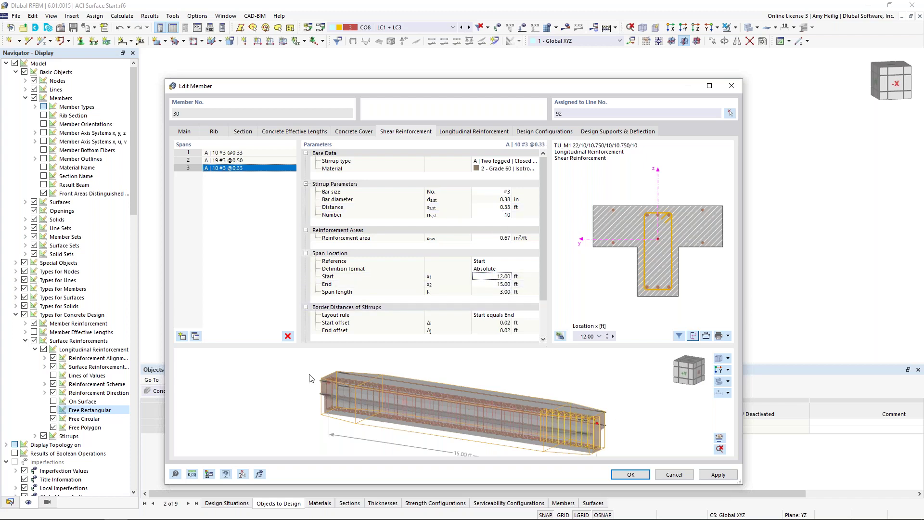
mouse_move(556, 427)
middle_mouse_down("ctrl")
mouse_move(625, 407)
mouse_move(560, 427)
middle_mouse_up("ctrl")
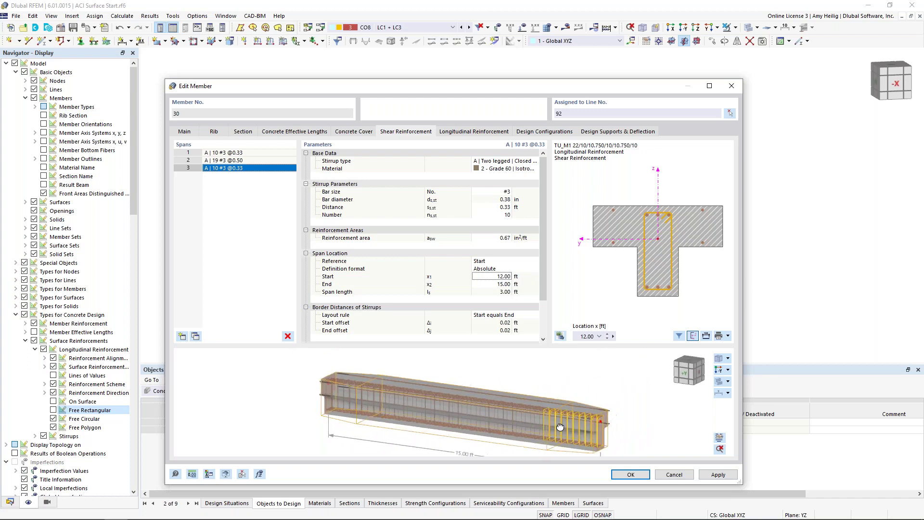
- Check member 30's longitudinal reinforcement in the section up to x = 4 ft and turn off the surface reinforcement items
left_click(458, 133)
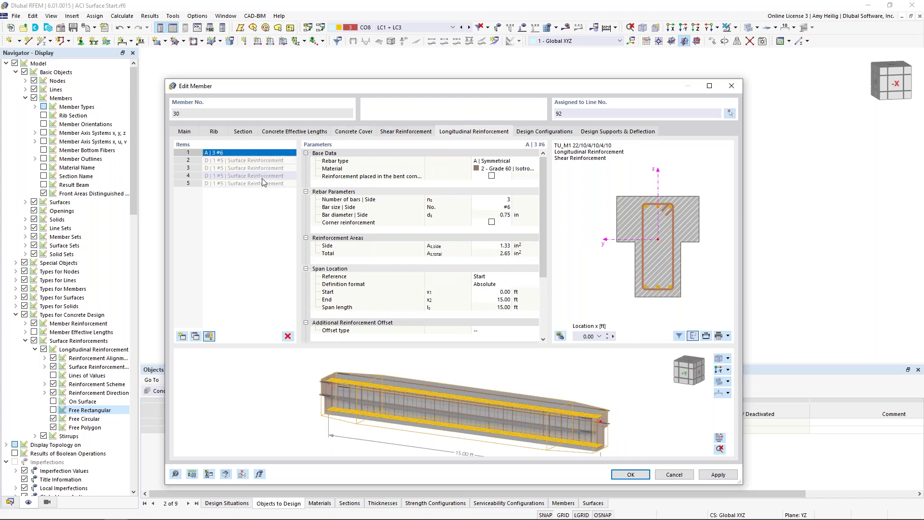
left_click(607, 334)
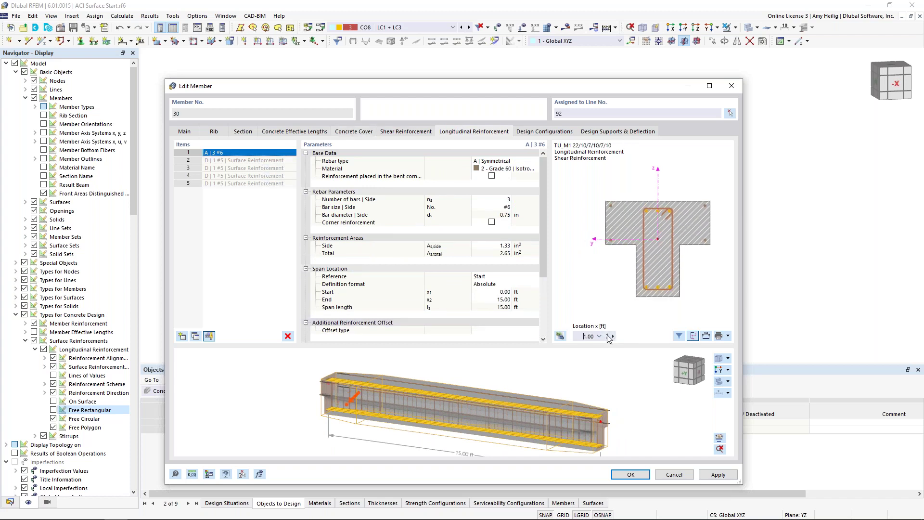
left_click(608, 334)
left_click(607, 334)
left_click(607, 334)
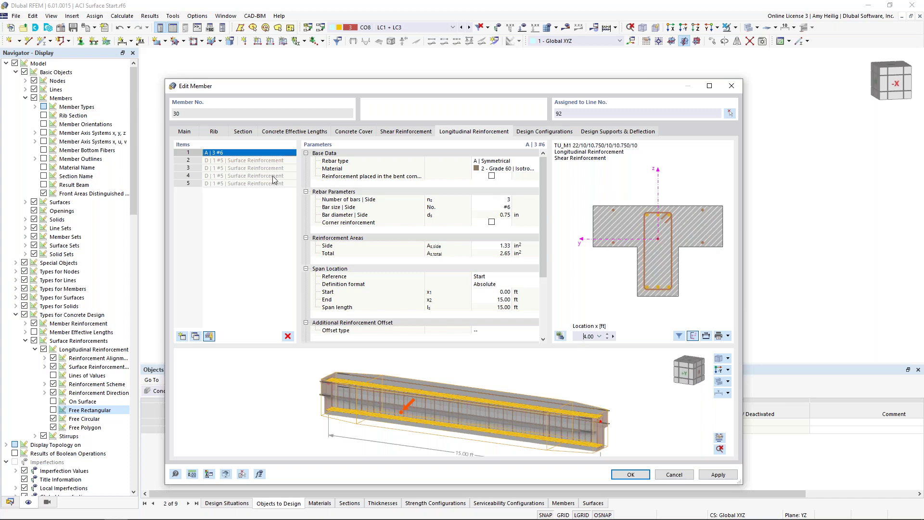
left_click(208, 336)
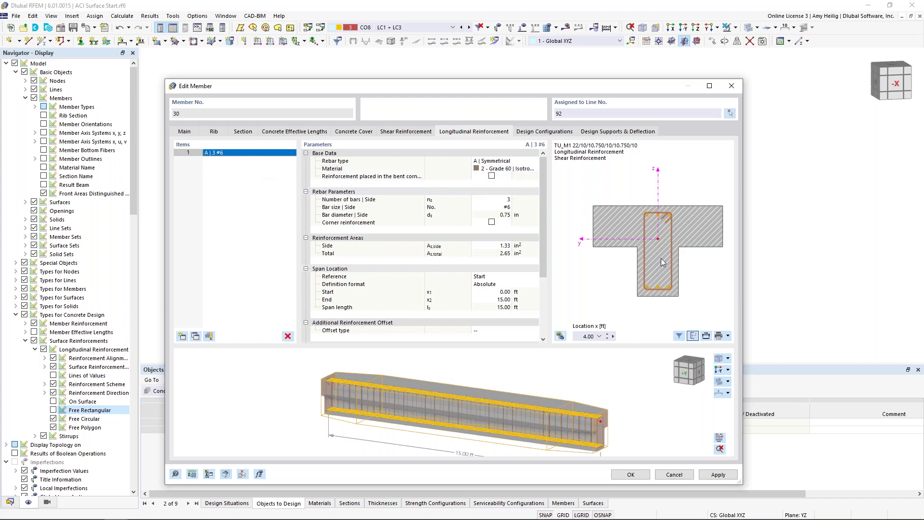
left_click(519, 163)
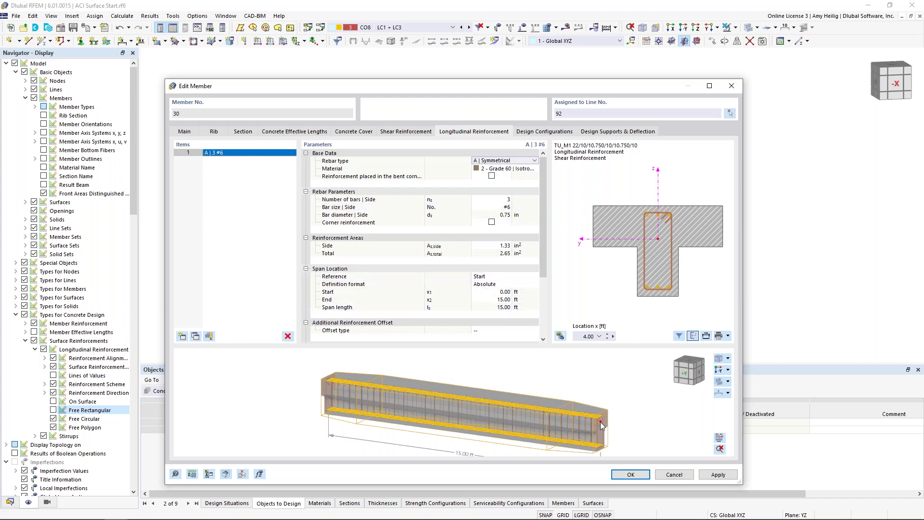
- Add a second longitudinal reinforcement item to member 30 with the rebar type D | Line
left_click(181, 336)
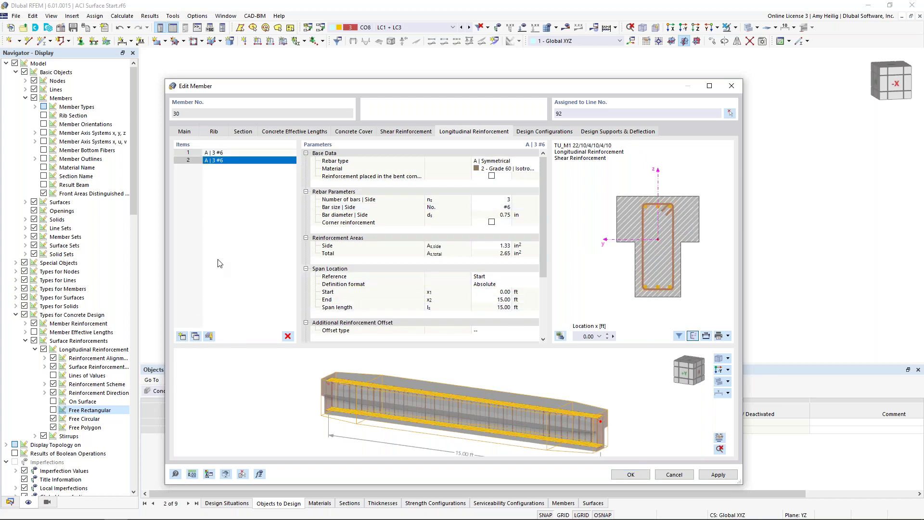
left_click(515, 161)
left_click(533, 162)
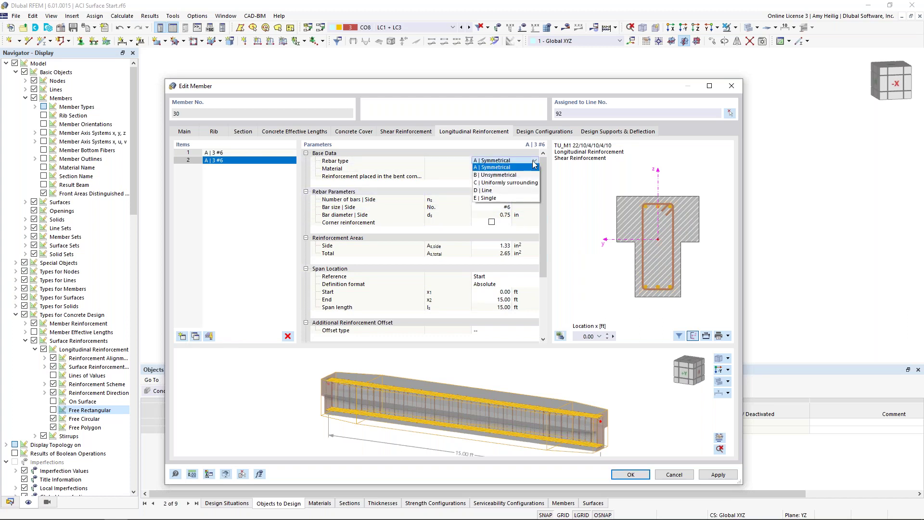
left_click(519, 190)
- Set the line reinforcement to 4 bars of size #5
left_click(506, 192)
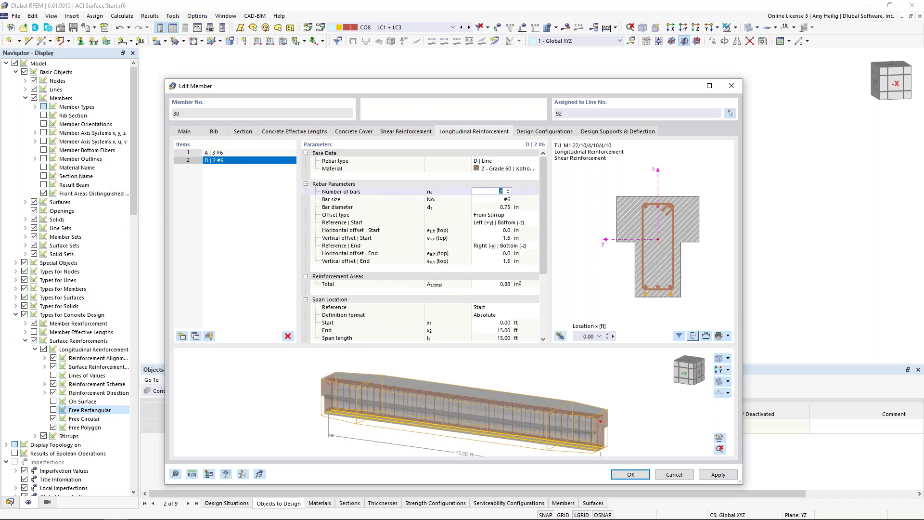
left_click(508, 190)
left_click(506, 200)
left_click(508, 199)
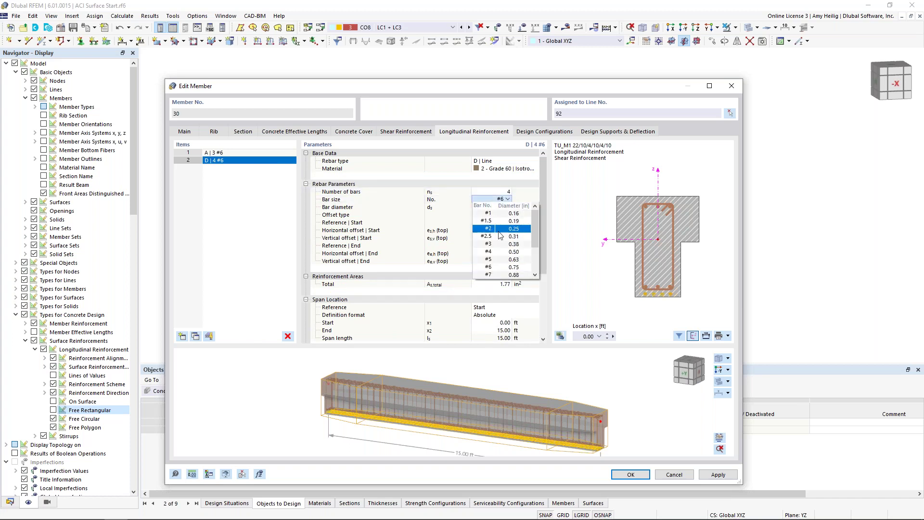
left_click(501, 260)
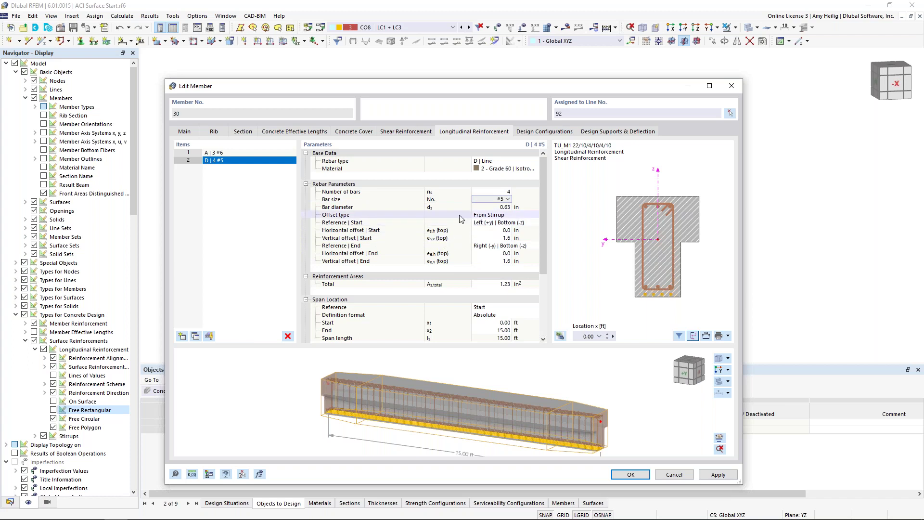
- Set the line reinforcement's start reference to Left (+y) | Top (+z) with a horizontal offset of -1 in and vertical offset of 0 in
left_click(497, 223)
left_click(539, 223)
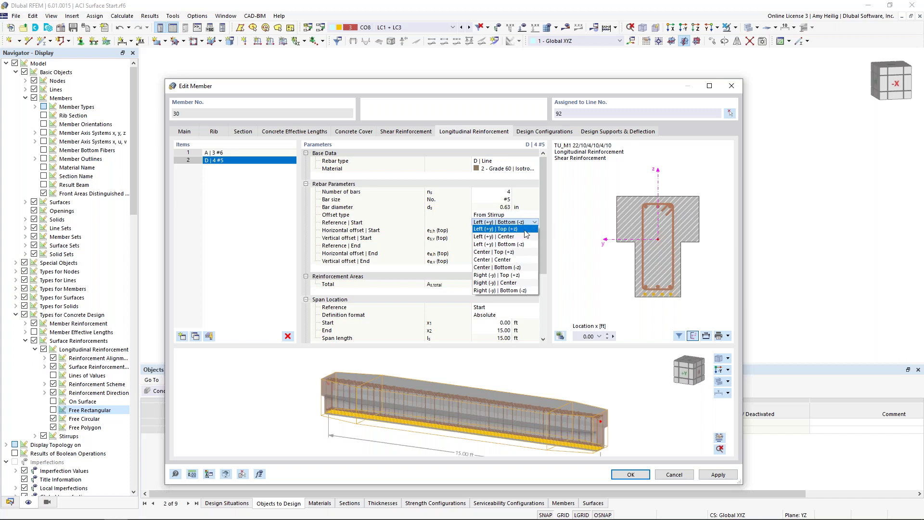
left_click(525, 231)
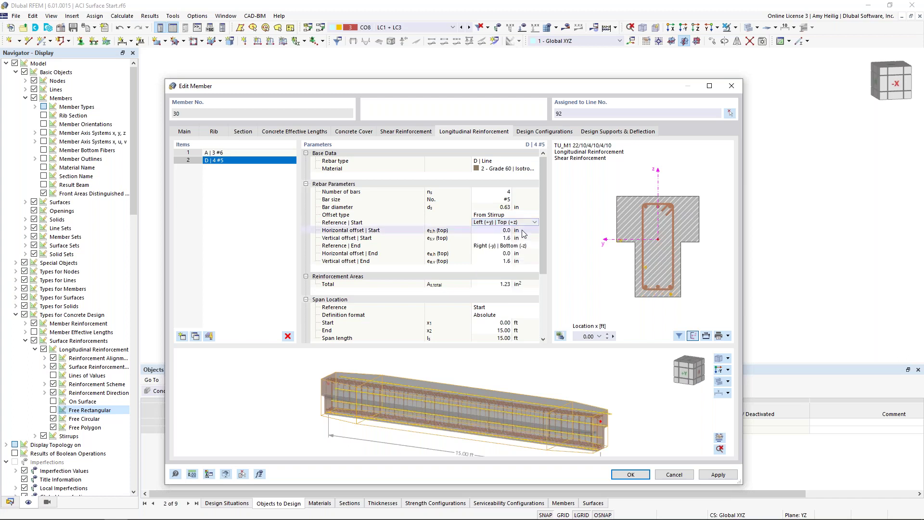
left_click(501, 230)
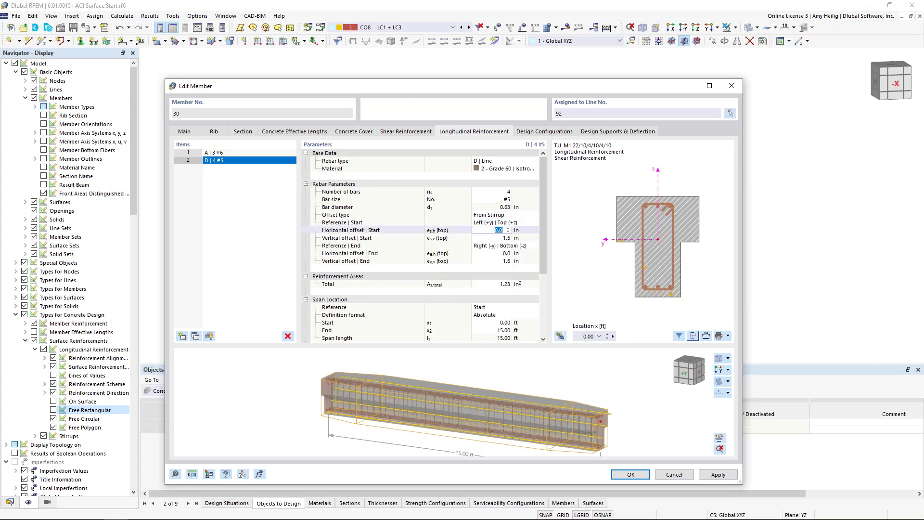
type("-1")
key("Tab")
type("0")
key("Tab")
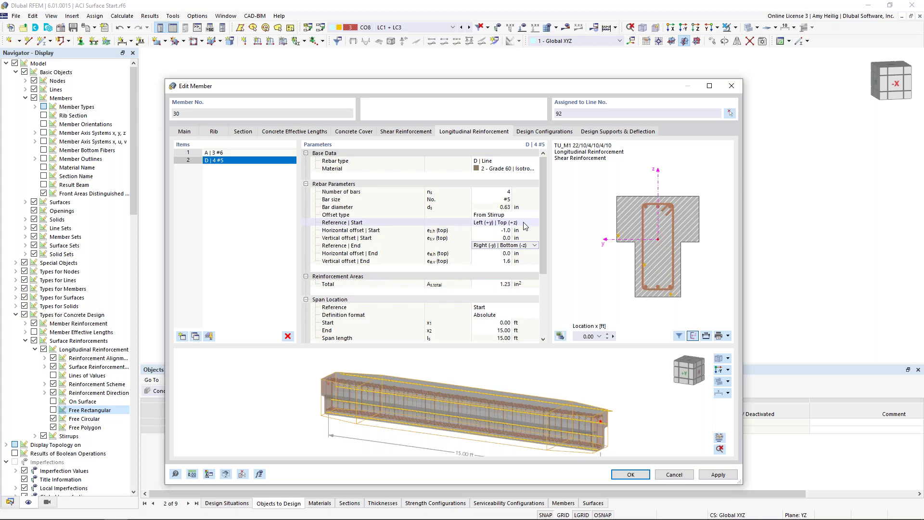
- Set the line reinforcement's end reference to Right (-y) | Top (+z) with a horizontal offset of 1 in and vertical offset of 0 in
left_click(516, 246)
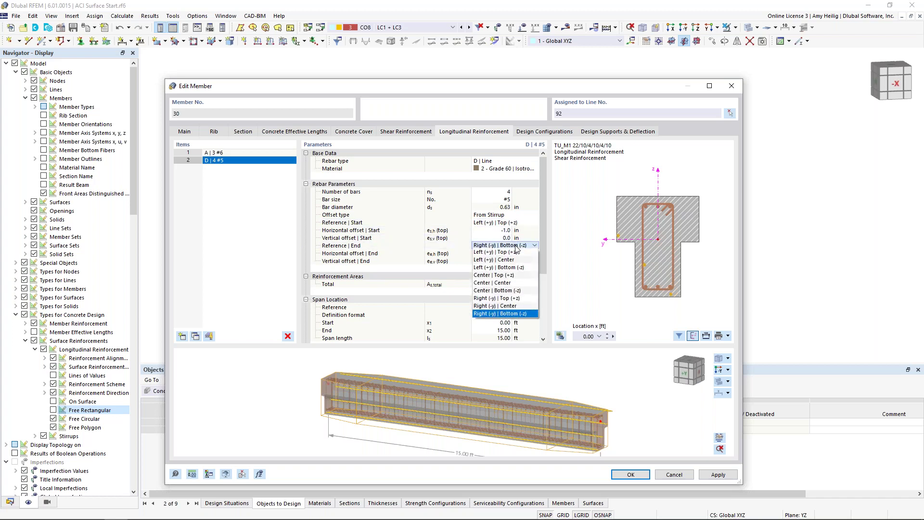
left_click(505, 298)
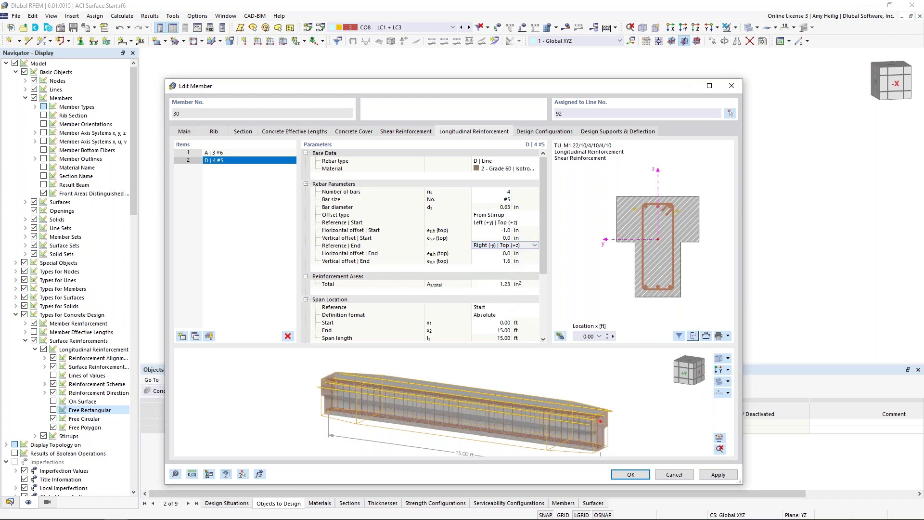
left_click(503, 254)
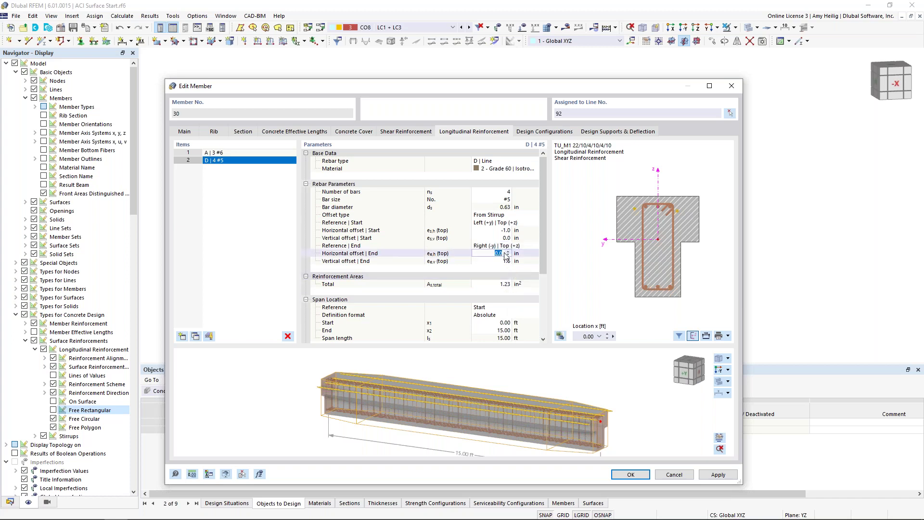
type("1")
key("Tab")
key("Tab")
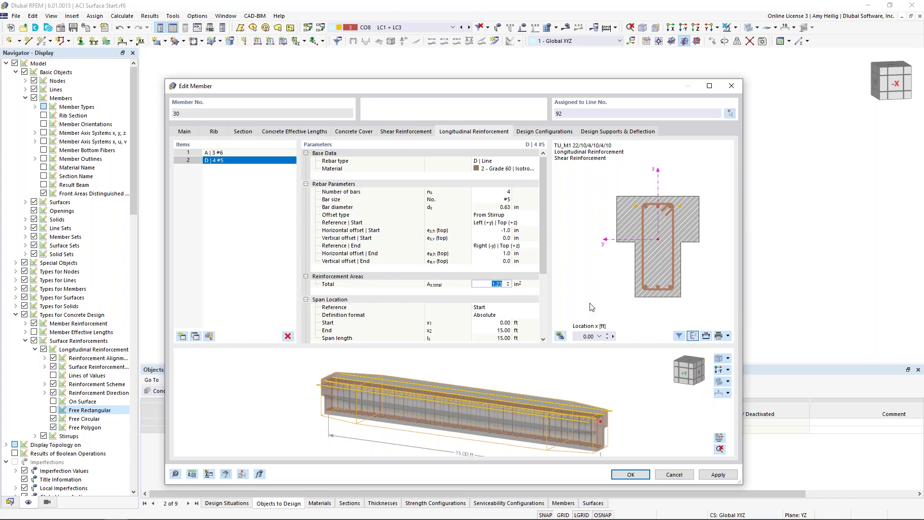
- Check the top line reinforcement along member 30 in the section view up to x = 4 ft
left_click(607, 334)
left_click(606, 334)
left_click(607, 334)
left_click(607, 334)
left_click(607, 334)
left_click(607, 334)
left_click(607, 334)
left_click(607, 334)
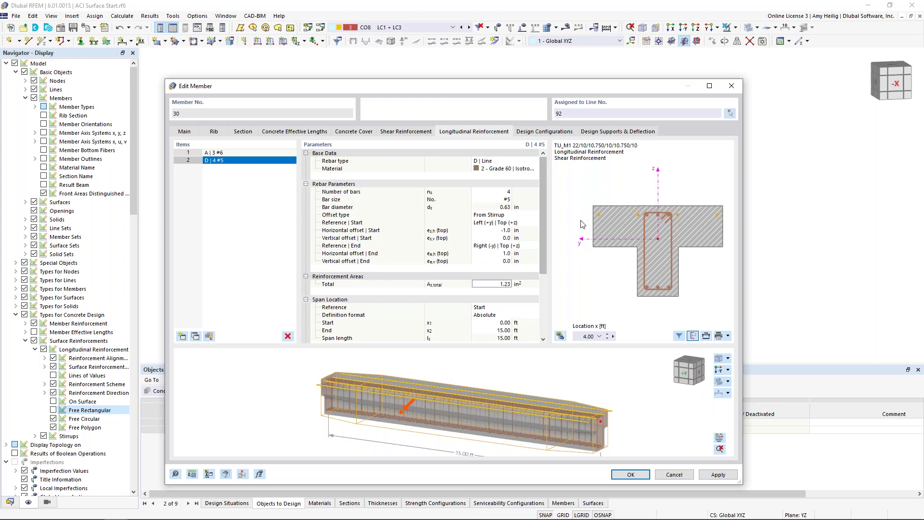
- Review member 30's design configurations and its design support and deflection settings, and accept the member's changes
left_click(560, 132)
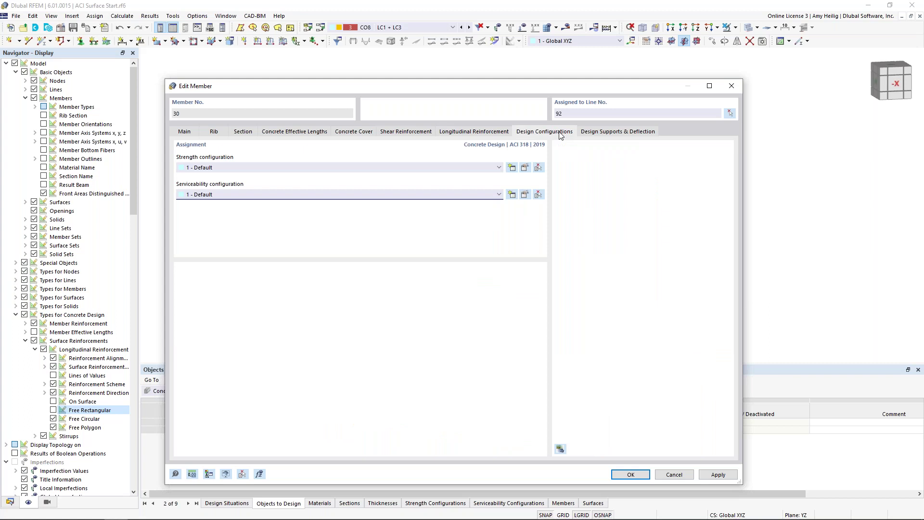
left_click(590, 133)
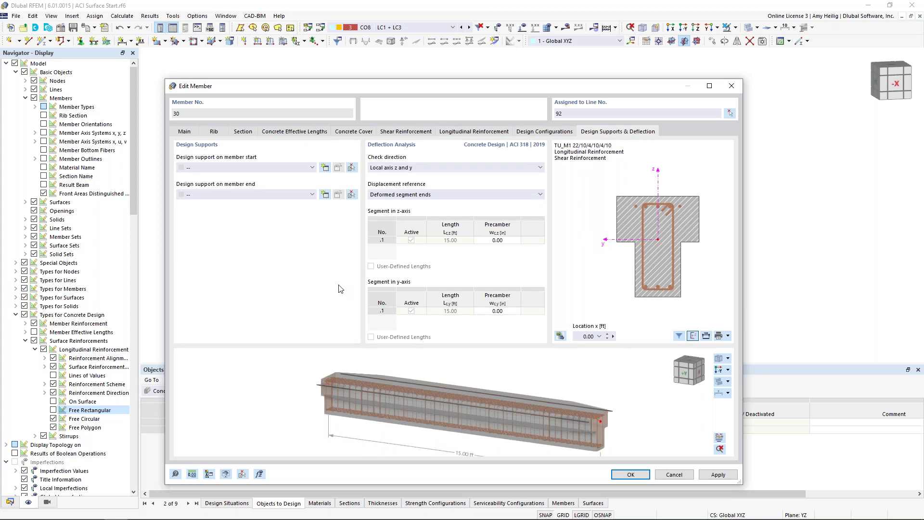
left_click_drag(434, 88, 516, 72)
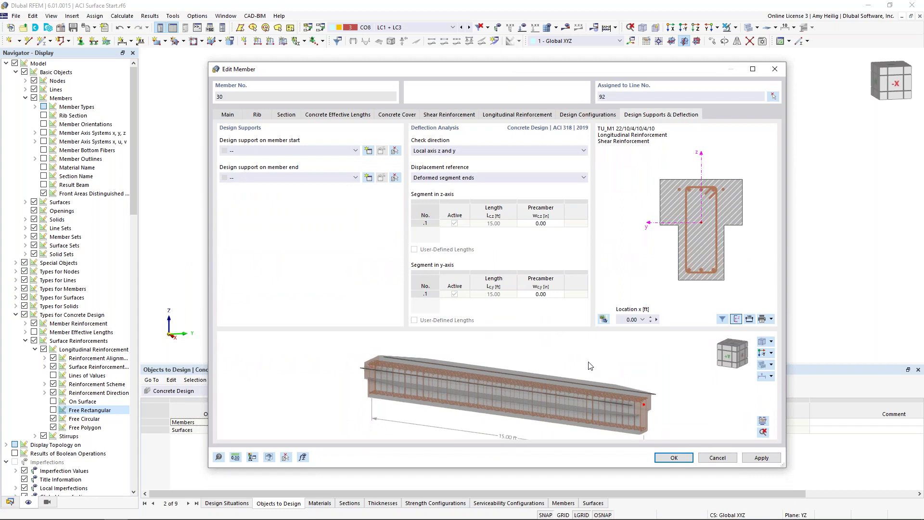
left_click(674, 457)
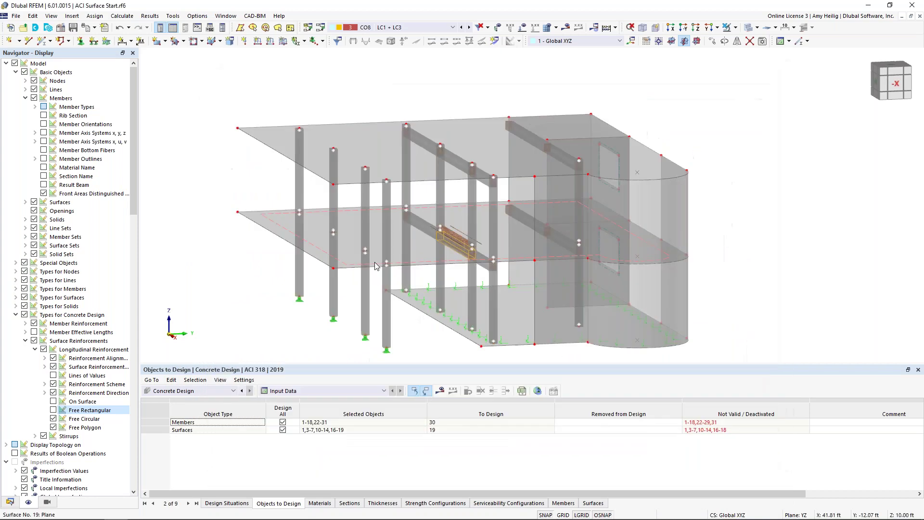
- Switch the model to wireframe display and inspect the reinforcement cage of member 30
left_click(748, 28)
scroll(453, 247, "up", 1)
scroll(454, 247, "up", 3)
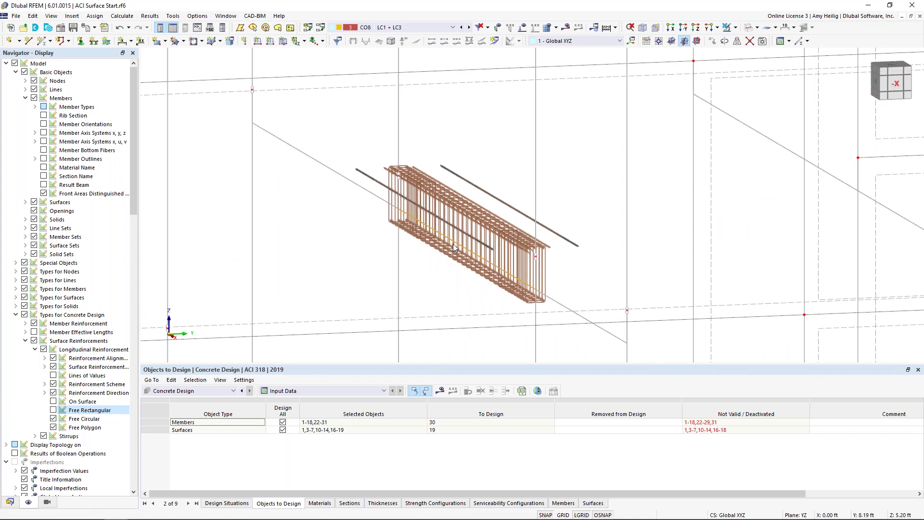
scroll(488, 283, "down", 5)
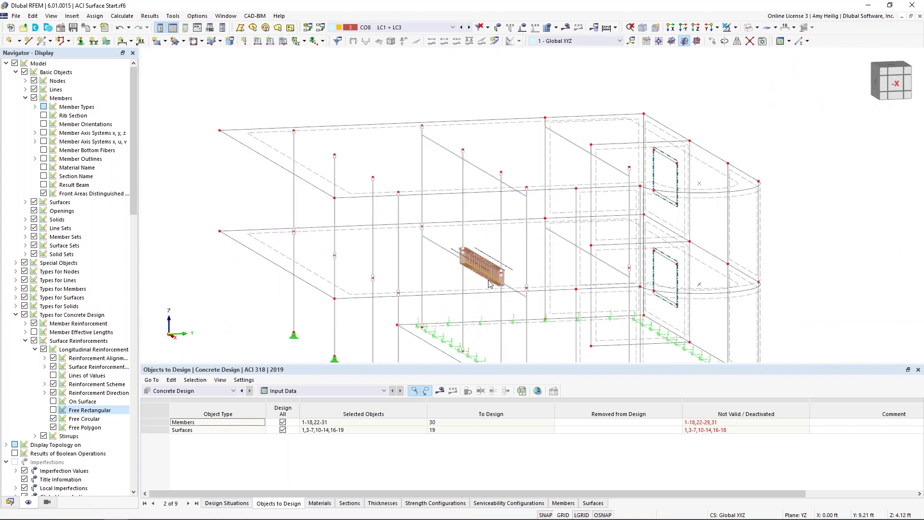
scroll(490, 284, "down", 1)
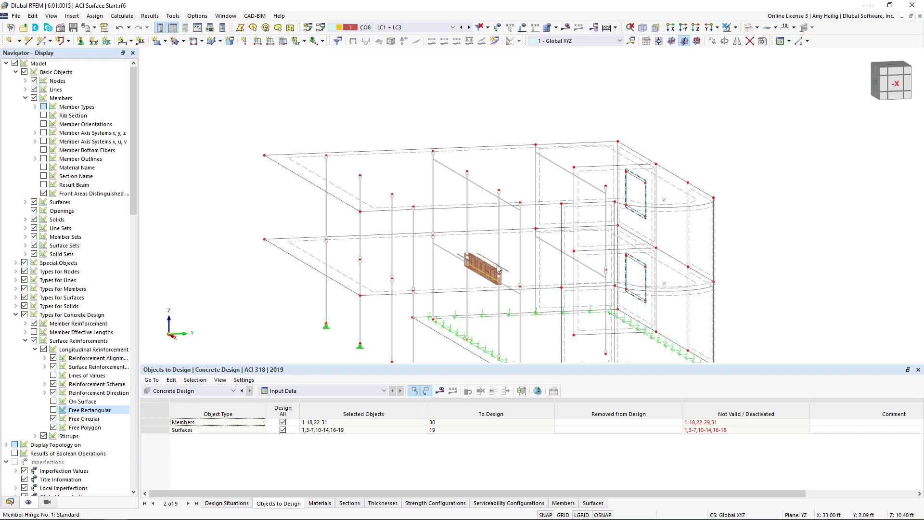
middle_click_drag(443, 276, 436, 227, "ctrl")
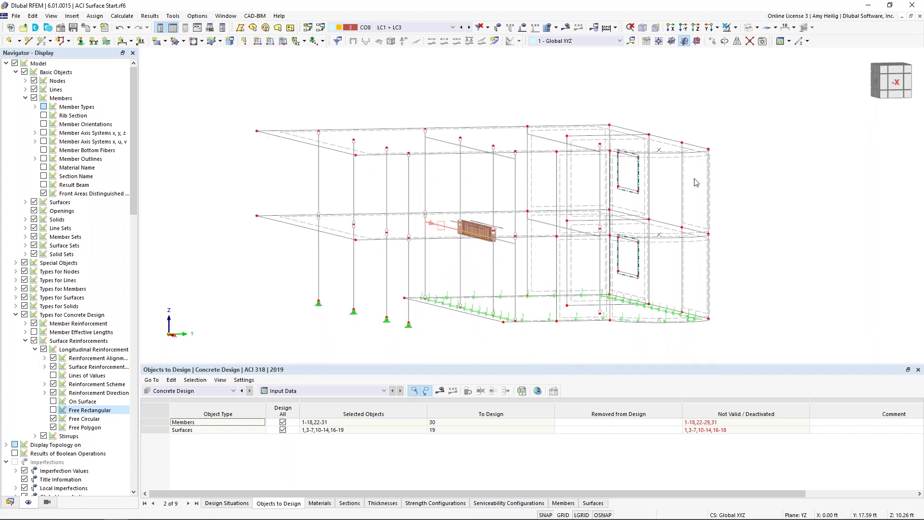
left_click(737, 28)
- Activate member representatives in the base data of ACI Surface Start and review the member properties considered for grouping
left_click(17, 515)
left_click(9, 502)
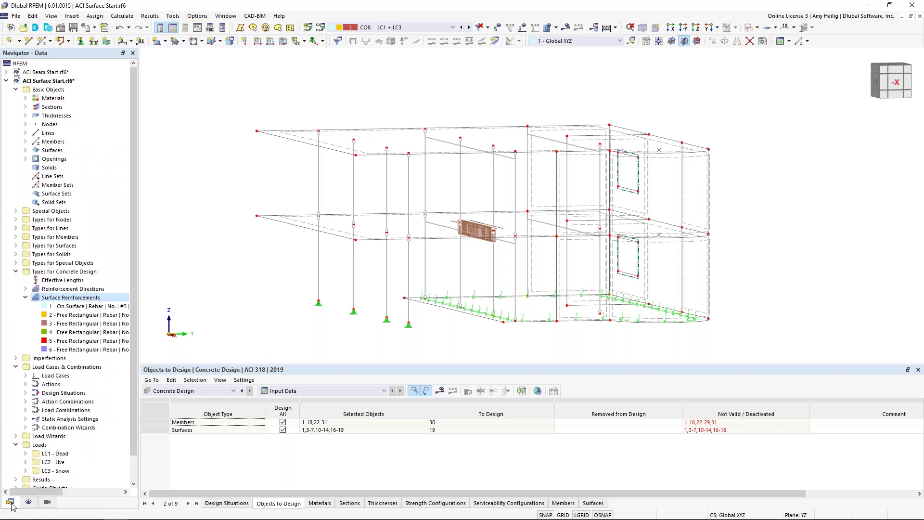
right_click(67, 82)
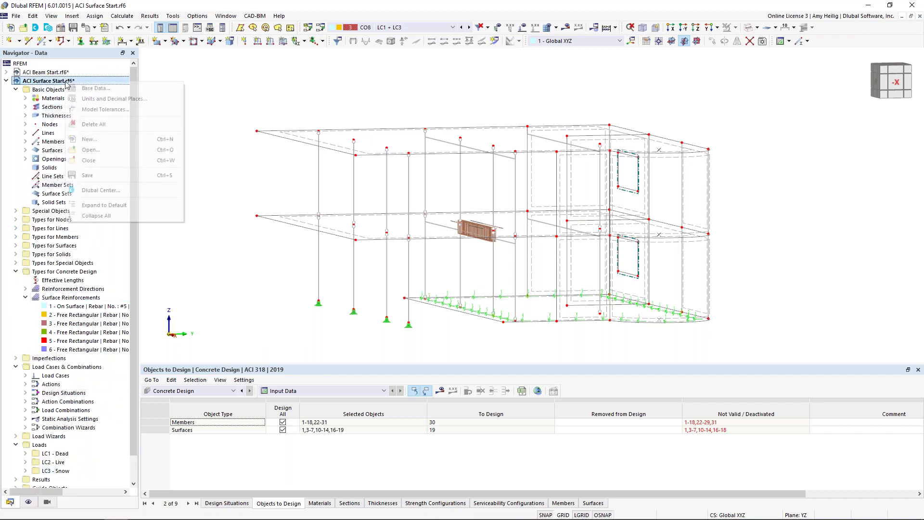
left_click(92, 88)
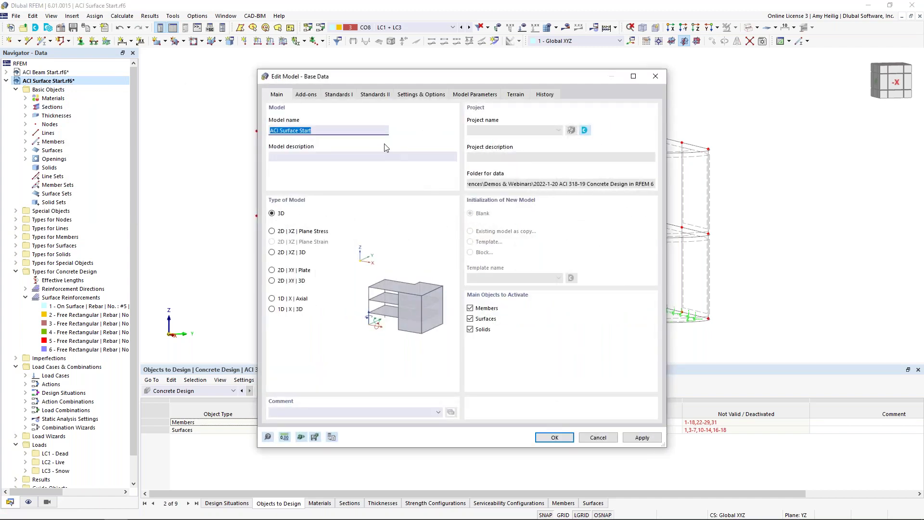
left_click(421, 94)
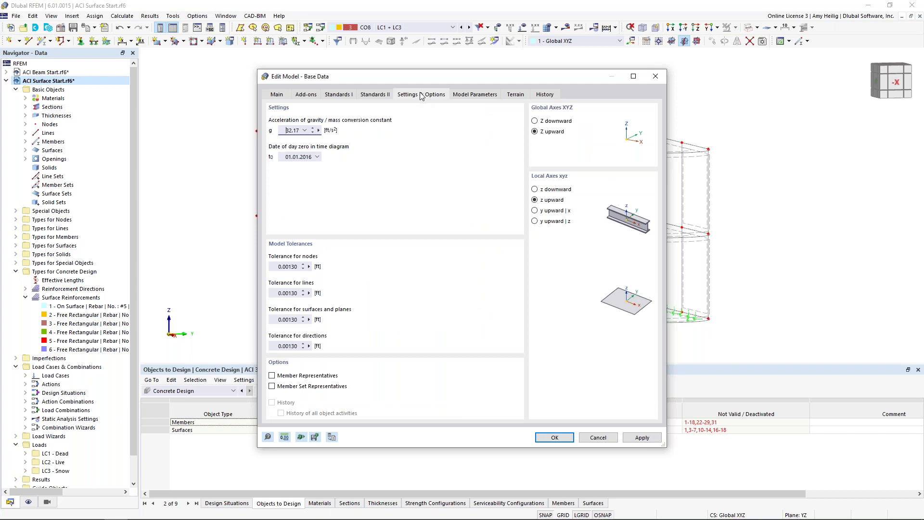
left_click(272, 376)
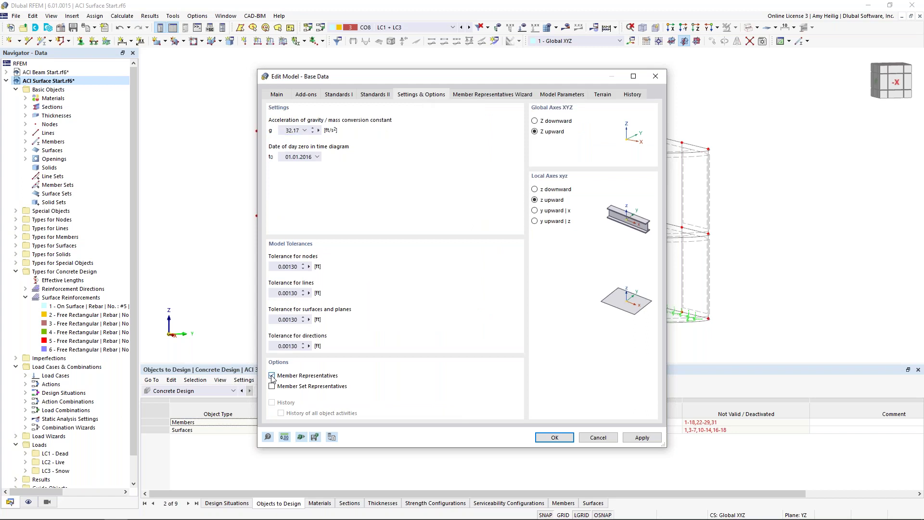
left_click(509, 96)
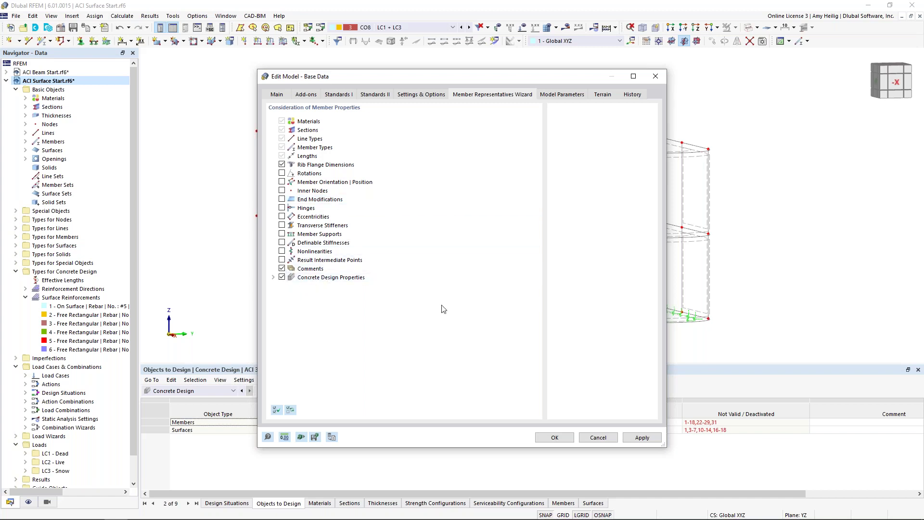
left_click(561, 440)
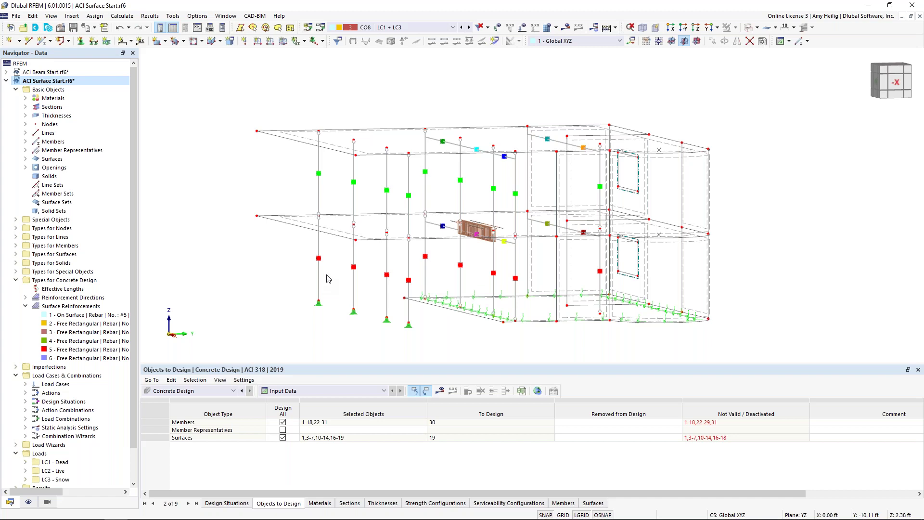
- Check column member 16's representative assignment and activate the design properties for members 6-10,15-18 through member representative 2
double_click(320, 201)
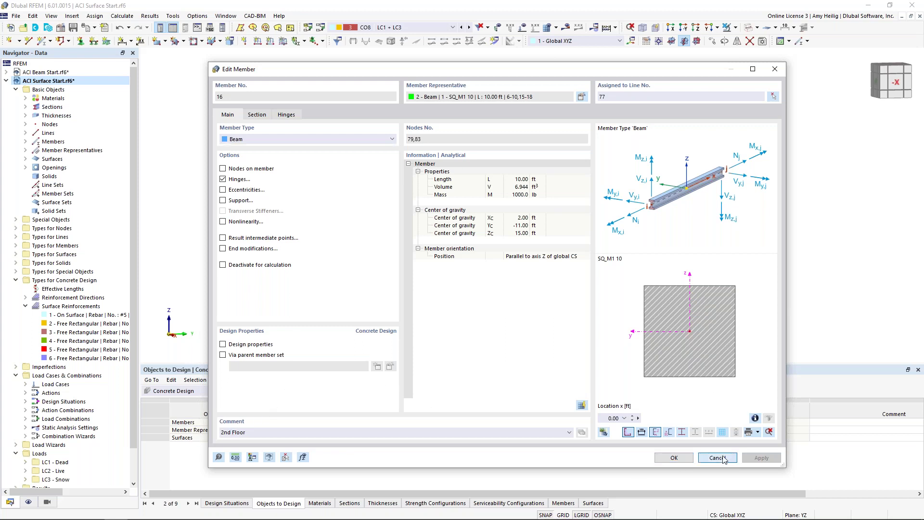
left_click(674, 457)
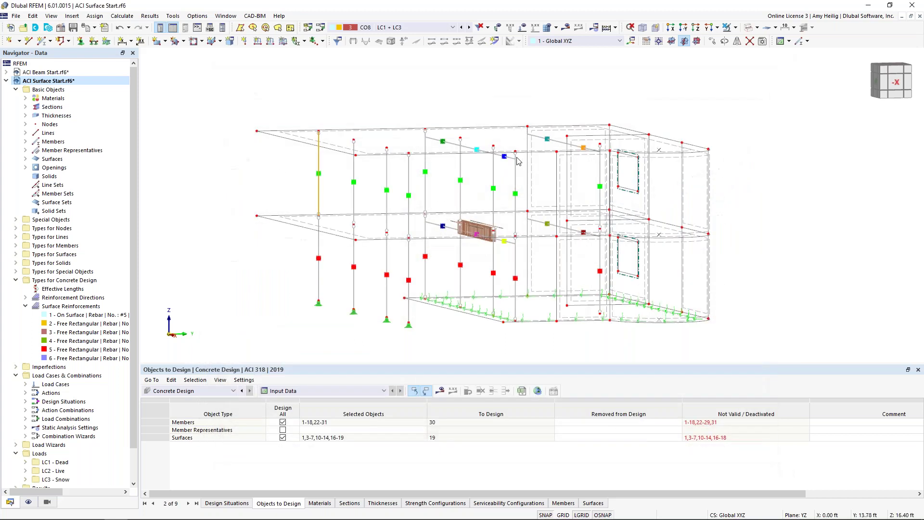
double_click(320, 176)
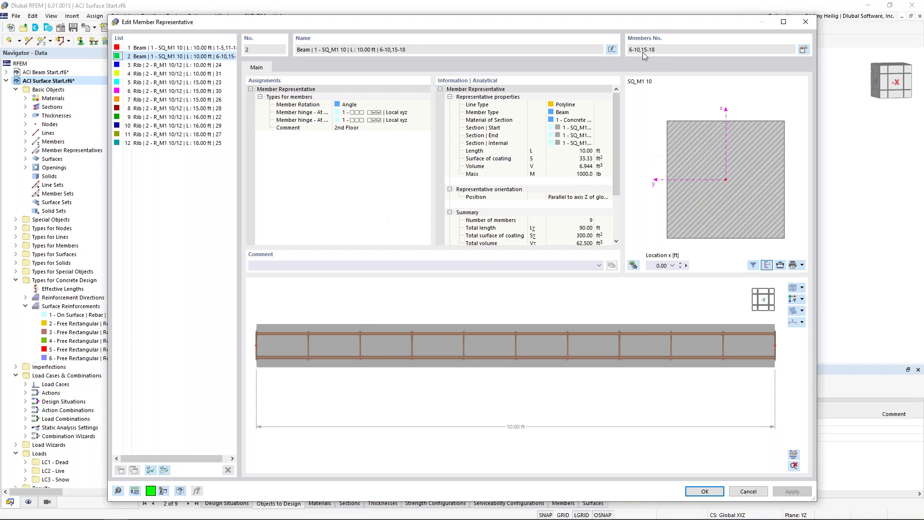
left_click(804, 50)
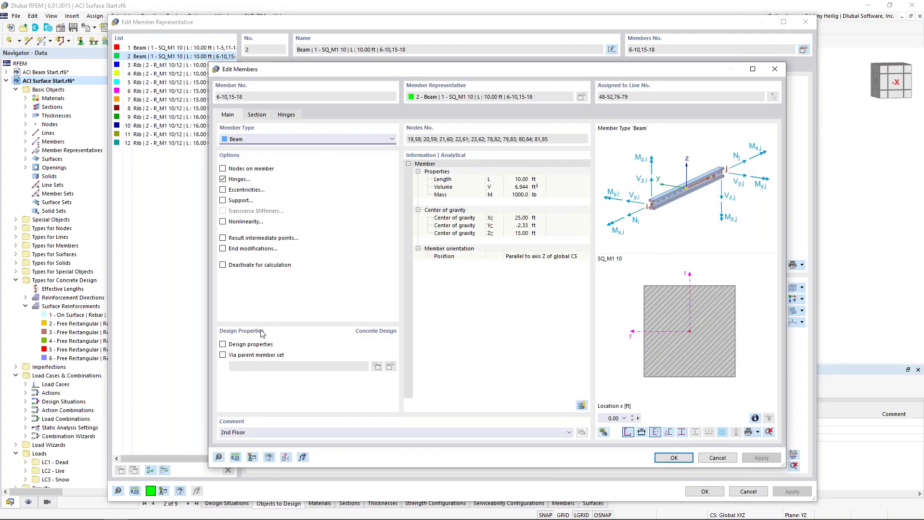
left_click(272, 343)
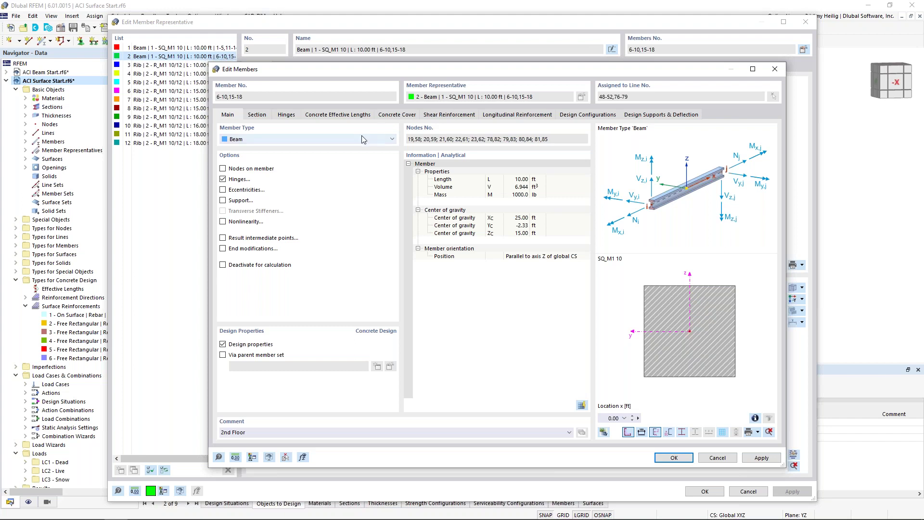
left_click(675, 458)
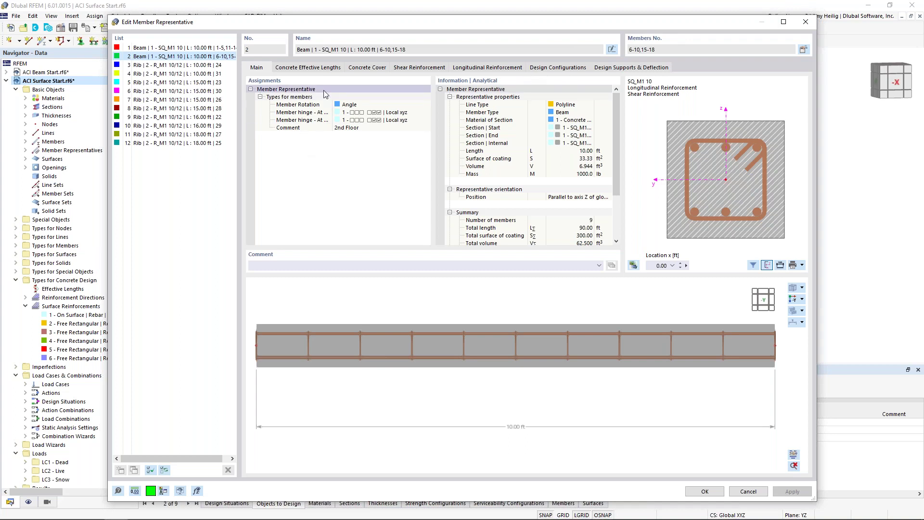
- Set the stirrup spacing of member representative 2 to 0.5 ft and check the stirrups in the preview
left_click(358, 72)
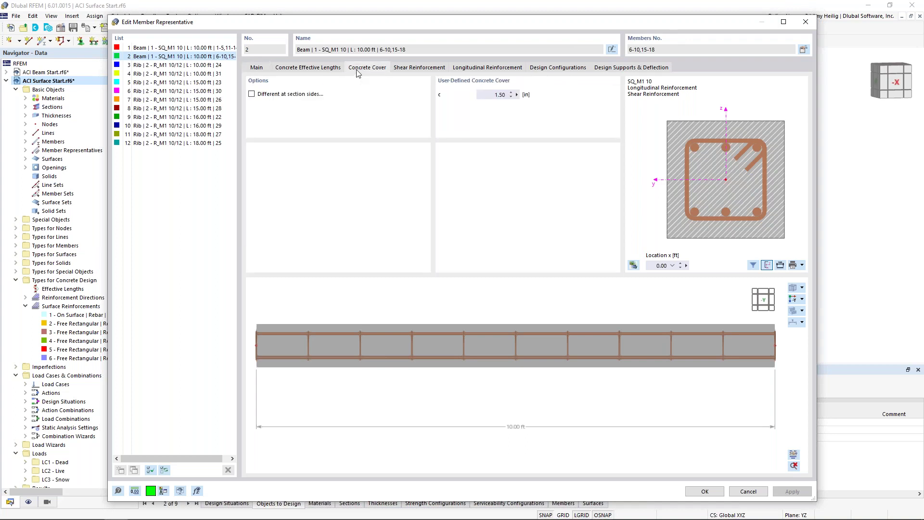
left_click(430, 69)
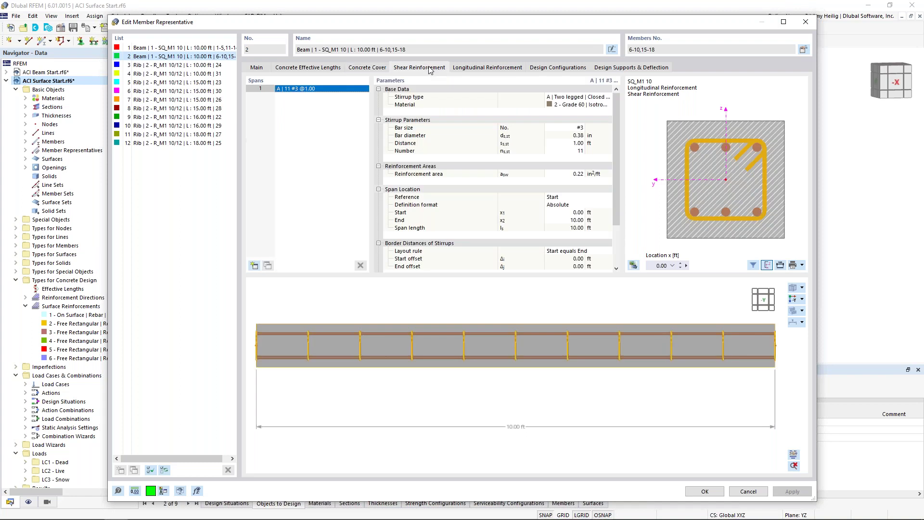
left_click(560, 143)
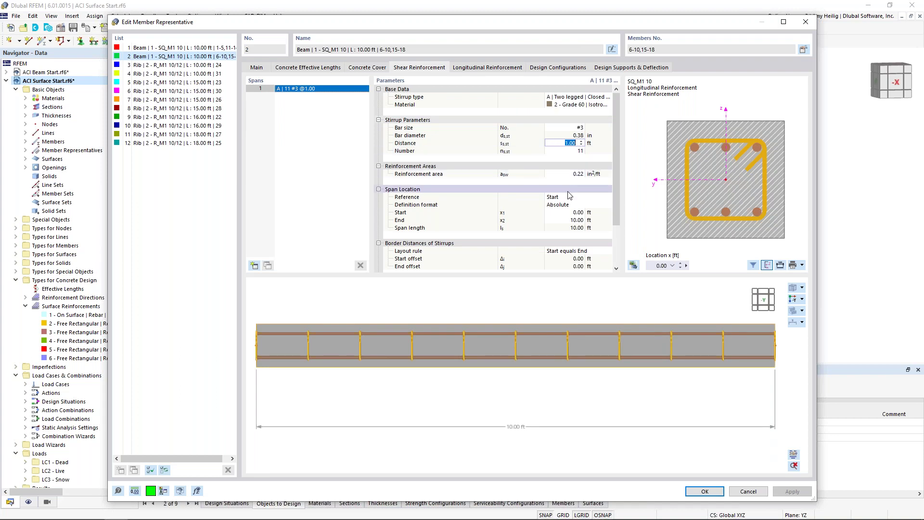
type("0.5")
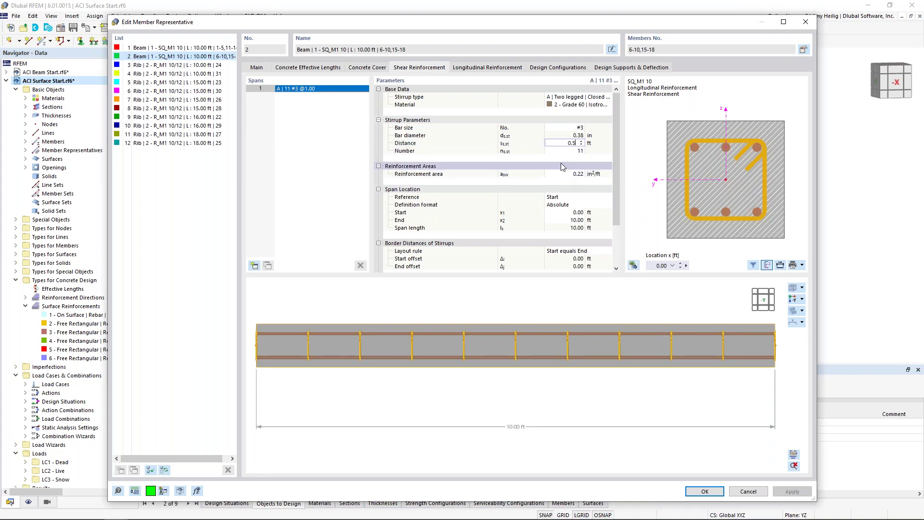
left_click(567, 151)
middle_click_drag(702, 364, 643, 345, "ctrl")
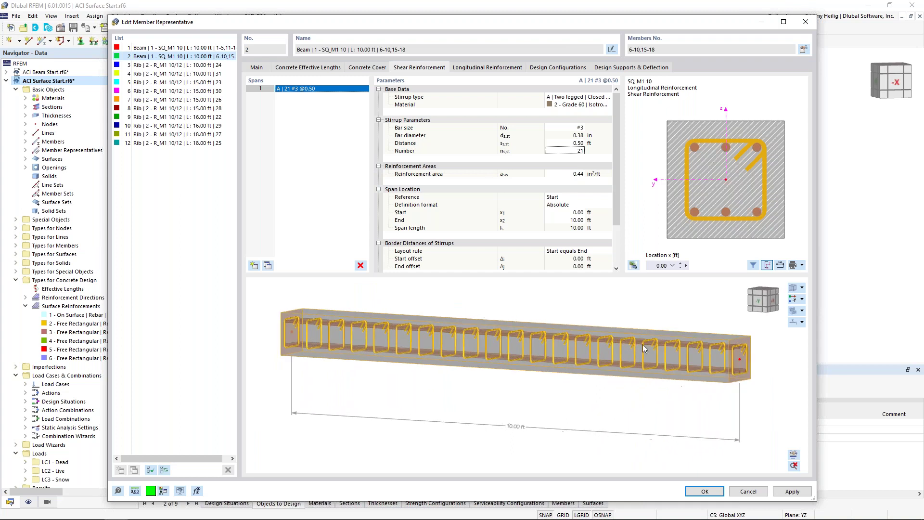
- Set member representative 2's longitudinal reinforcement to uniformly surrounding with 8 #6 bars, check the bar layout in the preview and accept the representative
left_click(480, 67)
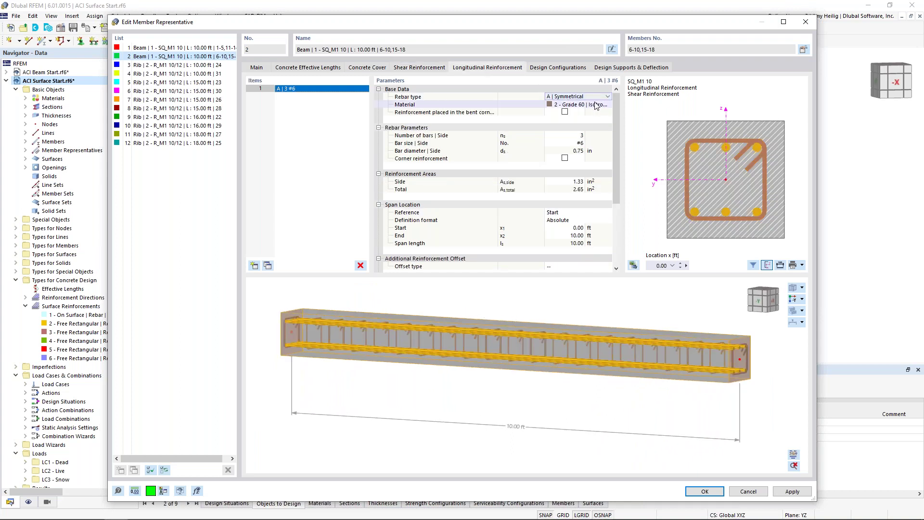
left_click(608, 98)
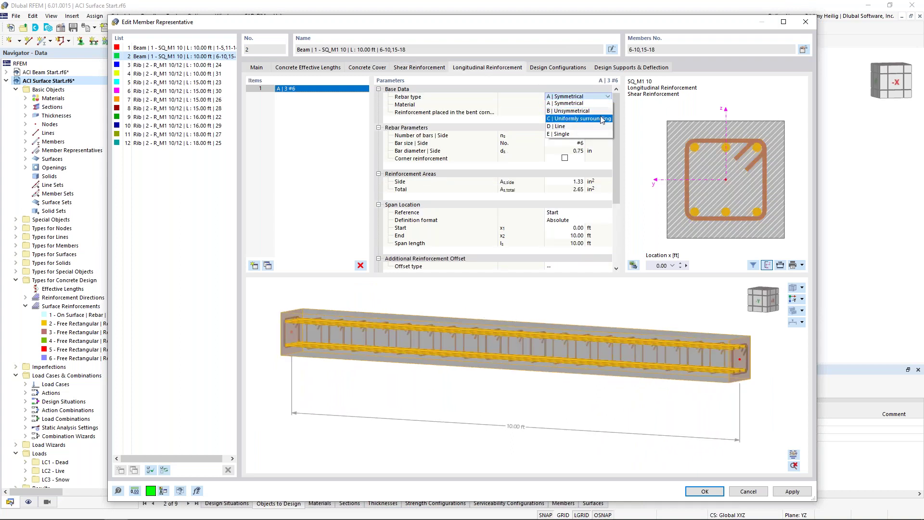
left_click(601, 119)
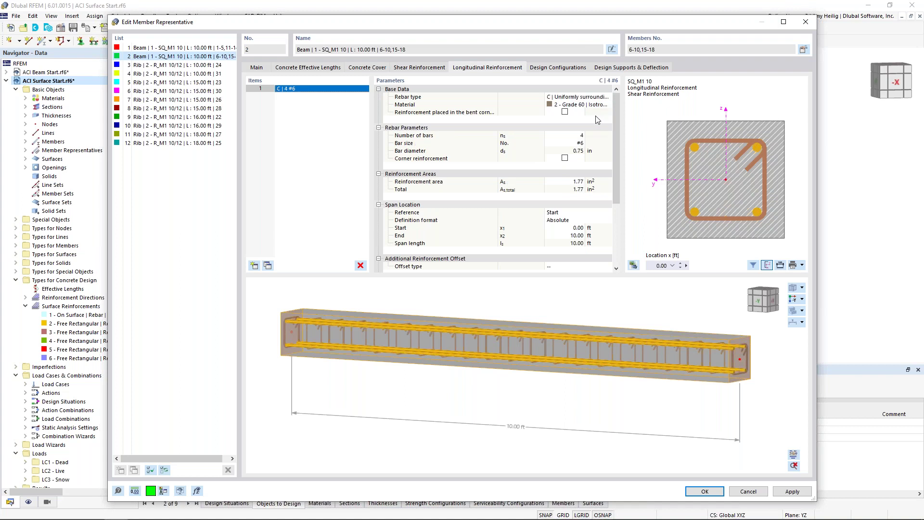
left_click(579, 135)
type("8")
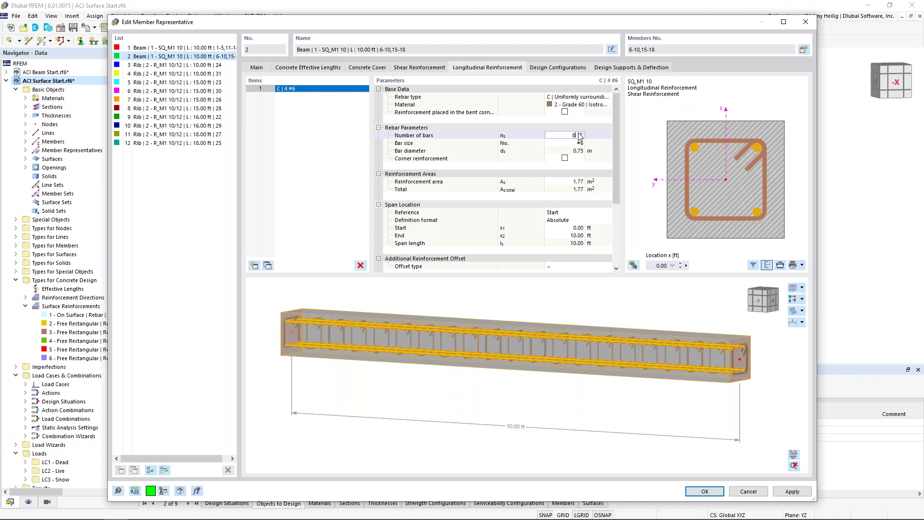
left_click(579, 144)
mouse_move(708, 368)
middle_mouse_down("ctrl")
mouse_move(635, 353)
mouse_move(607, 365)
mouse_move(661, 383)
mouse_move(638, 372)
middle_mouse_up("ctrl")
scroll(607, 346, "up", 5)
scroll(608, 365, "down", 5)
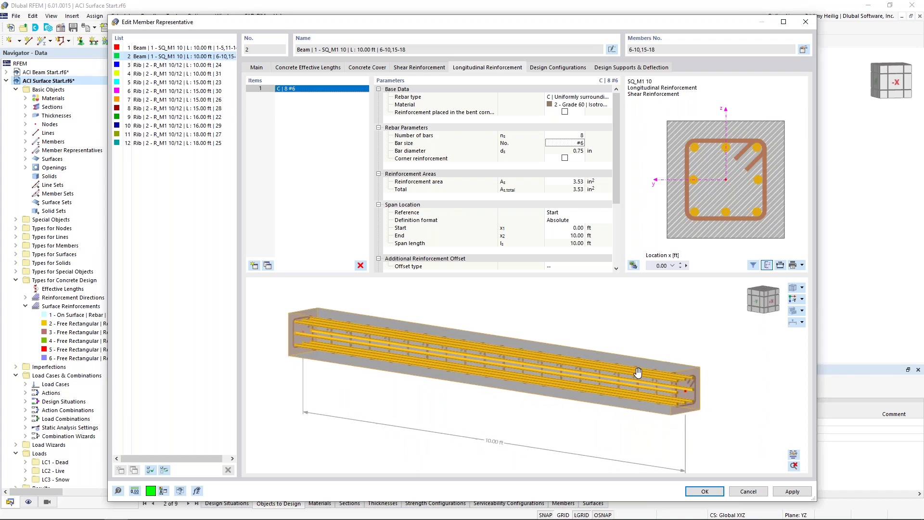
left_click(705, 491)
- Examine the reinforcement of the grouped columns in the model and review the design situations for concrete design
middle_click_drag(537, 275, 248, 179, "ctrl")
scroll(282, 176, "up", 4)
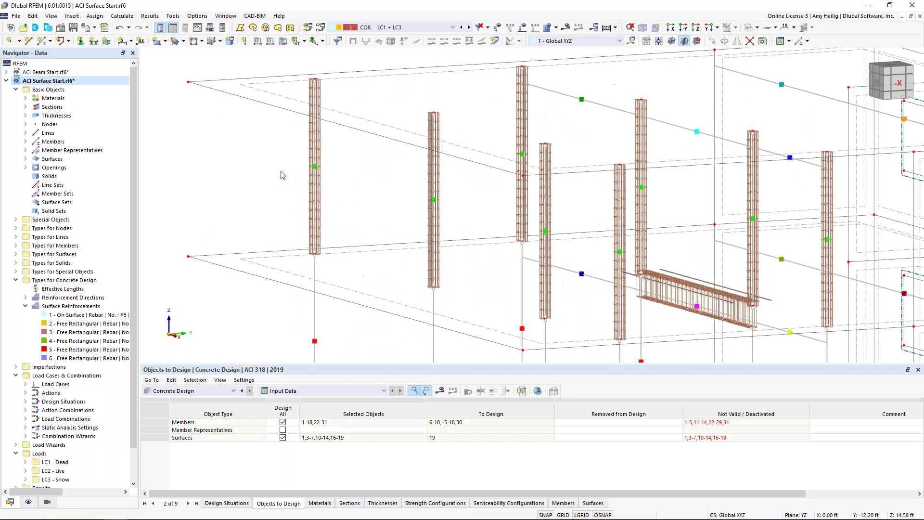
middle_click_drag(782, 258, 701, 234)
scroll(626, 221, "down", 5)
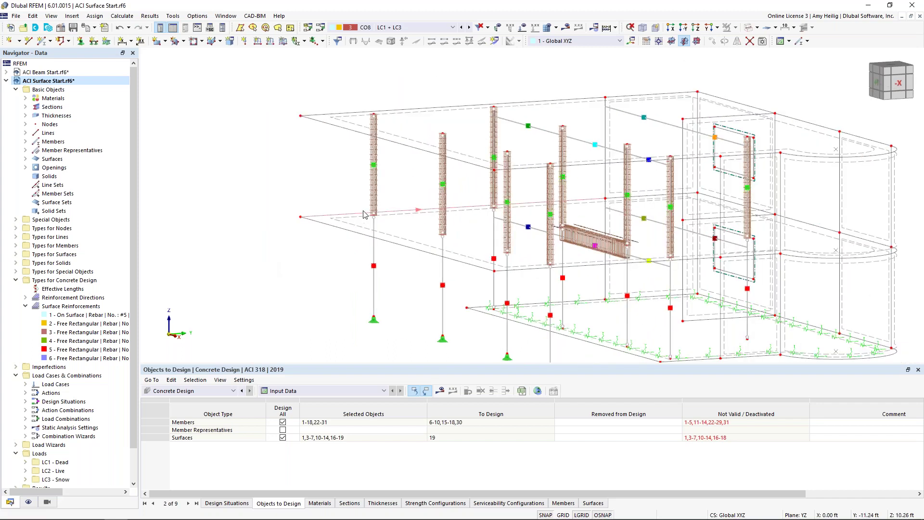
scroll(392, 201, "down", 1)
middle_click_drag(428, 207, 349, 187)
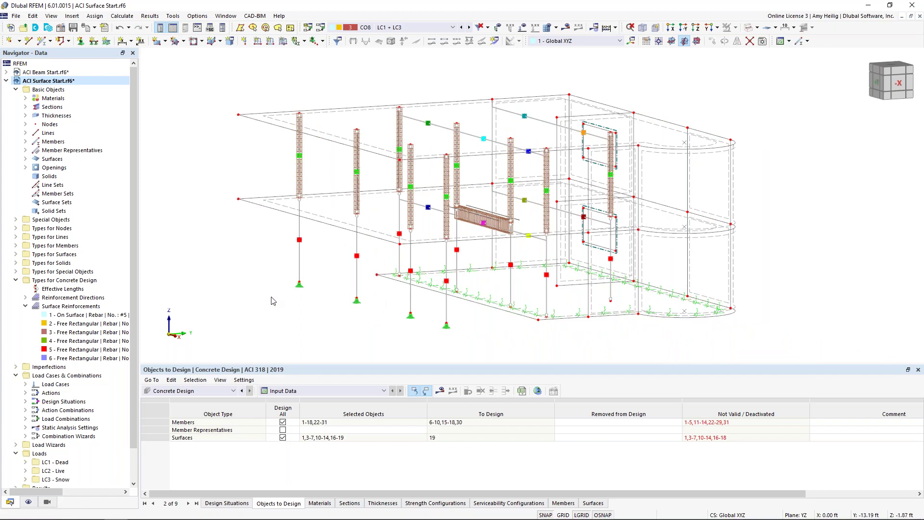
left_click(237, 502)
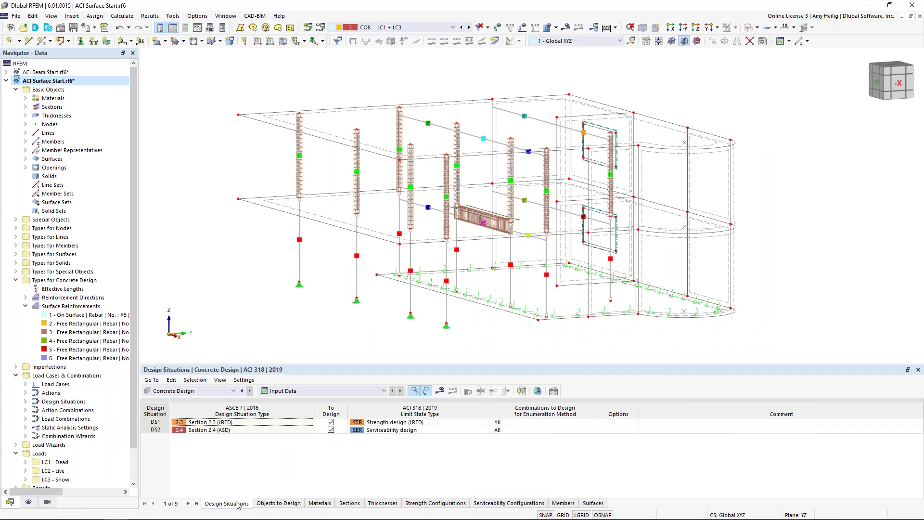
left_click(217, 391)
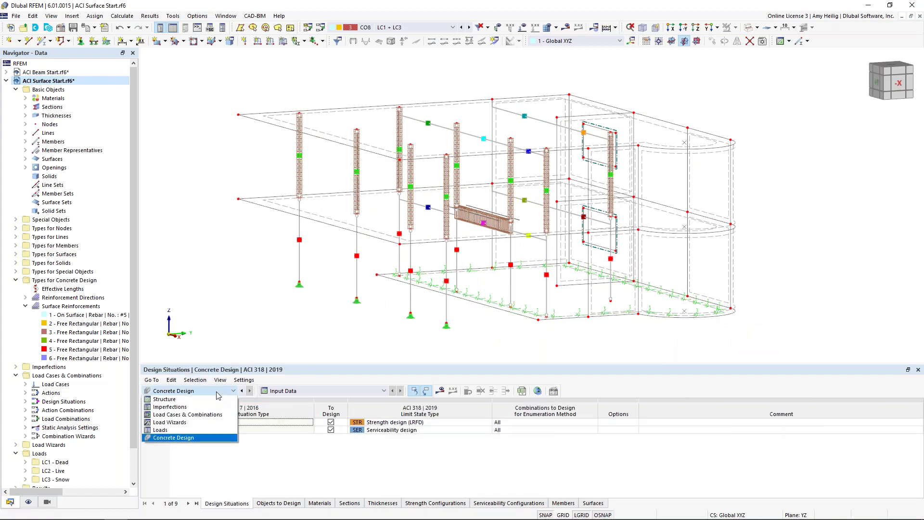
left_click(201, 438)
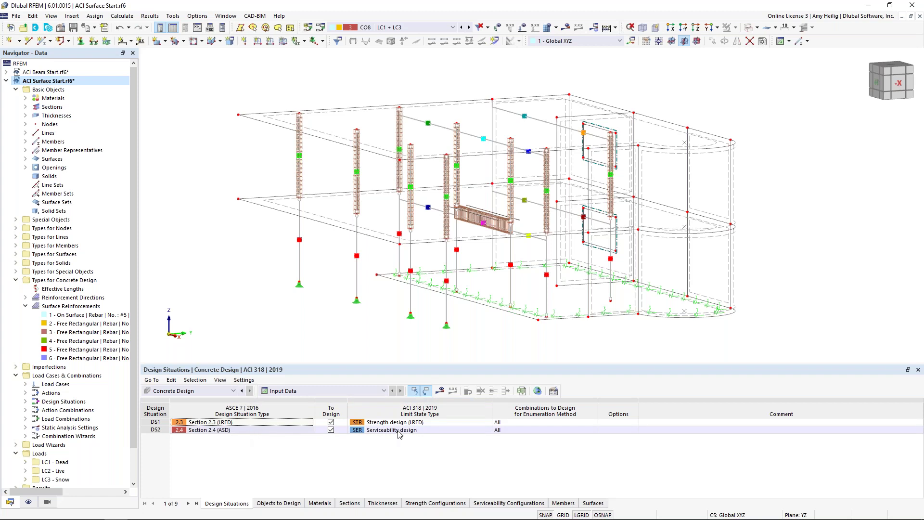
- Disable designing all members and surfaces in the objects to design, and assign only slab surface 19 for design
left_click(280, 503)
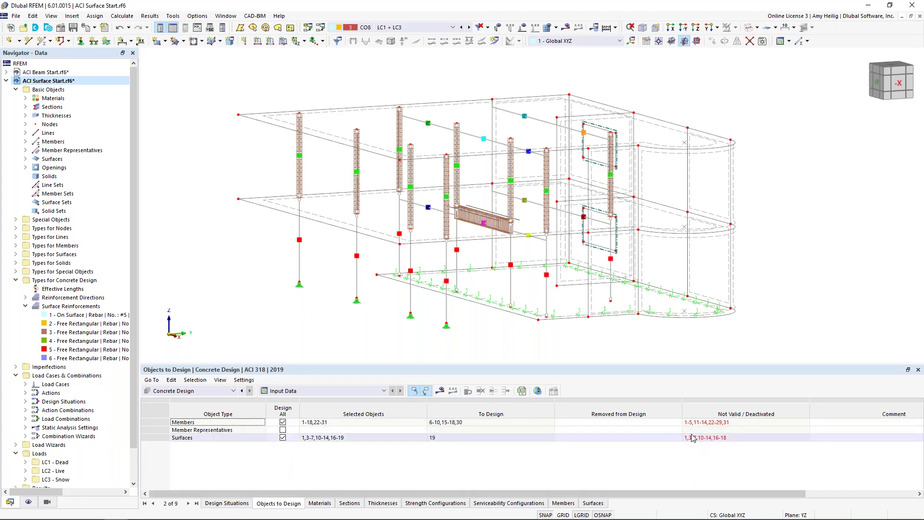
left_click(283, 422)
left_click(282, 437)
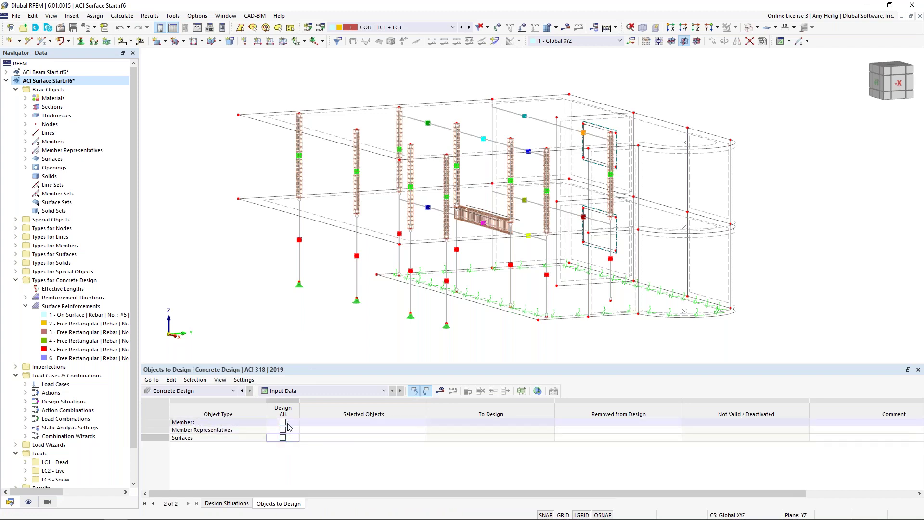
left_click(332, 437)
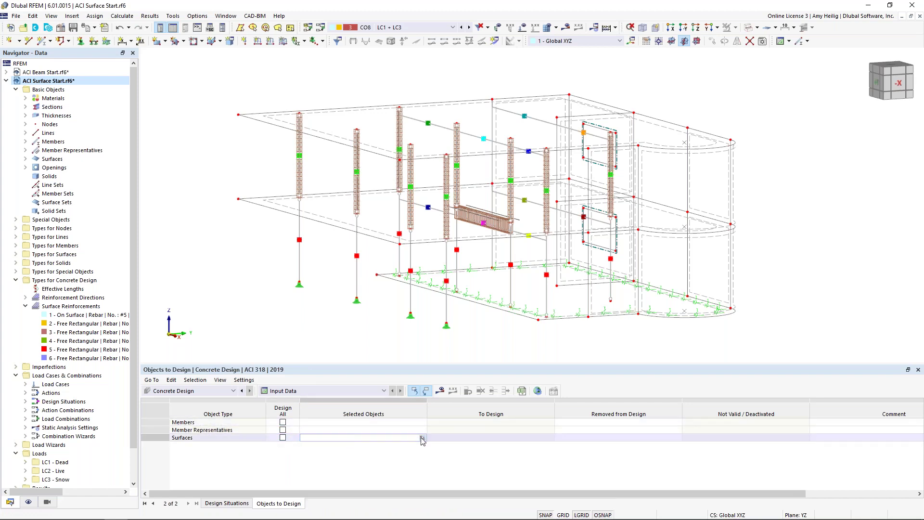
left_click(422, 438)
left_click(382, 244)
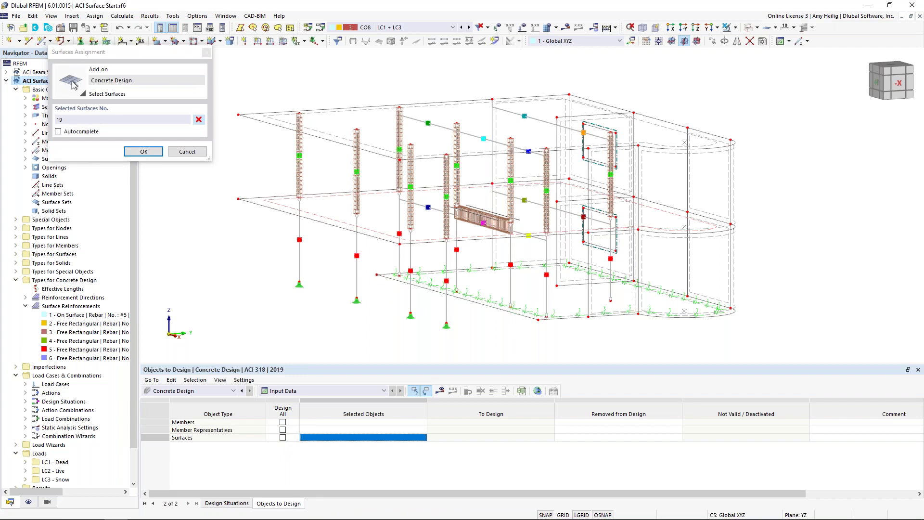
left_click(143, 151)
- Assign the rib member 30 and the upper-storey columns 6-10,15-18 as the members to design
left_click(333, 422)
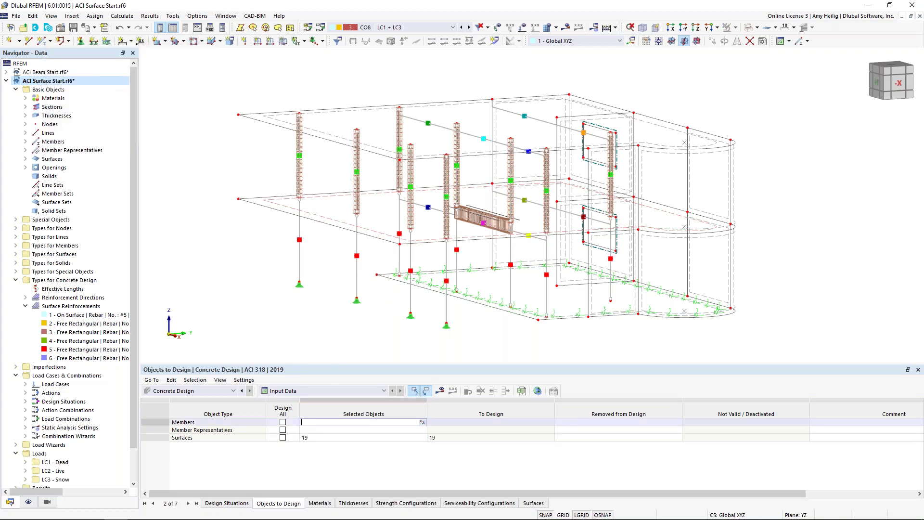
left_click(422, 422)
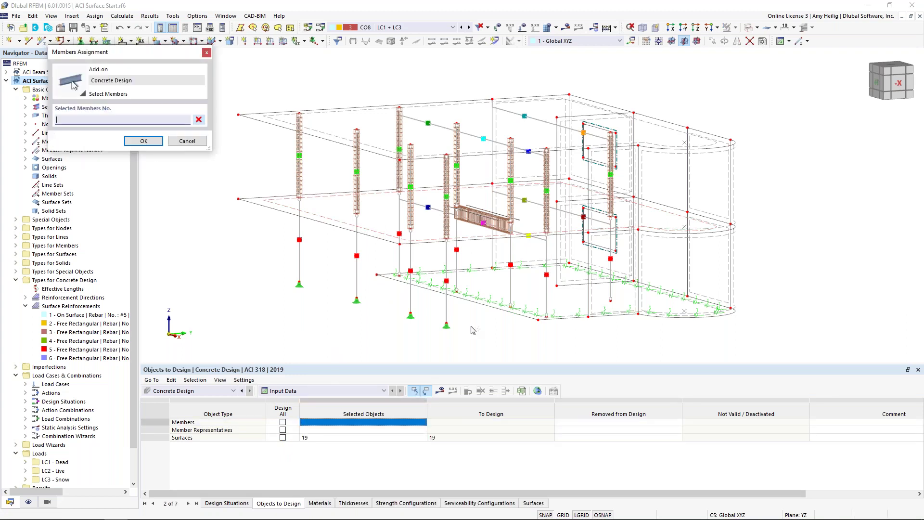
left_click(484, 223)
middle_click_drag(594, 272, 551, 264, "ctrl")
left_click_drag(623, 191, 349, 157)
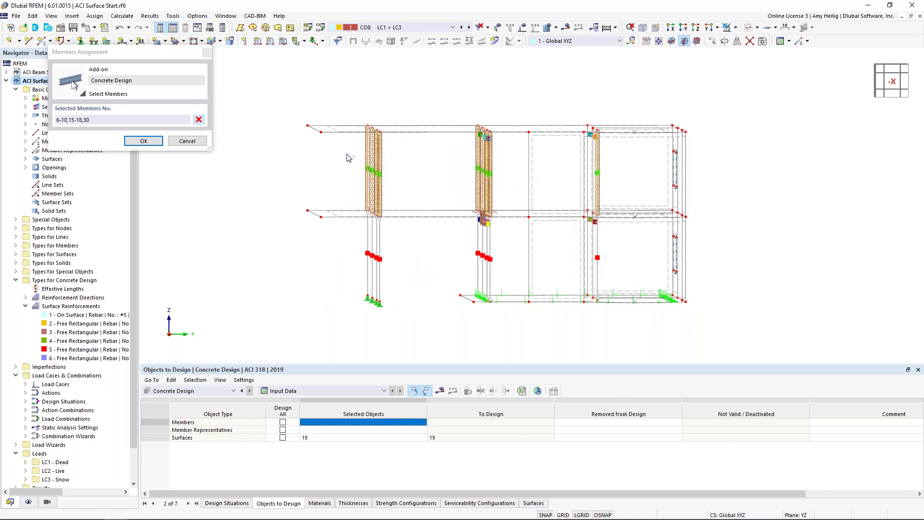
left_click(144, 141)
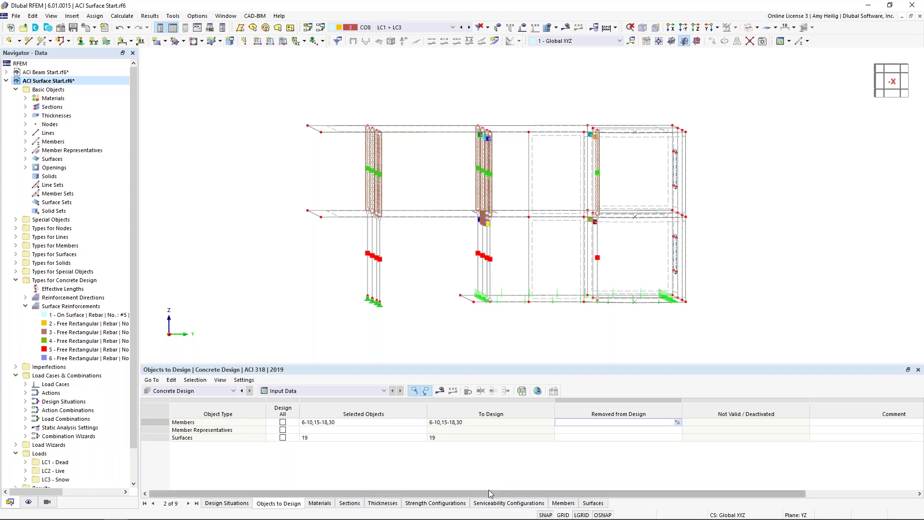
- Run the concrete design calculation for the selected members and surface
left_click(439, 393)
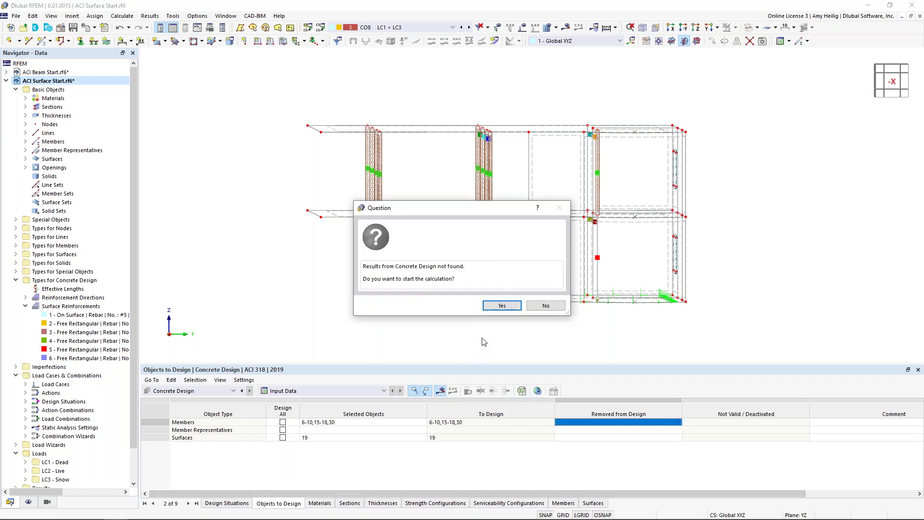
left_click(501, 307)
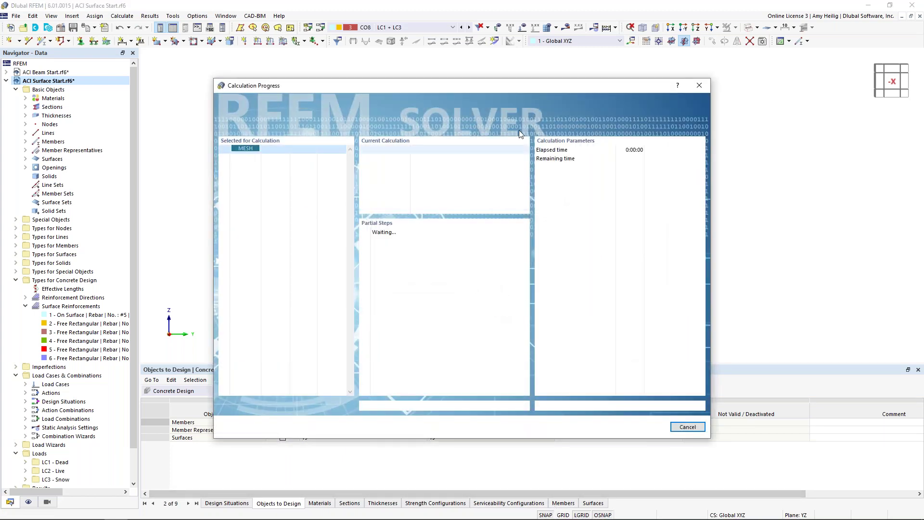
left_click_drag(517, 85, 512, 58)
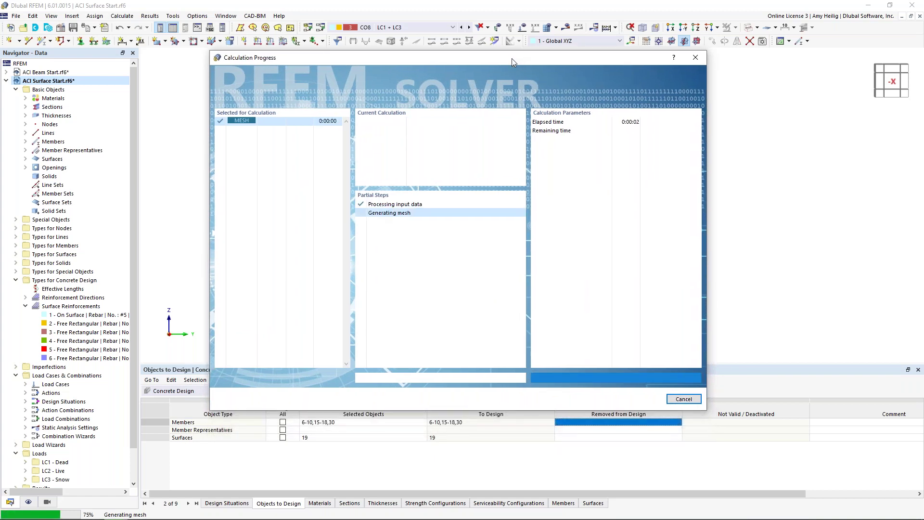
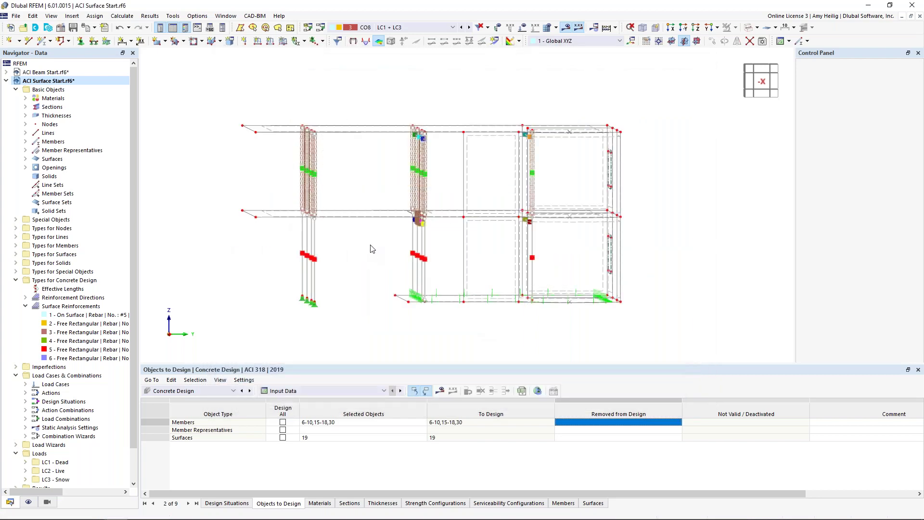
- Review the concrete design errors and the design ratios on surfaces, selecting the required shear resistance check SD0501.00 for surface 19
middle_click_drag(373, 228, 418, 288, "ctrl")
left_click_drag(373, 363, 373, 298)
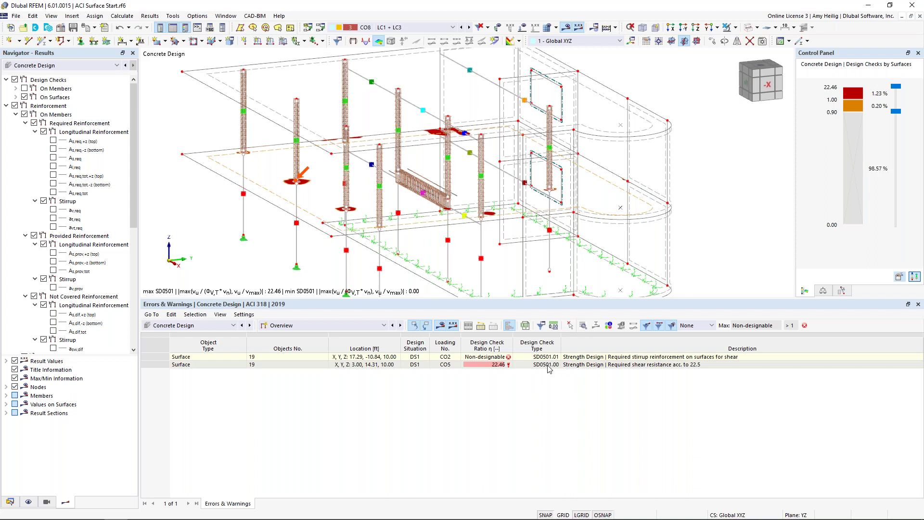
left_click(367, 327)
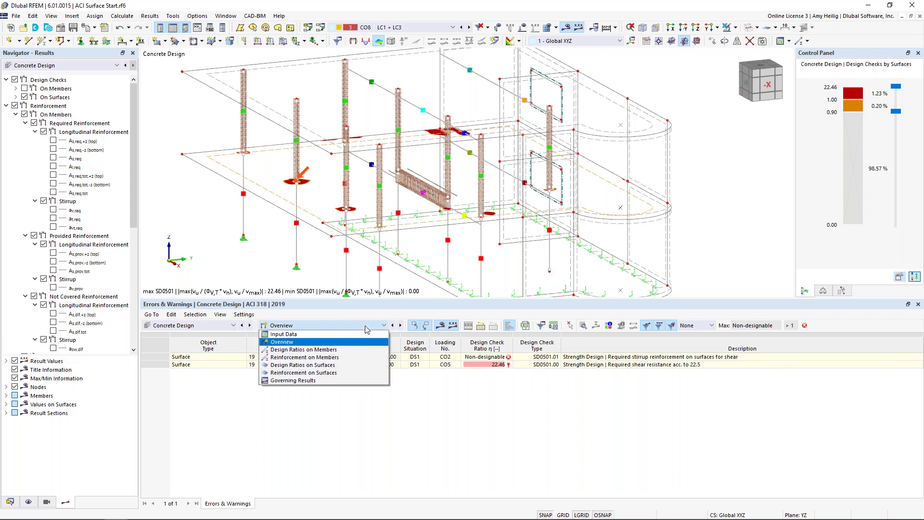
left_click(349, 367)
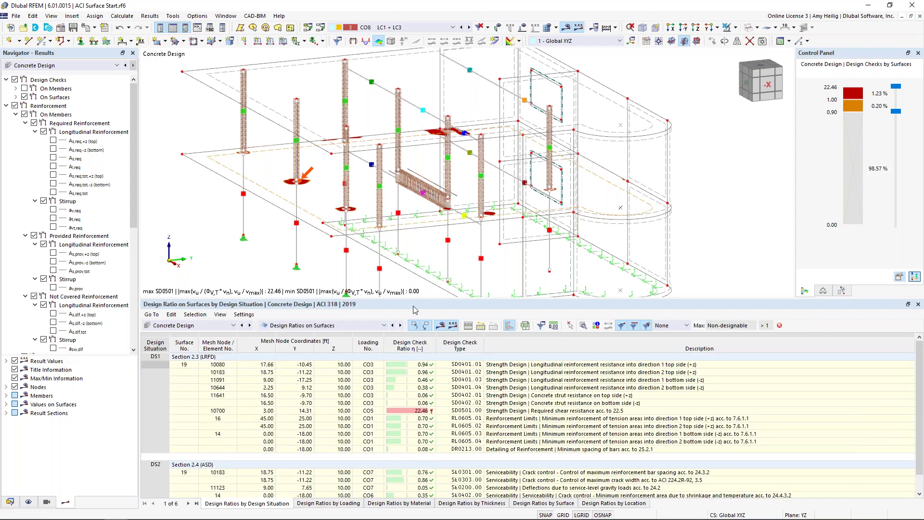
left_click_drag(418, 301, 419, 257)
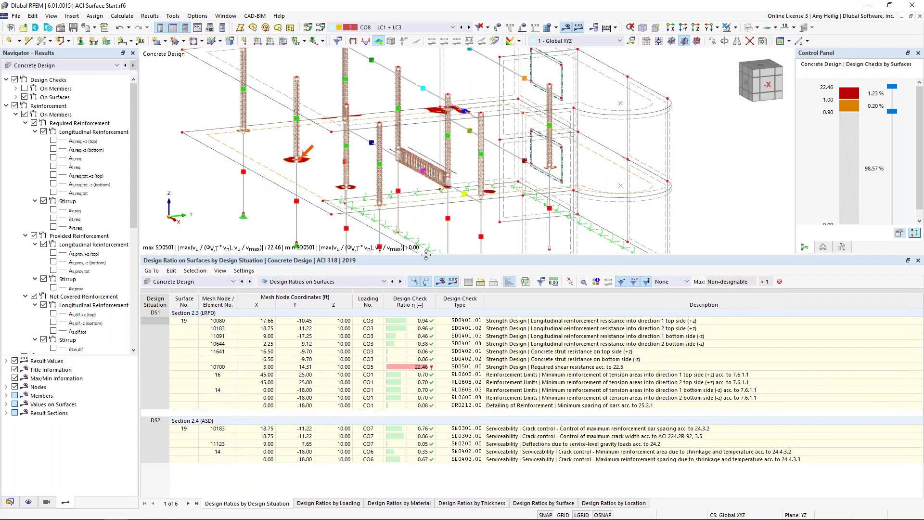
left_click(526, 368)
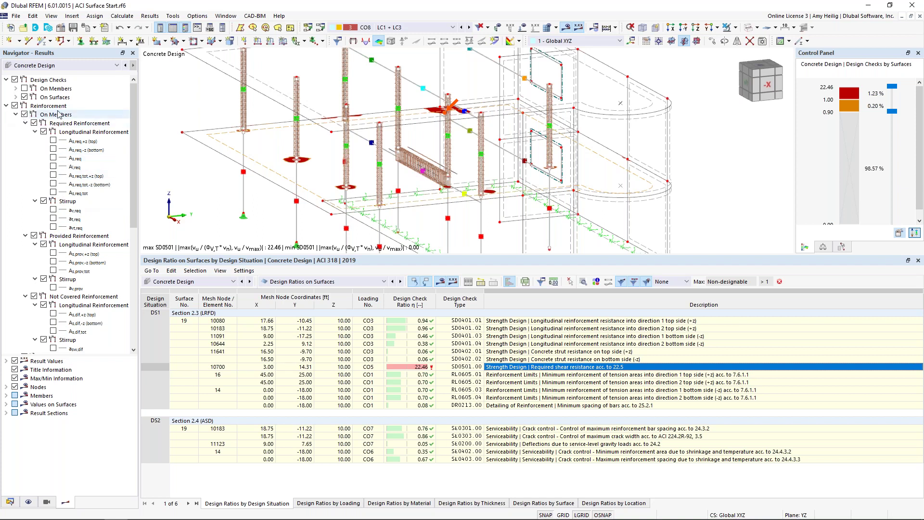
- Display the not covered stirrup reinforcement on surfaces, examine the slab around the columns, and hide the surface reinforcement results
scroll(61, 142, "down", 9)
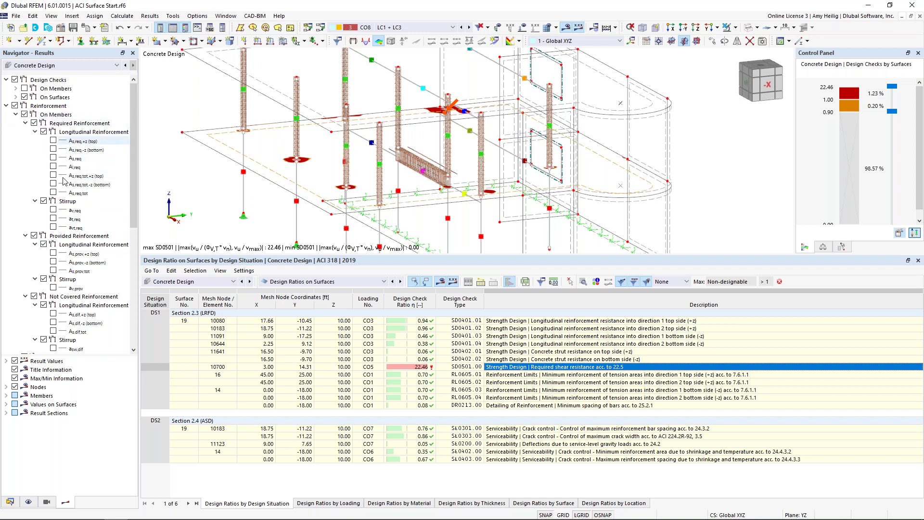
left_click(54, 339)
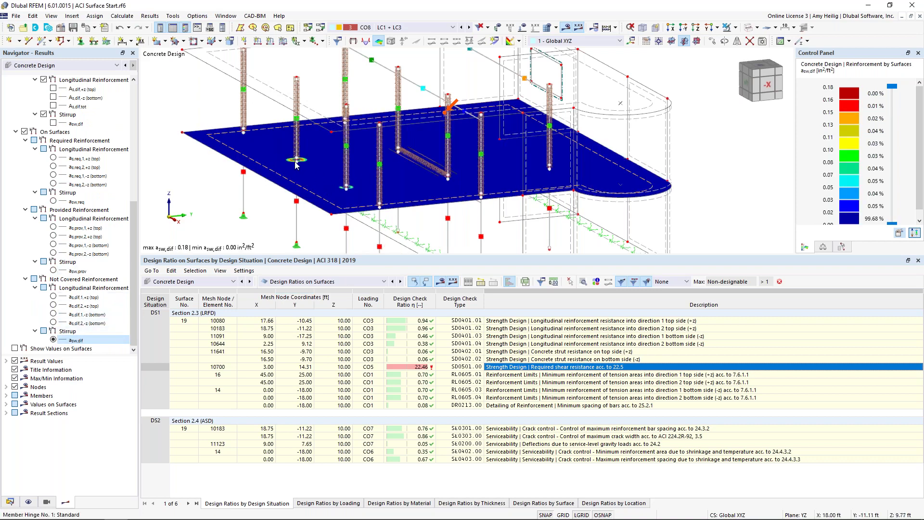
scroll(295, 161, "up", 5)
scroll(298, 154, "down", 3)
scroll(298, 154, "down", 4)
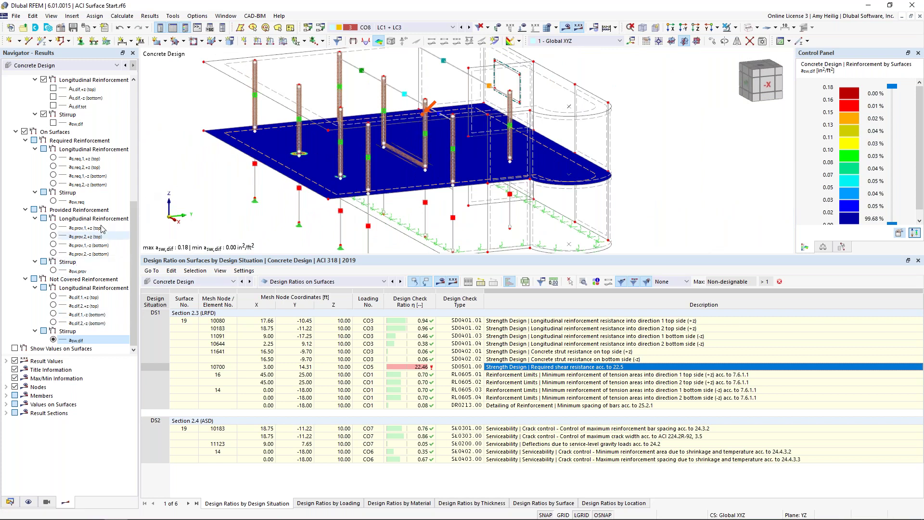
left_click(25, 131)
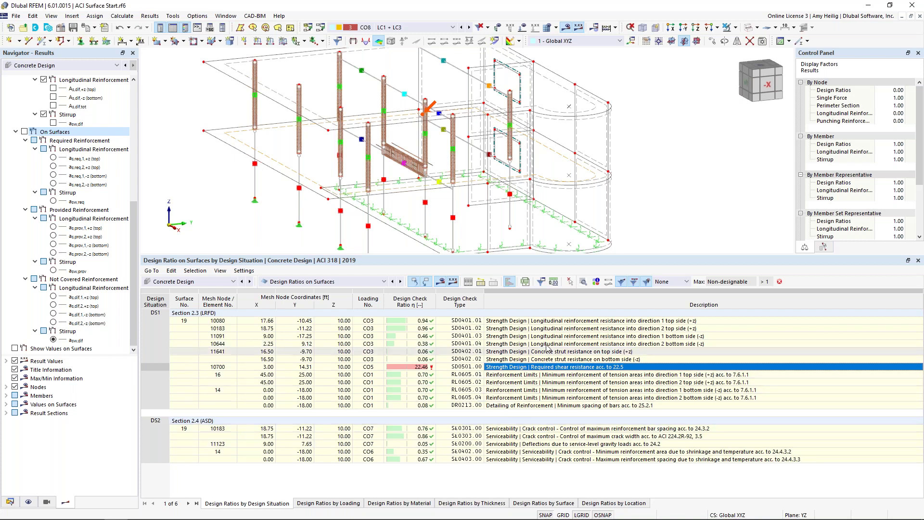
- Open the design check details for the direction 1 top side longitudinal reinforcement check SD0401.01 and examine its formulas in a widened view
left_click(557, 323)
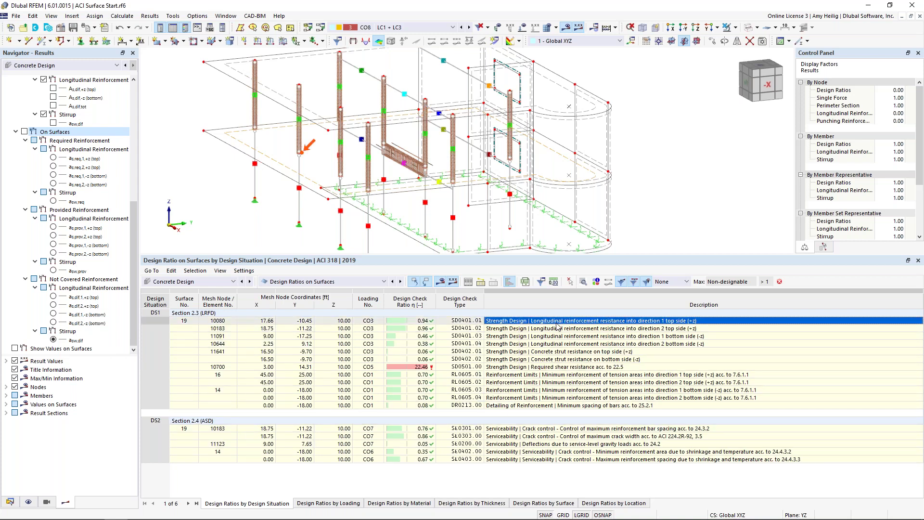
left_click(583, 283)
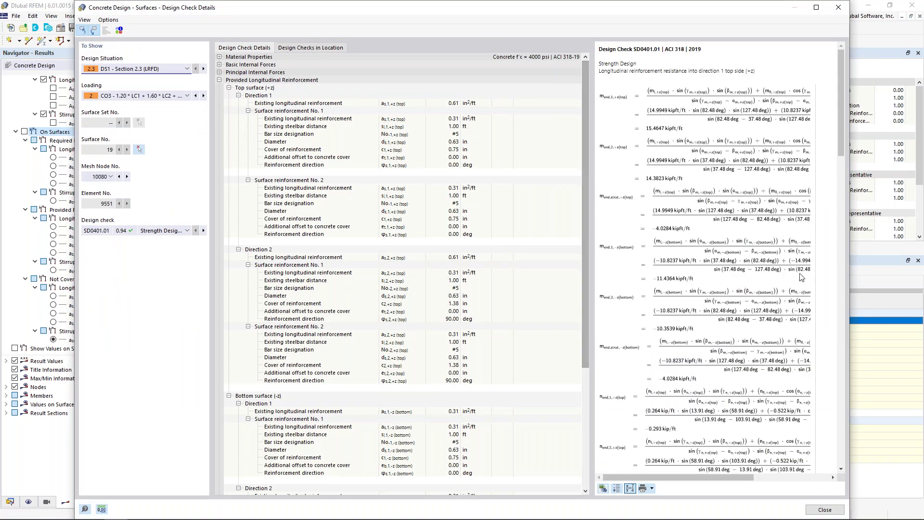
left_click_drag(592, 278, 533, 276)
scroll(687, 261, "down", 10)
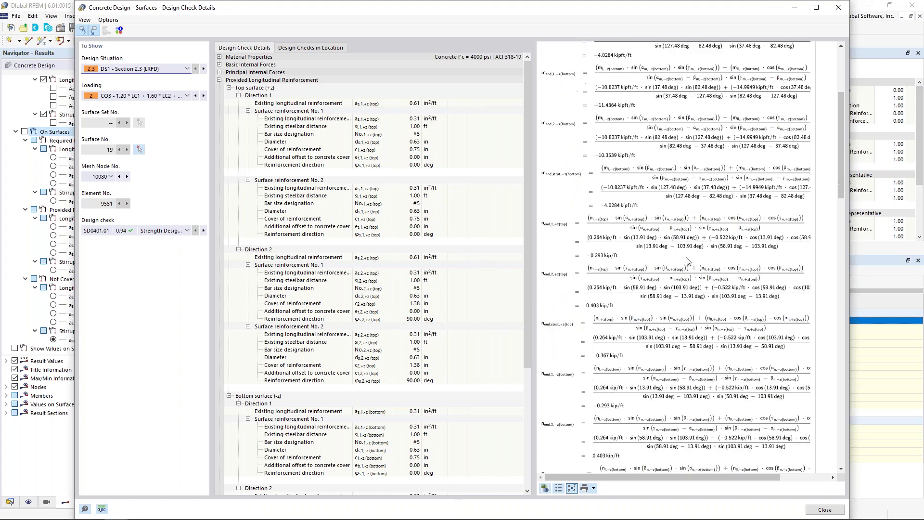
- Review the SD0401.01 formulas and the direction 2 top side minimum reinforcement check RL0605.02, and close the design check details
scroll(687, 261, "down", 1)
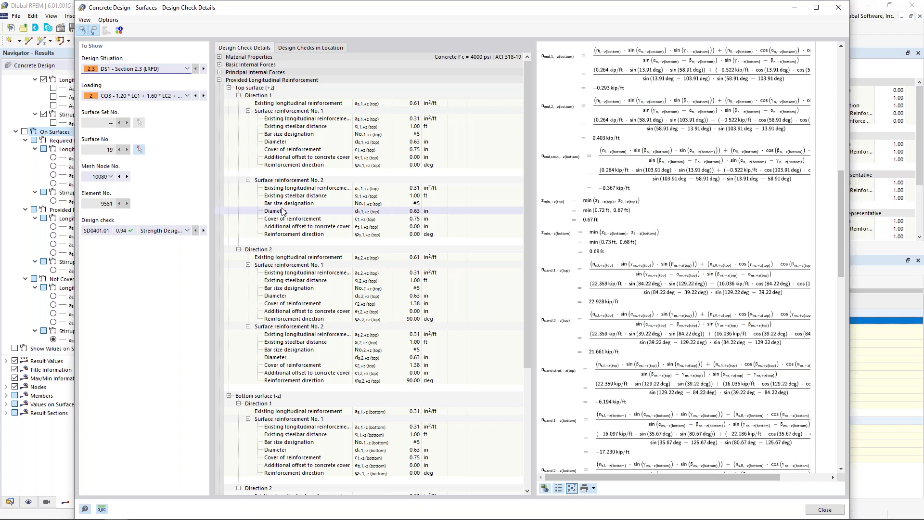
left_click(174, 231)
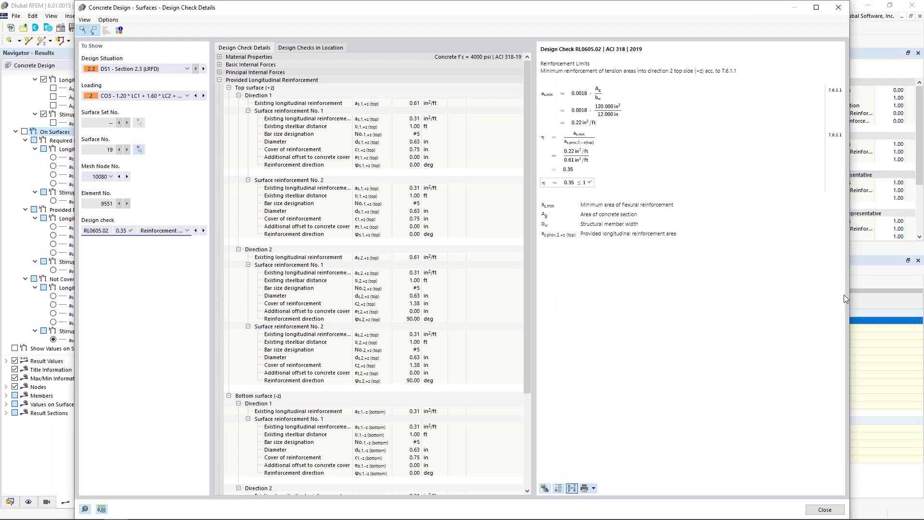
left_click(823, 510)
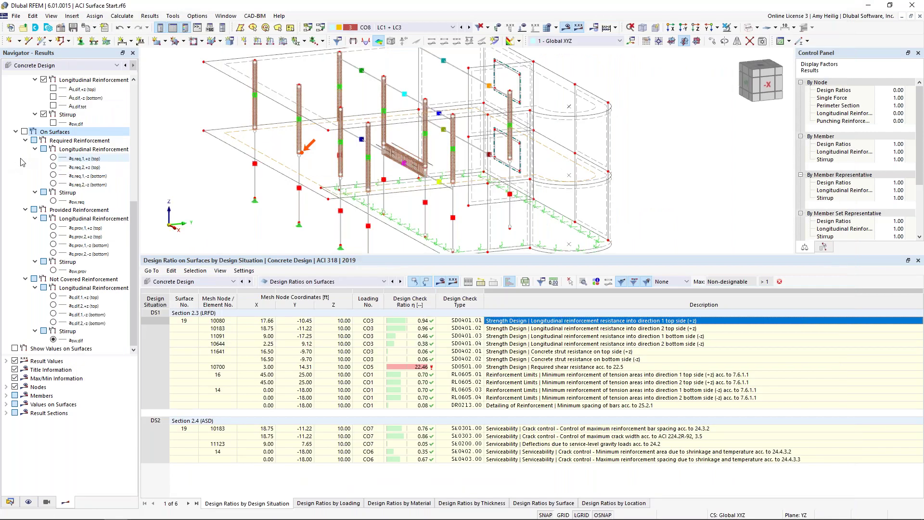
- Isolate the middle floor slab, surface 19, together with its related objects in an enlarged model view
scroll(22, 162, "up", 10)
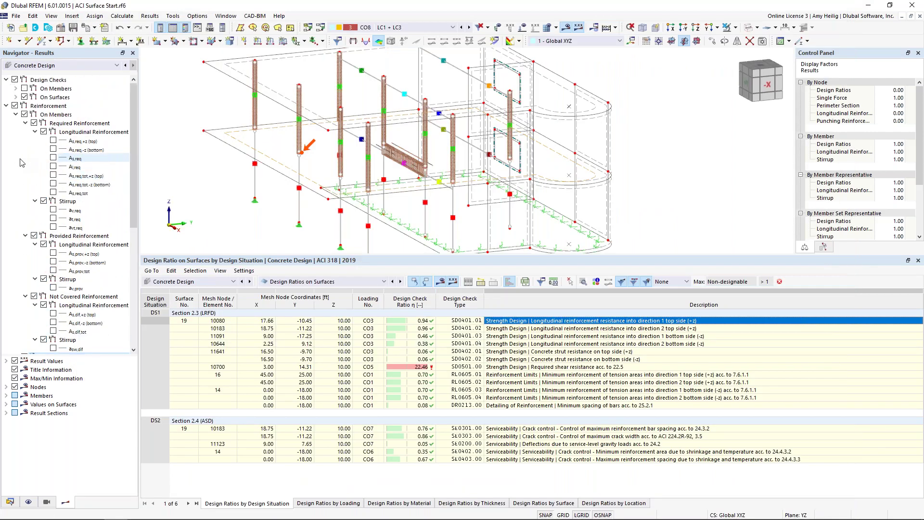
middle_click_drag(239, 190, 301, 197)
left_click_drag(373, 254, 359, 331)
left_click(343, 214)
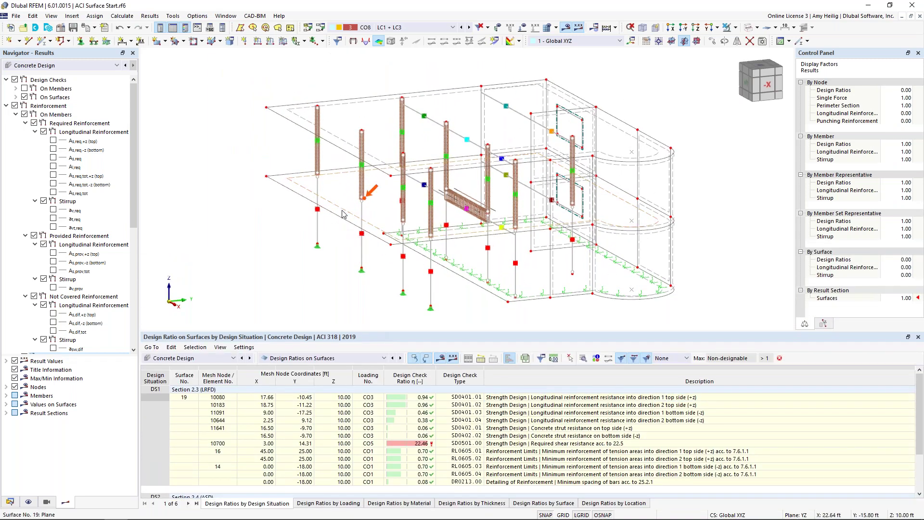
left_click(735, 27)
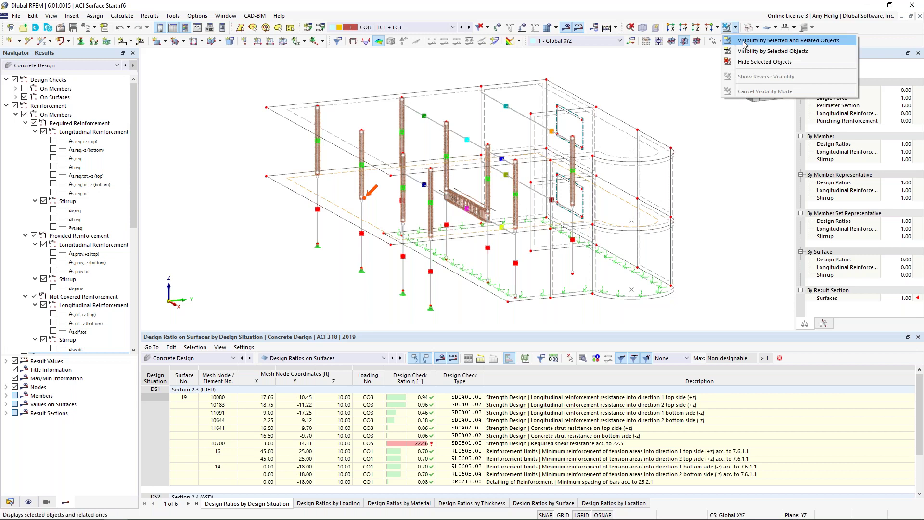
left_click(760, 39)
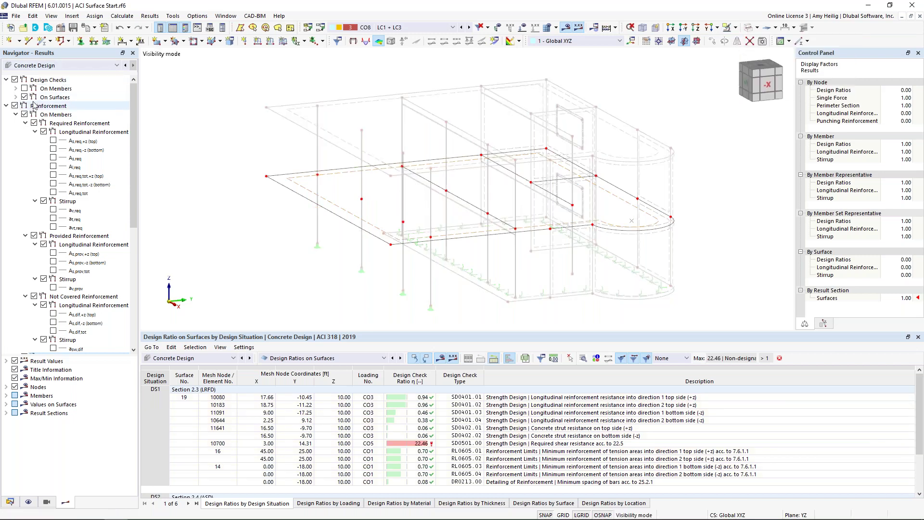
- Display the strength design check SD0401.01 on the isolated slab with the color scale extended over the full range down to 0.00
left_click(6, 106)
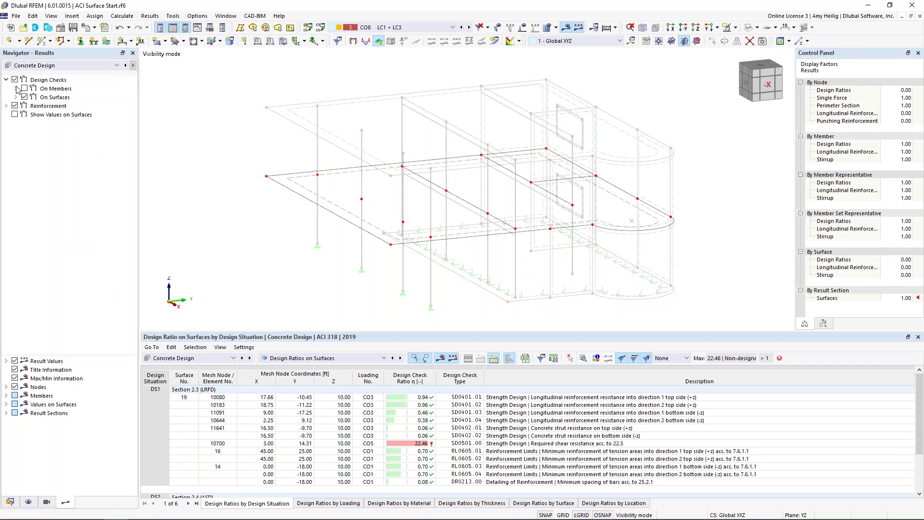
left_click(16, 97)
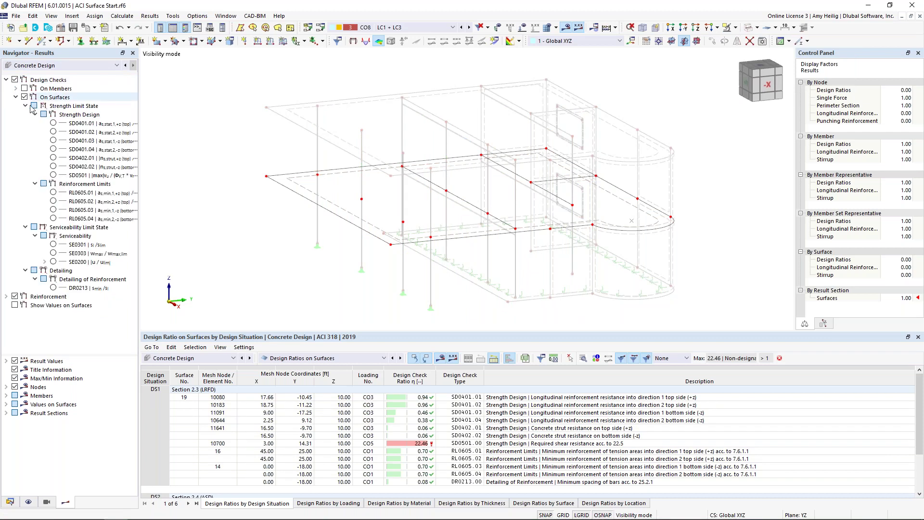
left_click(53, 123)
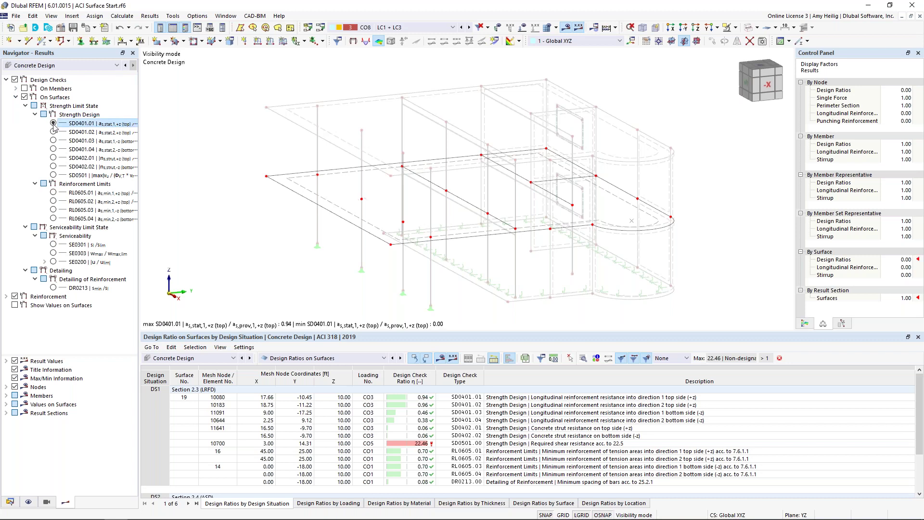
left_click(807, 325)
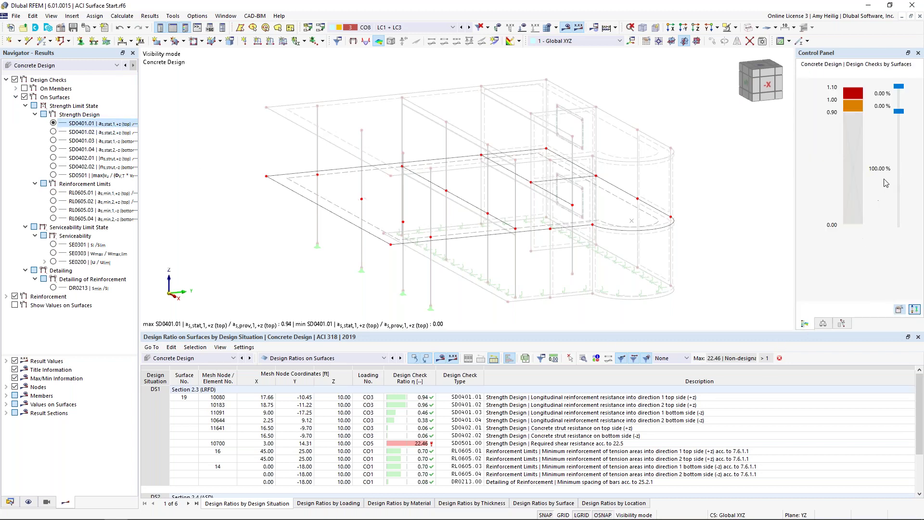
double_click(902, 124)
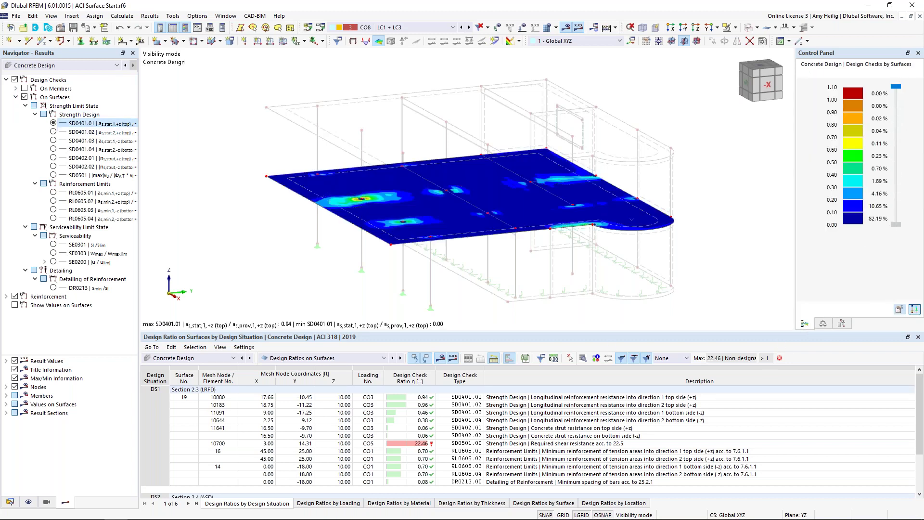
- Display the slab's longitudinal reinforcement design checks SD0401.02, SD0401.03 and SD0401.04 one after another
left_click(53, 132)
left_click(53, 140)
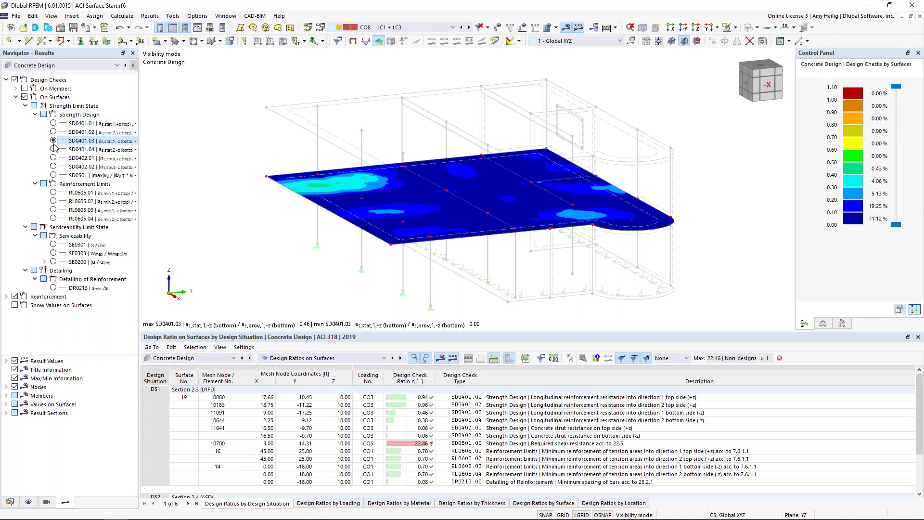
left_click(53, 149)
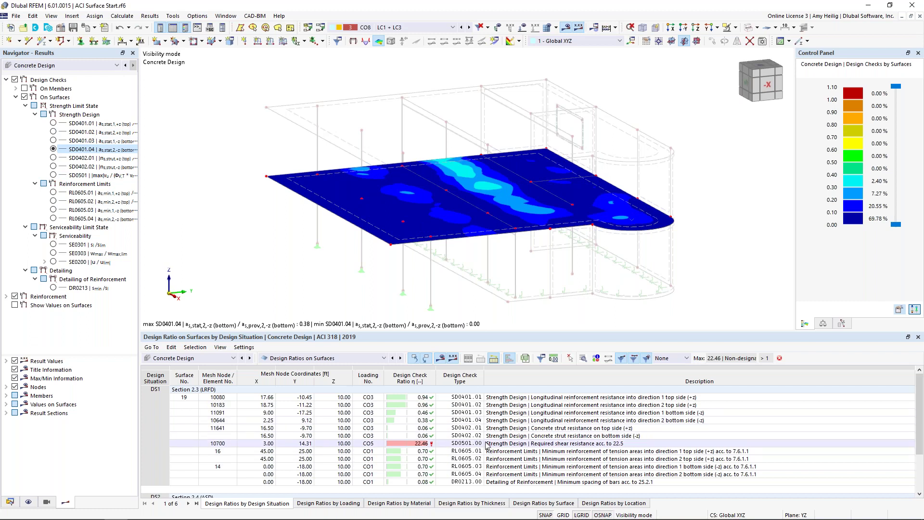
- Hide the design checks and display the required direction 1 top longitudinal reinforcement on surfaces with the color scale extended to 0.00
left_click(16, 97)
left_click(15, 79)
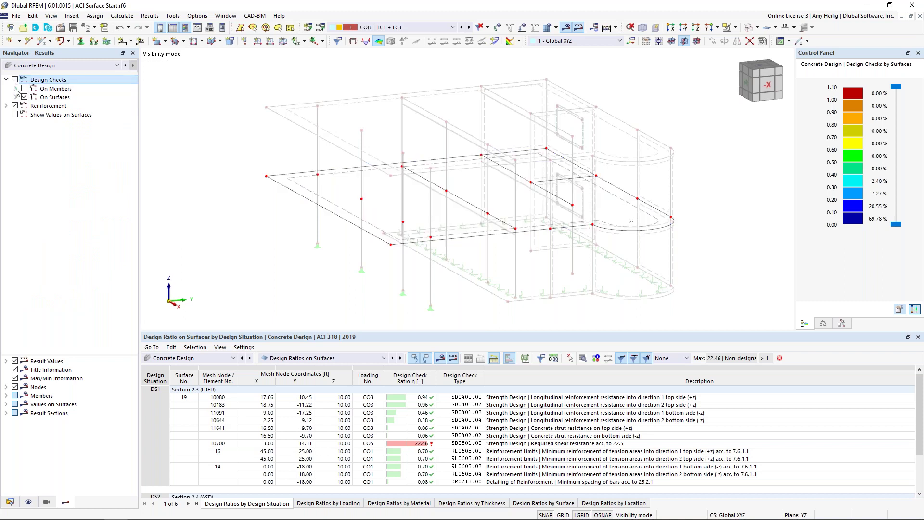
left_click(7, 106)
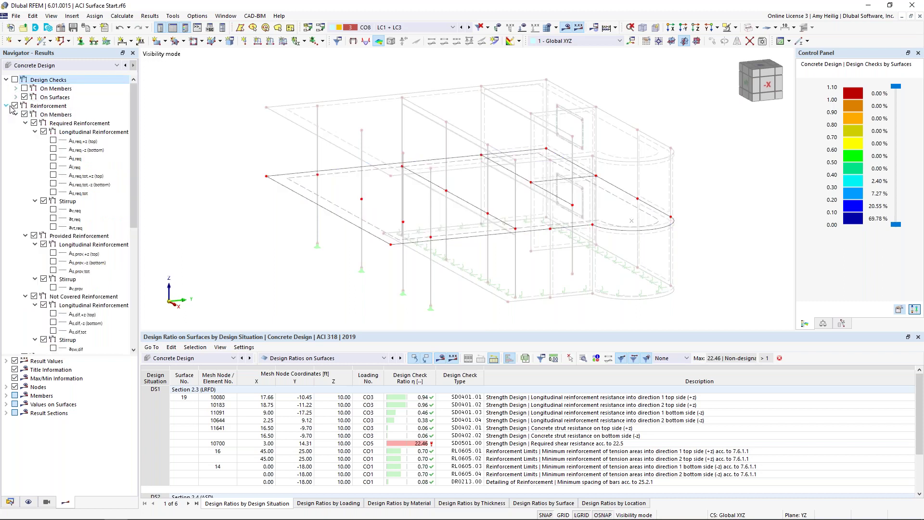
left_click(16, 115)
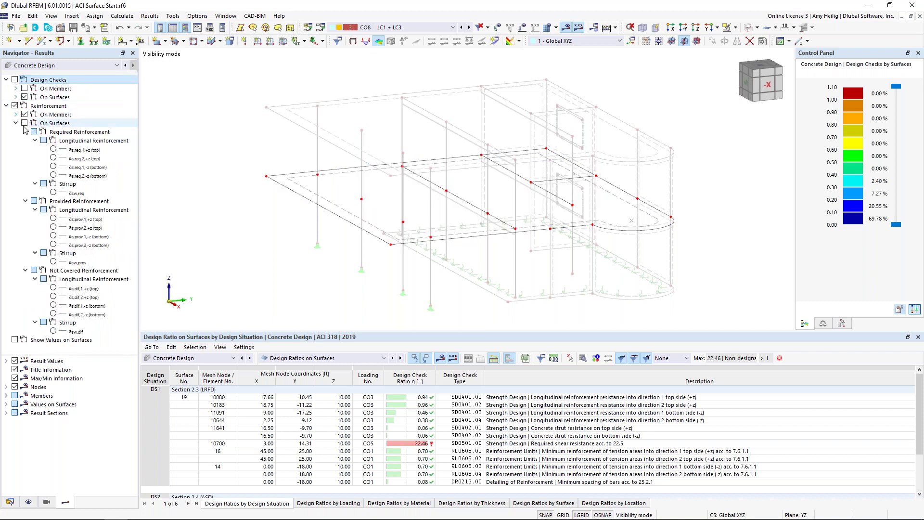
left_click(53, 149)
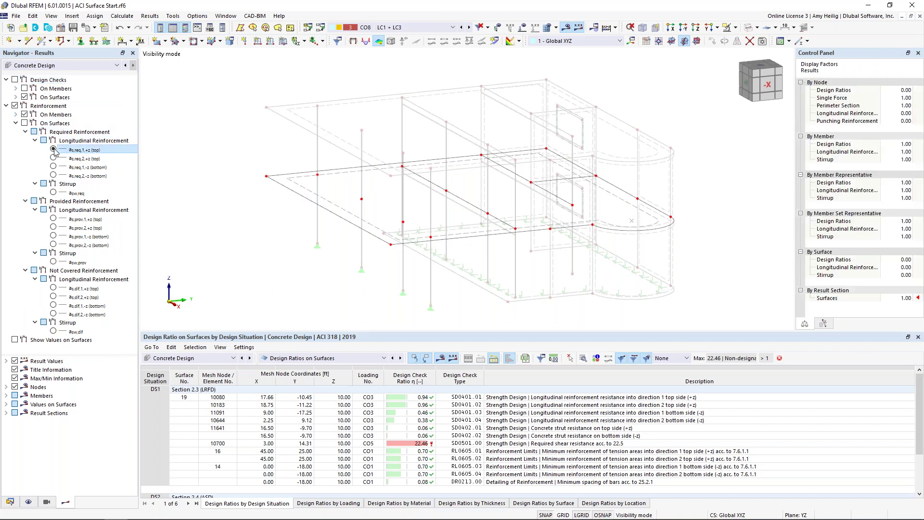
left_click(25, 123)
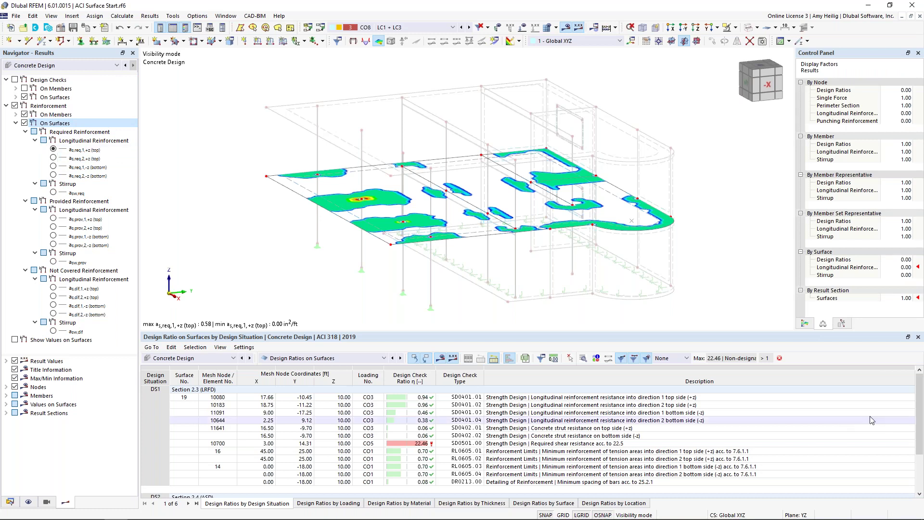
left_click(805, 323)
left_click_drag(894, 216, 894, 224)
- Display the slab's required longitudinal reinforcement for direction 2 top, direction 1 bottom and direction 2 bottom in turn
left_click(54, 157)
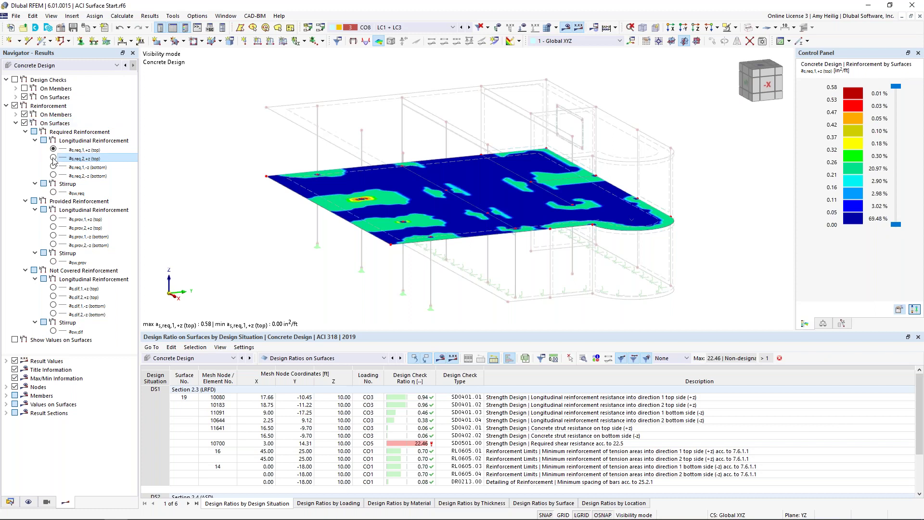
left_click(54, 167)
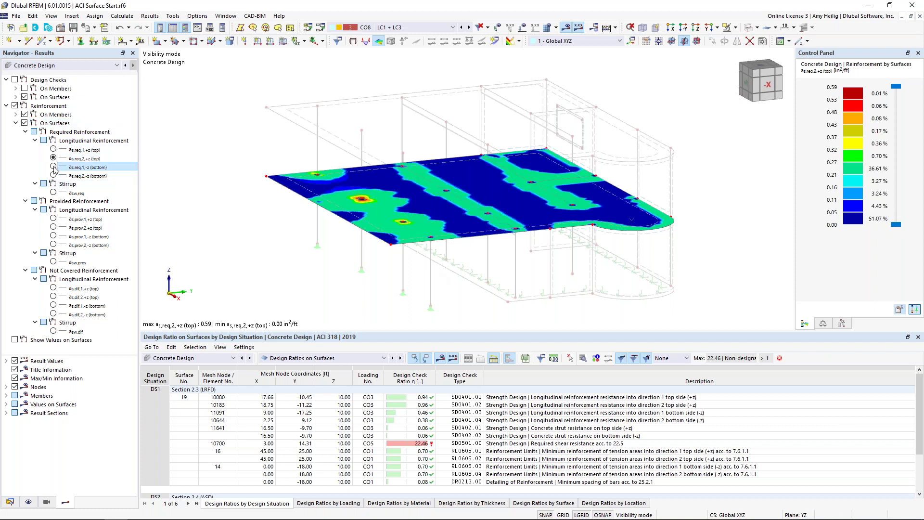
left_click(53, 175)
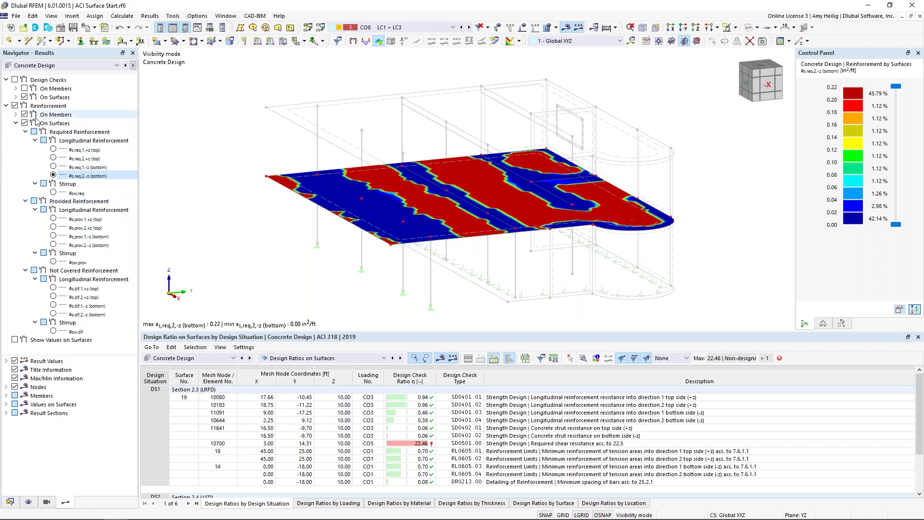
- Cancel the visibility mode to show the whole model again and hide the reinforcement results
left_click(6, 106)
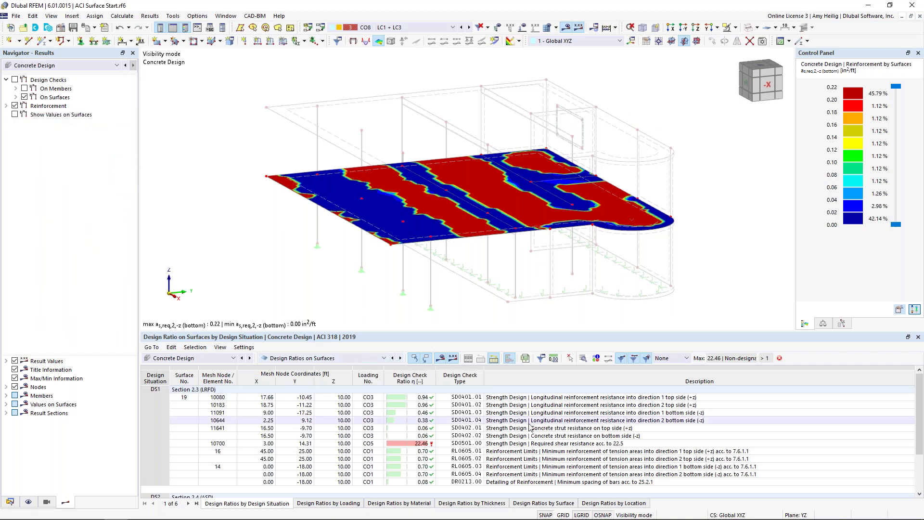
left_click(735, 27)
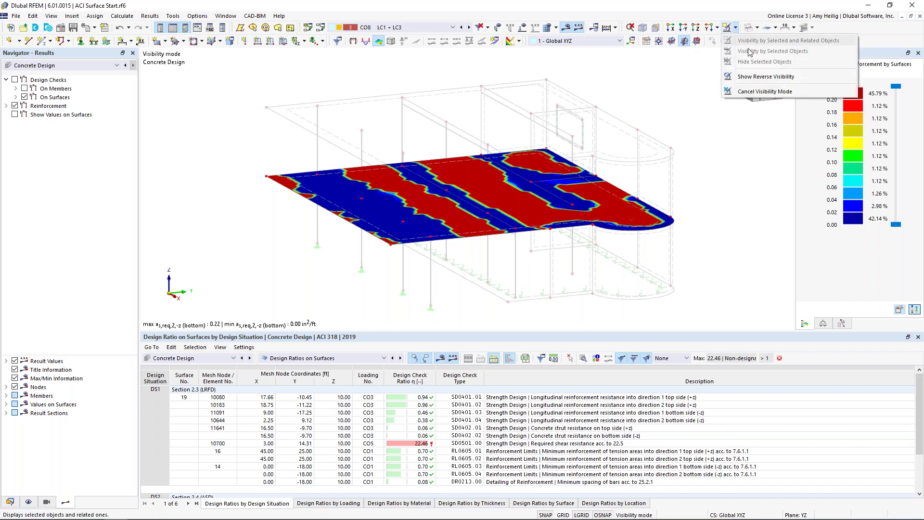
left_click(764, 91)
left_click(15, 106)
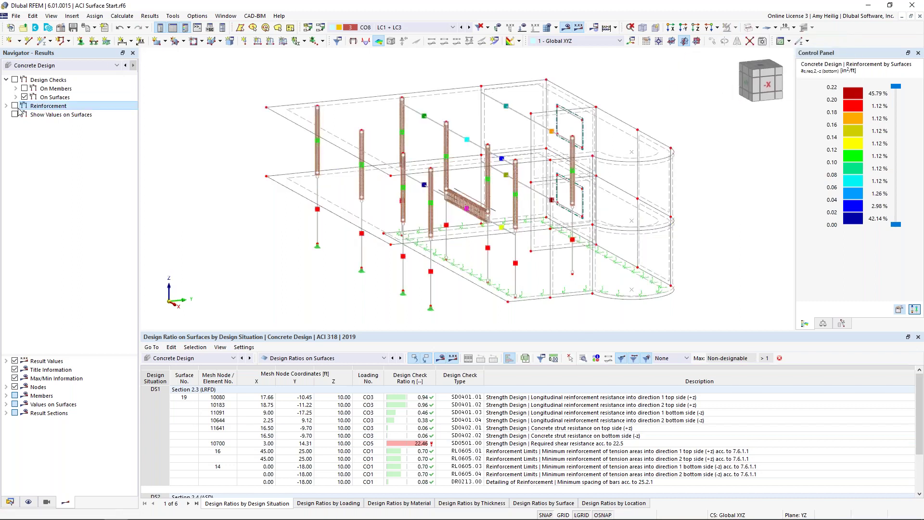
- Show the design ratios on members, listed by member, in an enlarged results table
left_click(345, 356)
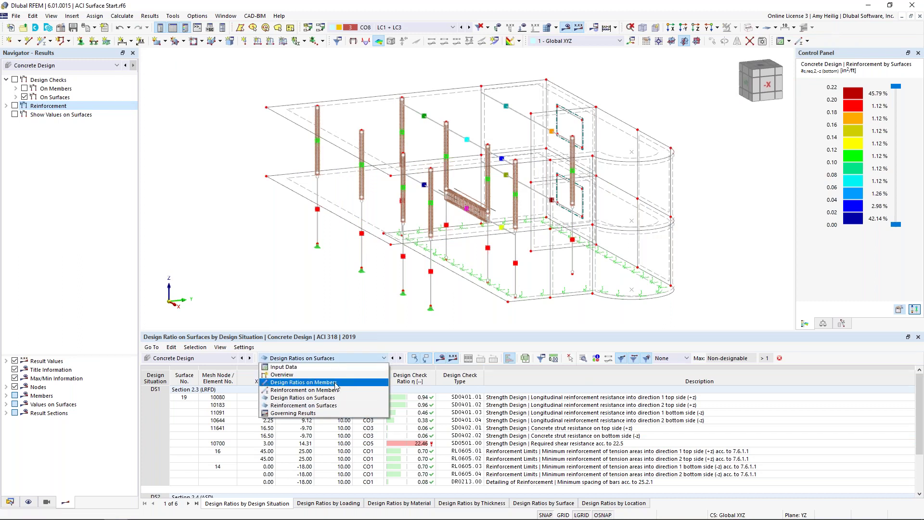
left_click(336, 382)
left_click_drag(431, 331, 450, 259)
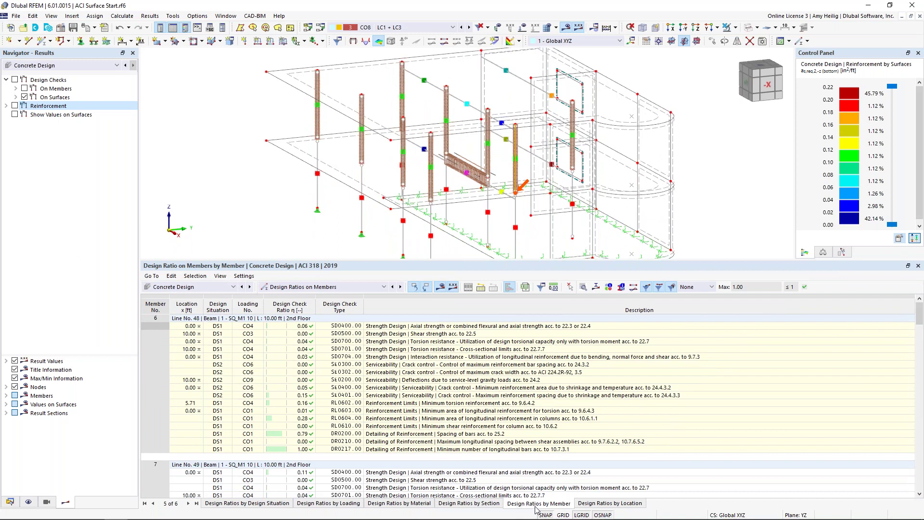
- Open the design check details for member 6's spacing of bars check DR0200
left_click(487, 395)
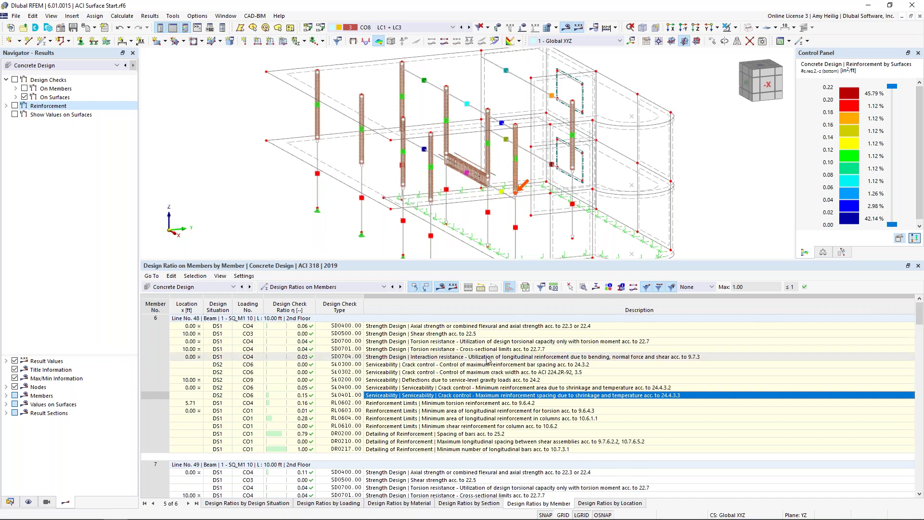
scroll(528, 181, "up", 4)
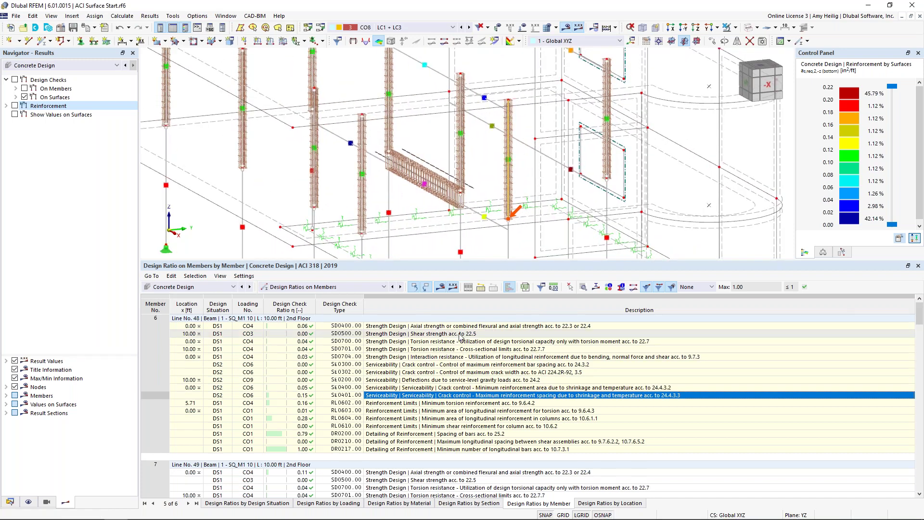
left_click(438, 435)
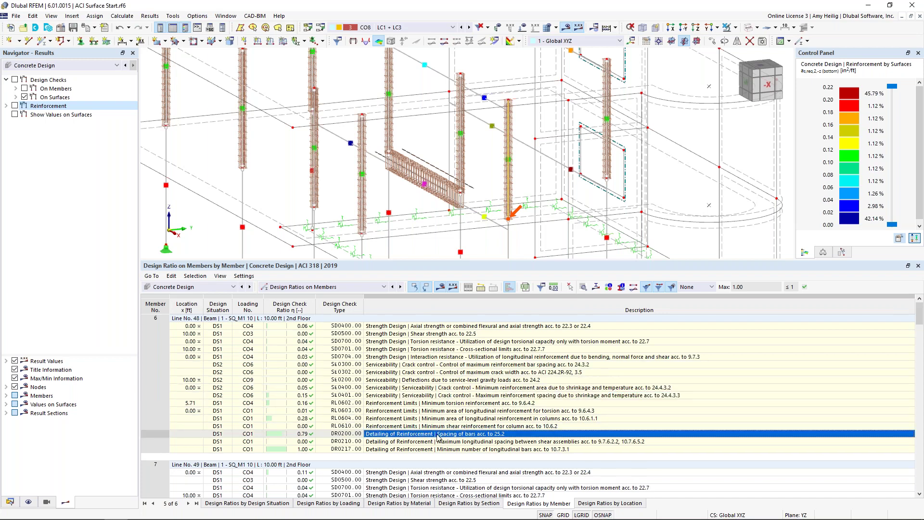
left_click(583, 288)
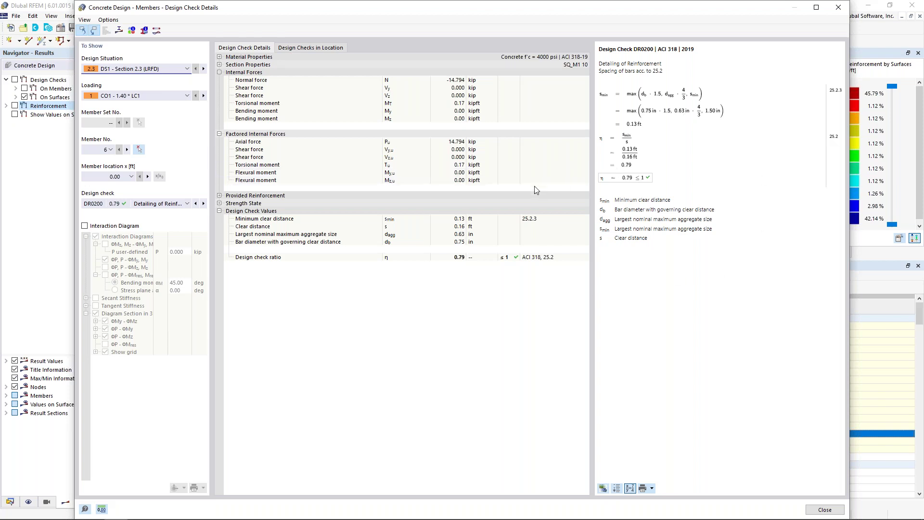
- Enable the interaction diagram for member 6 and examine its 2D and 3D axial force-moment diagrams
left_click(85, 226)
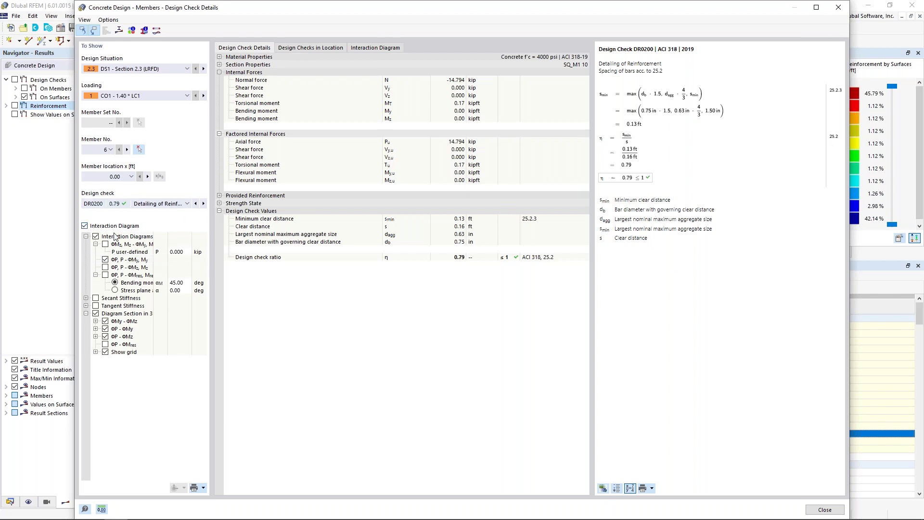
left_click(373, 48)
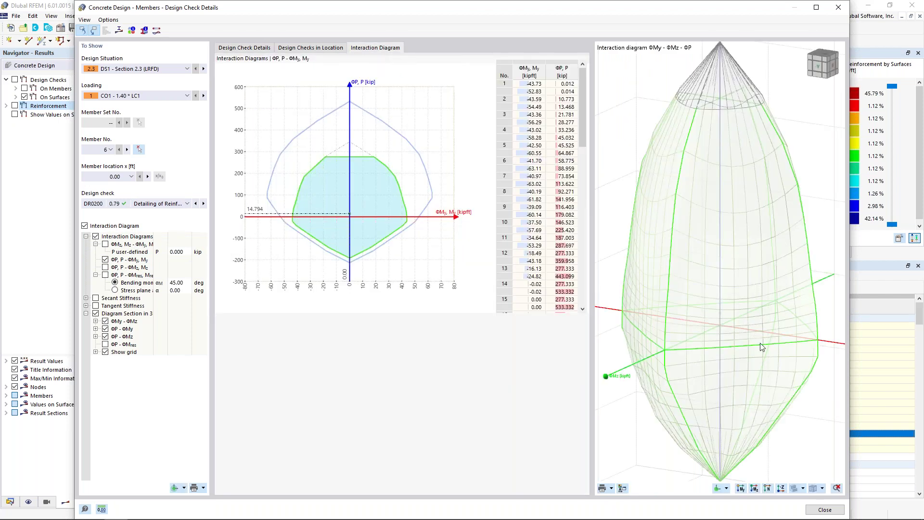
scroll(749, 317, "down", 2)
middle_click_drag(782, 337, 767, 350, "ctrl")
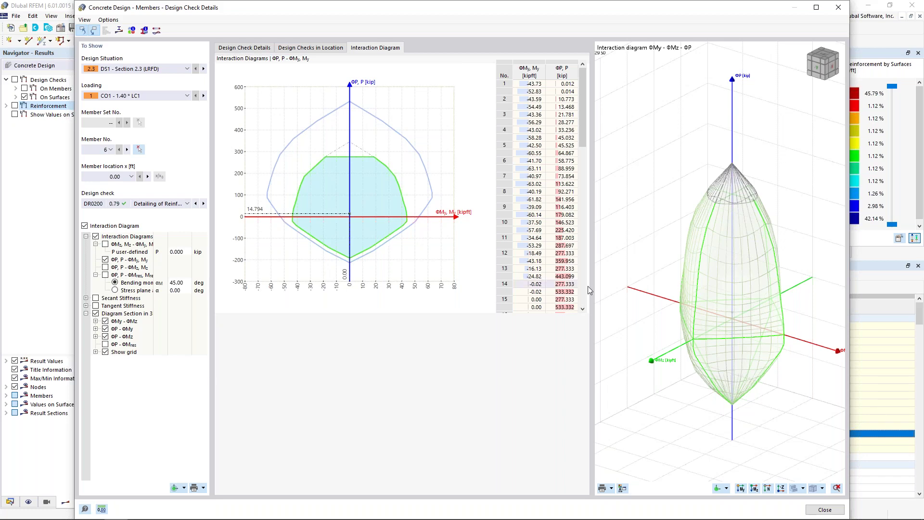
middle_click_drag(676, 335, 663, 321, "ctrl")
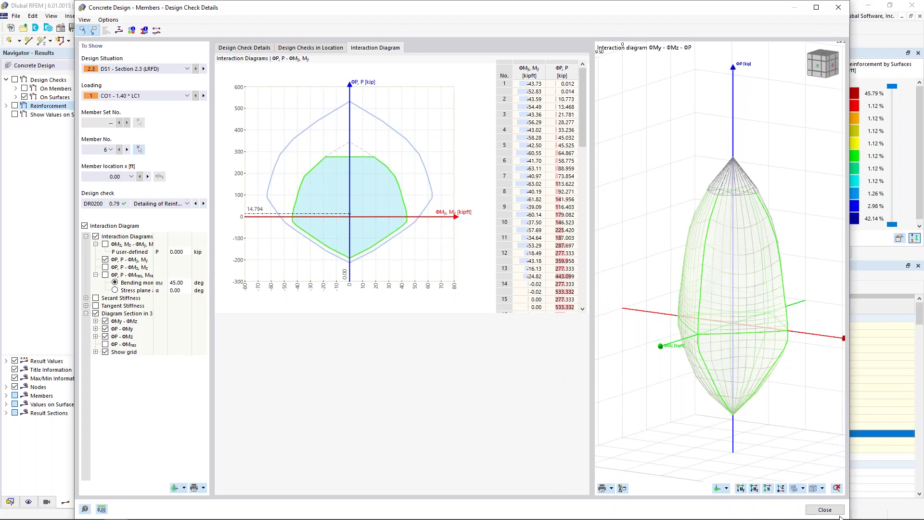
- Close member 6's design check details and shrink the results table so the whole model fits in view
left_click(819, 509)
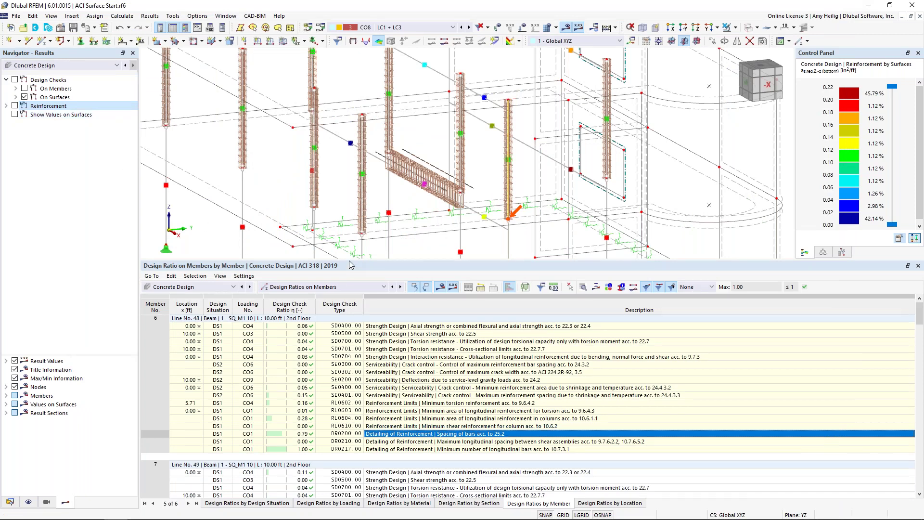
left_click_drag(351, 261, 365, 333)
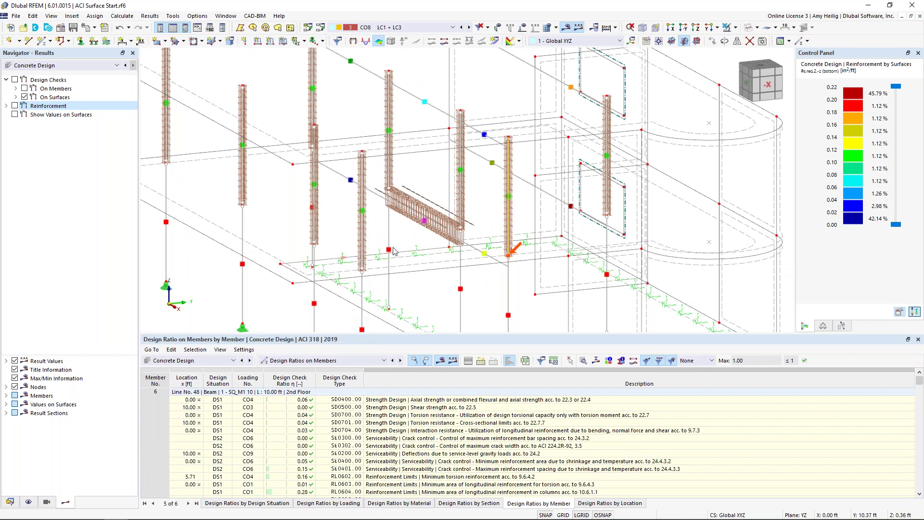
scroll(348, 289, "down", 2)
middle_click_drag(347, 285, 437, 238)
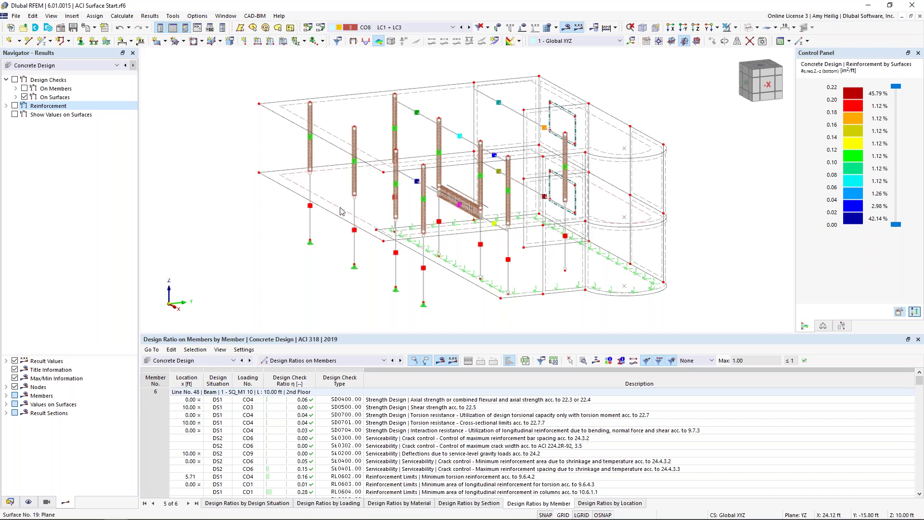
- Isolate the middle floor slab by its selected and related objects, and turn off the display of hidden objects in the background
left_click(735, 28)
left_click(748, 41)
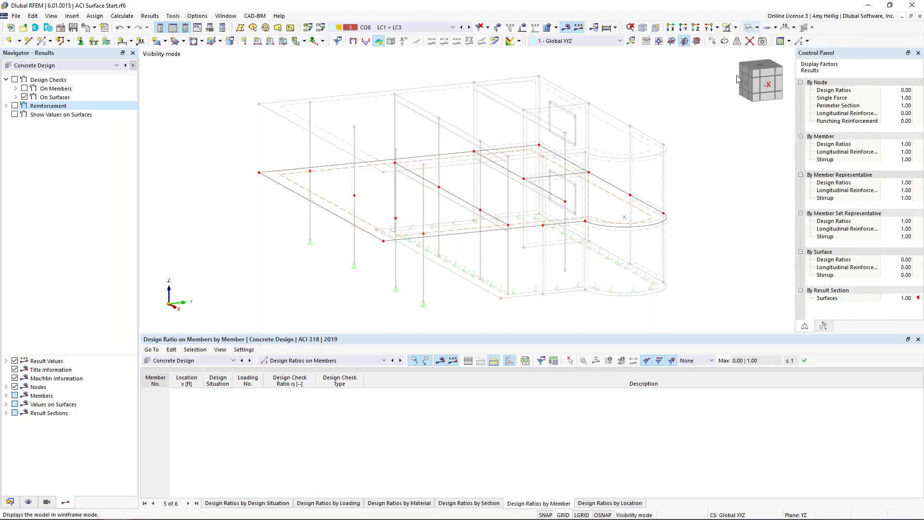
right_click(713, 147)
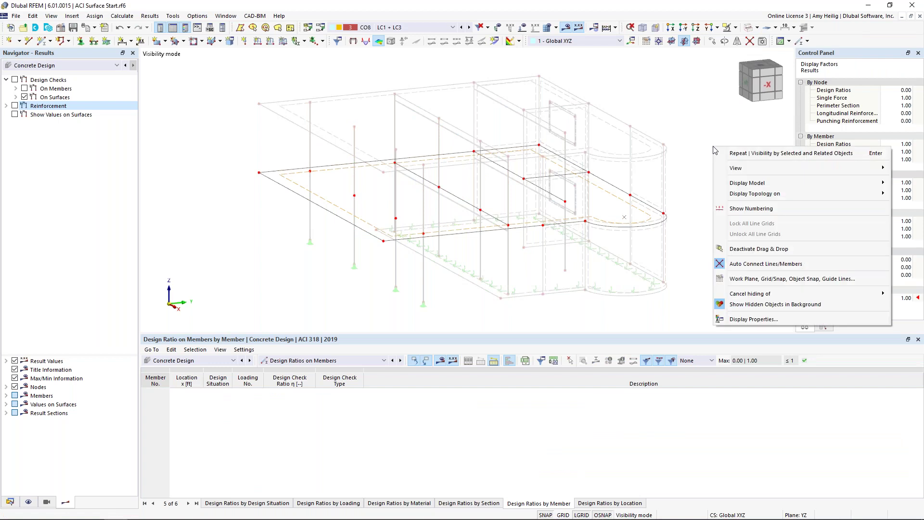
left_click(766, 304)
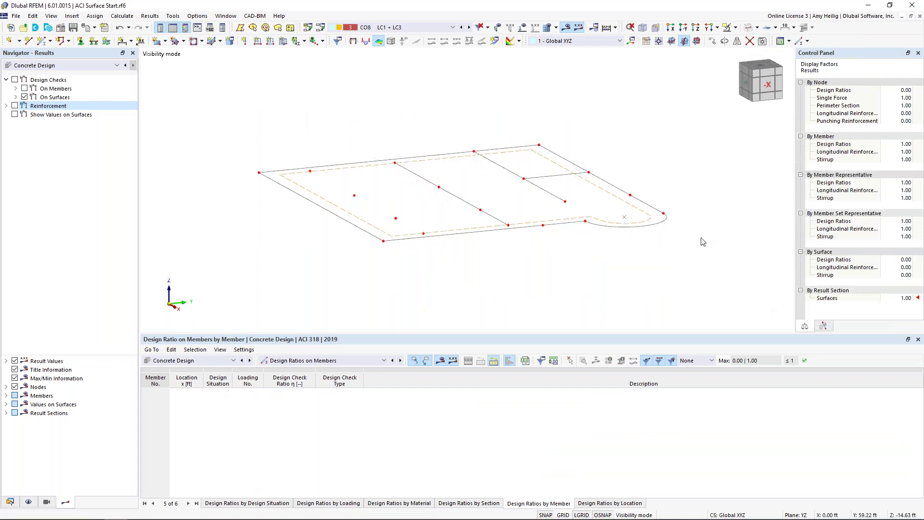
- Show the isolated slab in plan view along -Z with the reinforcement results displayed
left_click(717, 28)
left_click(734, 62)
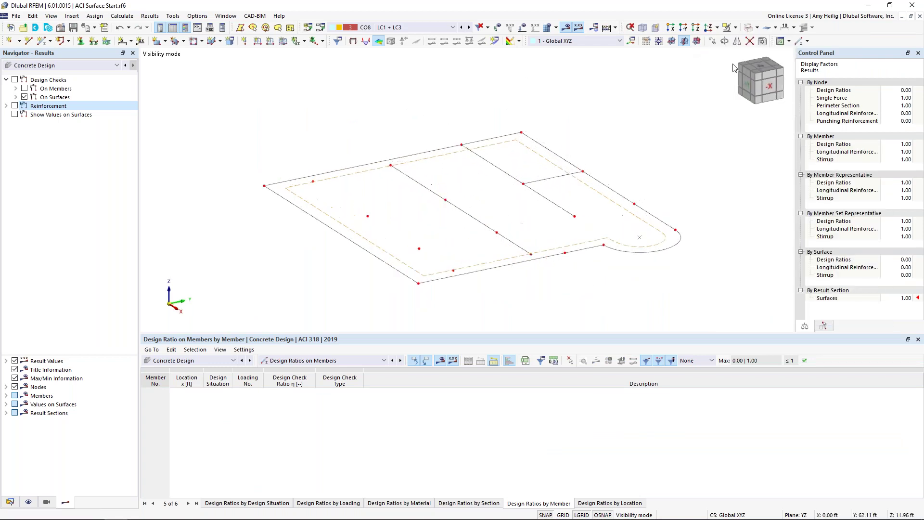
left_click(6, 106)
left_click(15, 106)
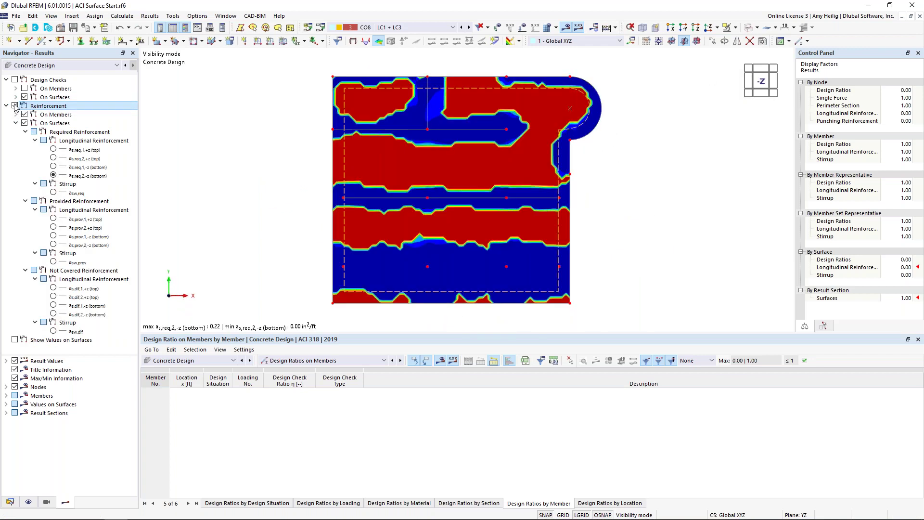
- Compare the slab's required longitudinal reinforcement for both directions at the top and bottom, ending on as,req,2,-z (bottom)
left_click(53, 150)
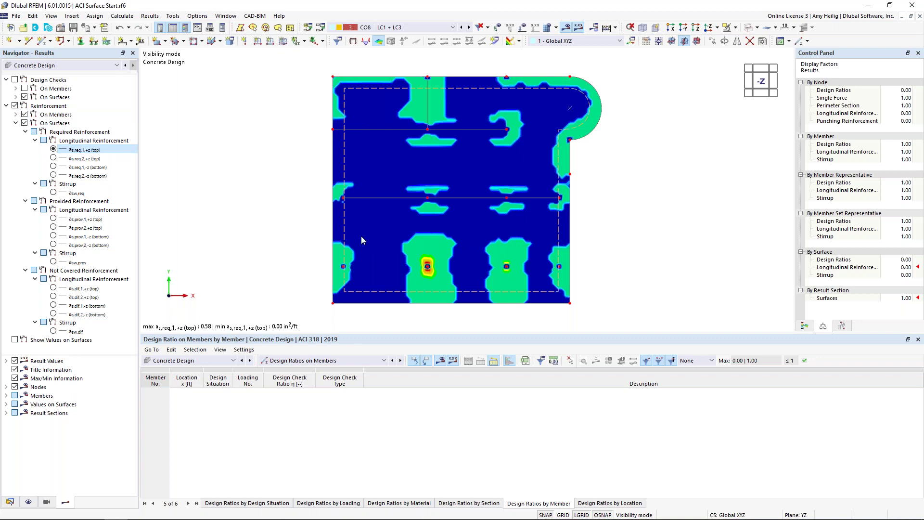
left_click(54, 158)
left_click(53, 167)
left_click(53, 175)
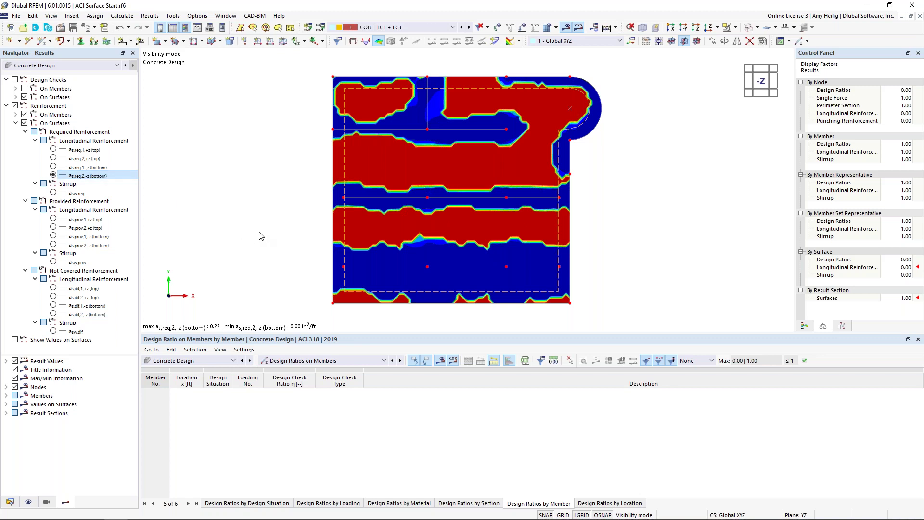
- Create a printout report from the Input data and reduced results template after reviewing its report items and the available templates
left_click(104, 28)
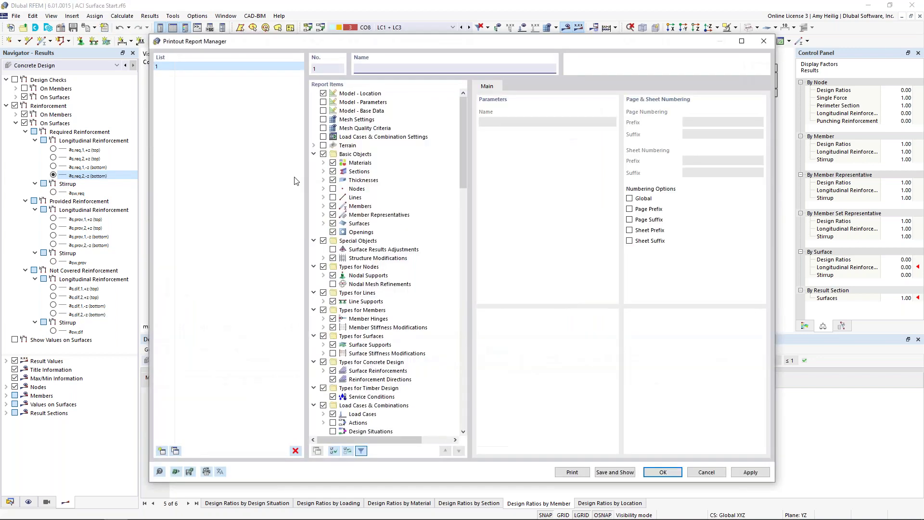
left_click_drag(462, 126, 473, 292)
left_click_drag(463, 341, 463, 110)
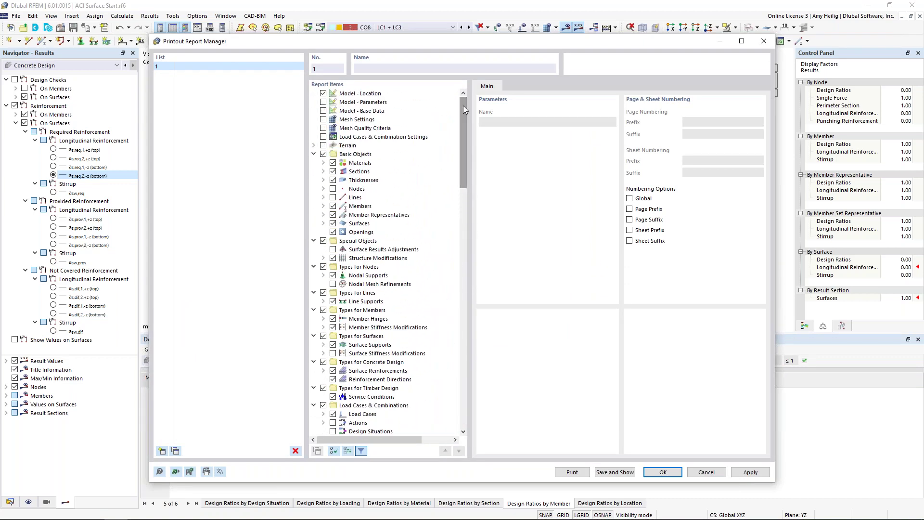
left_click(176, 472)
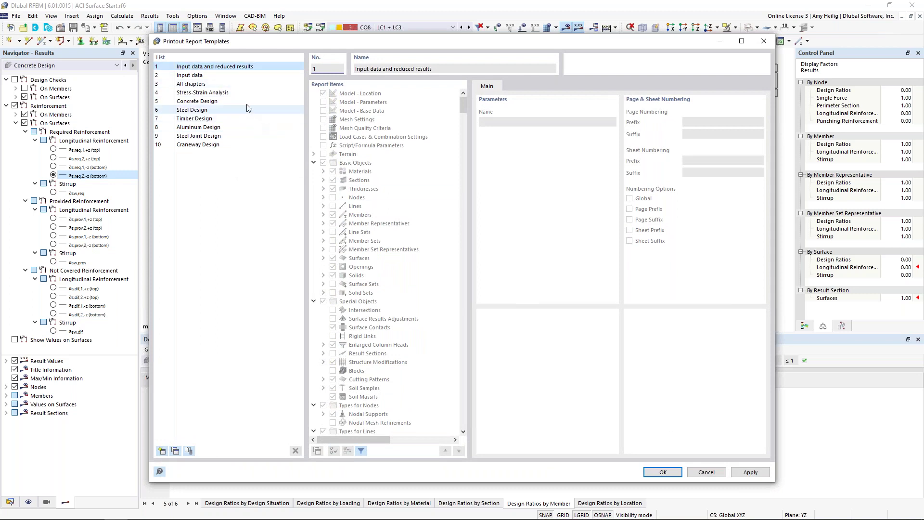
left_click(668, 469)
left_click(669, 470)
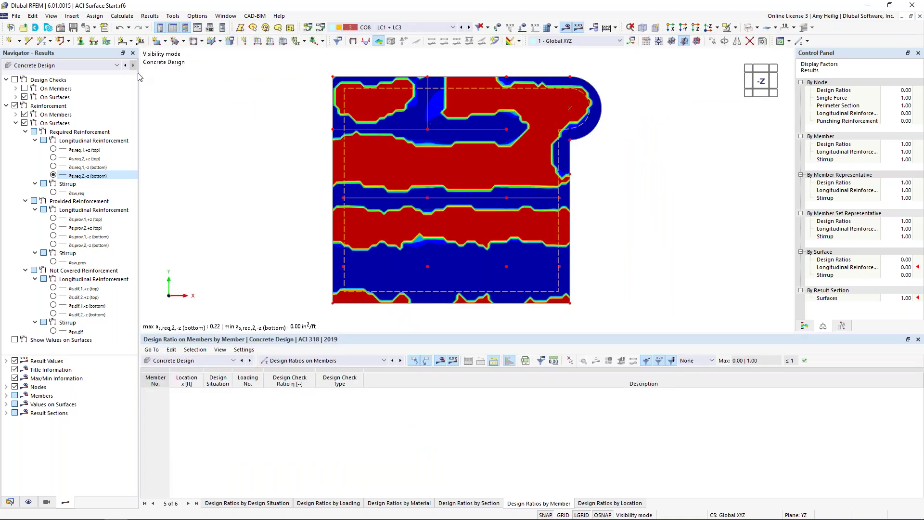
- Set up a graphic printout to the printout report with the window to print set to Multi print
left_click(95, 28)
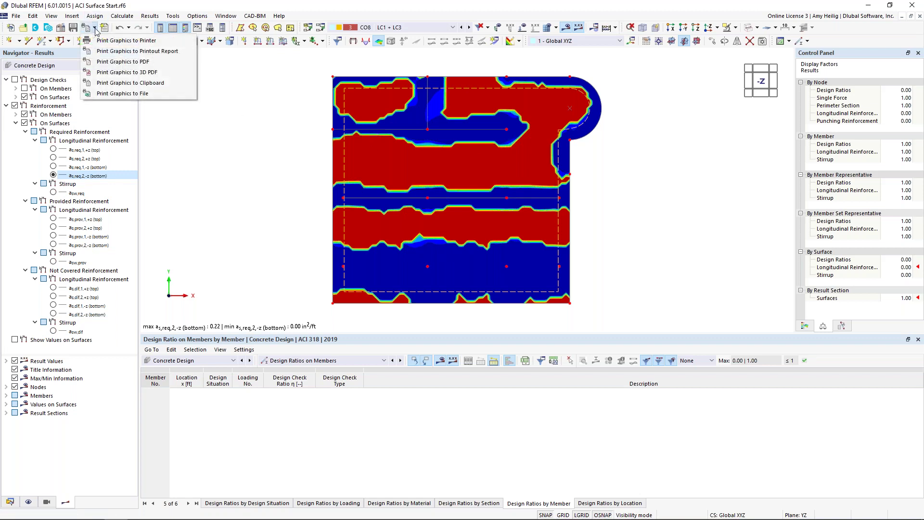
left_click(102, 52)
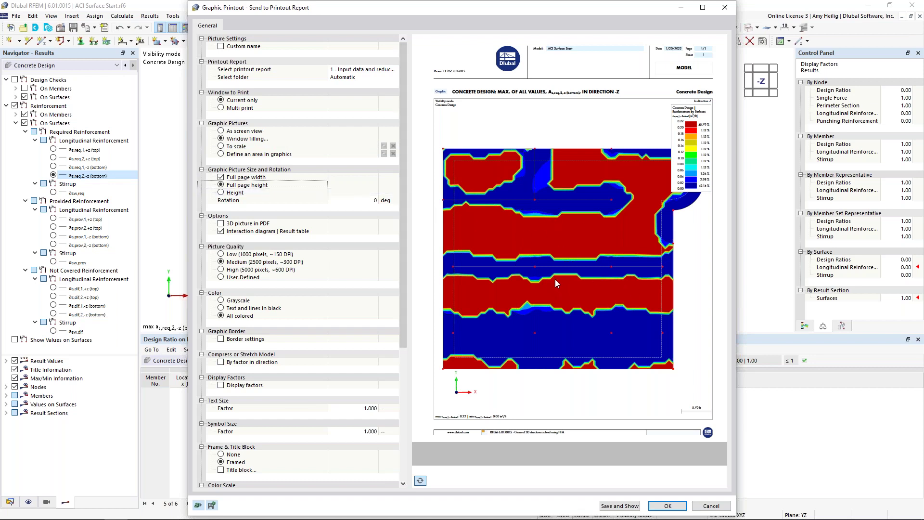
left_click(221, 109)
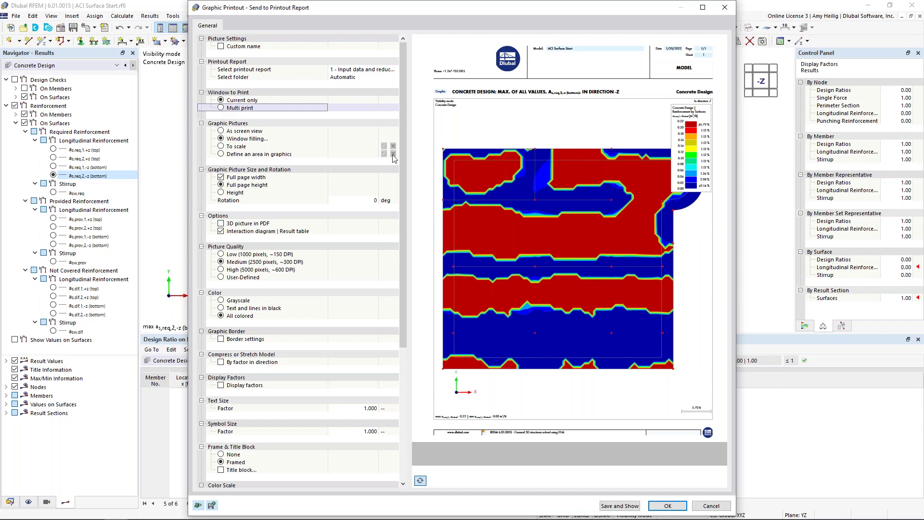
left_click(225, 108)
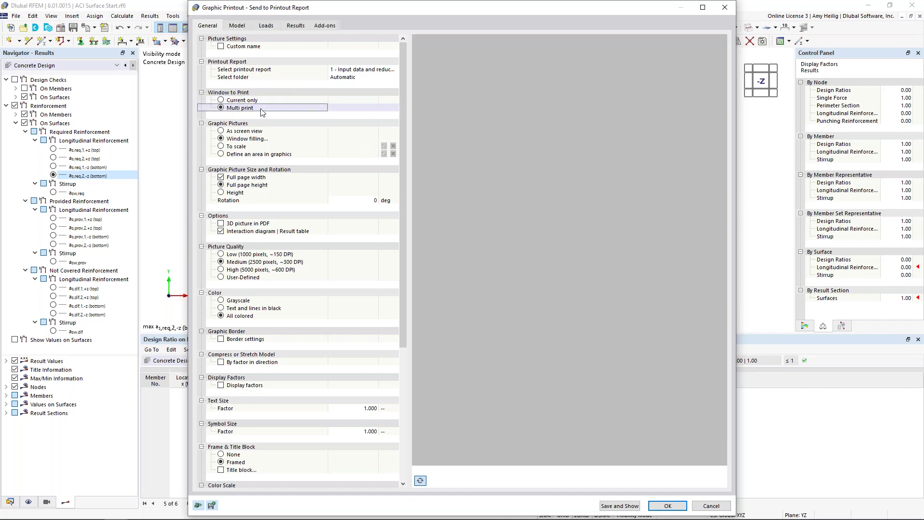
- Include the four required longitudinal reinforcement results on surfaces, top and bottom in both directions, and send these pictures to the report
left_click(325, 26)
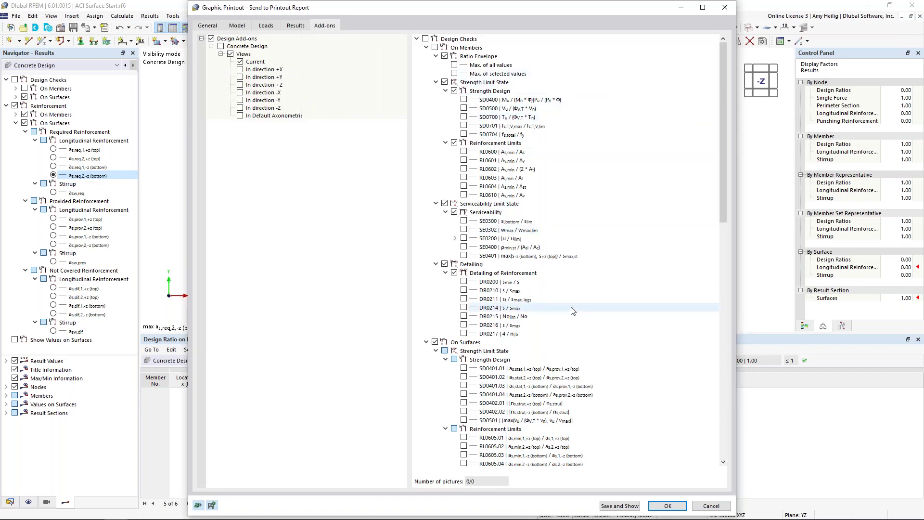
left_click(426, 48)
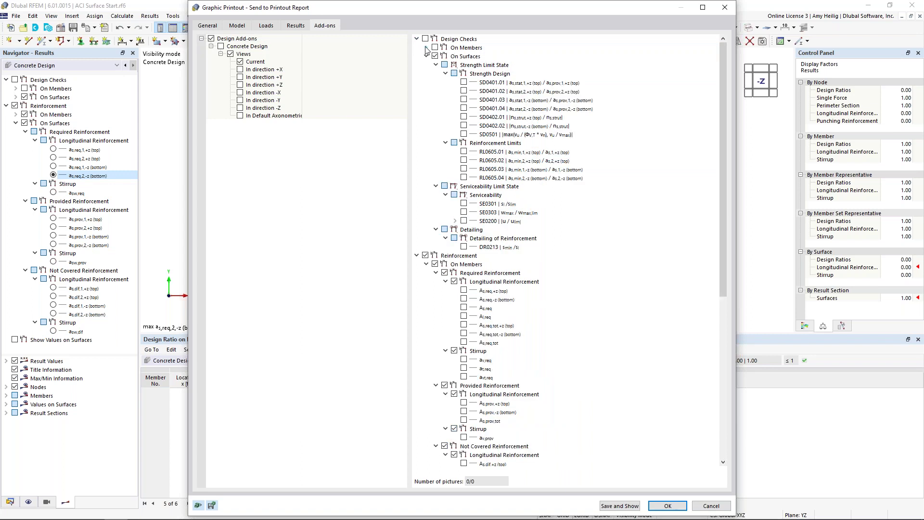
left_click(427, 57)
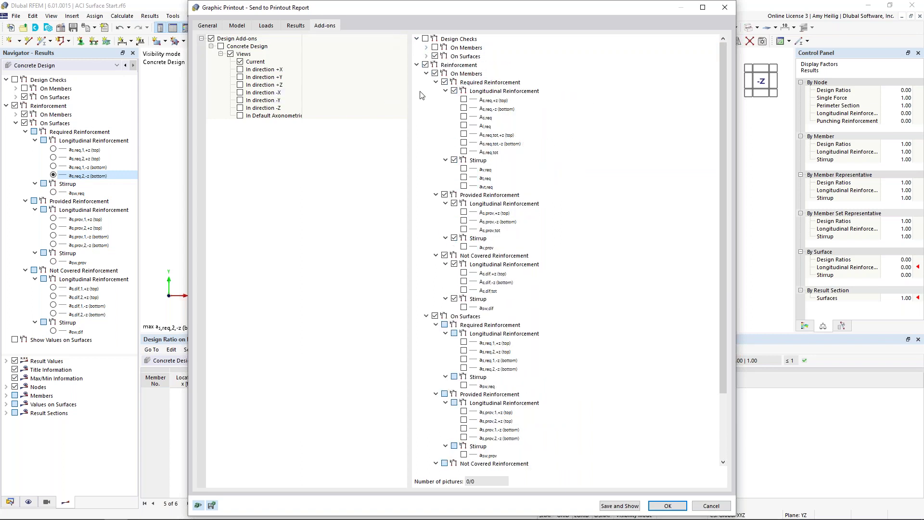
left_click(426, 74)
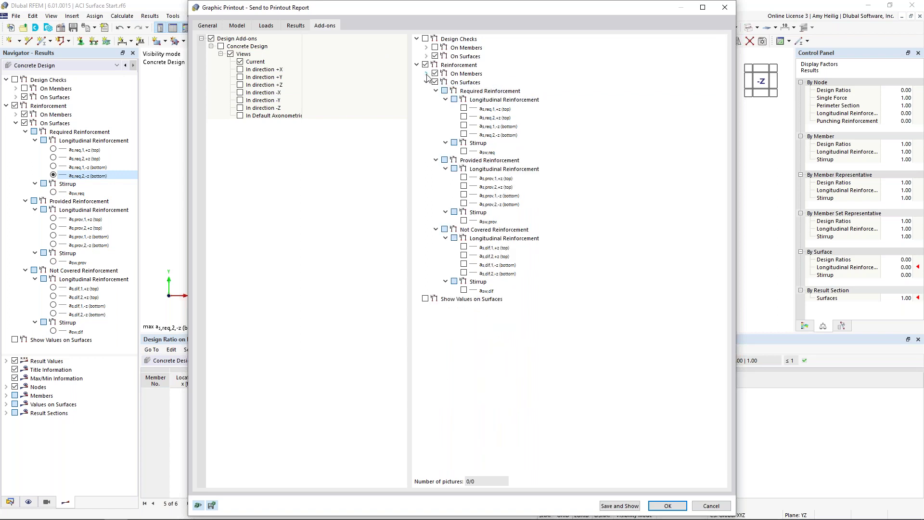
left_click(463, 108)
left_click(463, 117)
left_click(464, 126)
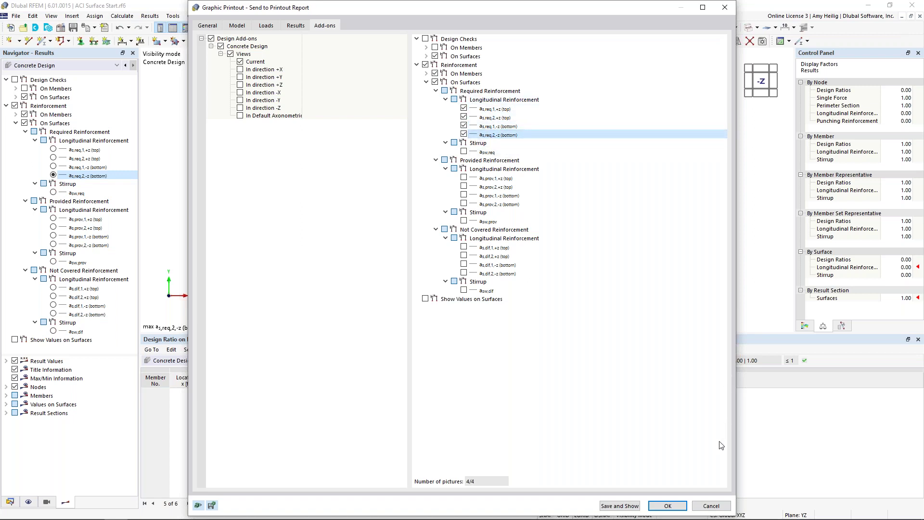
left_click(668, 505)
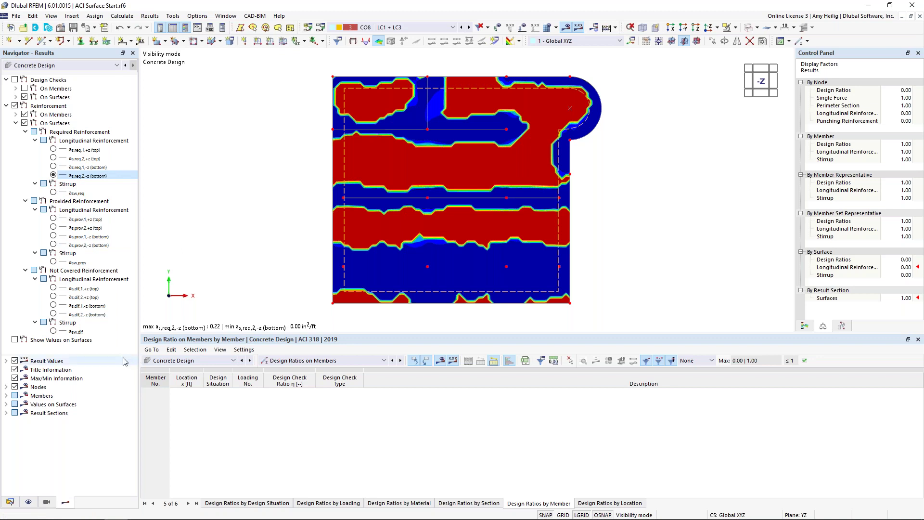
- Open the Input data and reduced results printout report from the model data
left_click(11, 502)
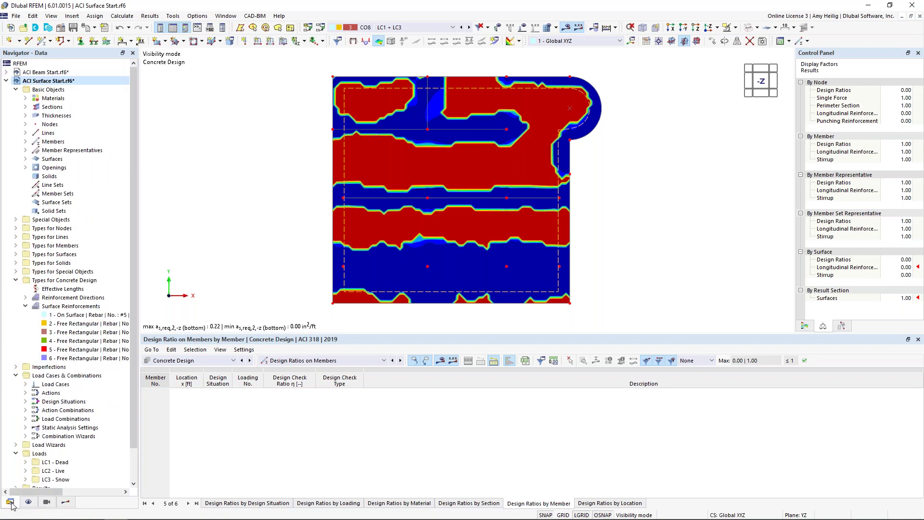
scroll(48, 418, "down", 2)
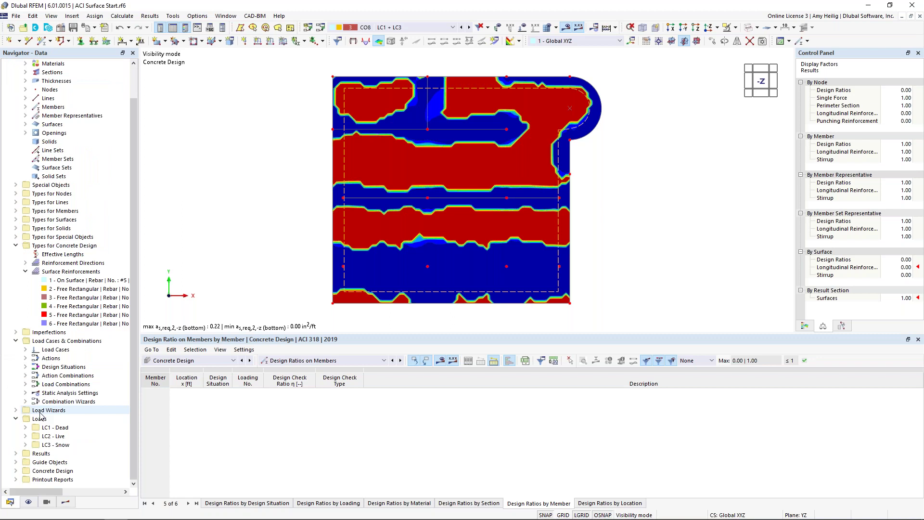
left_click(15, 479)
left_click(61, 480)
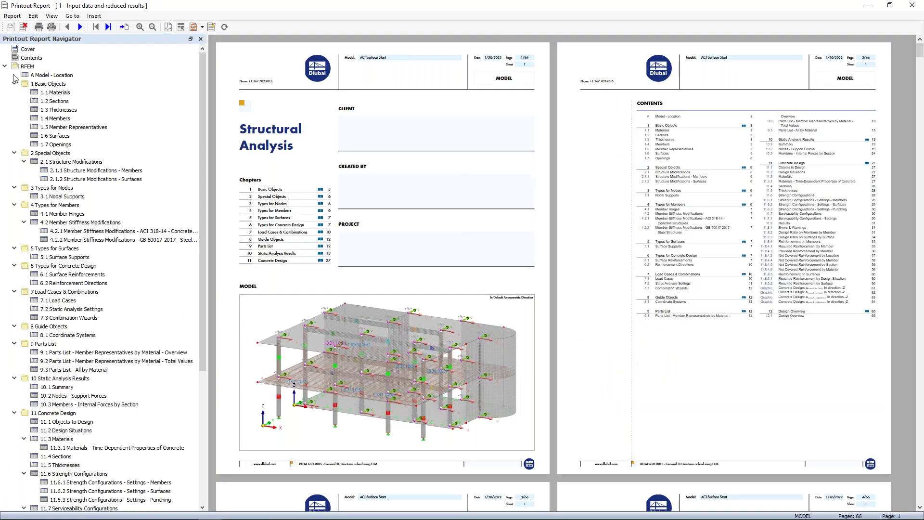
- Collapse report chapters 1 through 10 in the report's navigator, leaving the Concrete Design chapter expanded
left_click(14, 84)
left_click(14, 93)
left_click(14, 101)
left_click(14, 110)
left_click(14, 119)
left_click(14, 127)
left_click(14, 136)
left_click(14, 144)
left_click(14, 153)
left_click(13, 162)
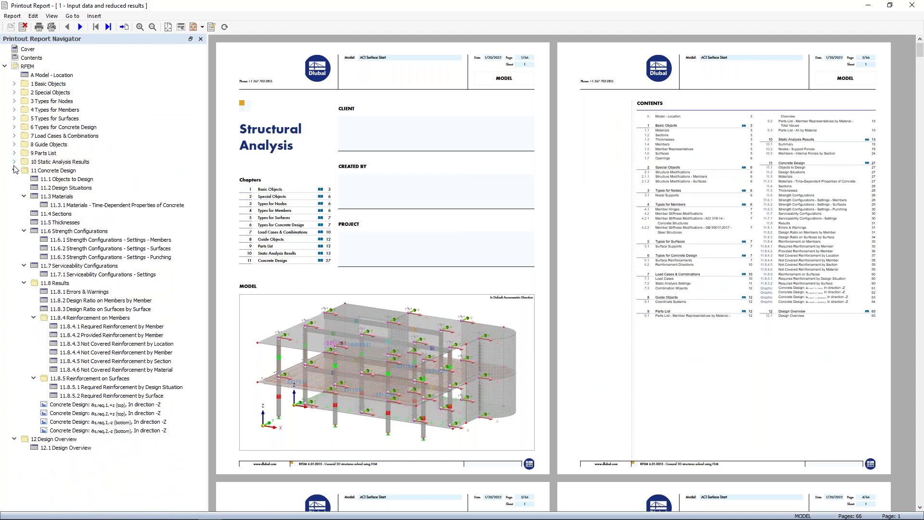
left_click(14, 171)
left_click(14, 170)
- Read through the report's table of contents and the member, structure modification and nodal support pages
scroll(498, 227, "down", 1)
scroll(404, 206, "up", 2, "ctrl")
scroll(405, 206, "down", 10)
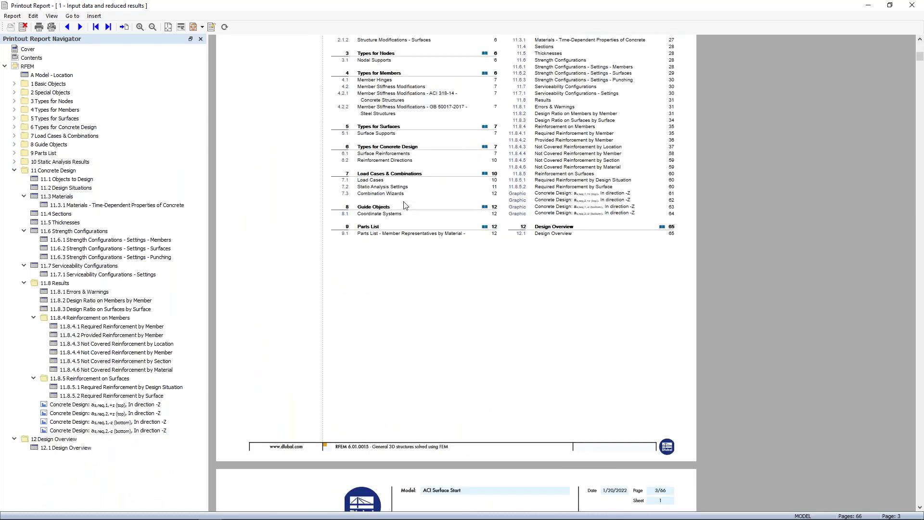
scroll(405, 205, "down", 15)
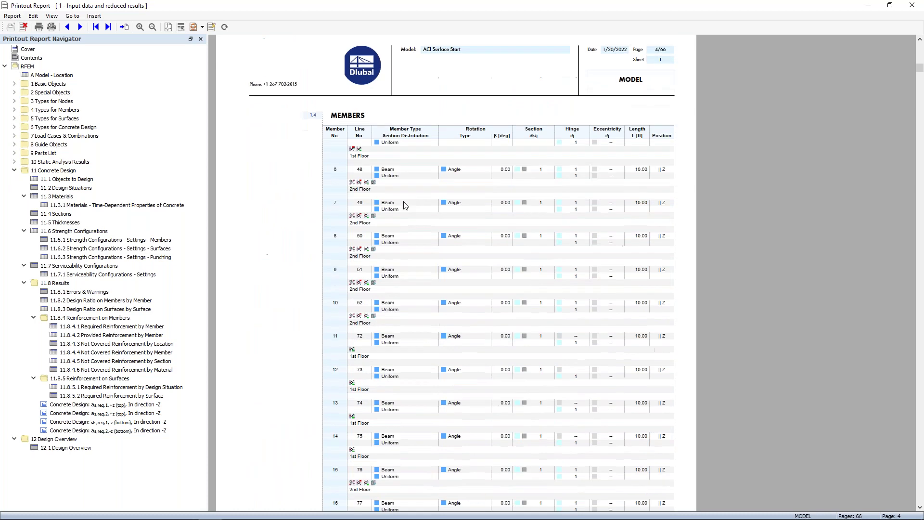
scroll(404, 206, "down", 15)
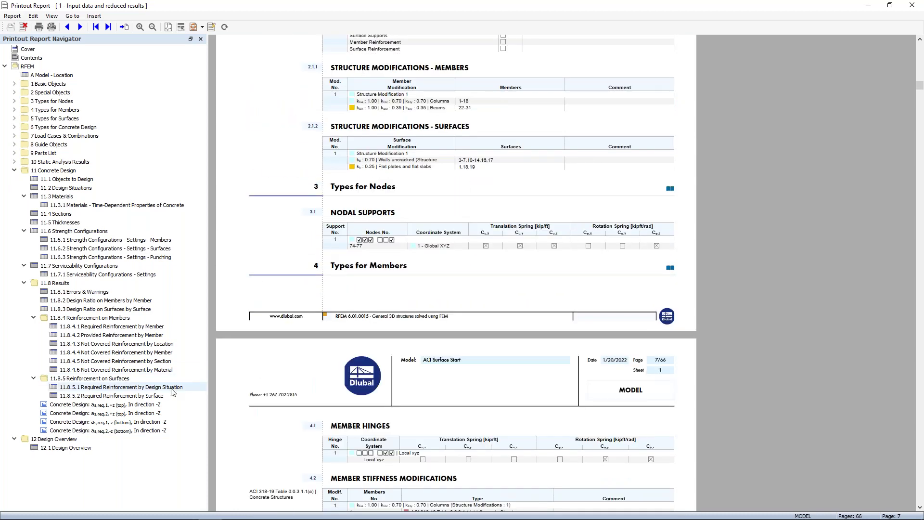
- Examine the report's four required slab reinforcement graphics, starting from as,req,1,+z (top) in direction -Z
left_click(151, 406)
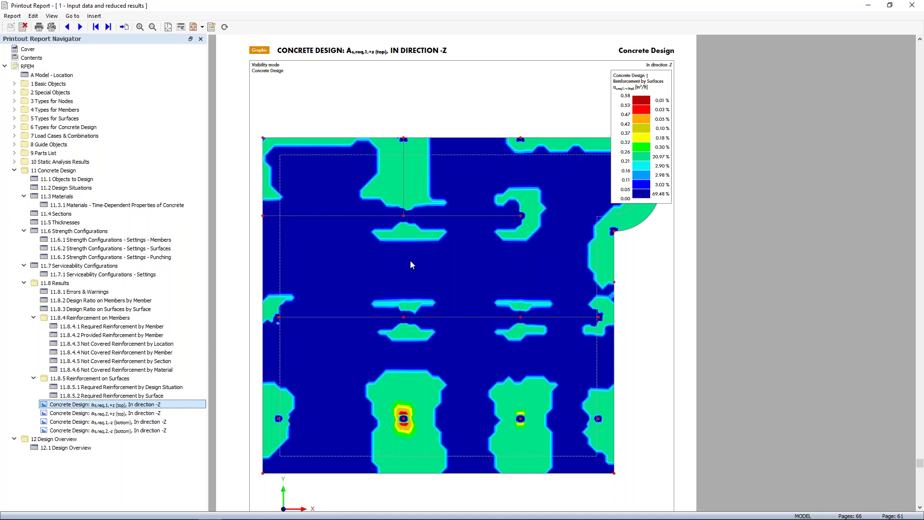
scroll(410, 261, "down", 2, "ctrl")
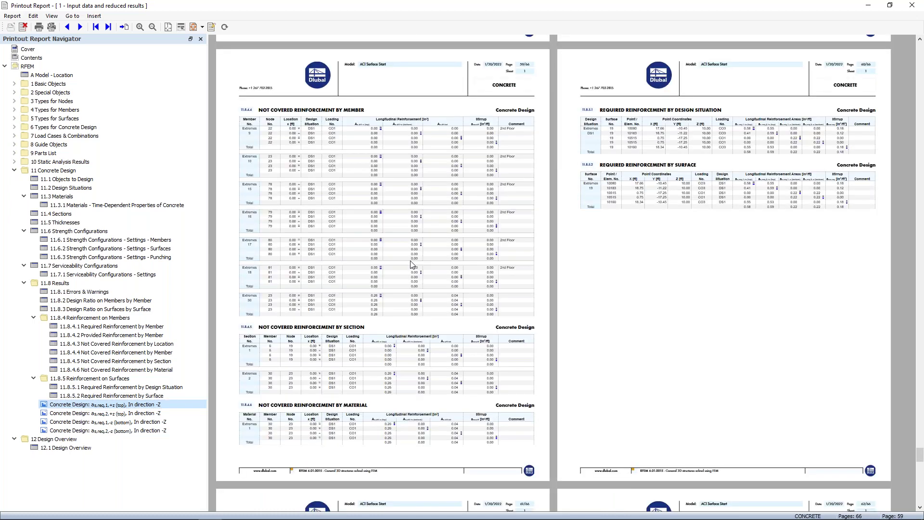
scroll(410, 264, "down", 10)
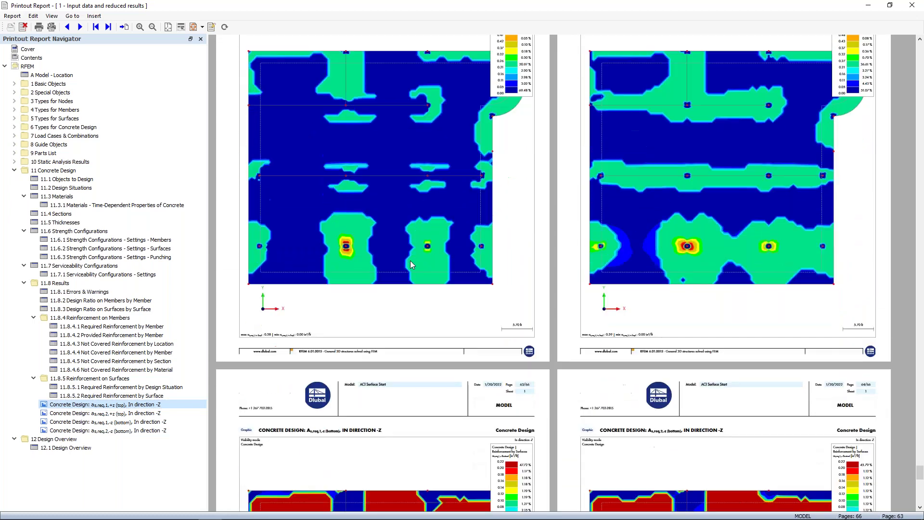
scroll(411, 261, "down", 6)
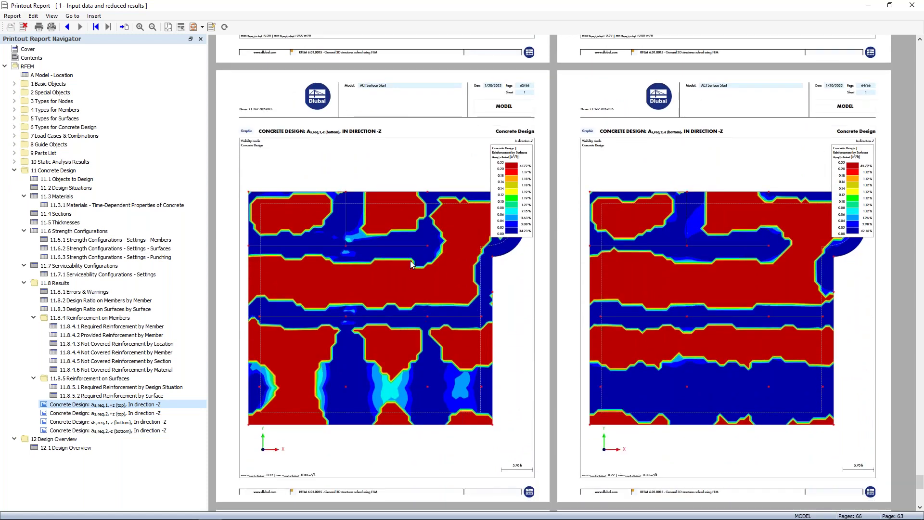
- Look back over the bottom and top required slab reinforcement graphics in the printout report
scroll(429, 240, "up", 5)
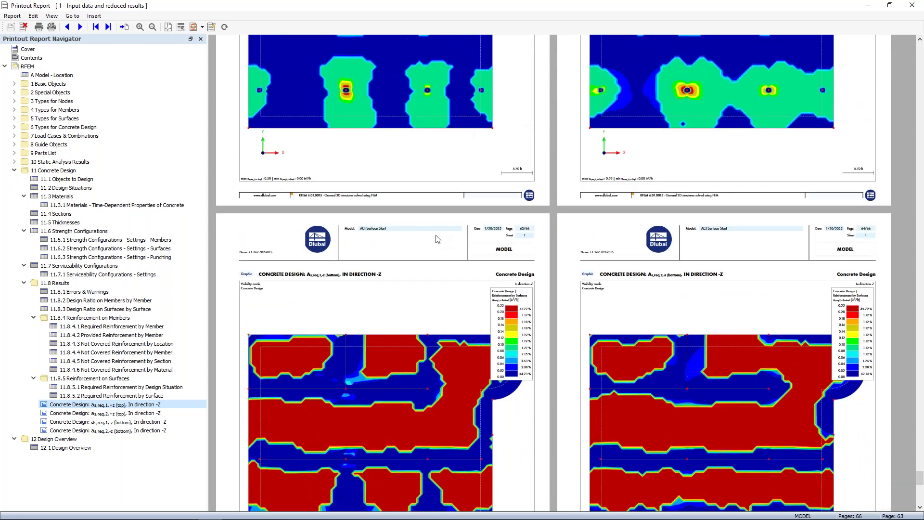
scroll(435, 235, "up", 2)
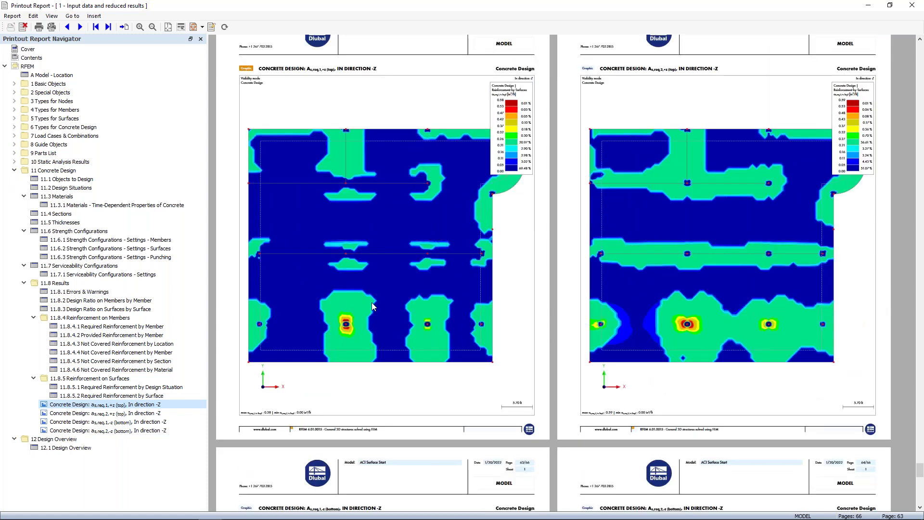
scroll(372, 302, "up", 1)
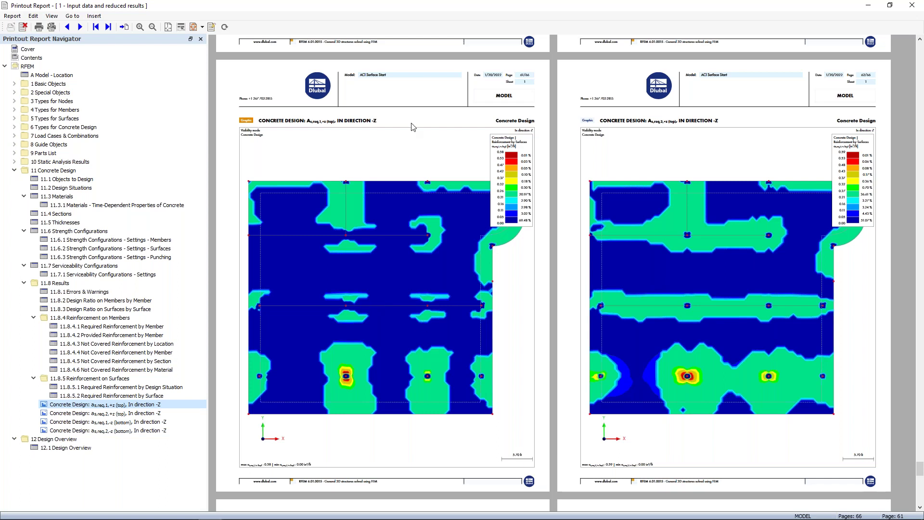
- Return to the RFEM model window and cancel visibility mode to bring back the whole structure
left_click_drag(393, 6, 923, 161)
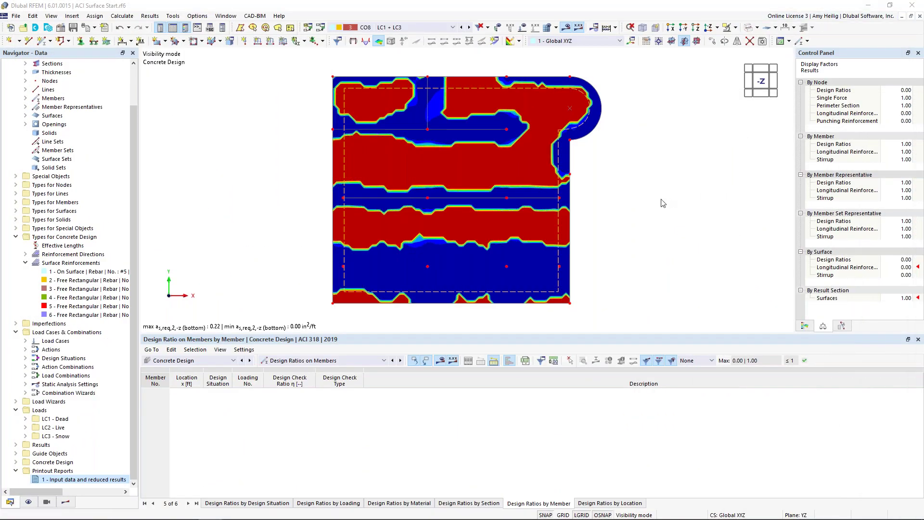
left_click(735, 27)
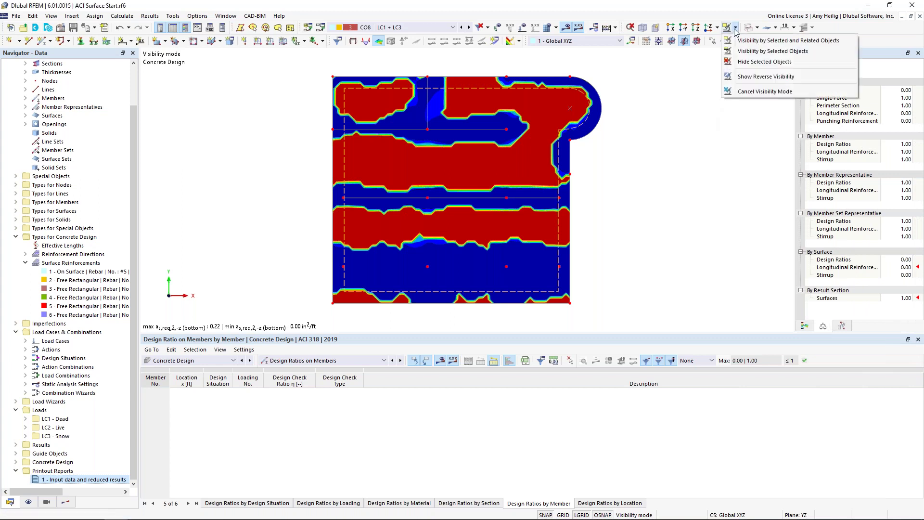
left_click(758, 96)
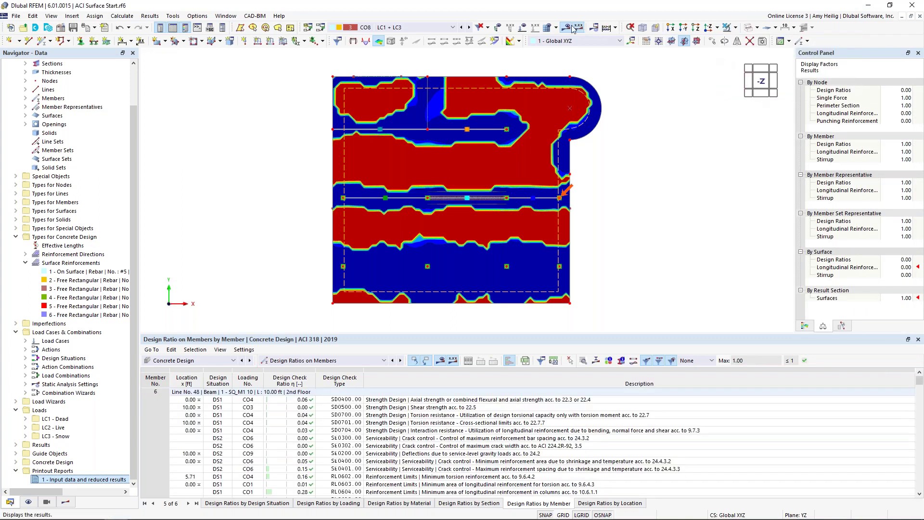
- Switch off the reinforcement results and show the whole model in isometric view
left_click(65, 502)
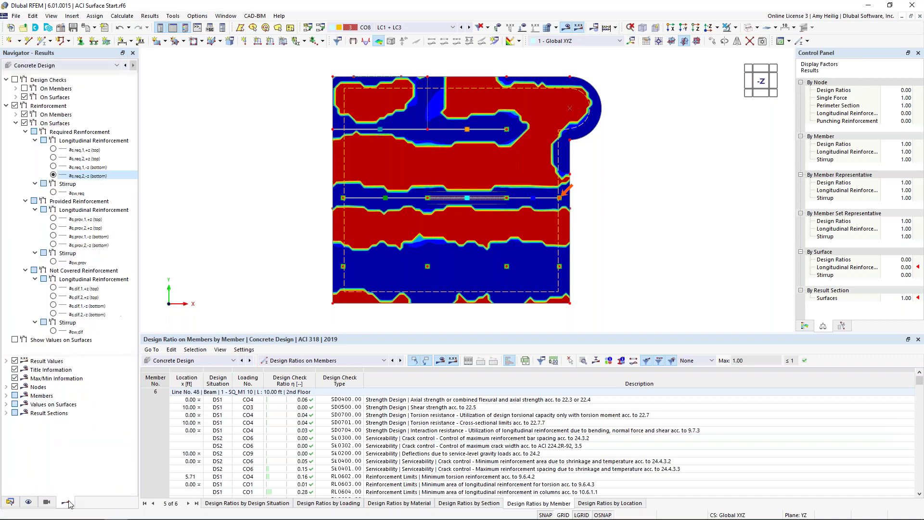
left_click(15, 105)
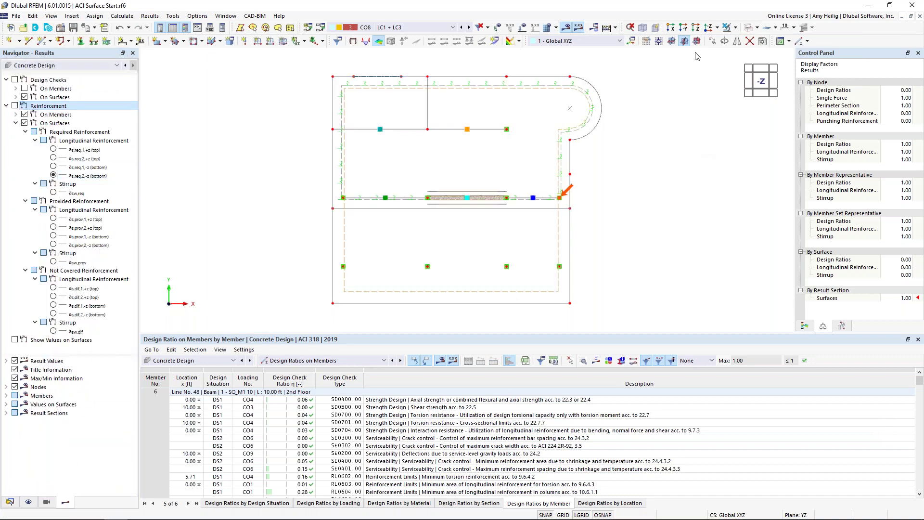
left_click(650, 29)
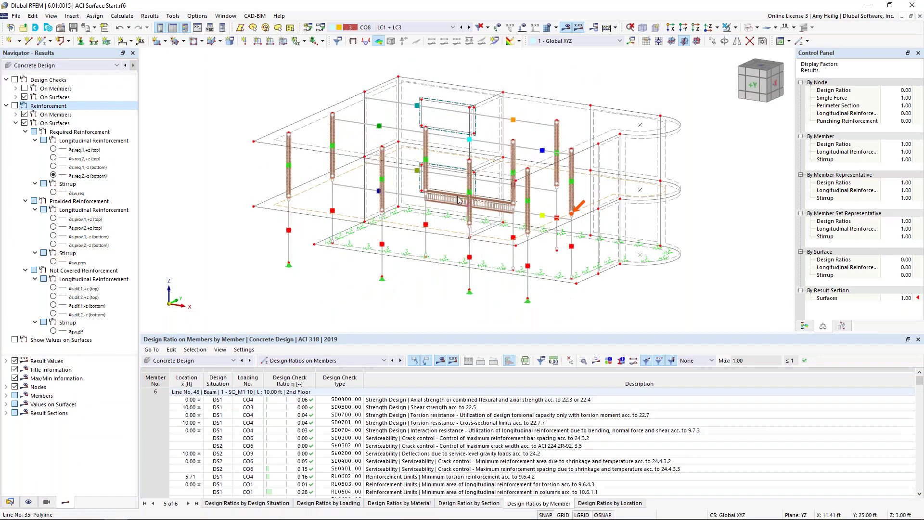
- Isolate the reinforced rib (member 30) with visibility by selected and related objects
left_click(452, 206)
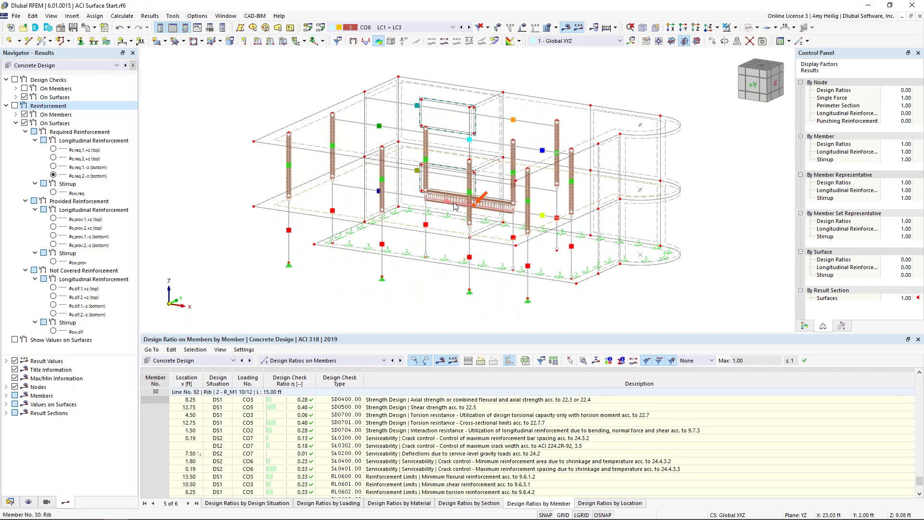
left_click(735, 27)
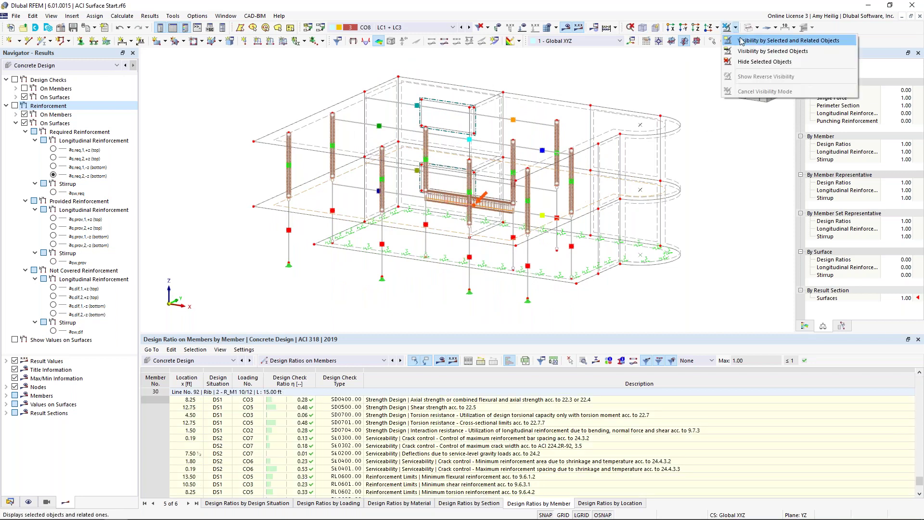
left_click(741, 41)
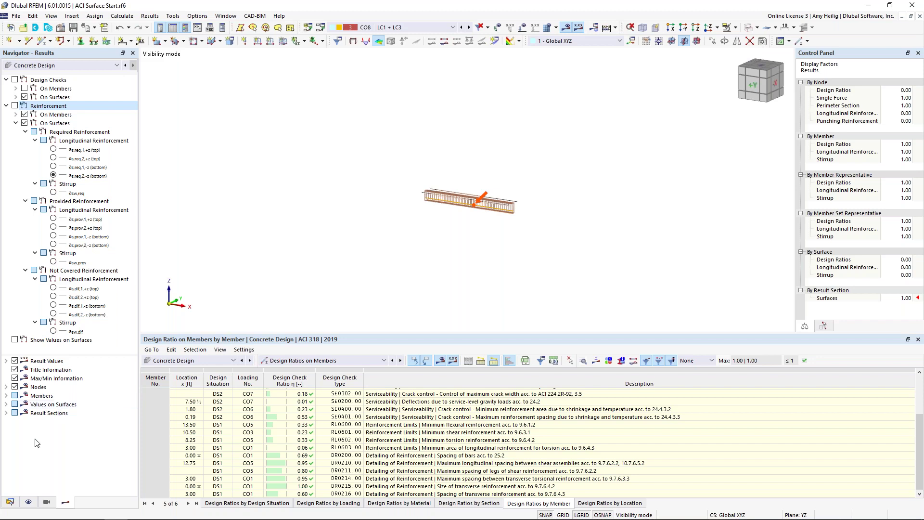
- Hide the member reinforcement display and view the isolated rib in the Y-direction
left_click(29, 502)
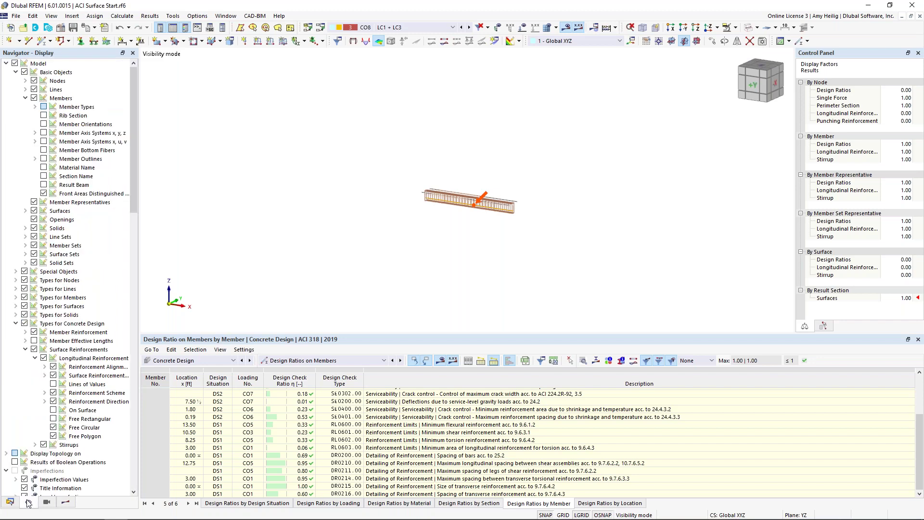
left_click(33, 332)
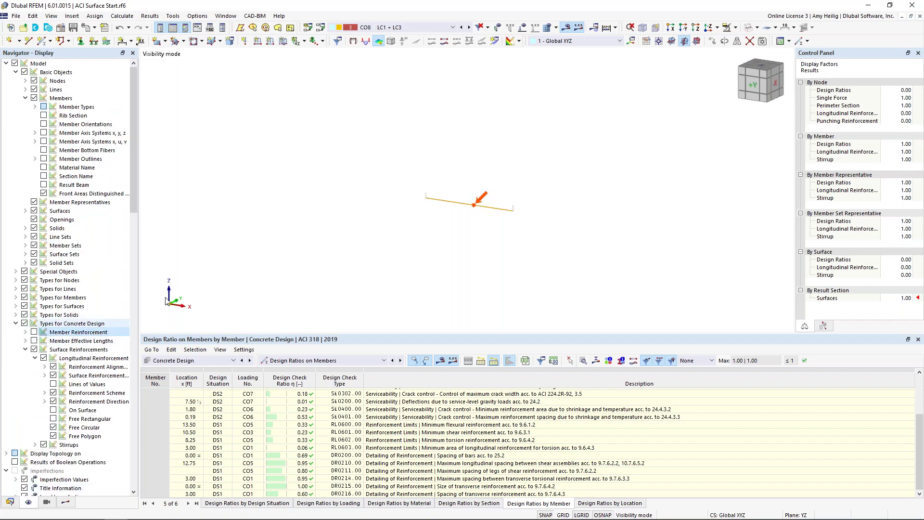
left_click(718, 27)
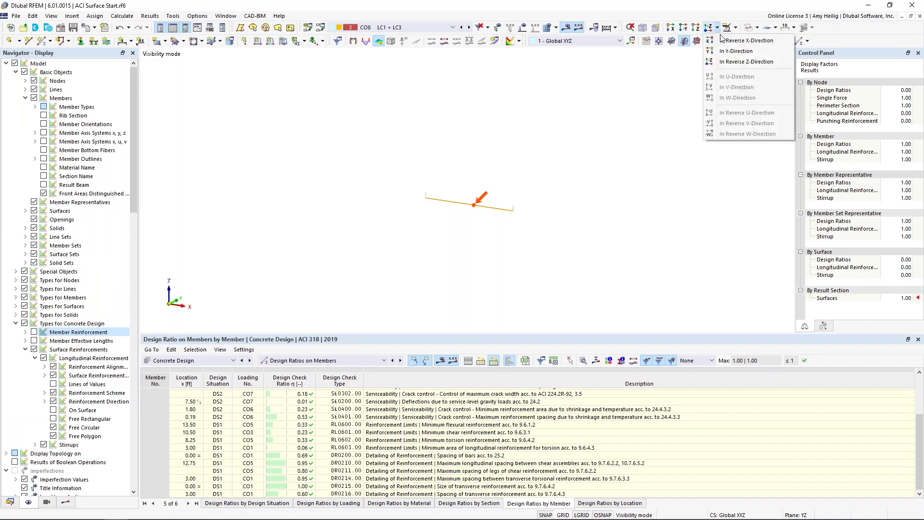
left_click(724, 52)
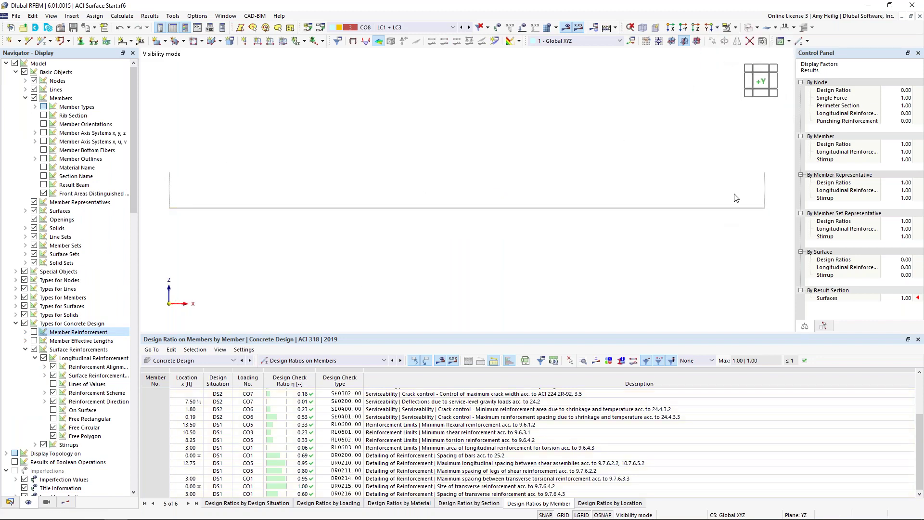
- Enable the design check results on members with the ratio envelope switched off
left_click(68, 502)
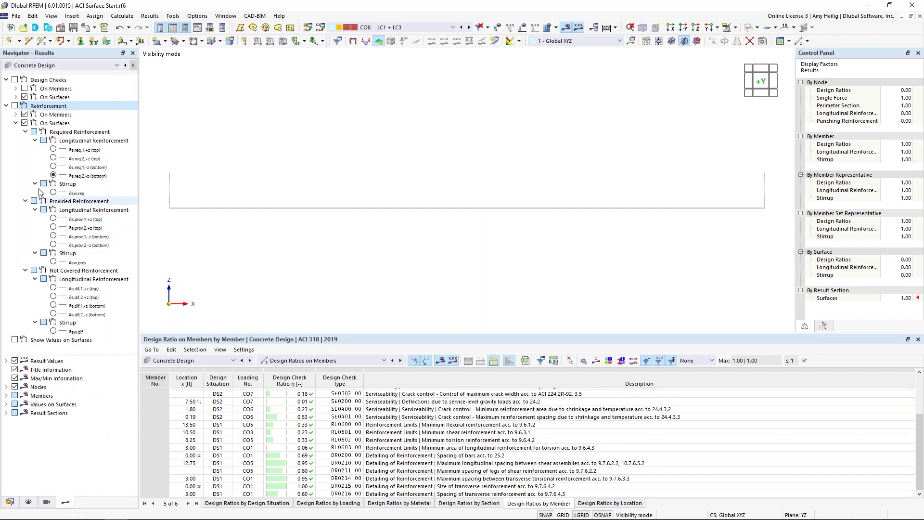
left_click(16, 89)
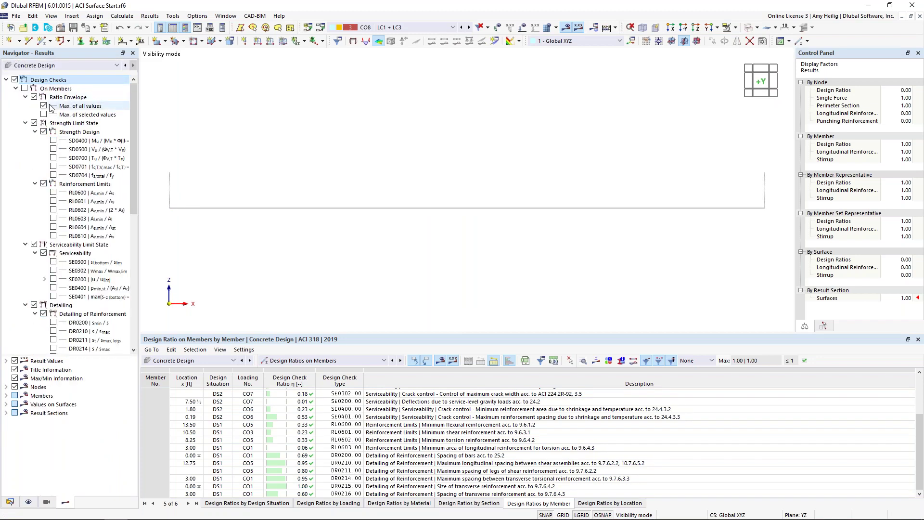
left_click(34, 97)
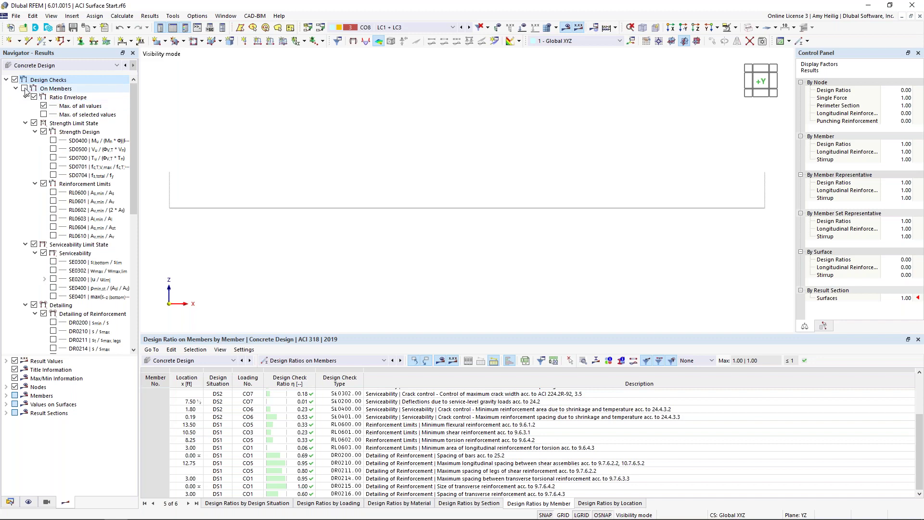
left_click(34, 97)
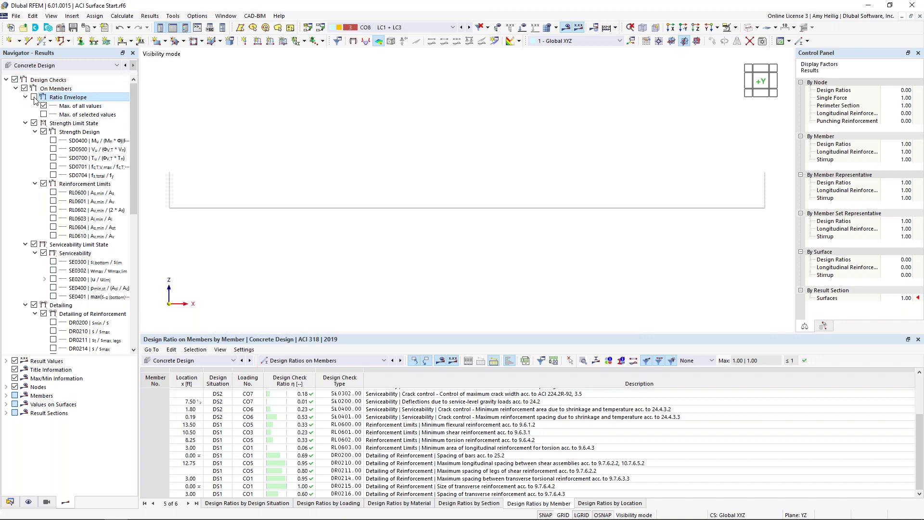
- Show the SD0400, SD0500 and SD0700 strength design ratio diagrams on the rib, together with their color legend
left_click(53, 140)
left_click(53, 148)
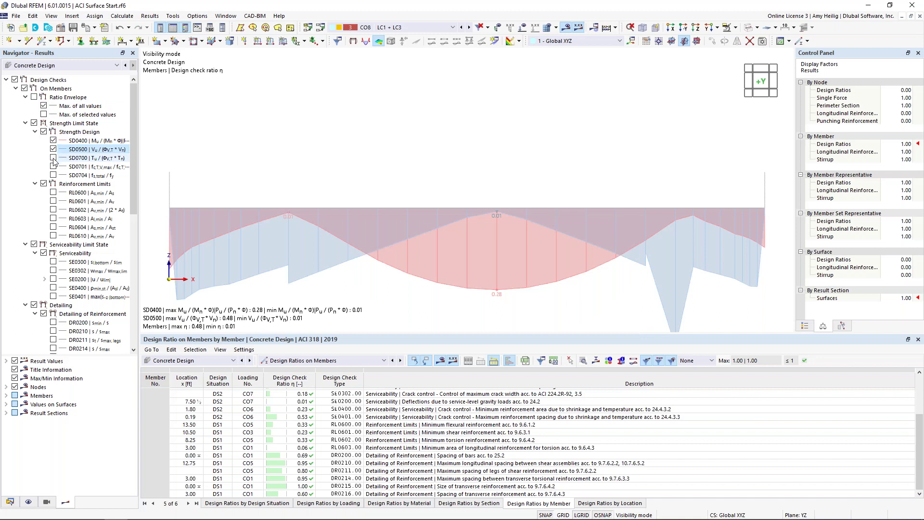
left_click(53, 158)
scroll(469, 256, "down", 1)
middle_click_drag(479, 258, 467, 214)
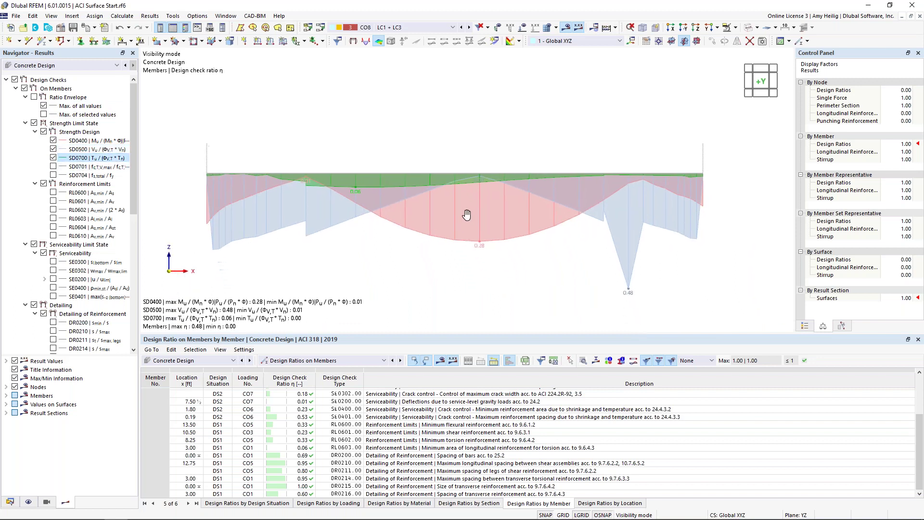
left_click(813, 327)
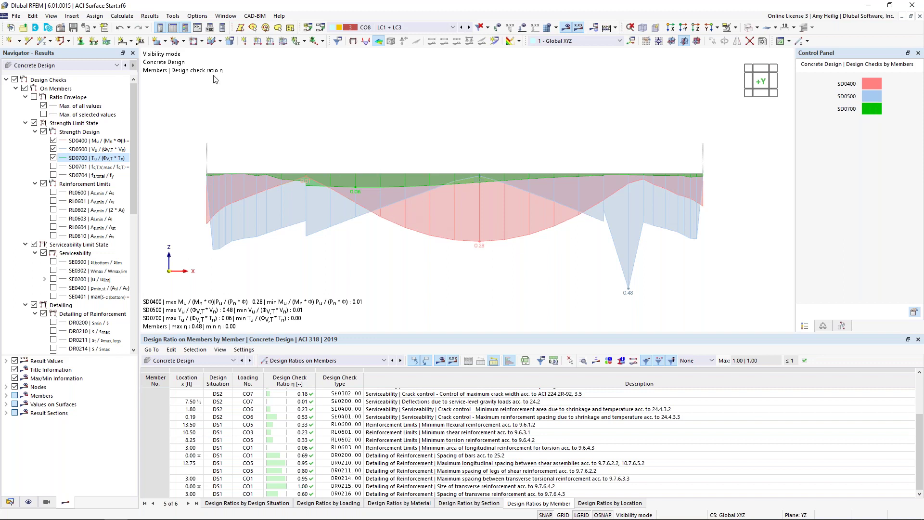
- Send only the current rib design check graphic to the printout report with a 50% height ratio, and view it in the report
left_click(95, 28)
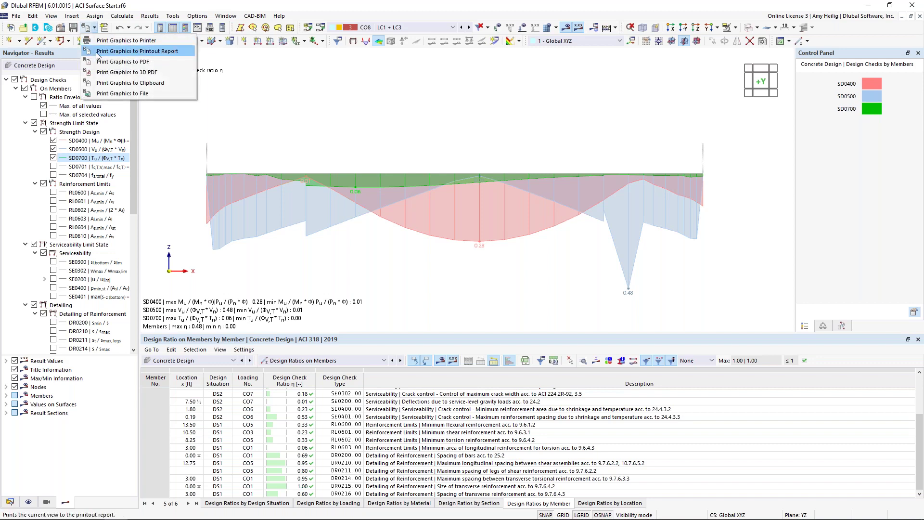
left_click(96, 52)
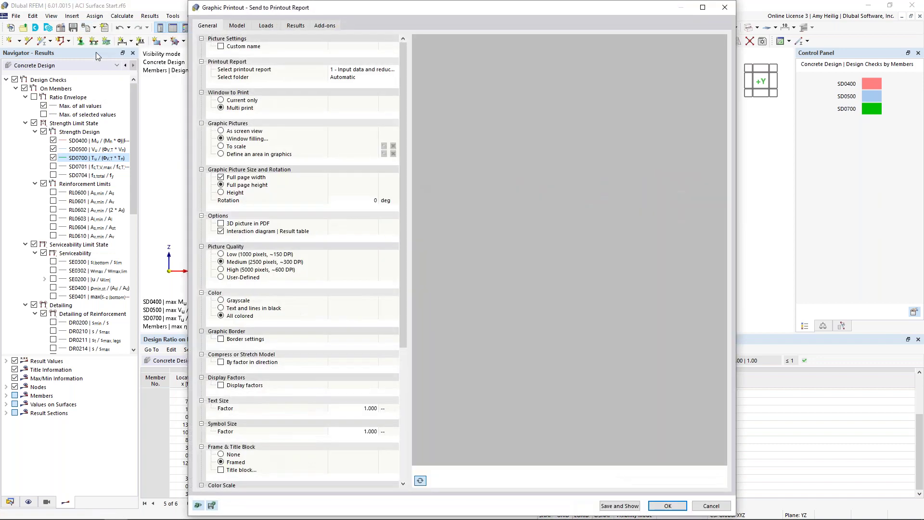
left_click(226, 100)
left_click(244, 100)
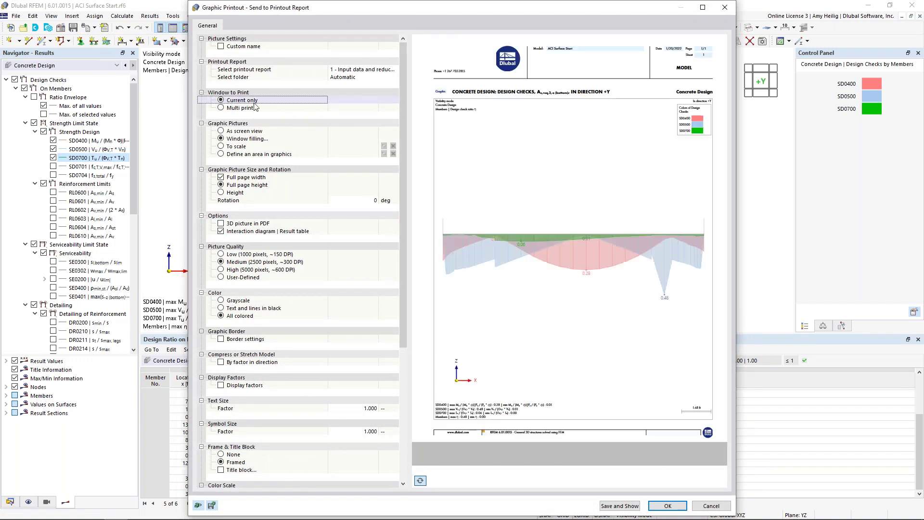
left_click(221, 194)
left_click(220, 193)
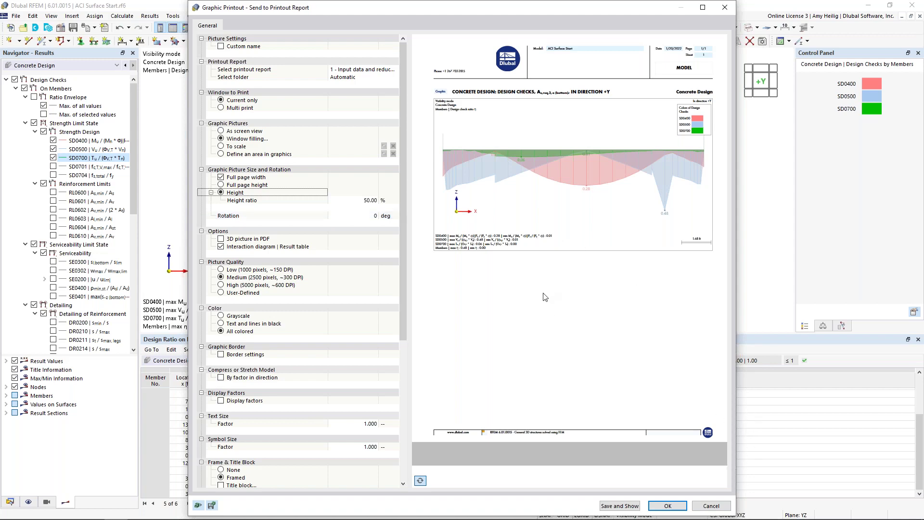
left_click(668, 505)
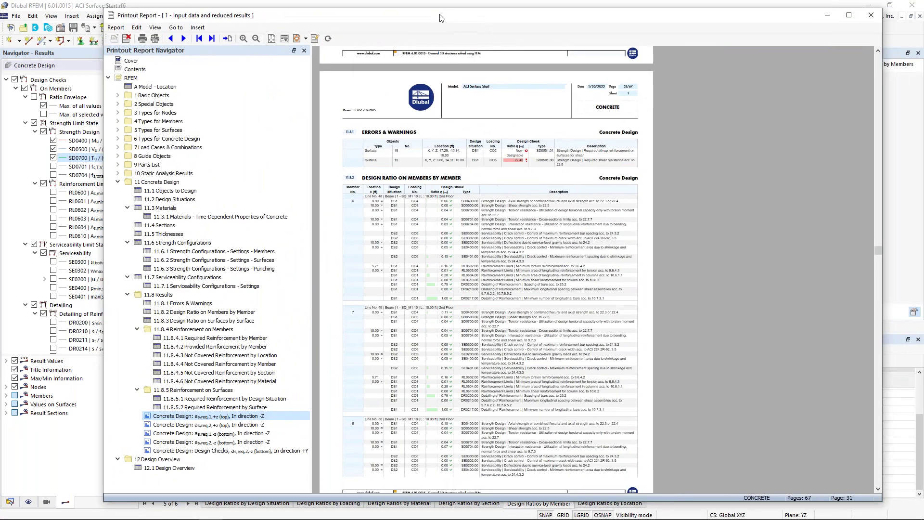
double_click(441, 18)
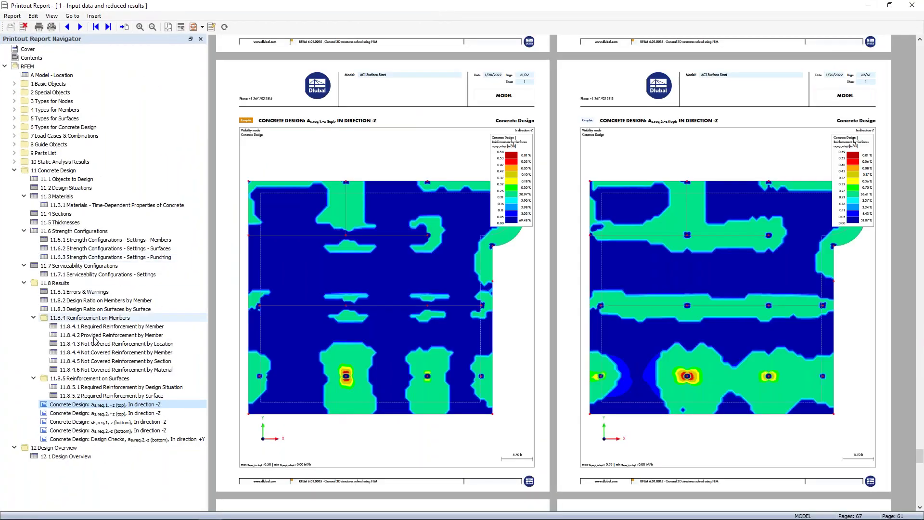
left_click(163, 440)
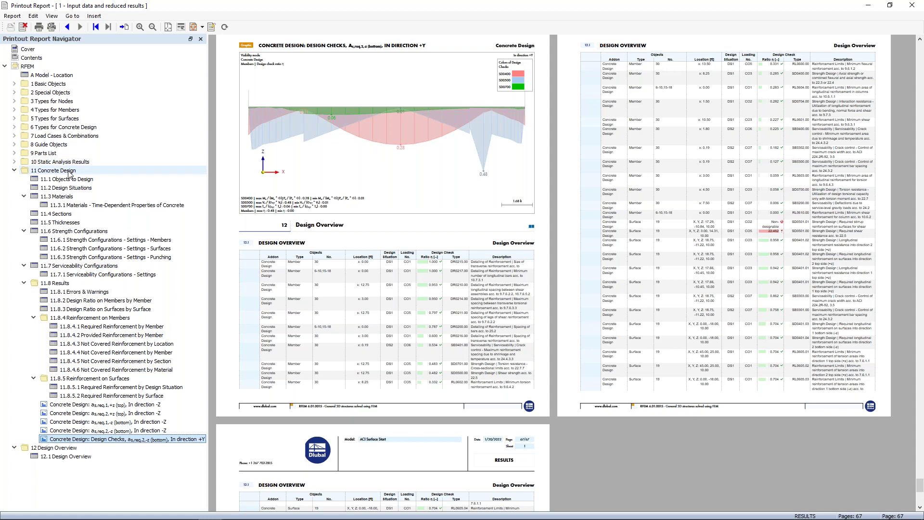
- Create a child folder named Surface Graphics in the report's Concrete Design chapter
left_click(53, 170)
right_click(71, 171)
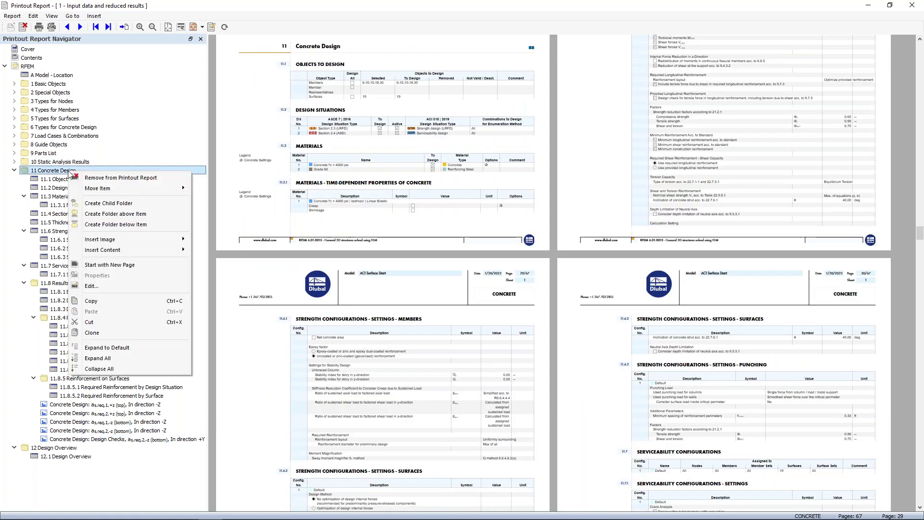
left_click(98, 203)
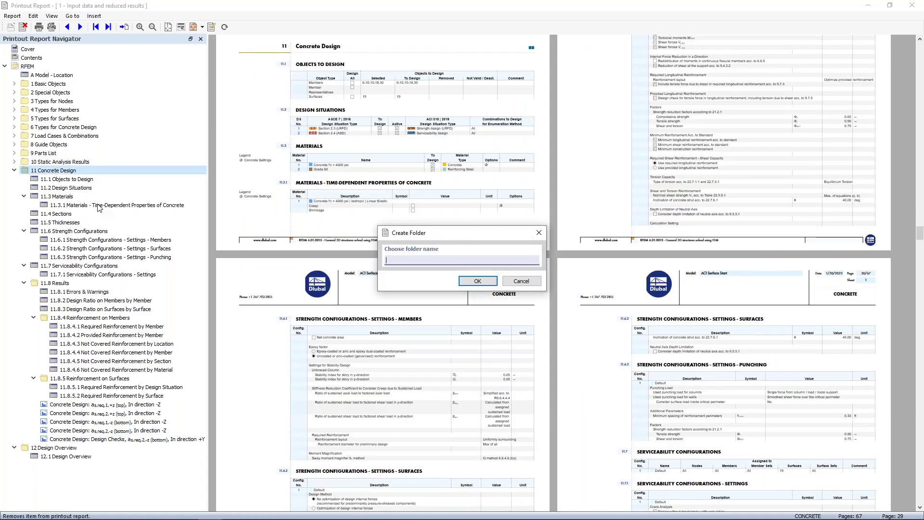
type("Surface Graphics")
left_click(461, 282)
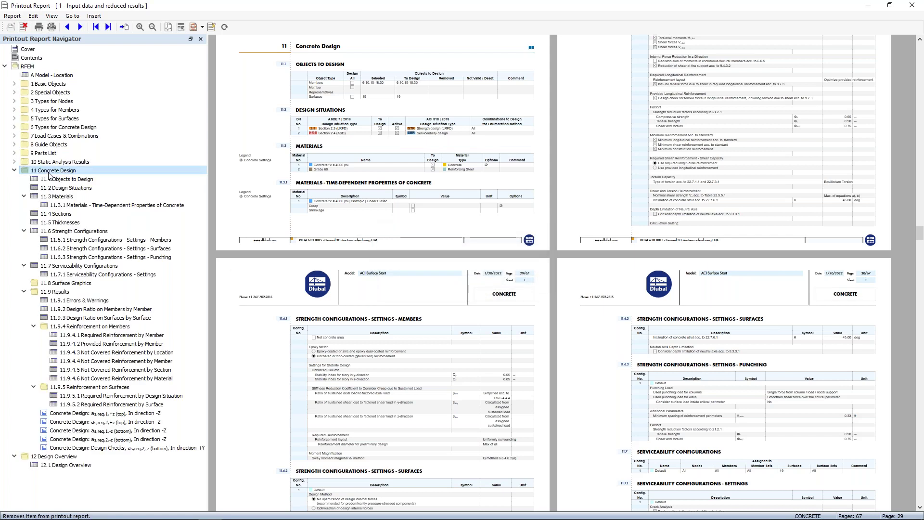
- Create a child folder named Member Graphics in the report's Concrete Design chapter
right_click(50, 174)
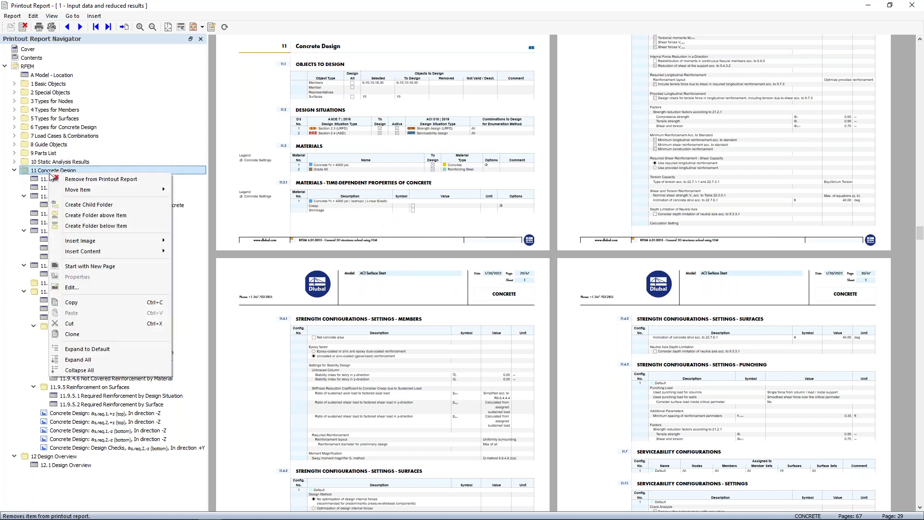
left_click(76, 206)
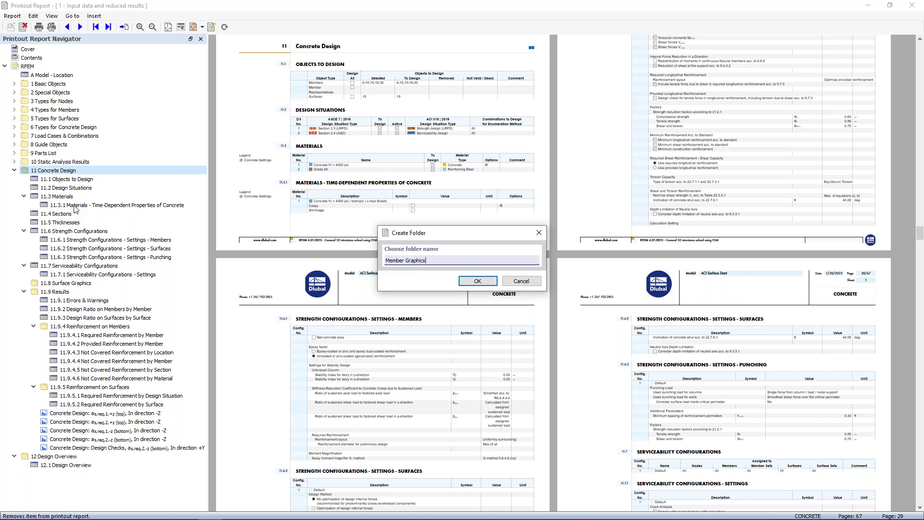
left_click(478, 280)
- Move the four top and bottom required surface reinforcement graphics (In direction -Z) into the Surface Graphics folder
left_click(129, 422)
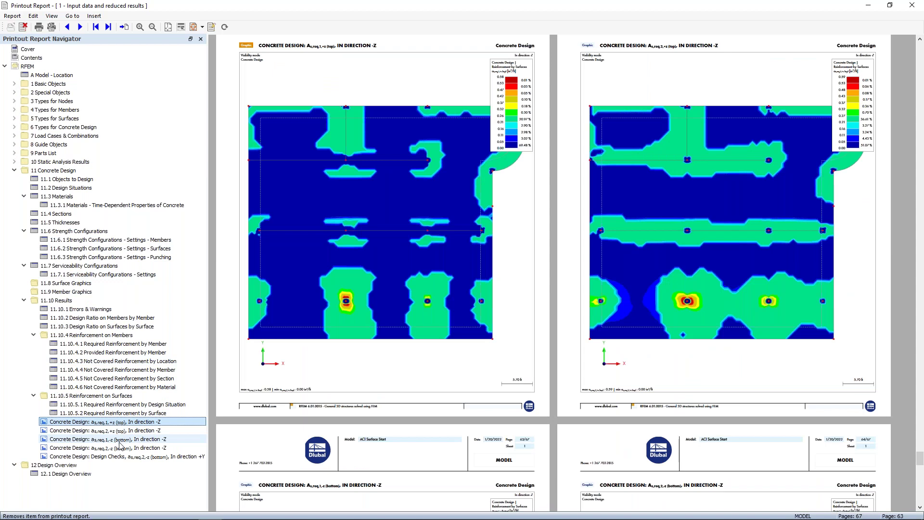
left_click(120, 446, "shift")
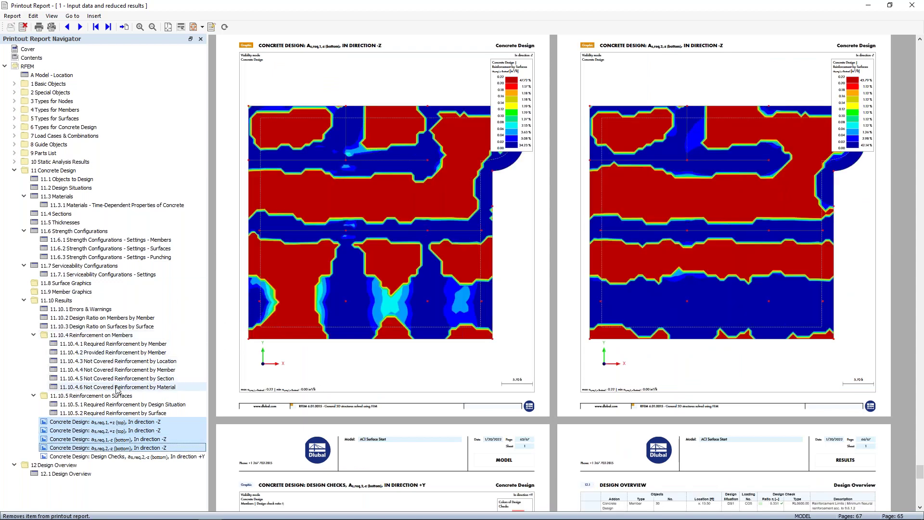
left_click_drag(89, 423, 62, 284)
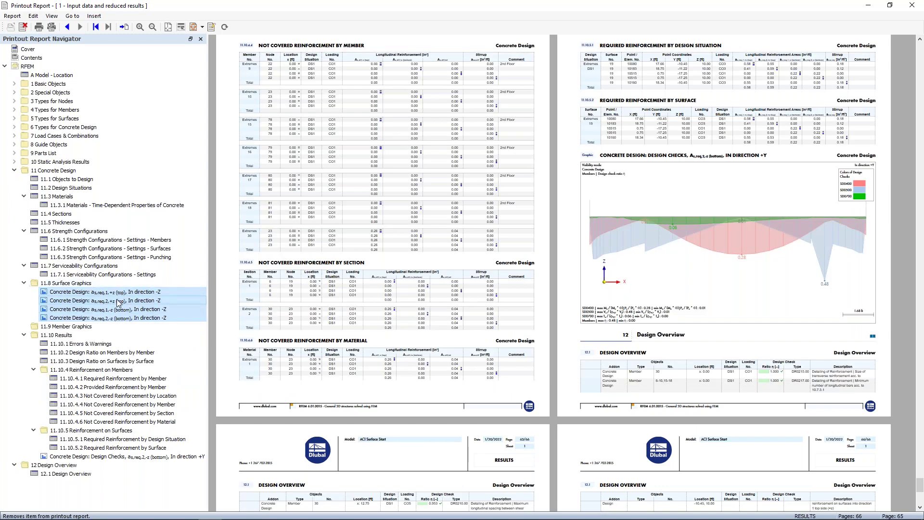
- Move the member Design Checks graphic (In direction +Y) into the Member Graphics folder and view it in the report
left_click(95, 455)
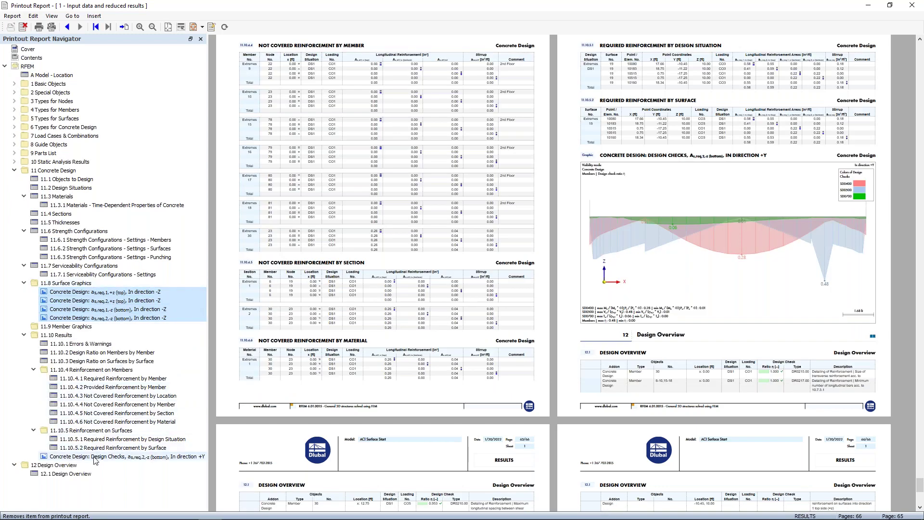
left_click_drag(88, 457, 81, 336)
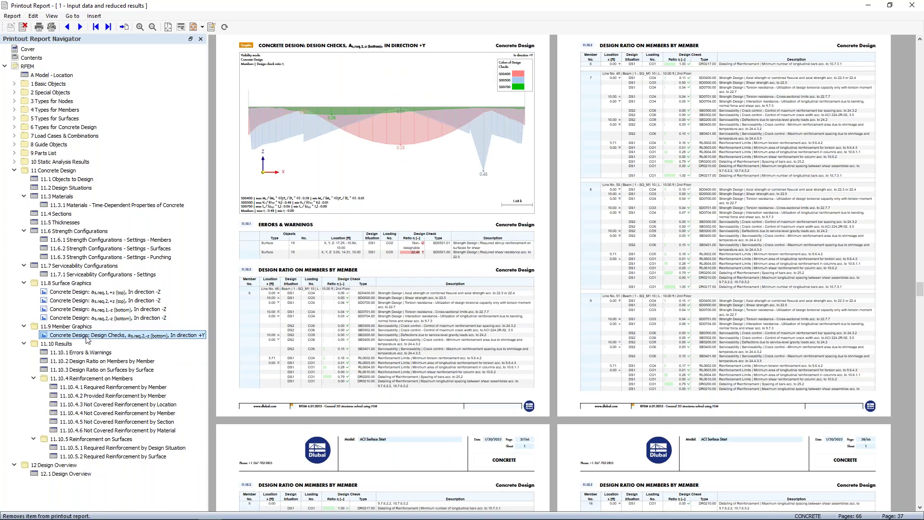
scroll(268, 224, "up", 3)
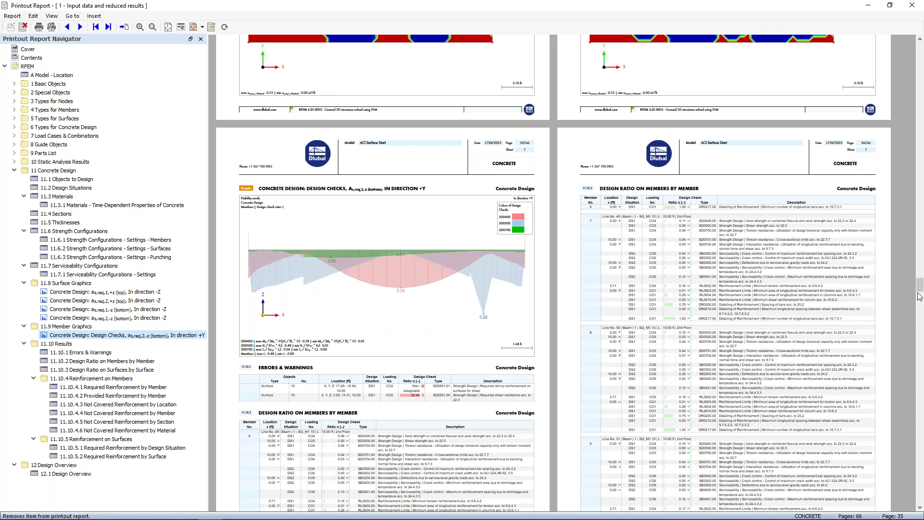
- Return to the start of the report and review the cover page, table of contents and Basic Objects pages
left_click_drag(921, 285, 894, 50)
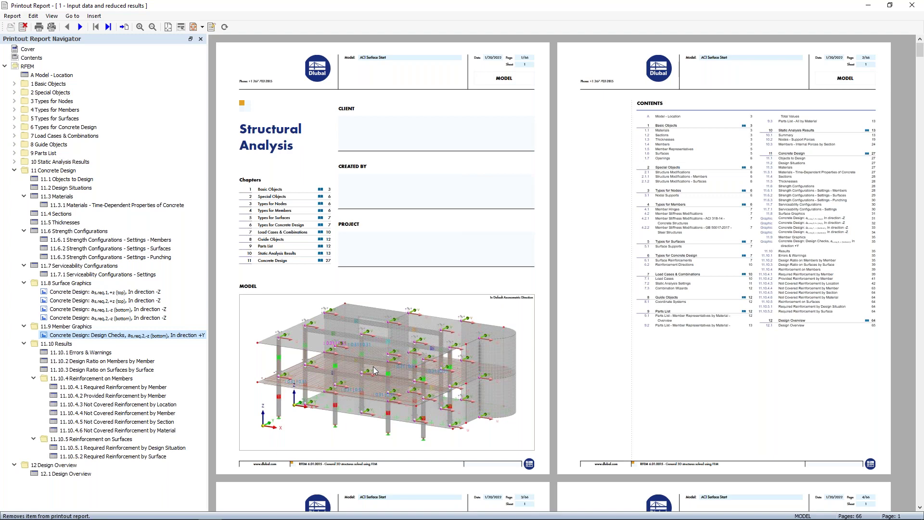
scroll(375, 371, "down", 10)
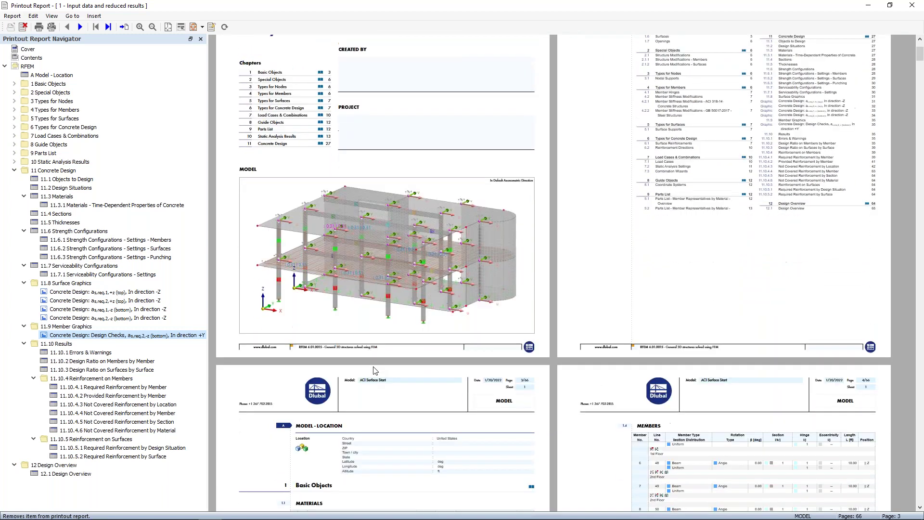
scroll(374, 370, "down", 8)
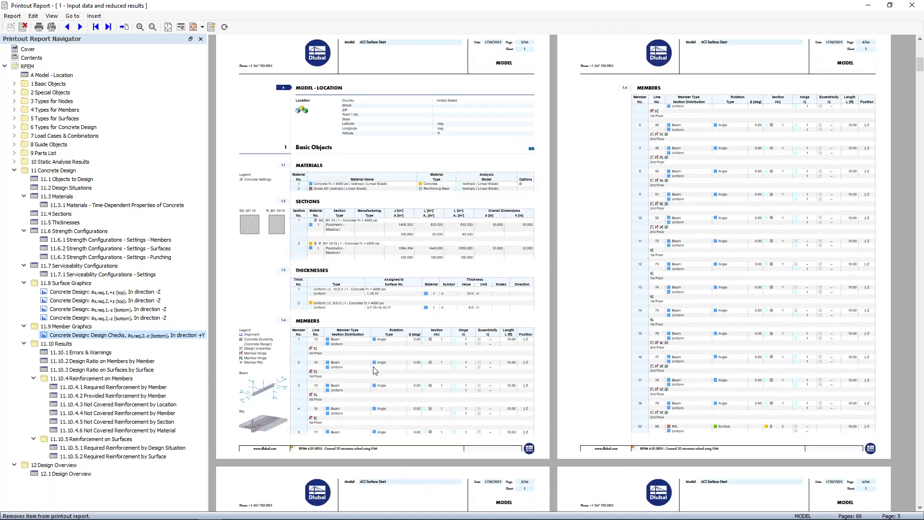
- Switch to the PowerPoint slide show and advance to the RFEM 6 Concrete Development slide
key("super+Tab")
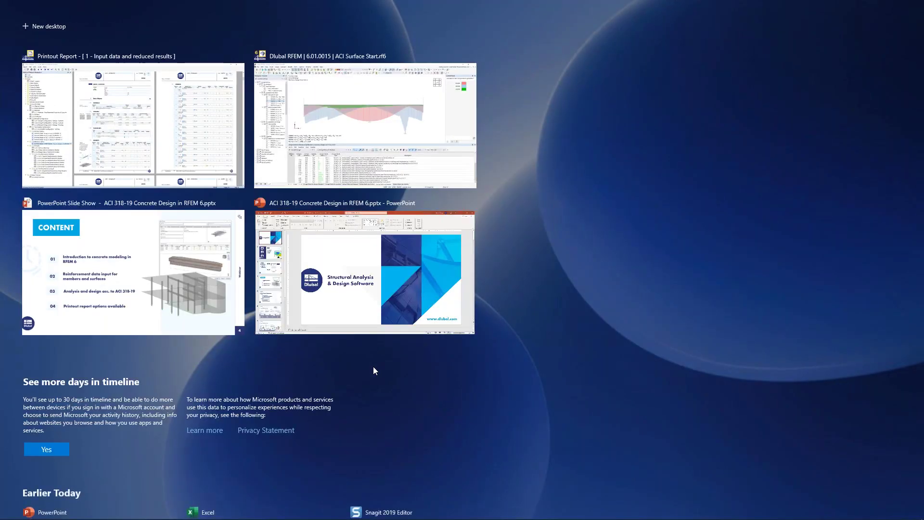
left_click(190, 268)
key("Right")
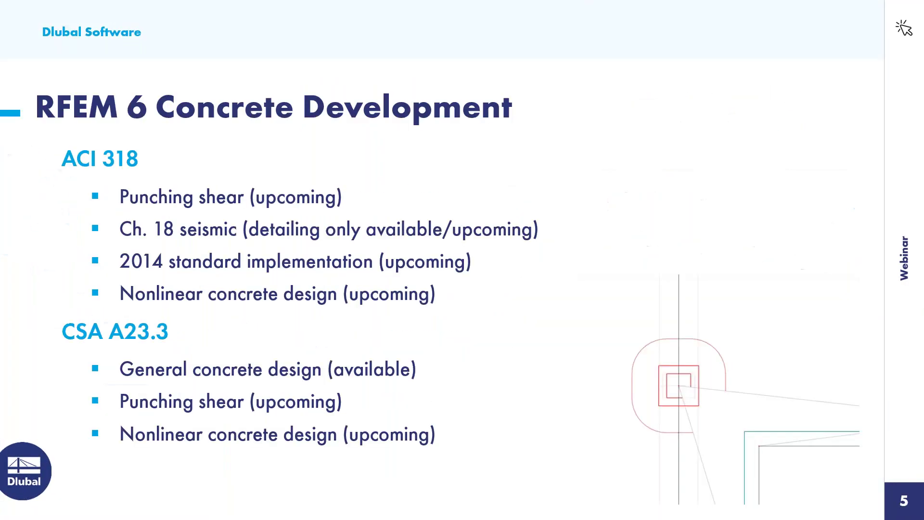